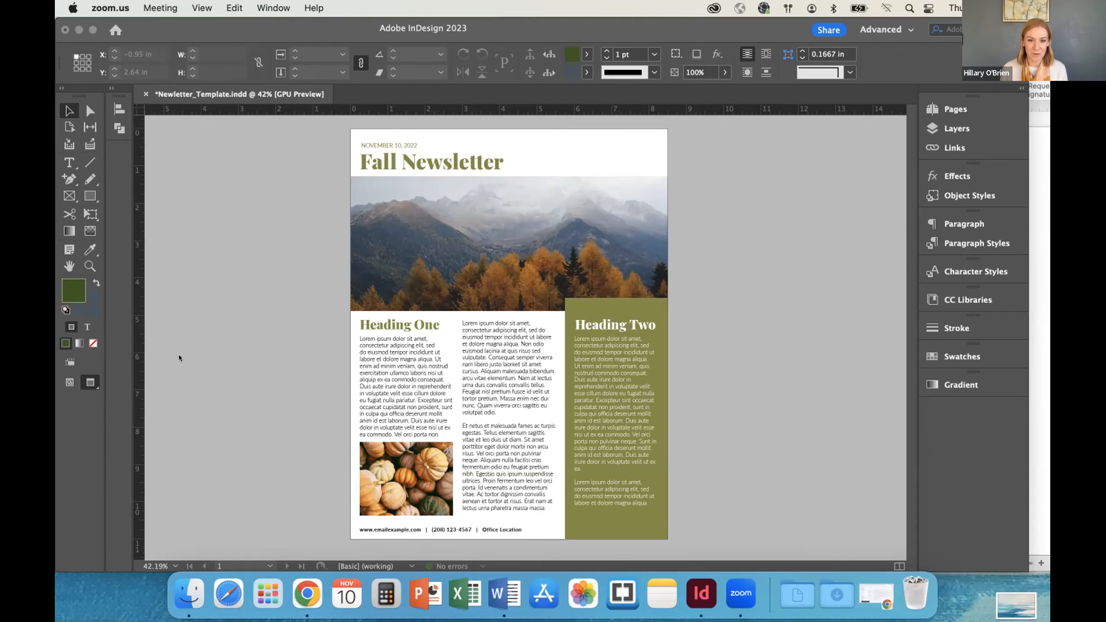
Look through both pages of the finished fall newsletter template to examine its layout
scroll(213, 352, down, 10)
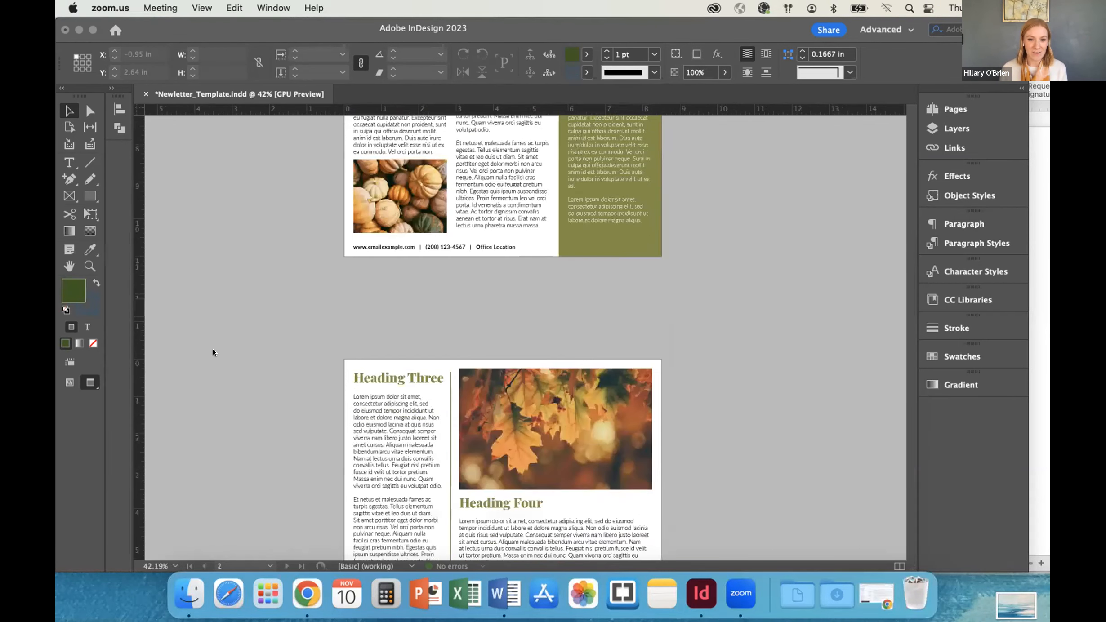
scroll(213, 352, down, 2)
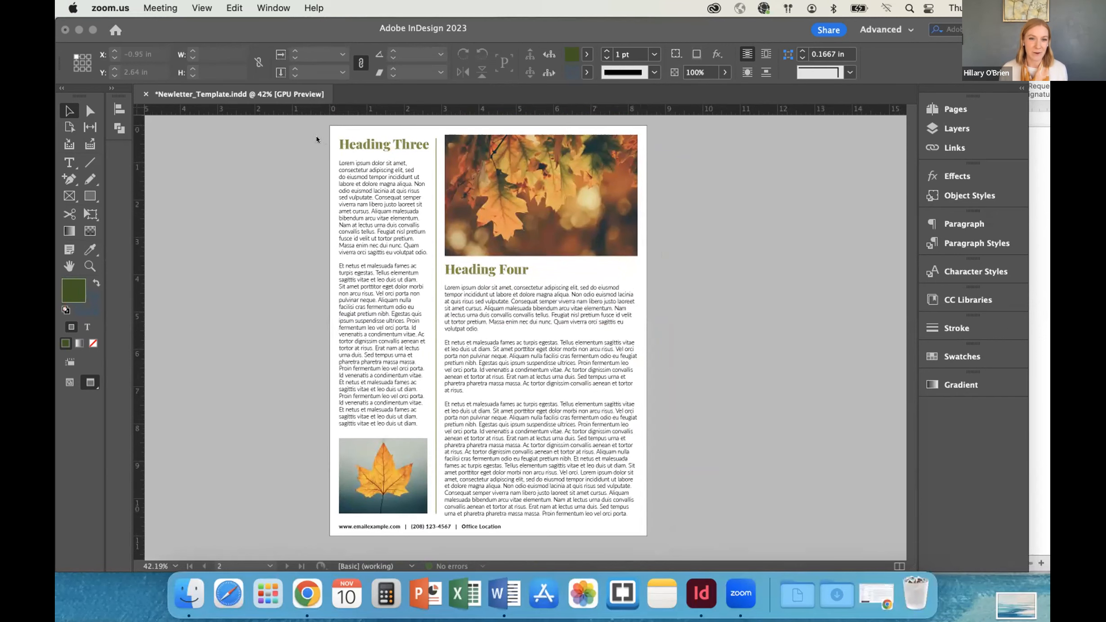
scroll(247, 214, up, 3)
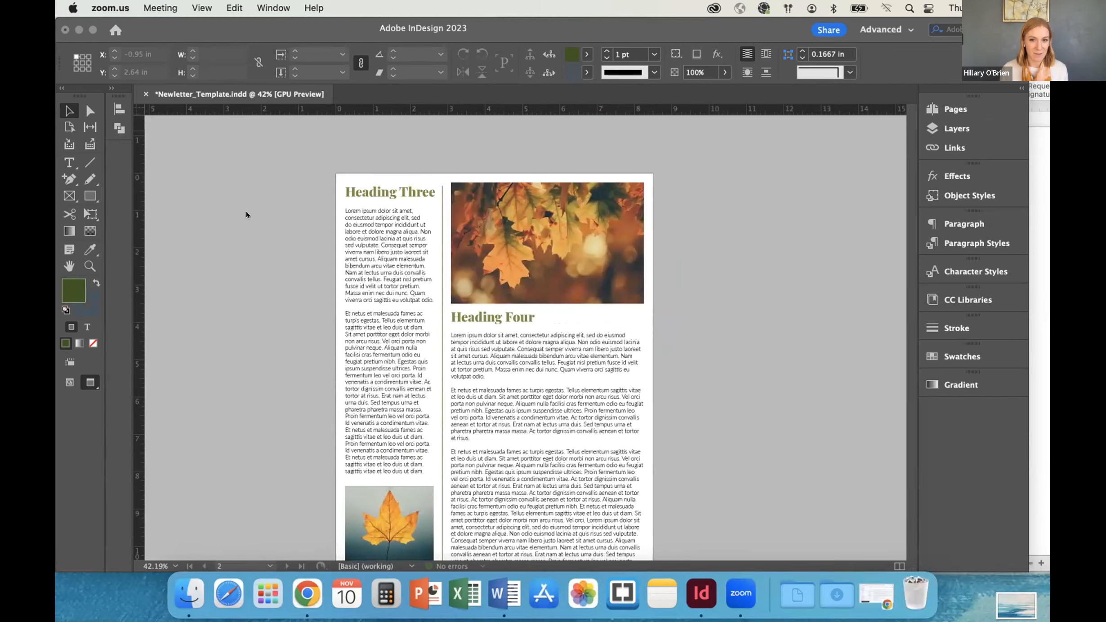
scroll(246, 215, up, 20)
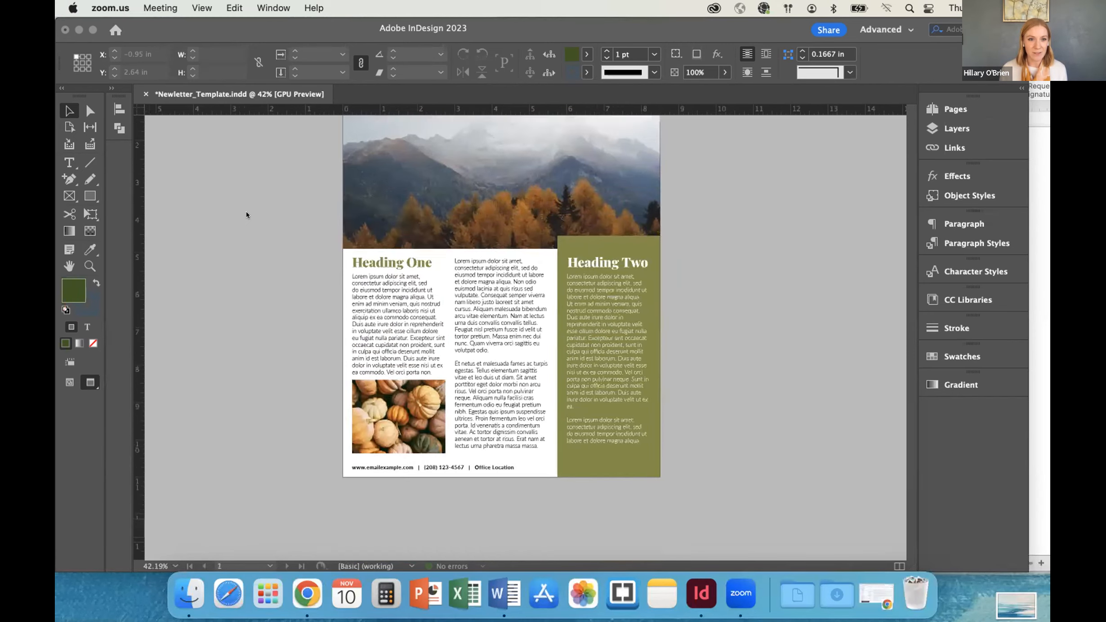
scroll(246, 215, up, 3)
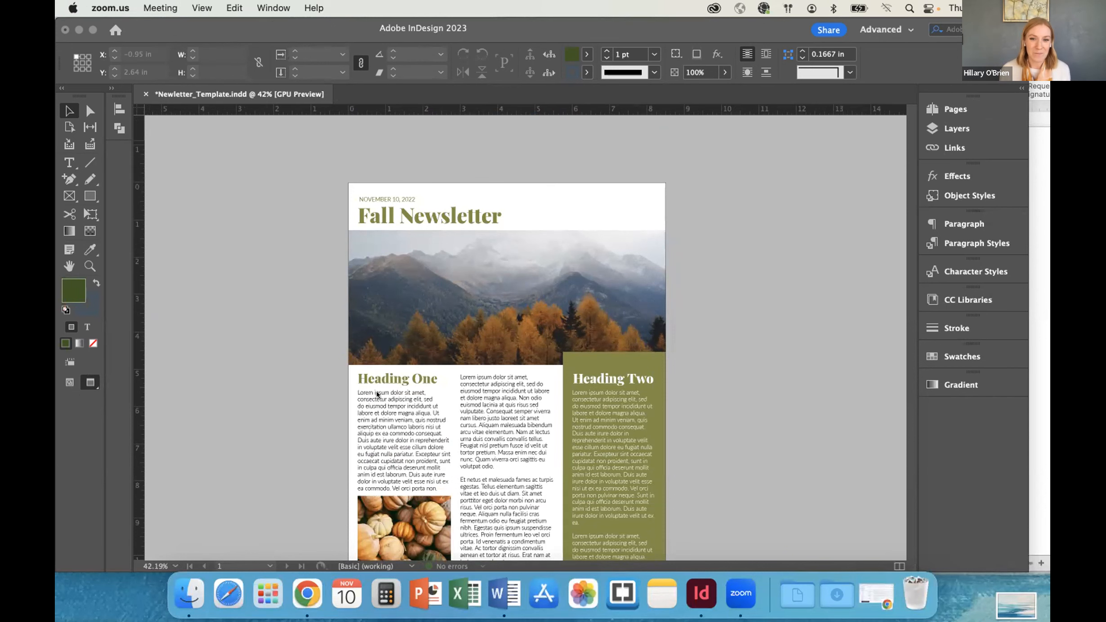
scroll(377, 394, down, 2)
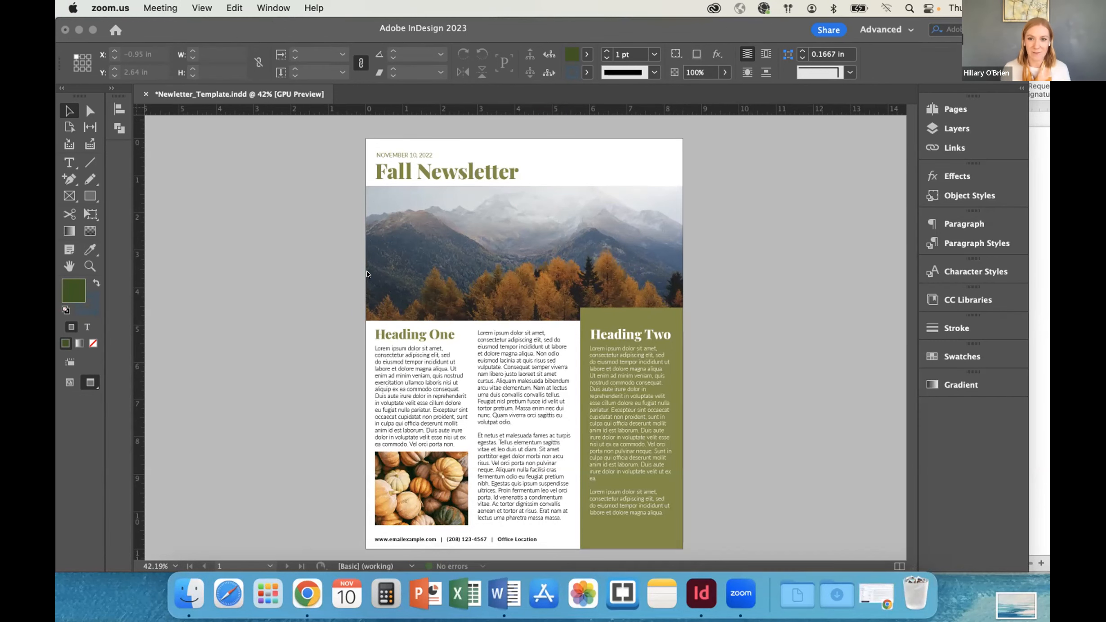
scroll(359, 276, down, 1)
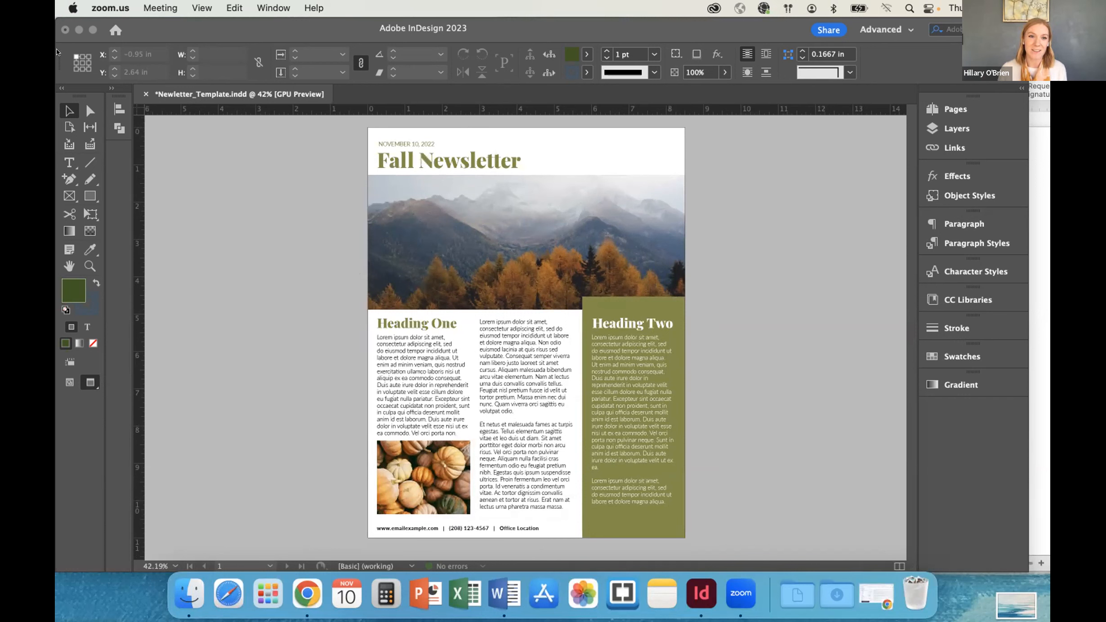
Start a new print document from the Letter preset with its units set to inches
click(215, 185)
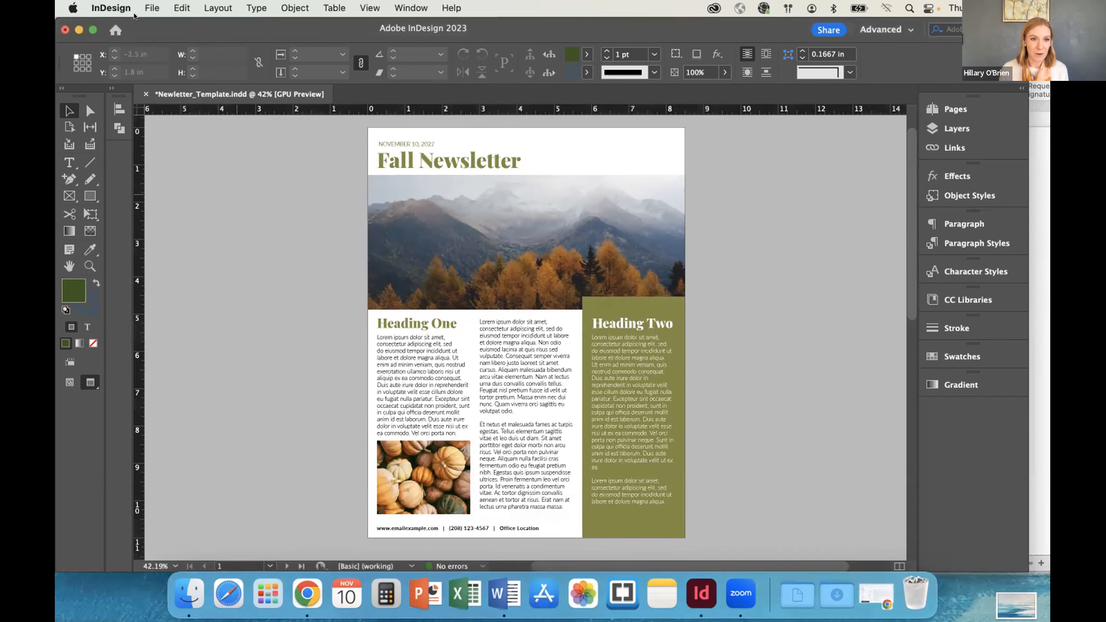
click(157, 6)
mouse_move(161, 30)
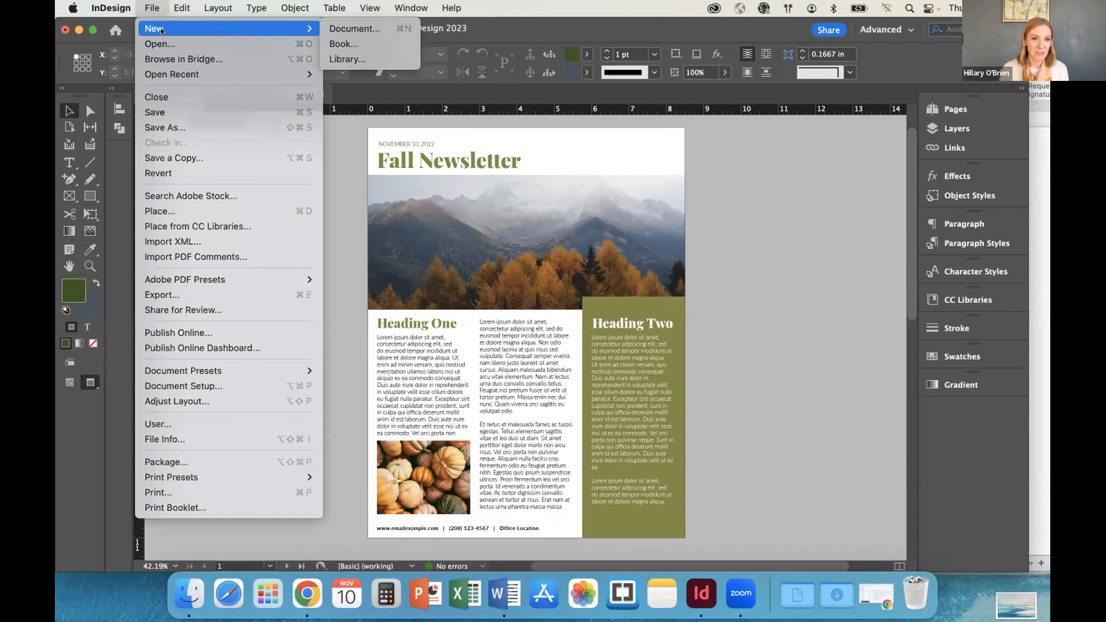
click(356, 28)
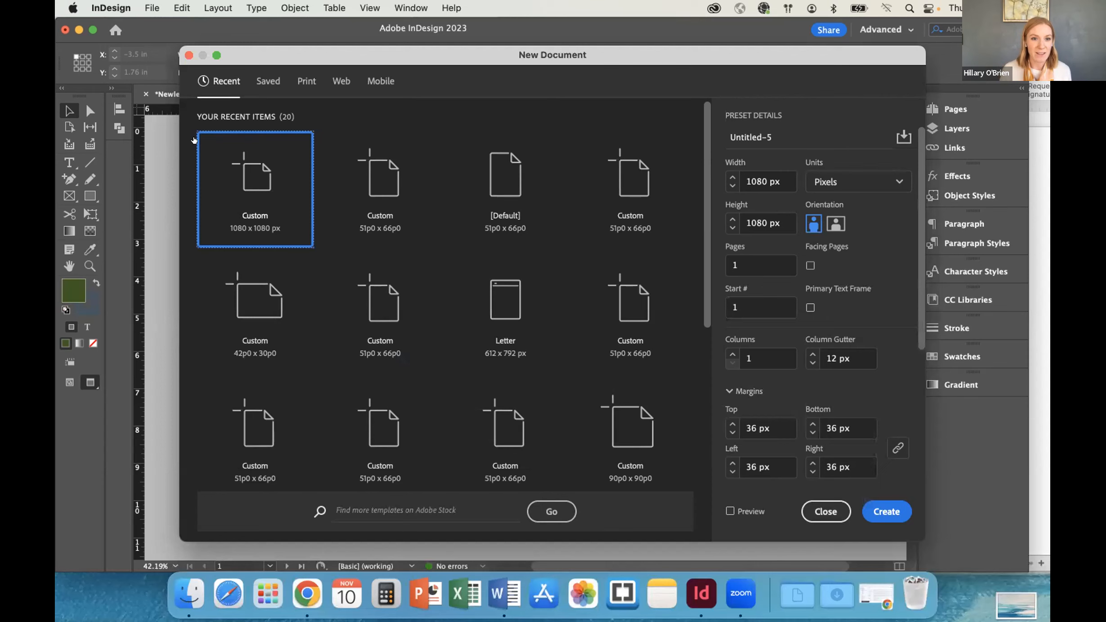
click(298, 81)
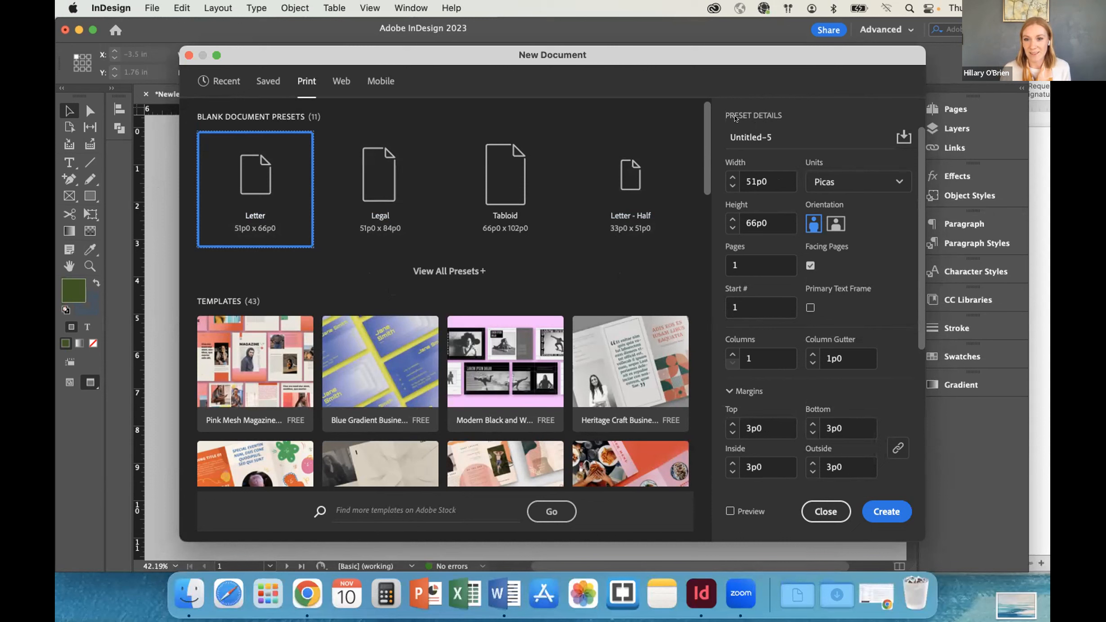
click(890, 182)
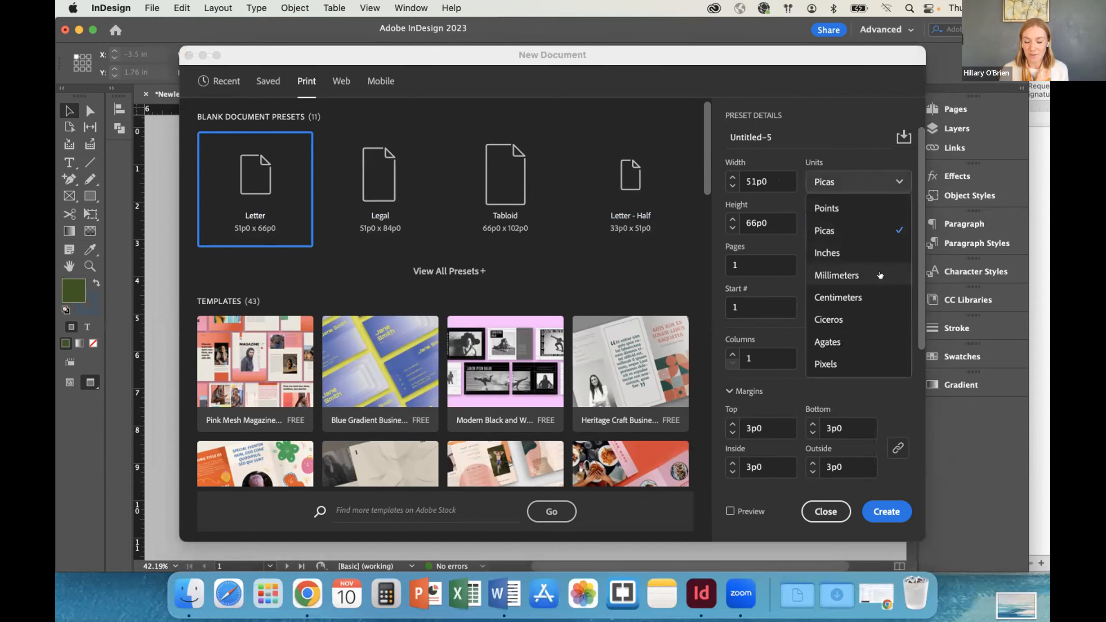
click(866, 253)
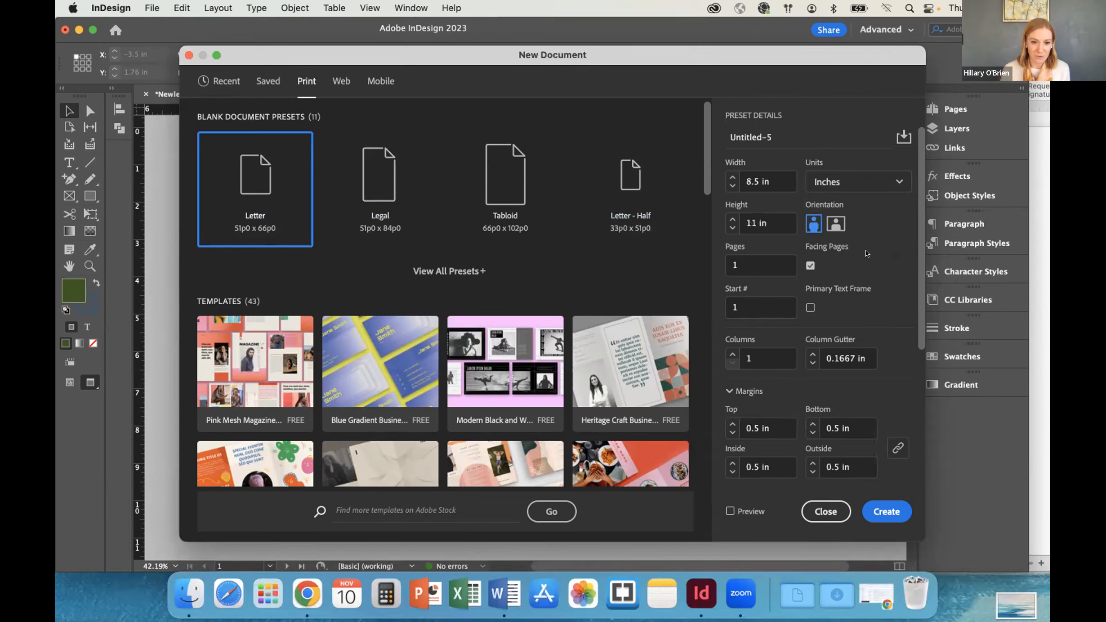
click(893, 181)
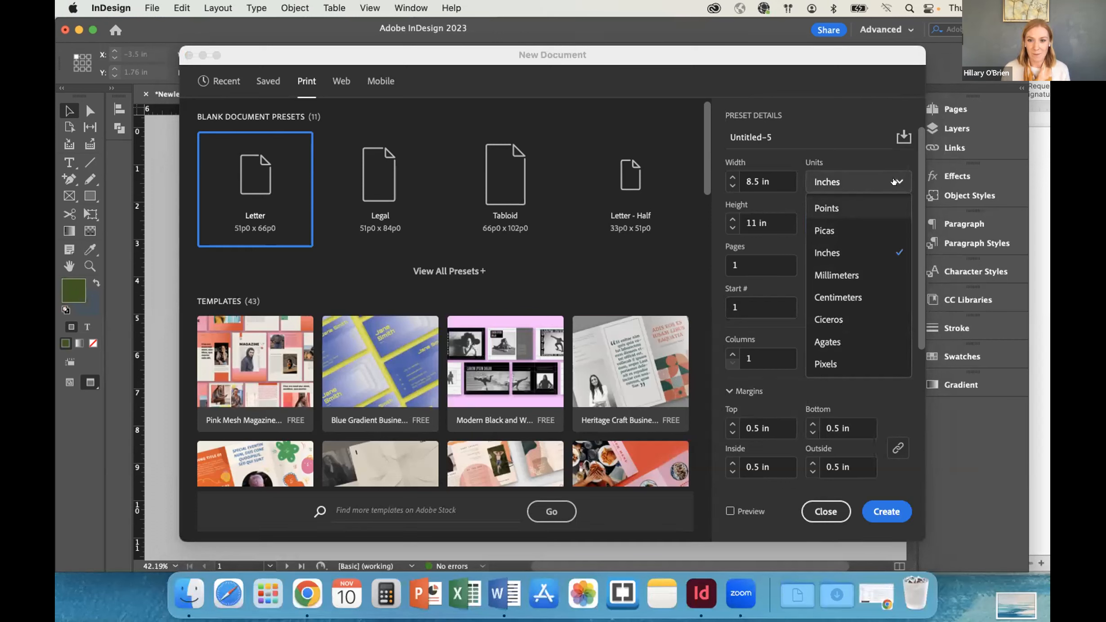
click(893, 182)
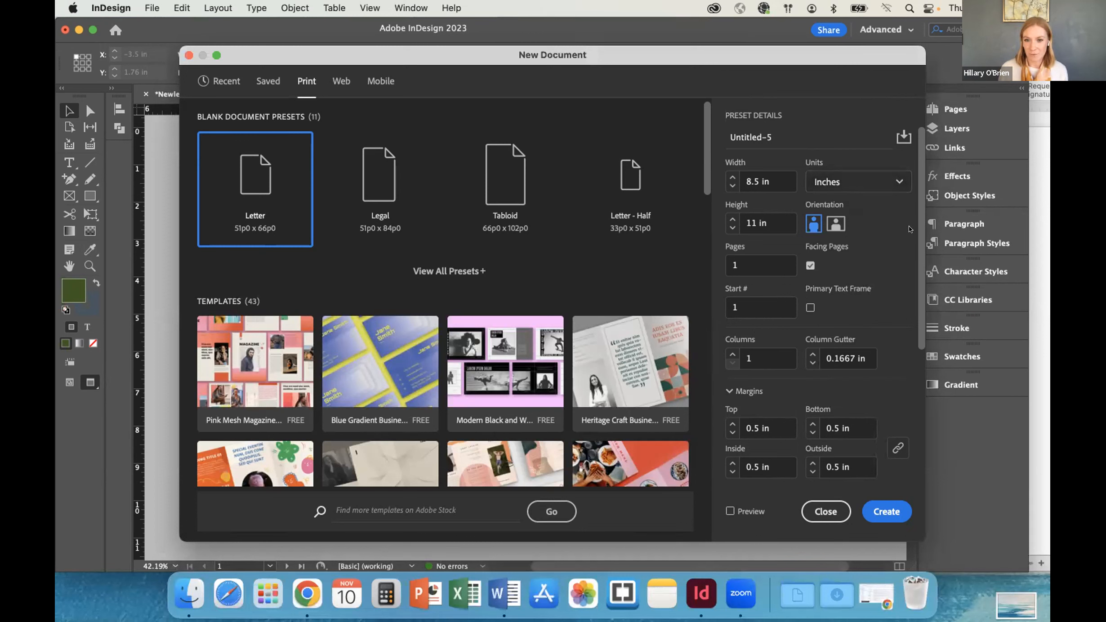
Set the new document to 2 pages with 0.25 in margins on all sides
click(736, 260)
text(2)
click(809, 265)
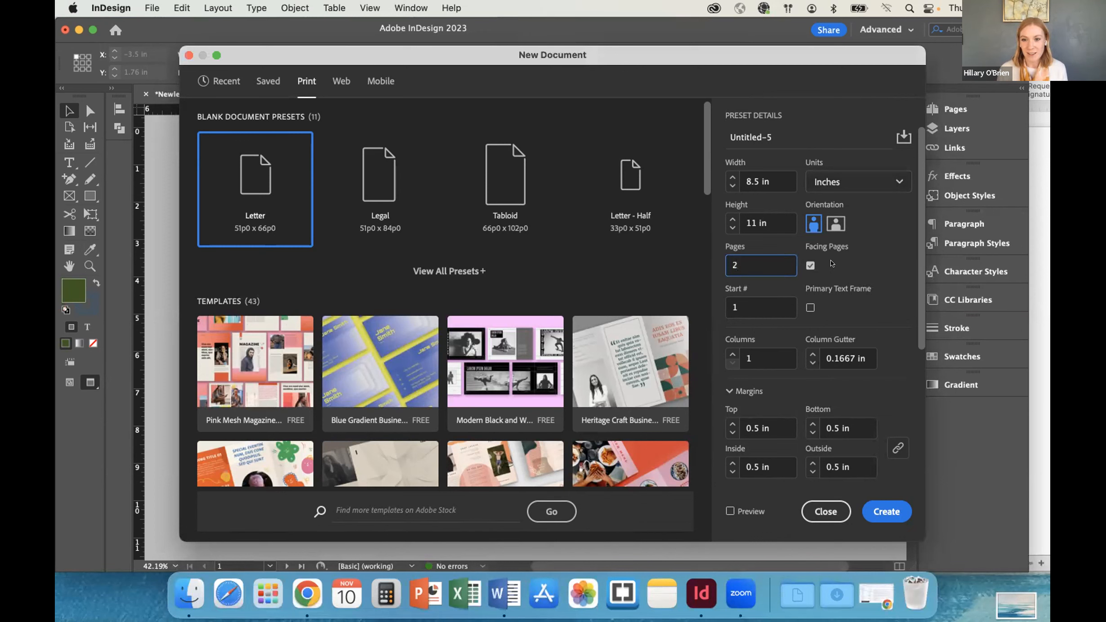
scroll(831, 264, down, 2)
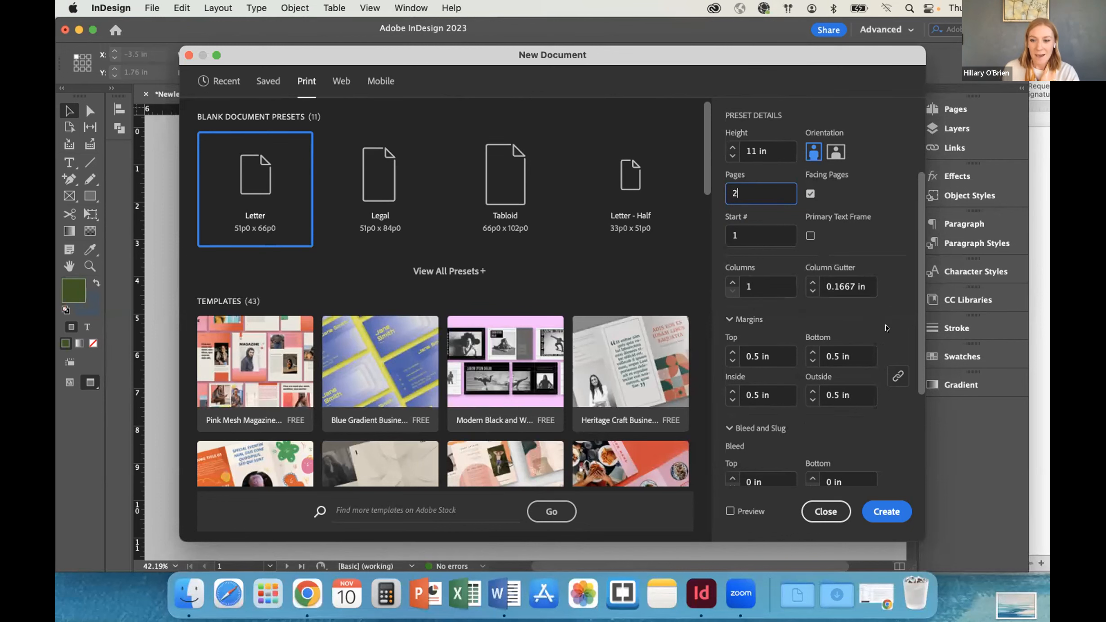
scroll(885, 328, down, 2)
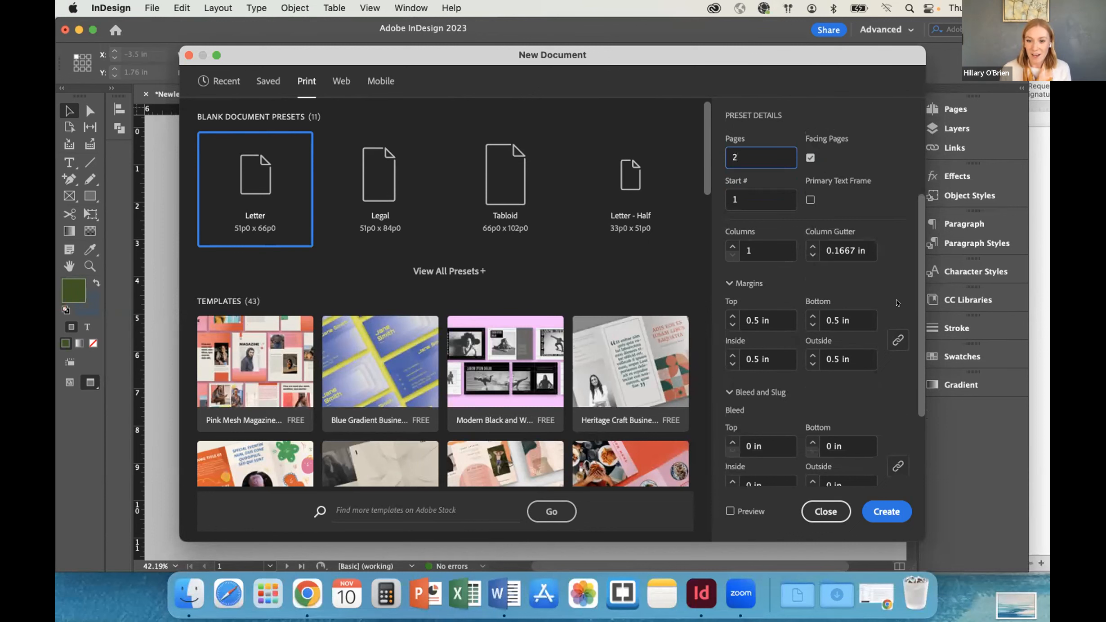
click(728, 325)
click(728, 325)
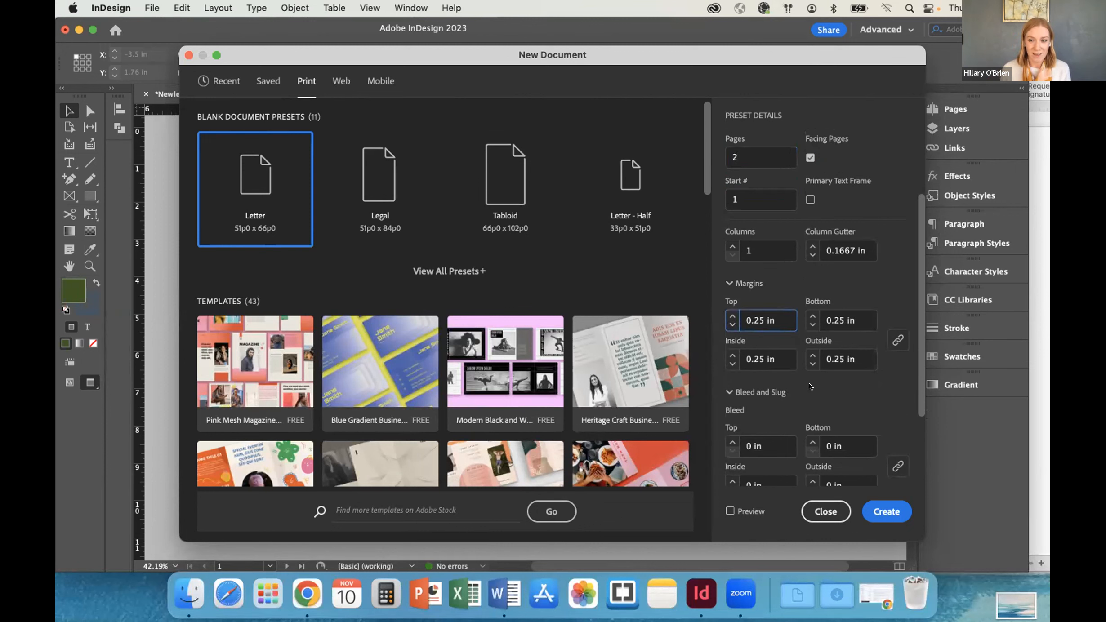
Set the bleed to 0.125 in on all sides and create the document
scroll(874, 404, down, 3)
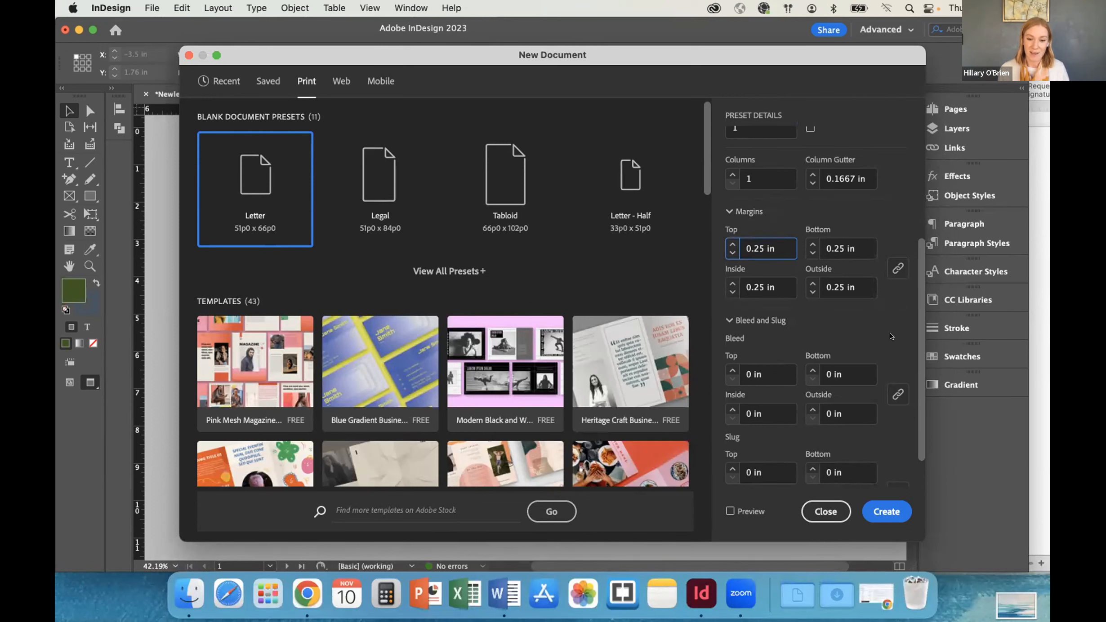
click(727, 370)
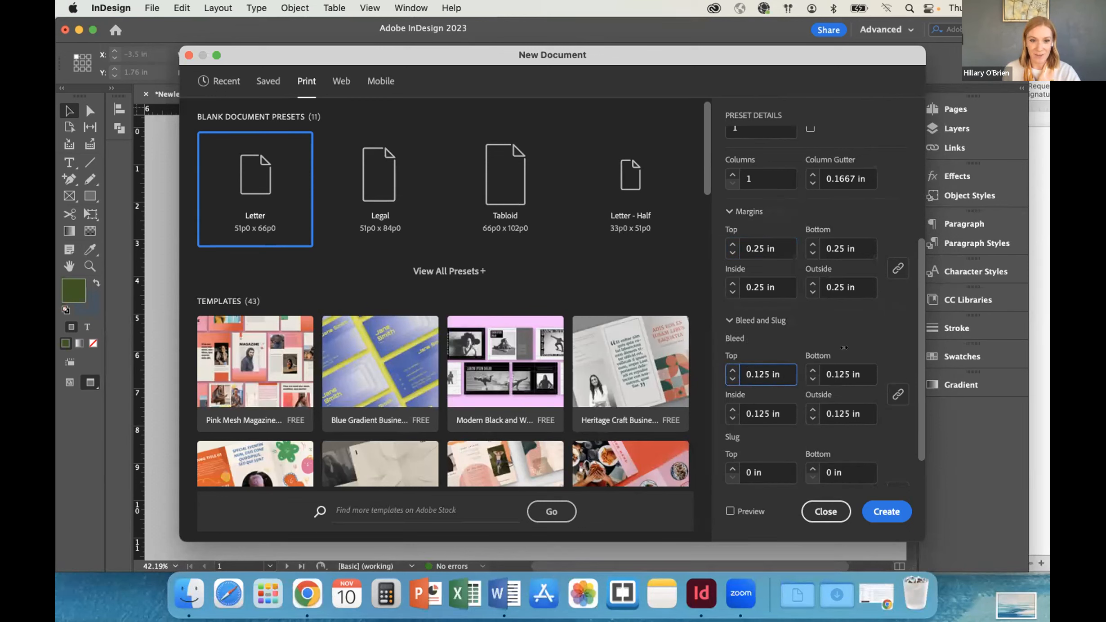
click(878, 508)
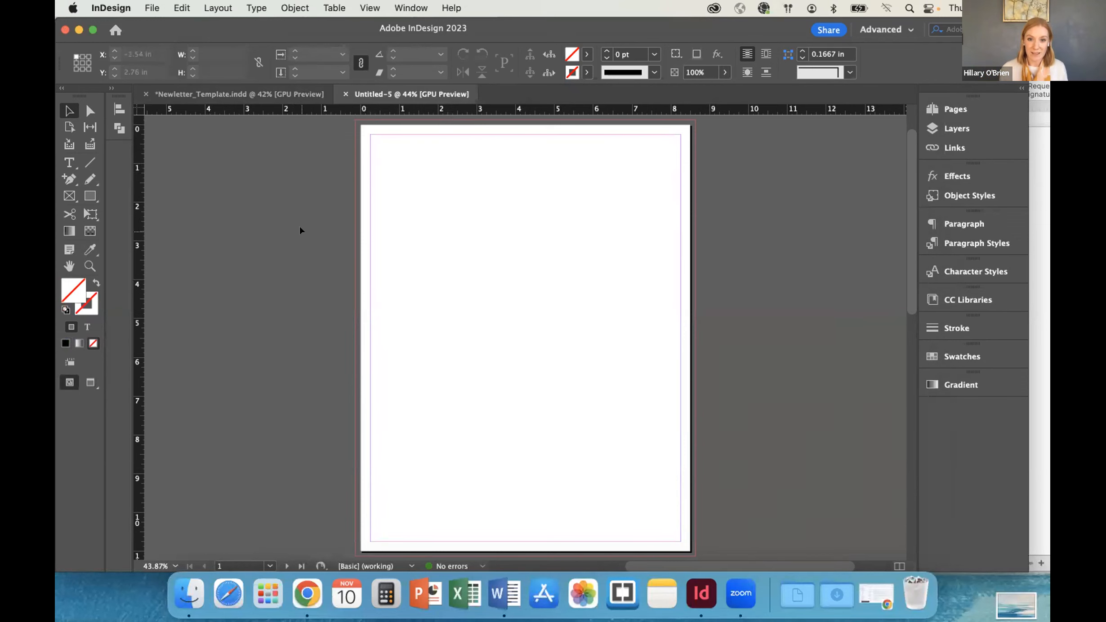
Divide the first page into 3 columns in the Margins and Columns settings
click(212, 6)
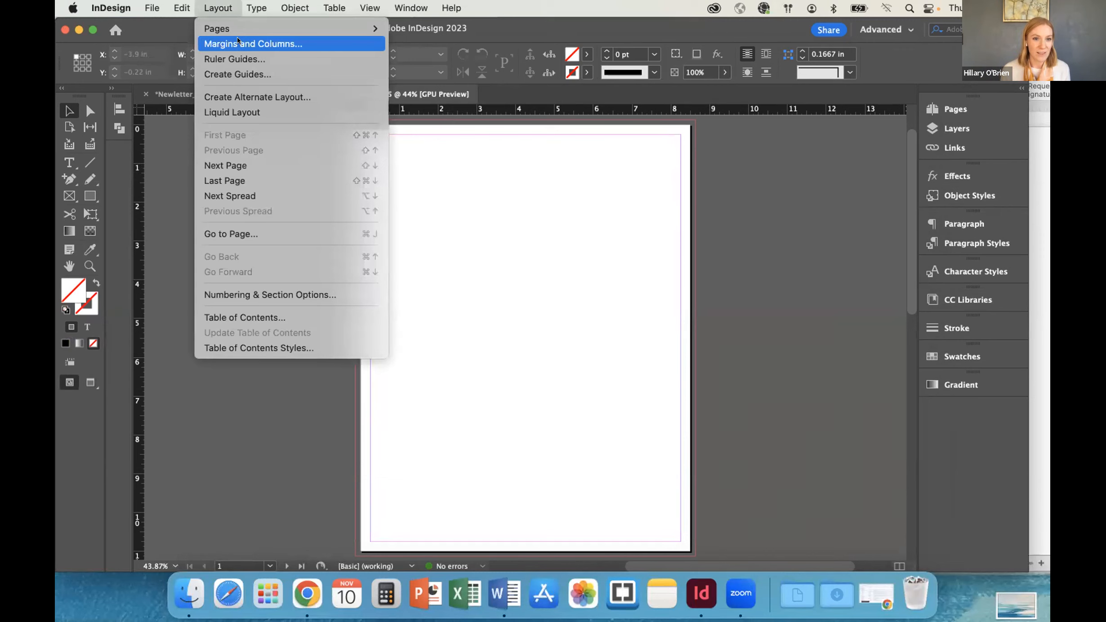
click(238, 40)
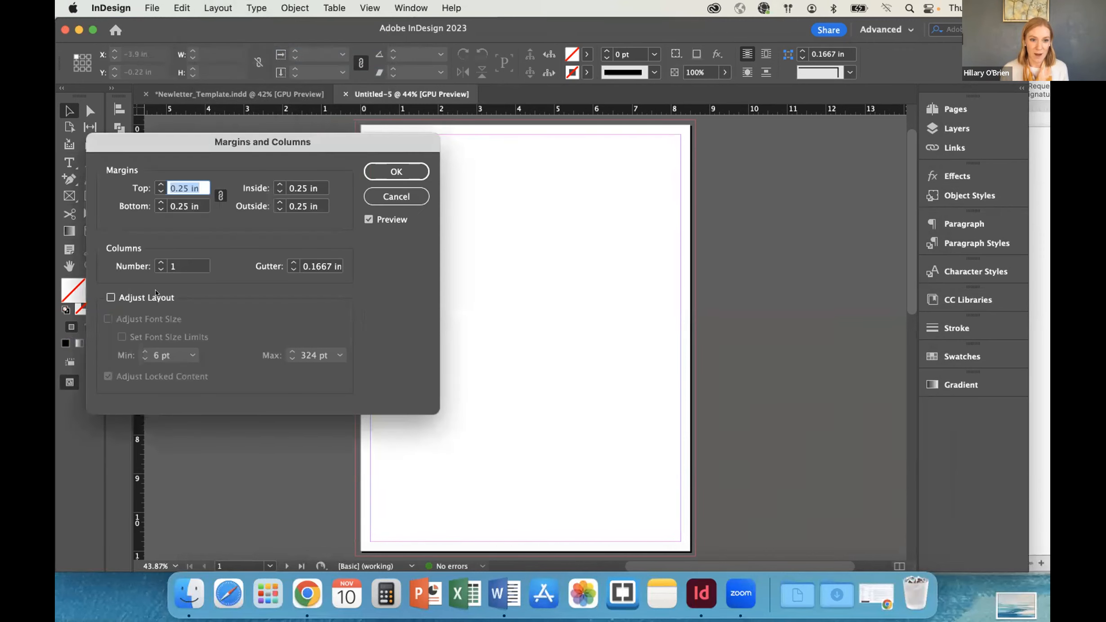
click(160, 262)
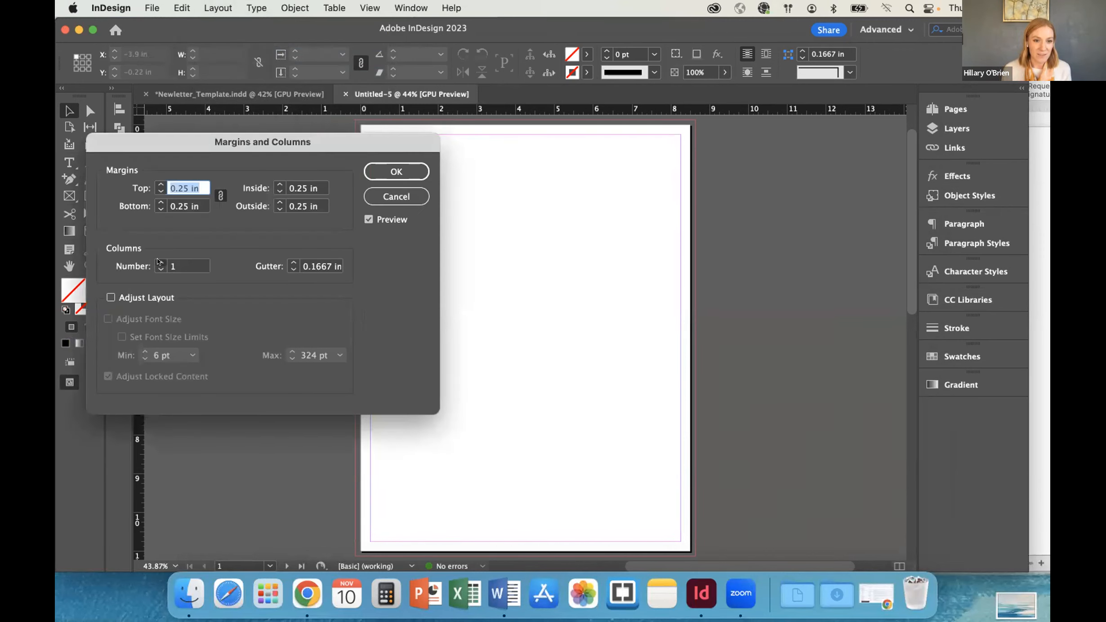
click(161, 262)
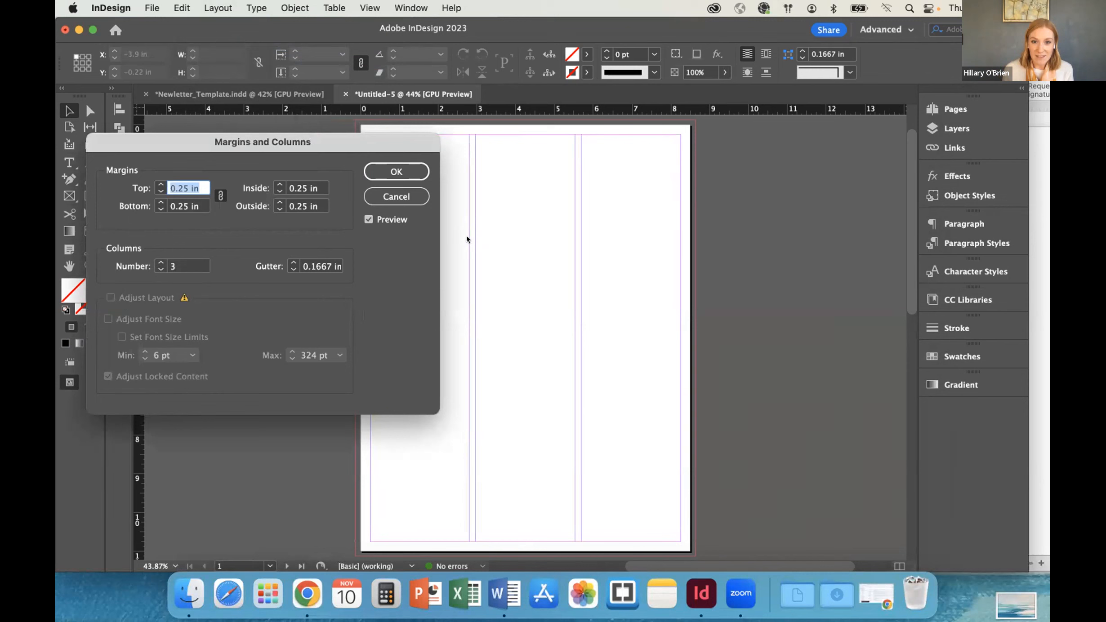
Try a wider column gutter of 0.625 in
click(293, 263)
click(293, 263)
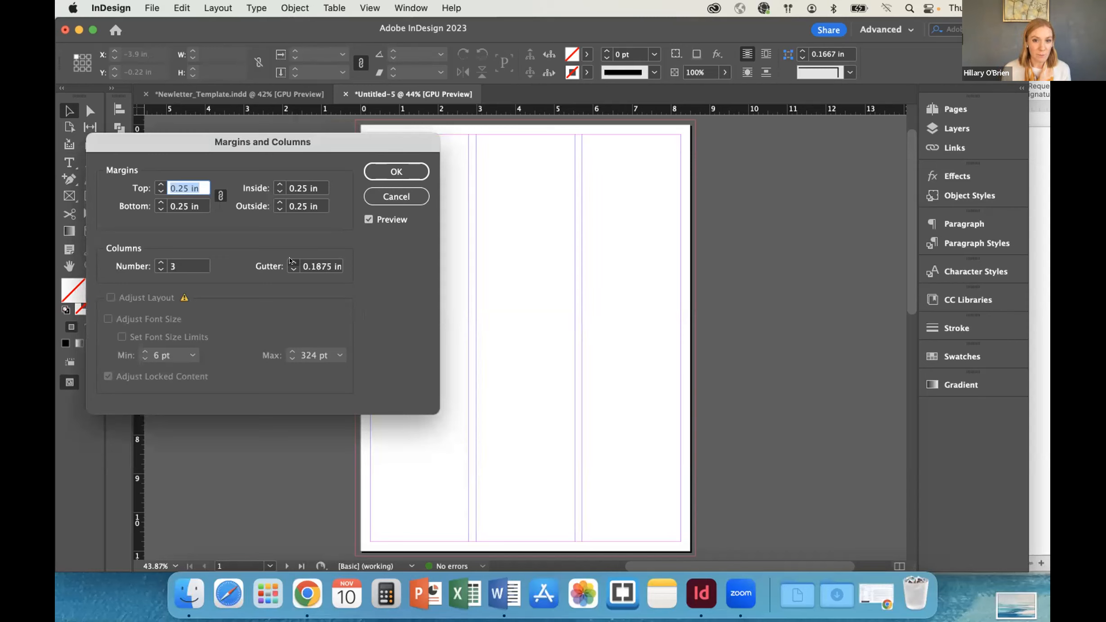
click(292, 263)
click(292, 263)
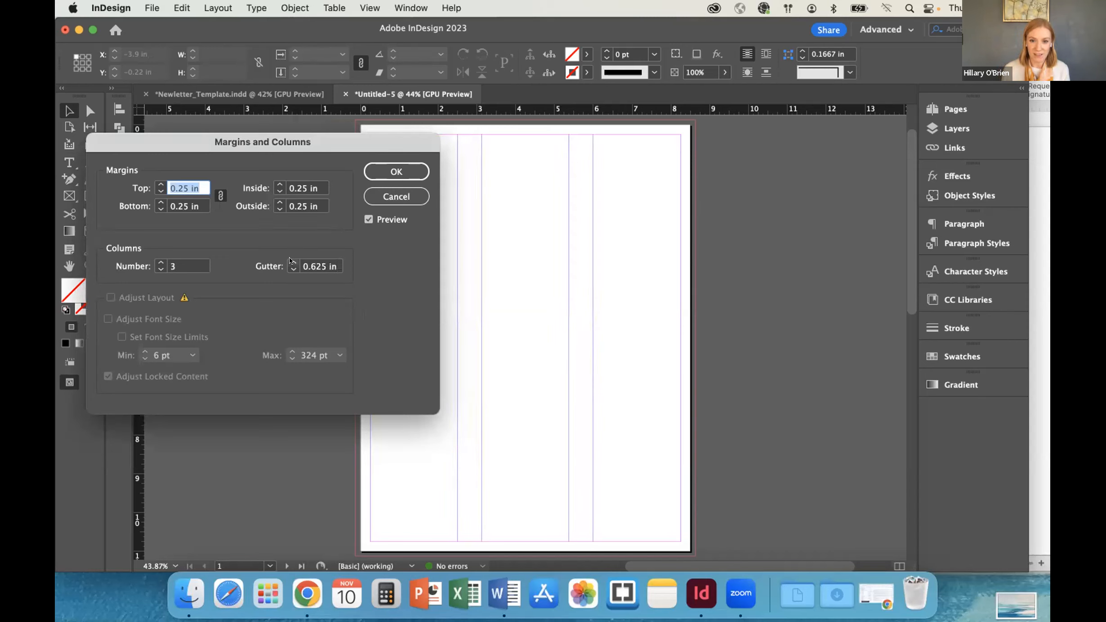
Try reducing the column gutter to 0 in
click(291, 269)
click(291, 269)
click(291, 269)
click(291, 268)
click(291, 269)
click(291, 269)
click(291, 269)
click(291, 269)
click(291, 268)
click(291, 269)
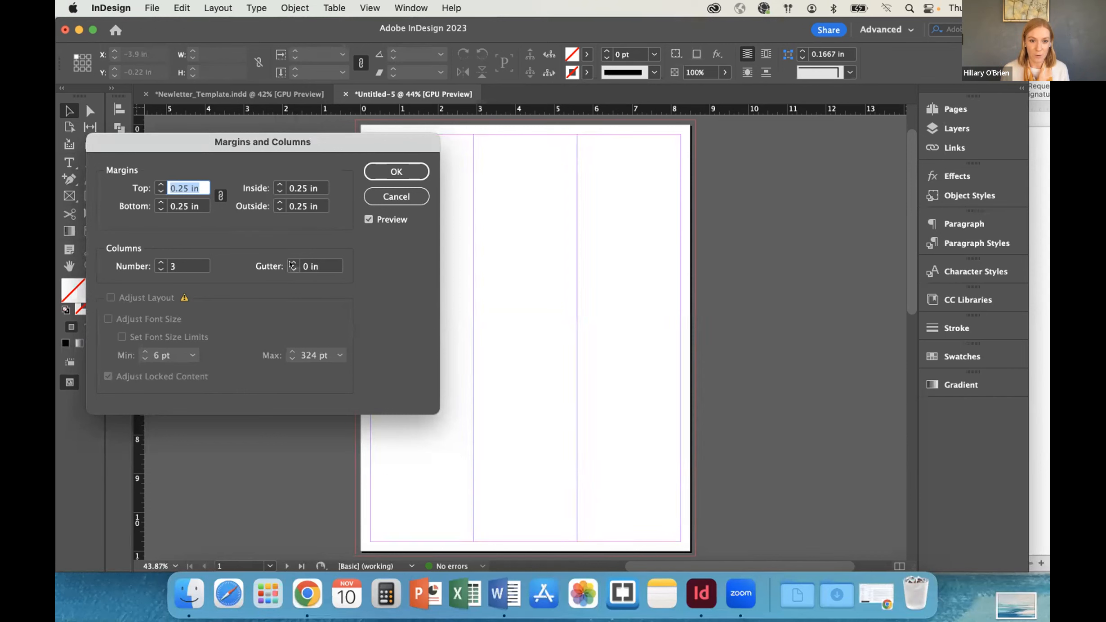
Set the column gutter to 0.25 in and apply the margin and column settings
click(290, 262)
click(291, 263)
click(291, 262)
click(292, 263)
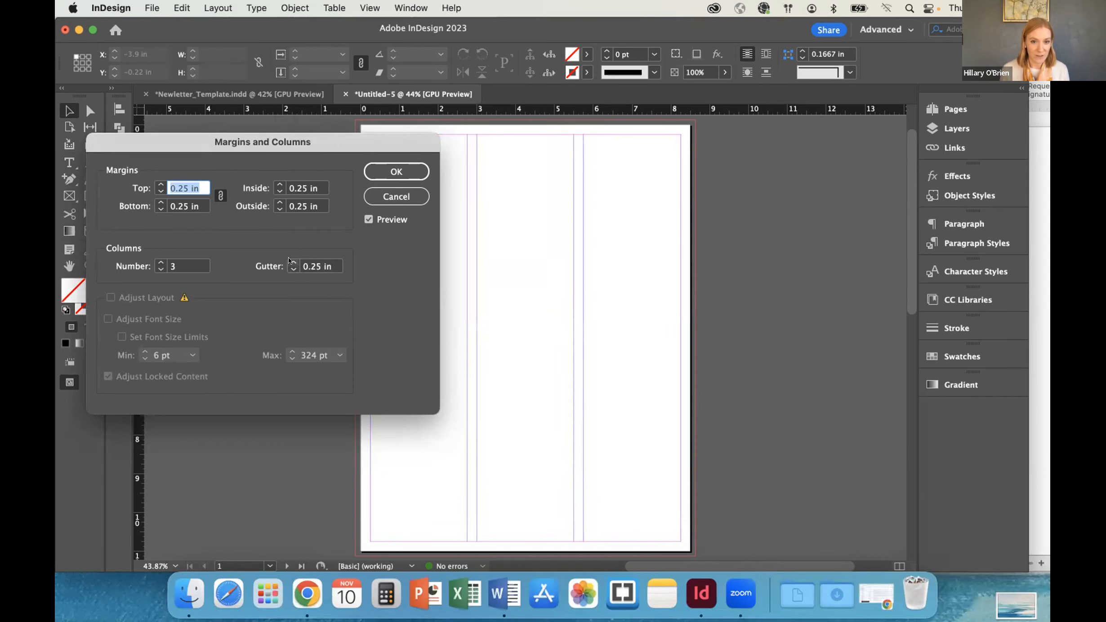
click(379, 170)
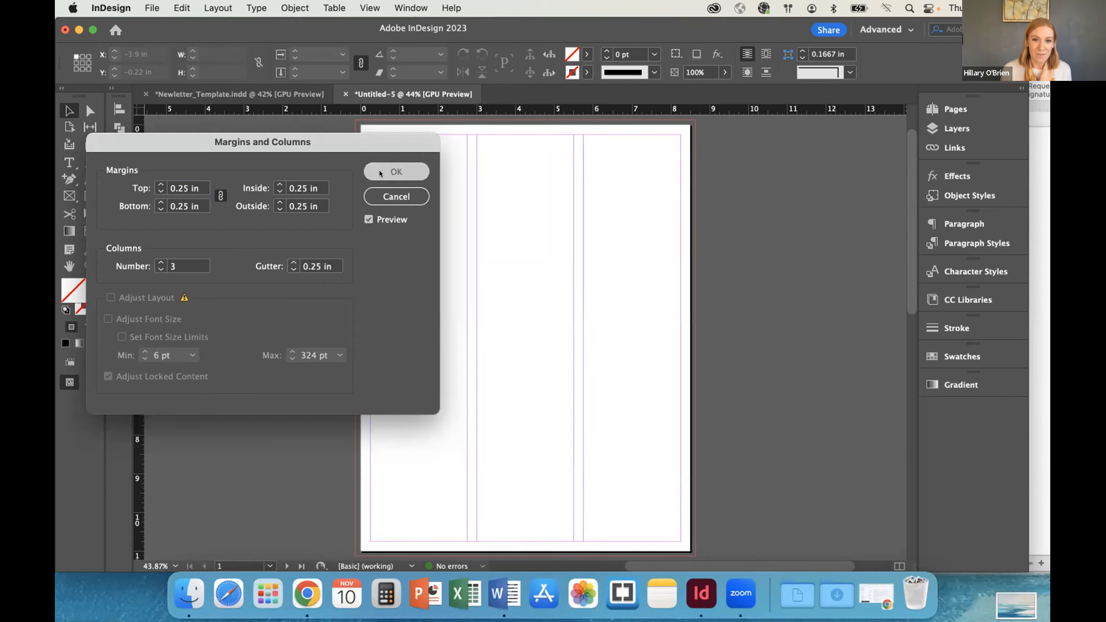
Check the front page of the finished newsletter template for reference and return to the new document
scroll(376, 234, down, 1)
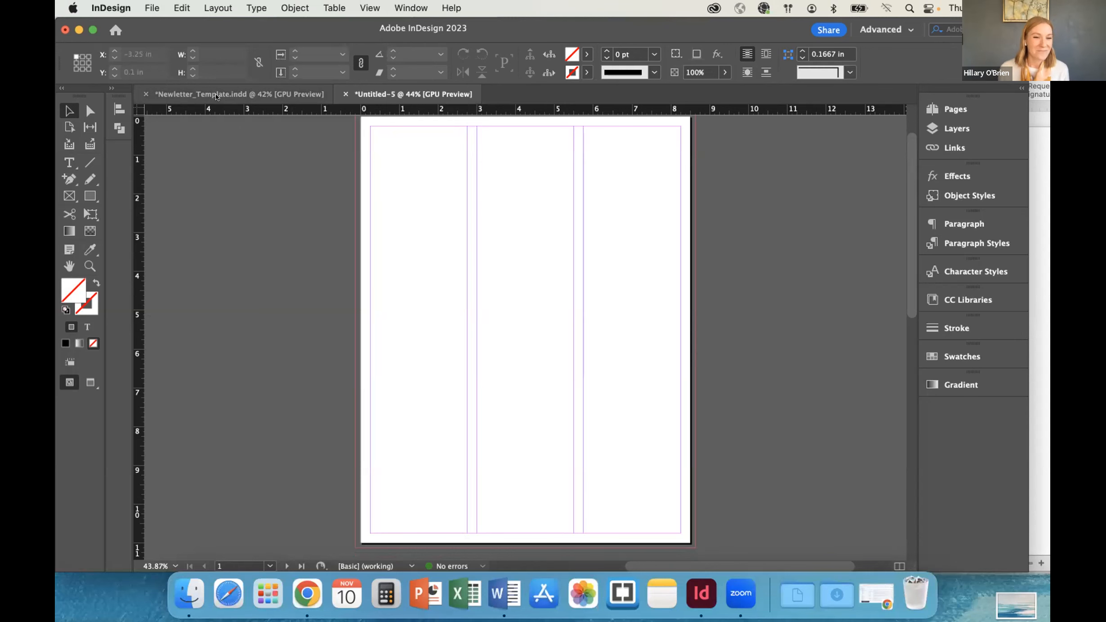
click(217, 95)
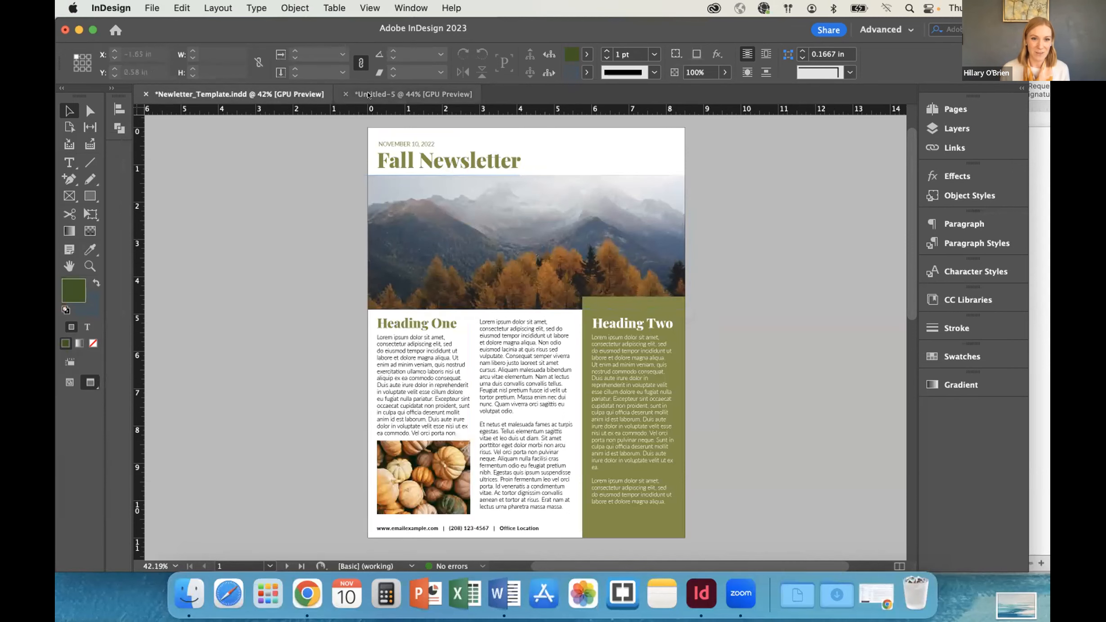
click(368, 95)
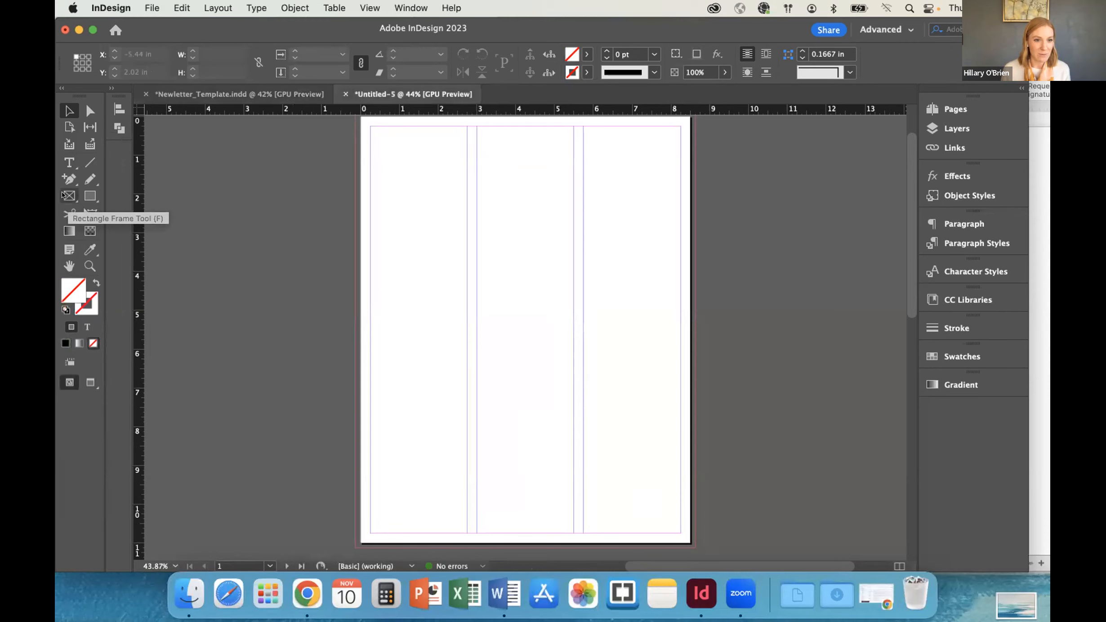
Draw a picture frame about 8.75 by 3.195 in across the upper page to both bleed edges and place the fall mountains image in it
click(63, 195)
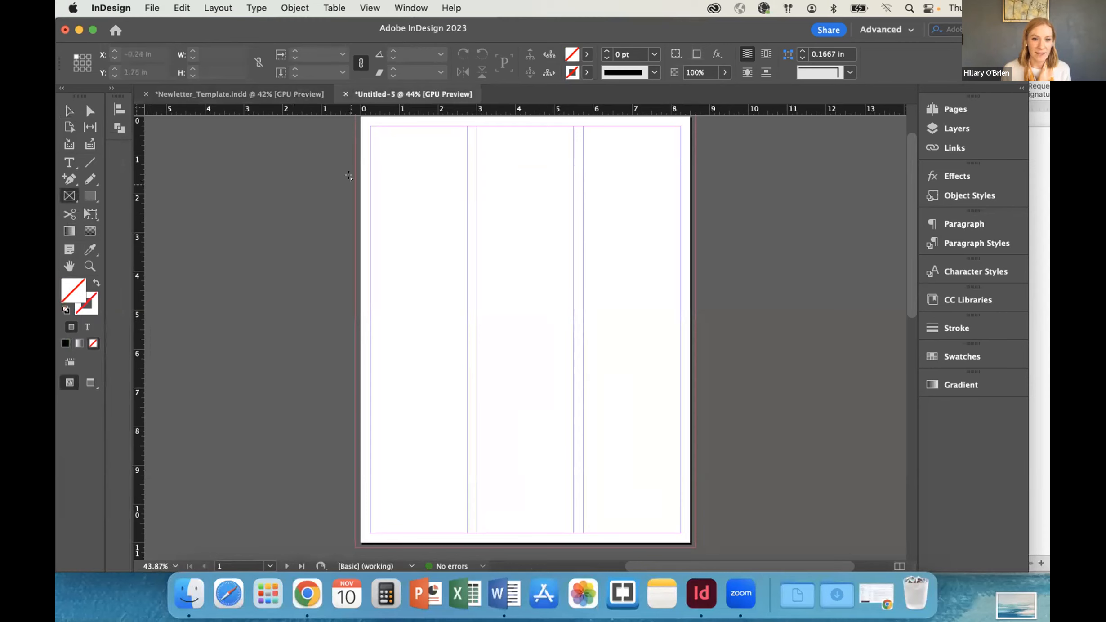
drag(350, 177, 690, 304)
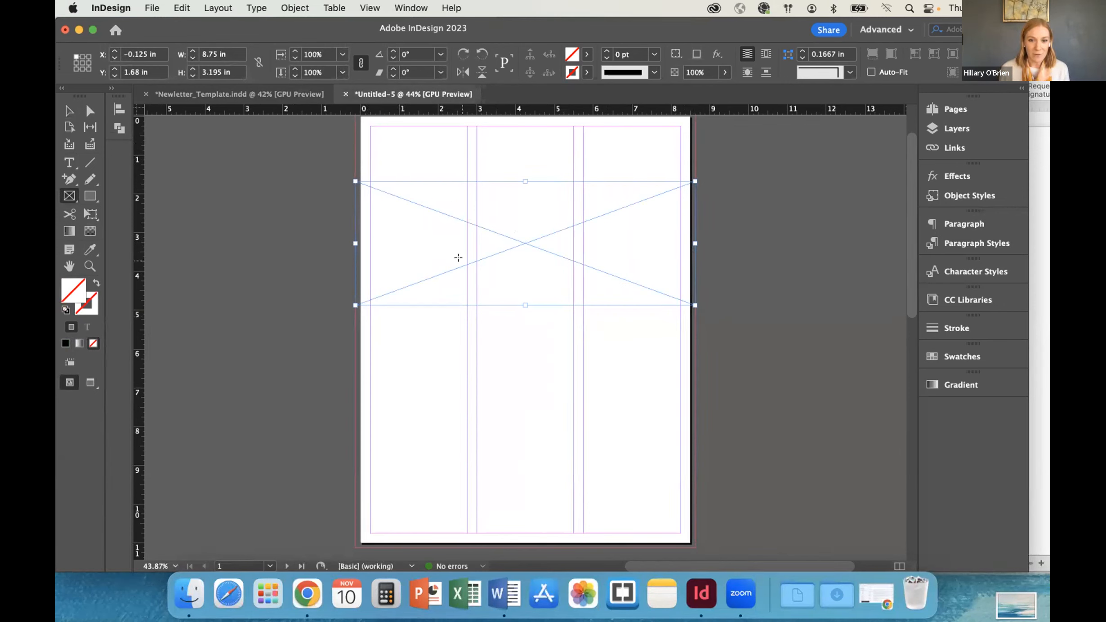
click(148, 7)
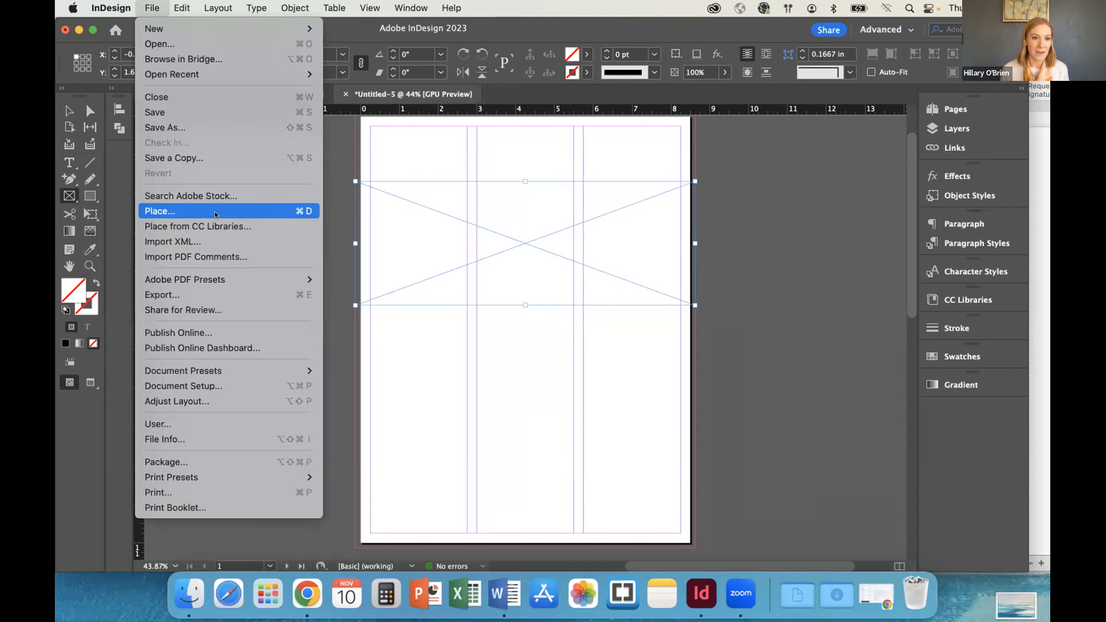
click(166, 210)
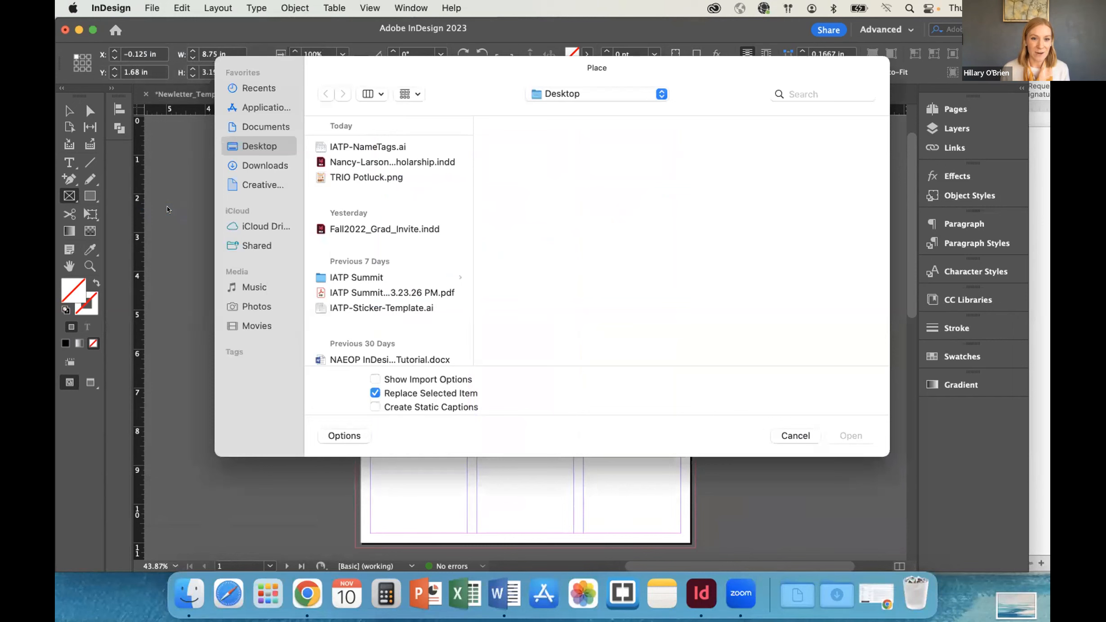
scroll(349, 246, down, 5)
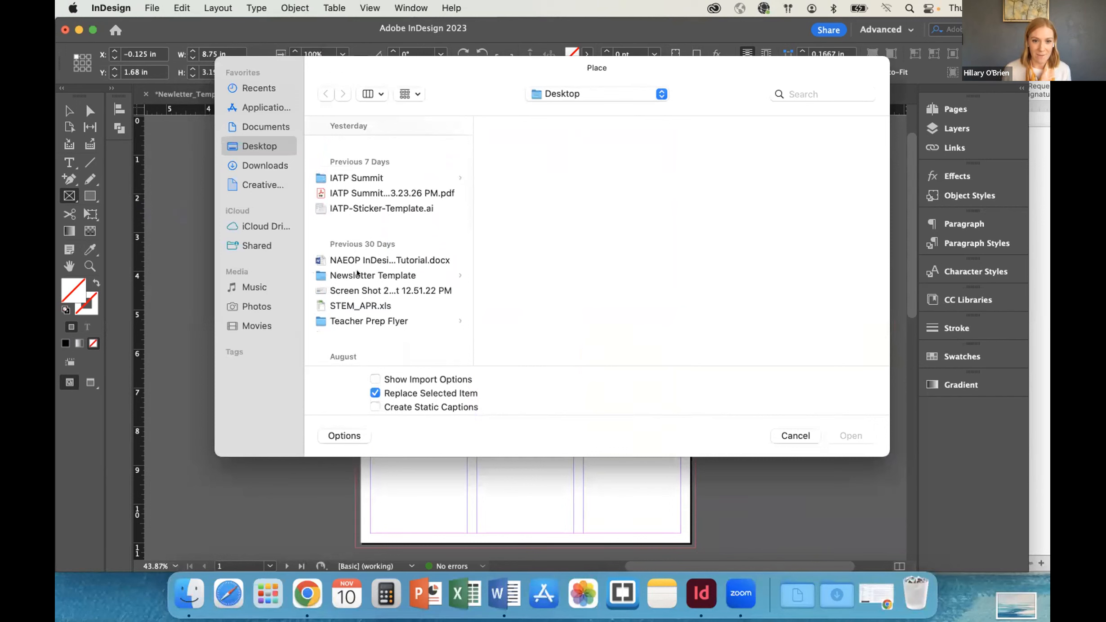
click(357, 274)
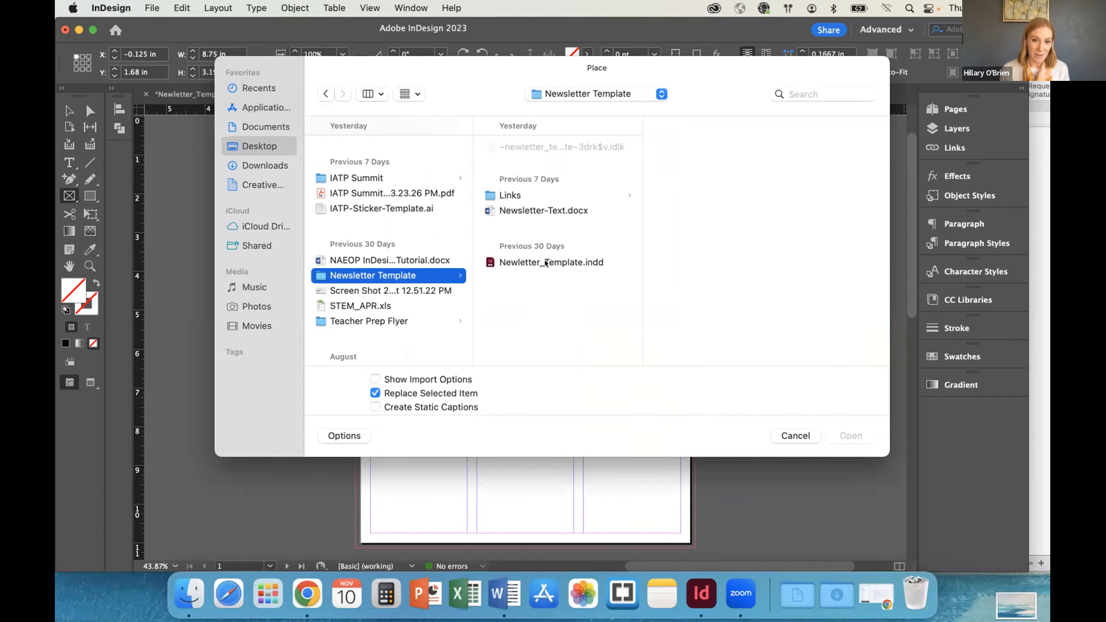
click(500, 195)
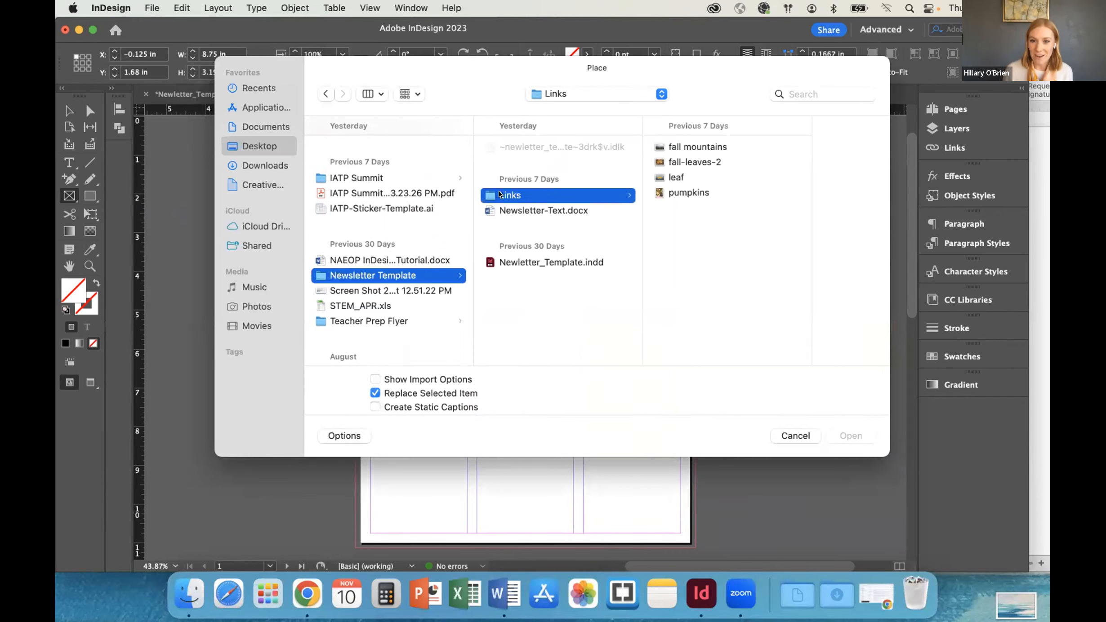
click(692, 147)
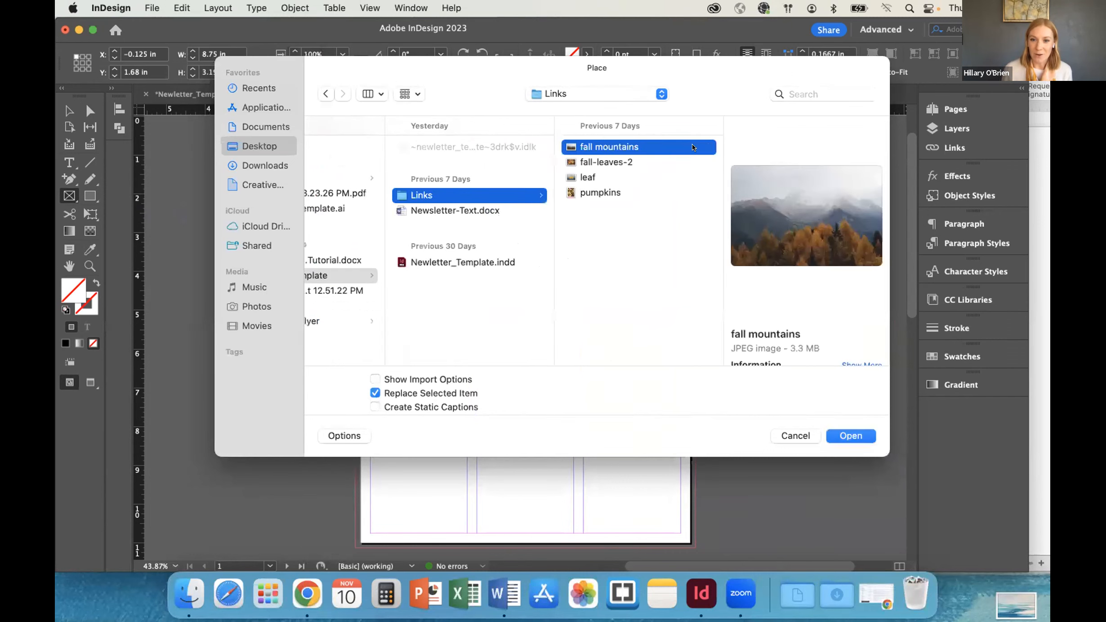
click(842, 435)
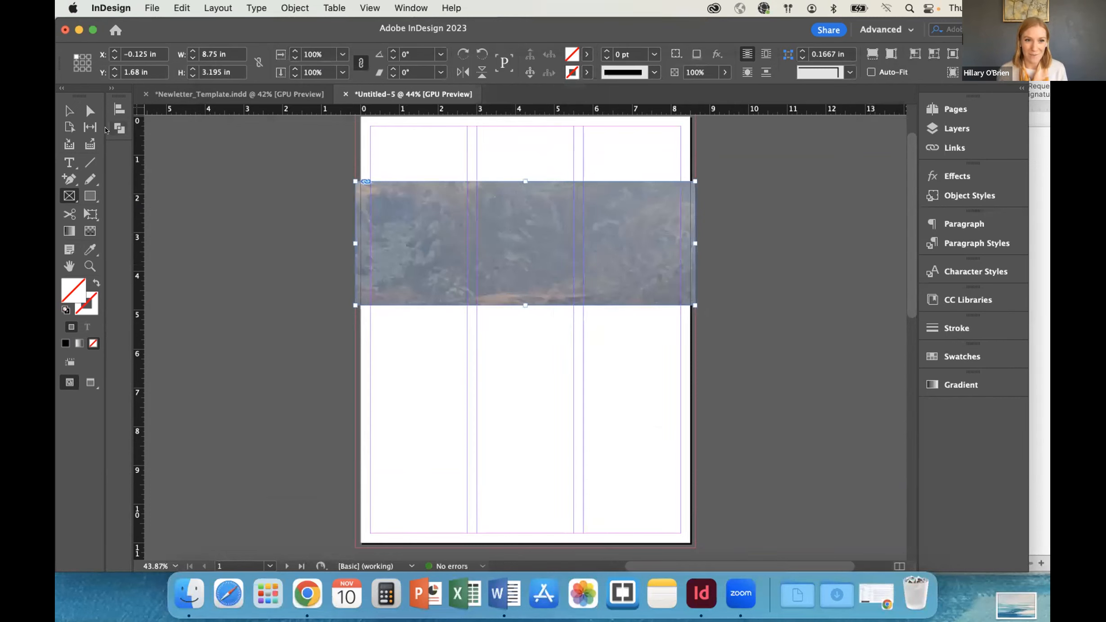
Fit the mountain photo to its frame with Fill Frame Proportionally
click(69, 110)
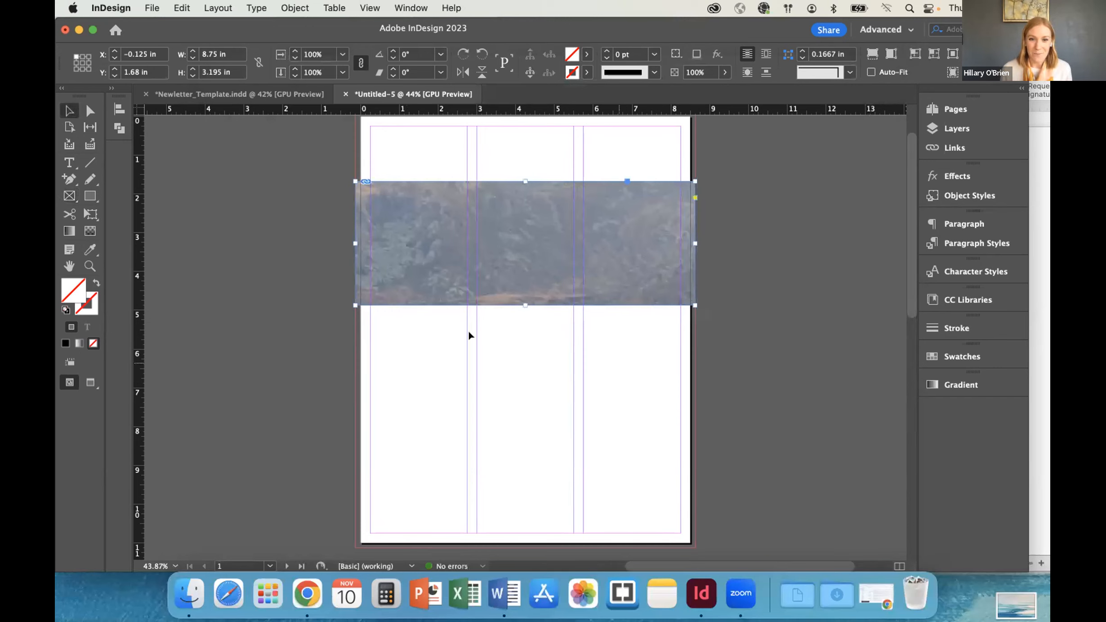
right_click(413, 257)
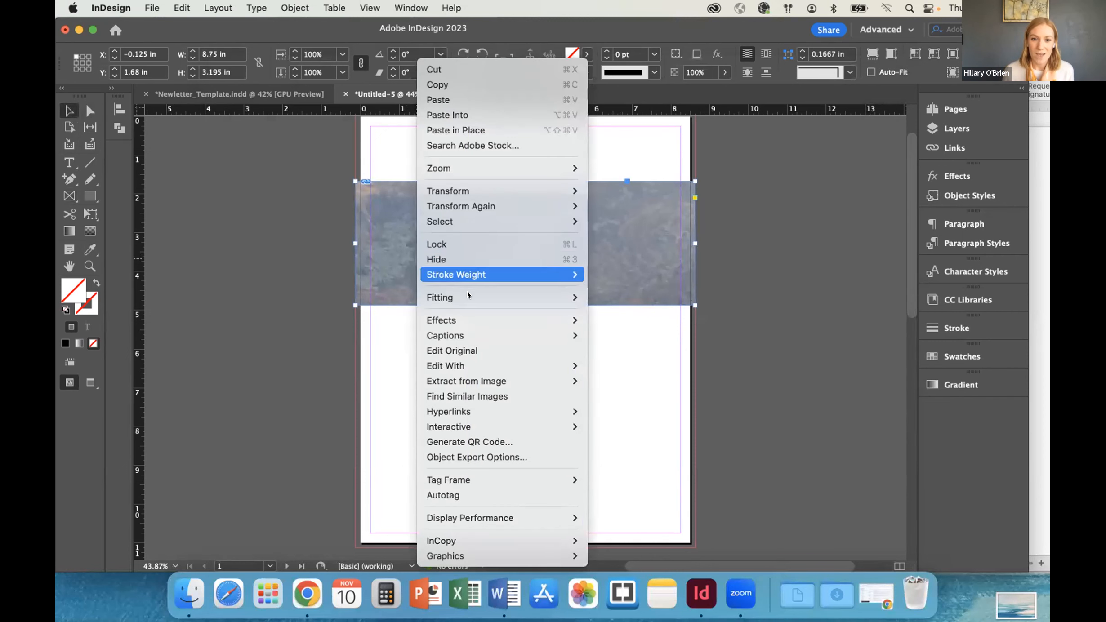
mouse_move(448, 295)
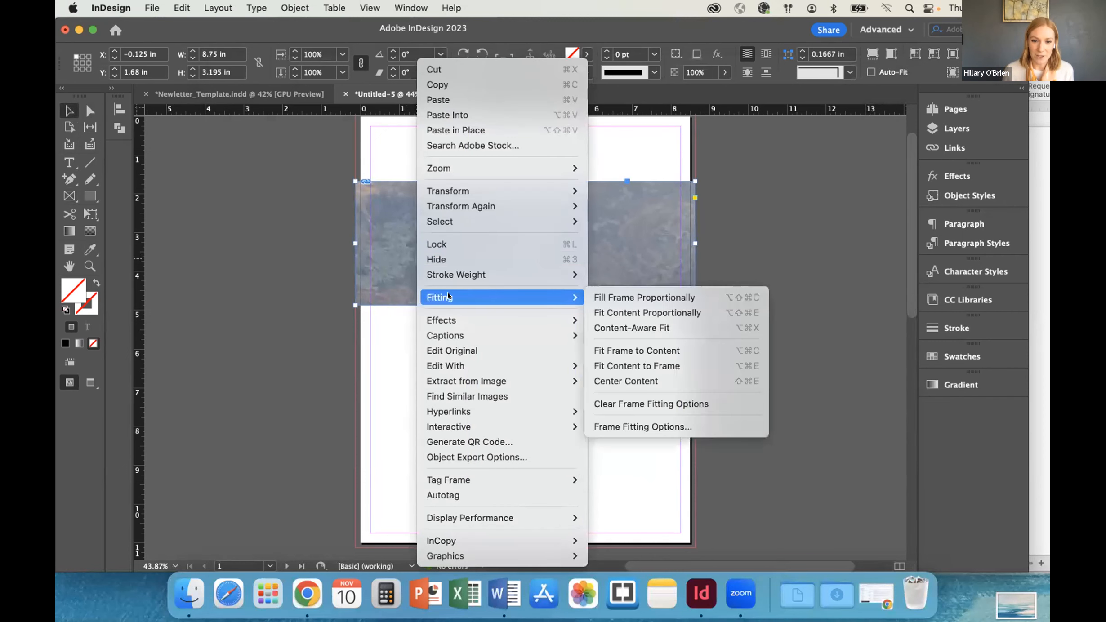
click(634, 296)
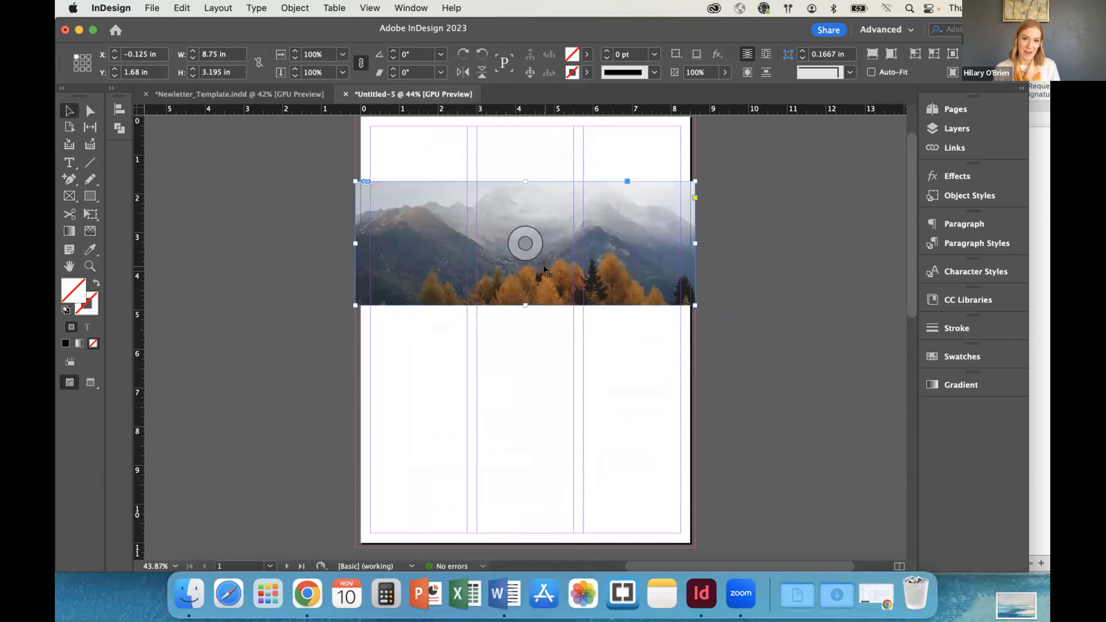
click(516, 239)
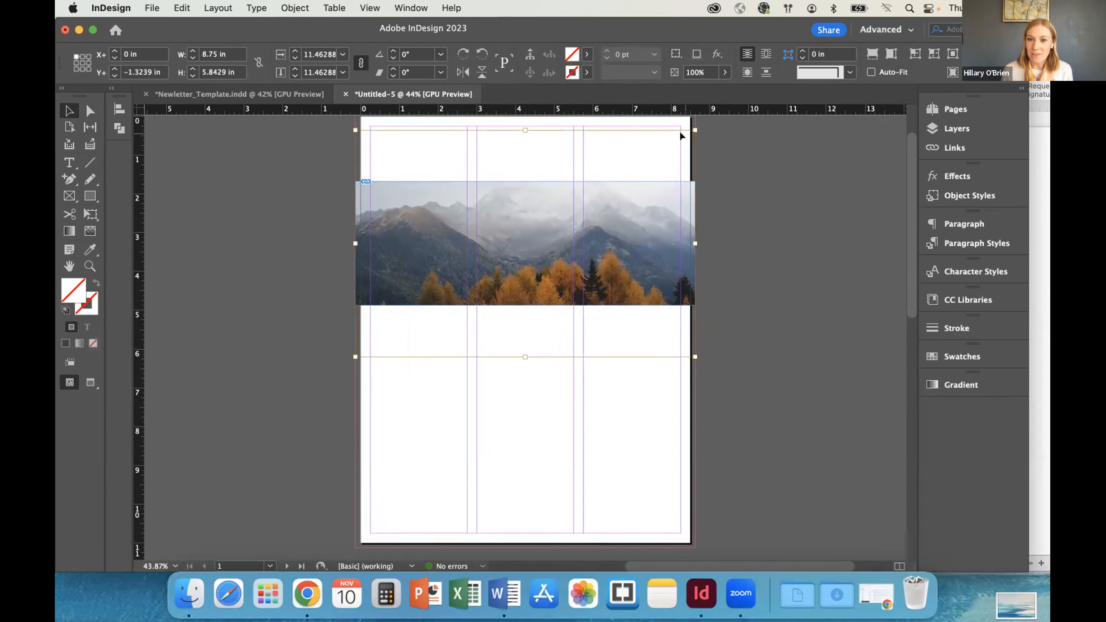
click(480, 411)
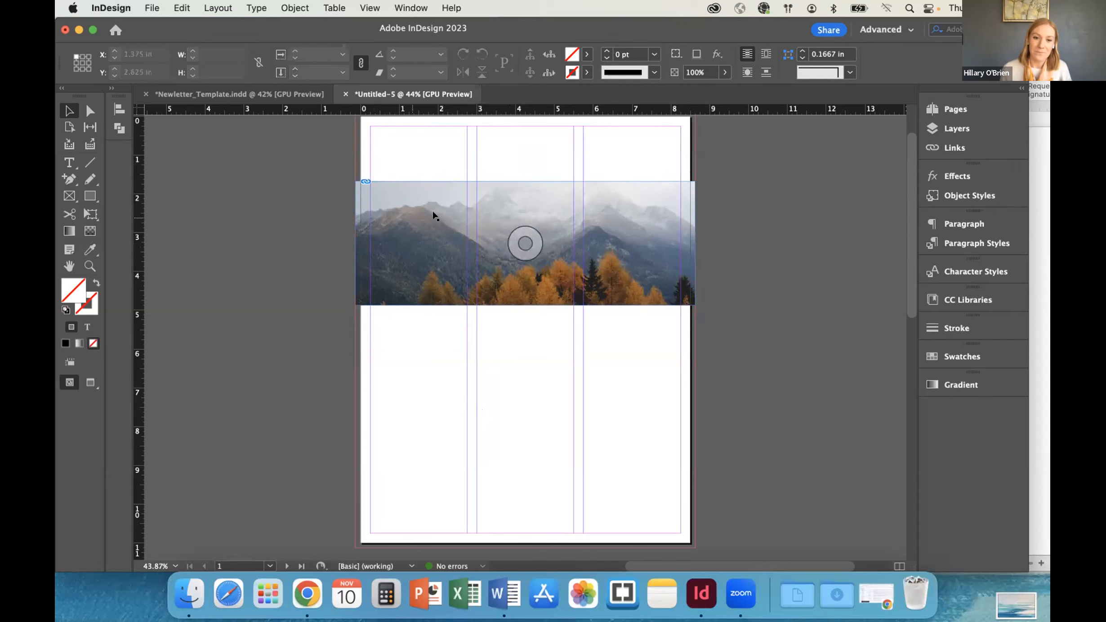
Resize the mountain photo's frame from its upper and lower edges to about 3.48 in tall
click(513, 198)
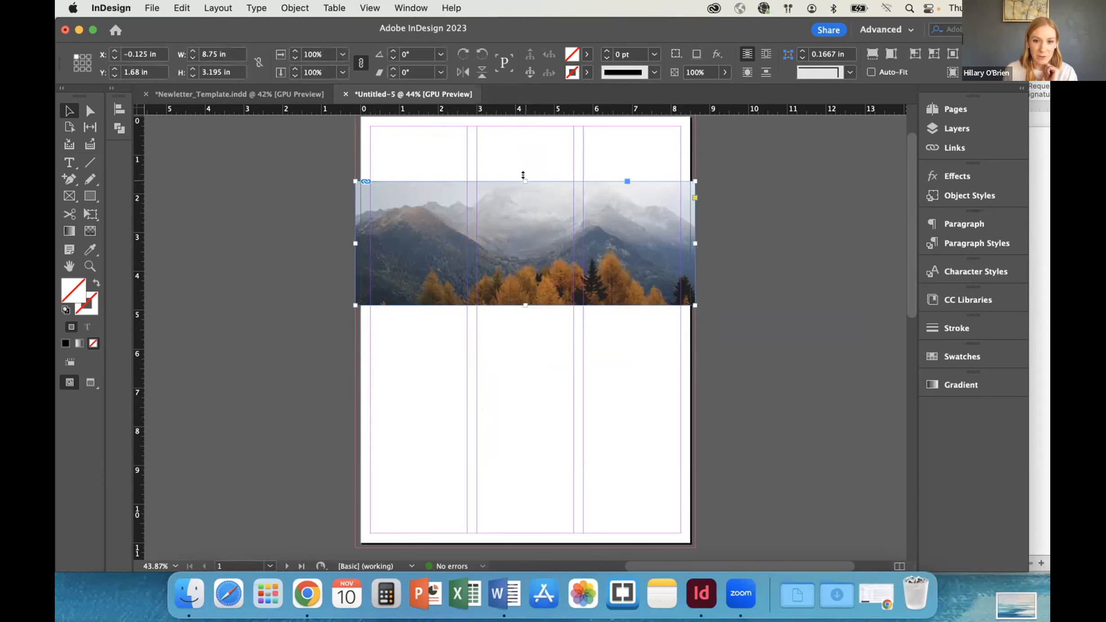
drag(519, 175, 521, 145)
mouse_move(519, 303)
mouse_down()
mouse_move(526, 362)
mouse_move(524, 299)
mouse_up()
mouse_move(524, 145)
mouse_down()
mouse_move(523, 173)
mouse_move(524, 163)
mouse_up()
Shift the mountain photo up inside its frame, and move the whole frame down to Y about 1.42 in
click(518, 228)
drag(517, 226, 515, 181)
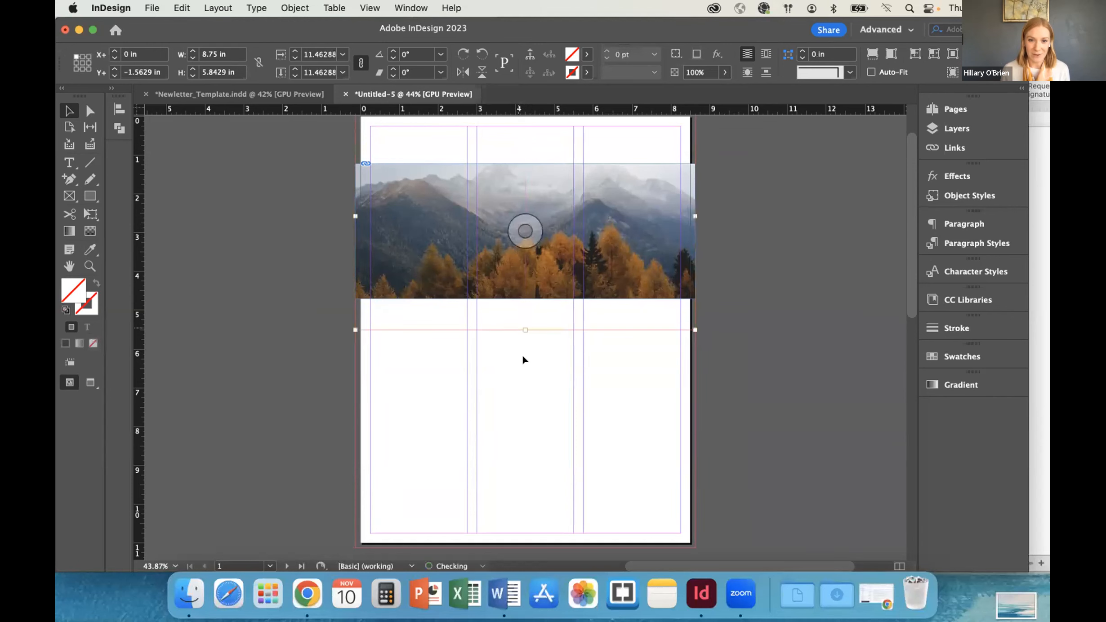
click(522, 385)
scroll(491, 373, up, 1)
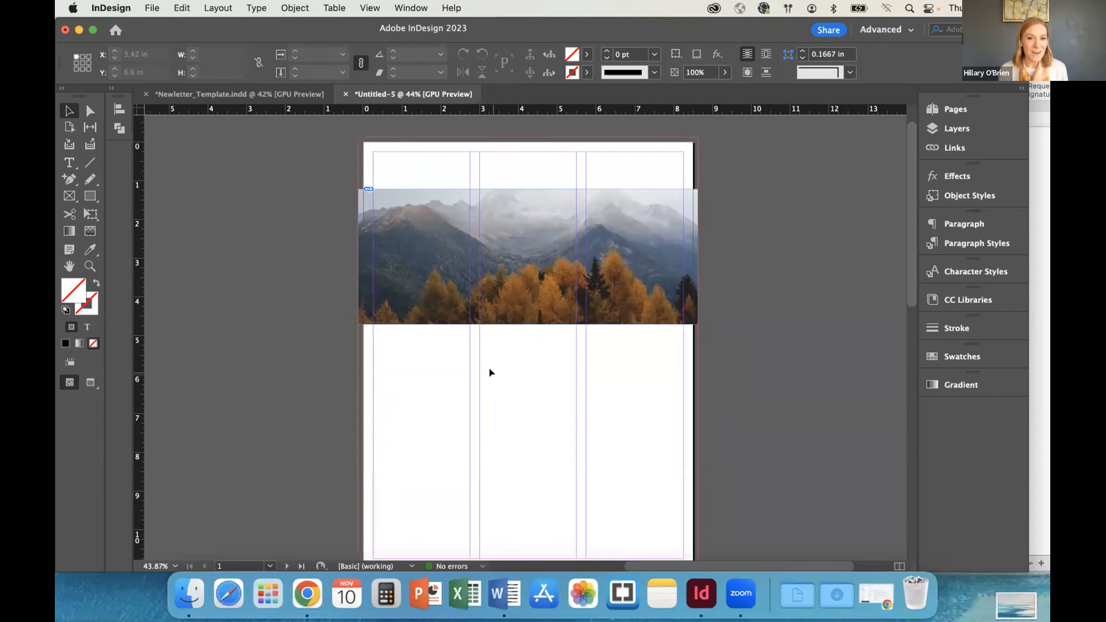
drag(433, 303, 433, 311)
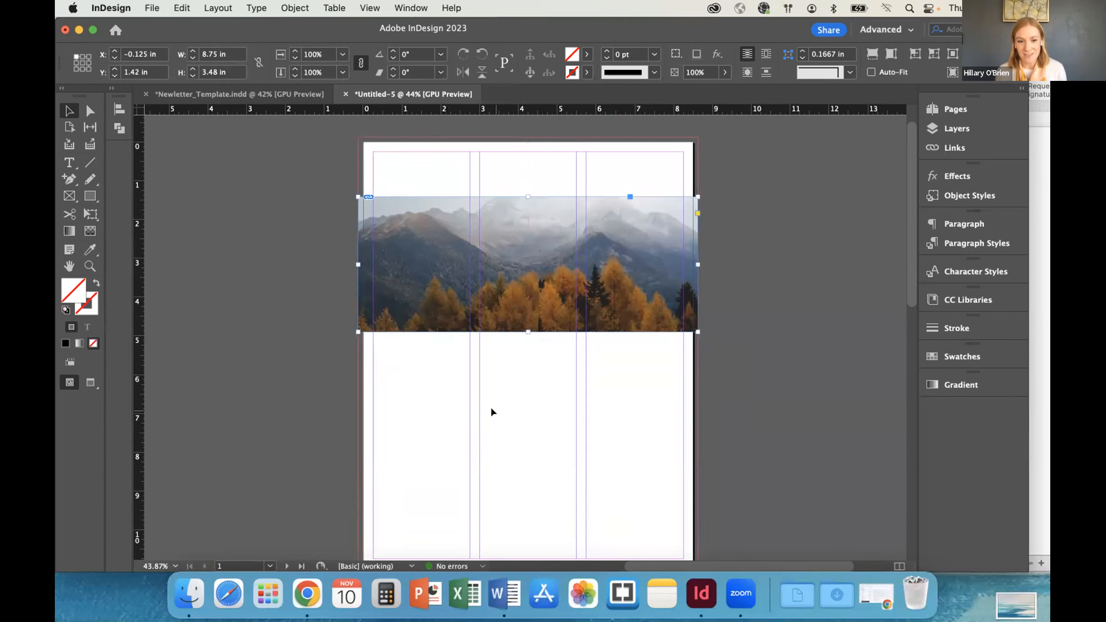
click(491, 410)
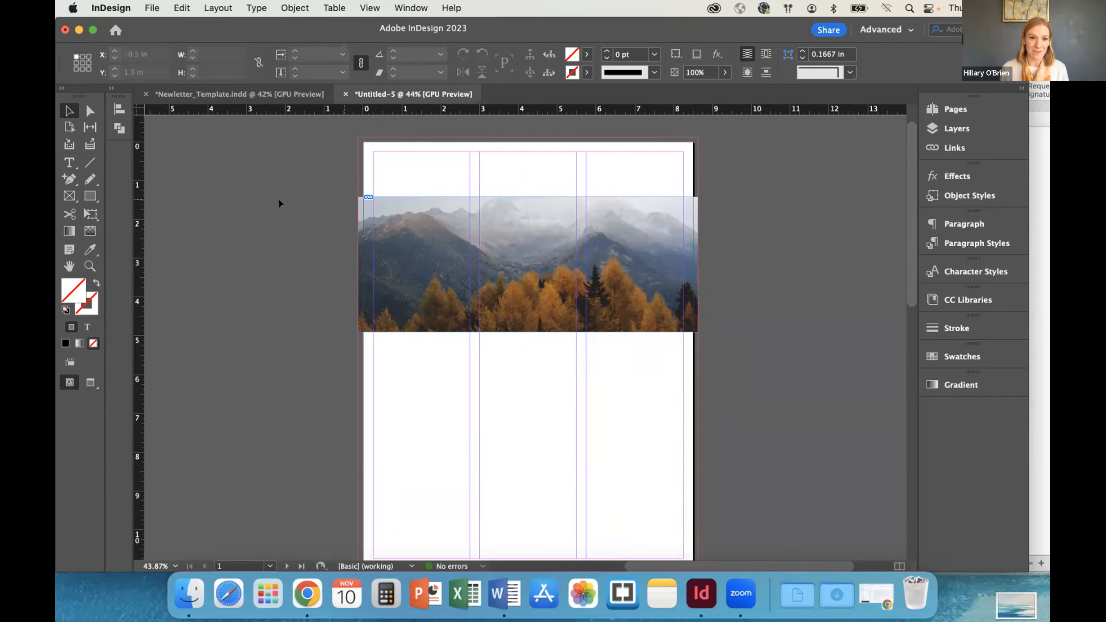
Add a text frame about 5.5 by 0.82 in above the photo, starting at the left margin, containing the title "Fall Newsletter"
click(68, 162)
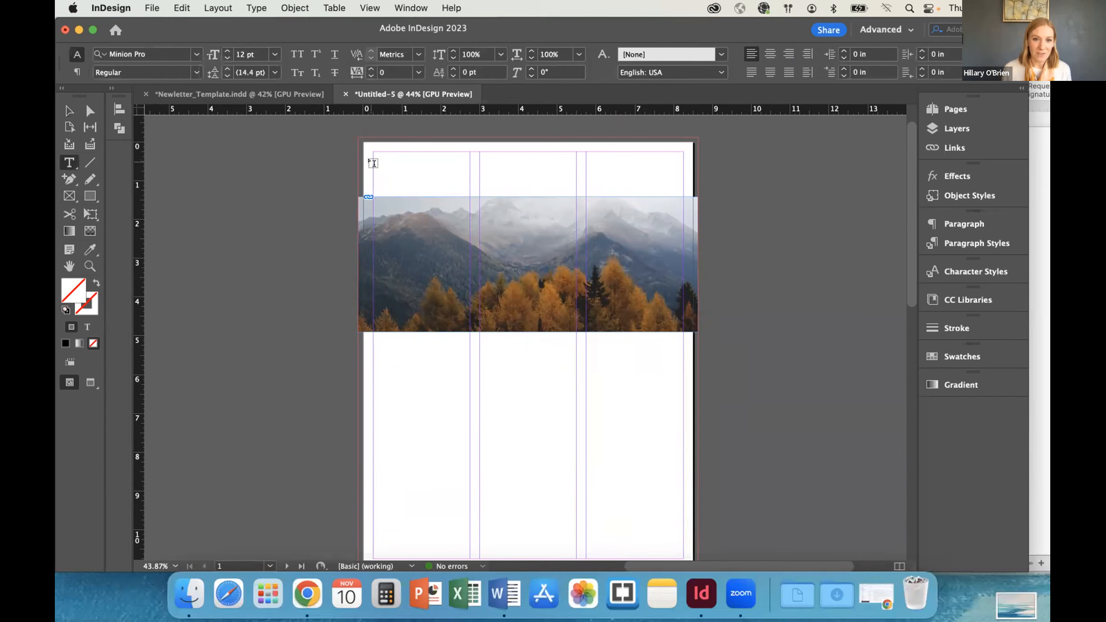
drag(373, 160, 581, 184)
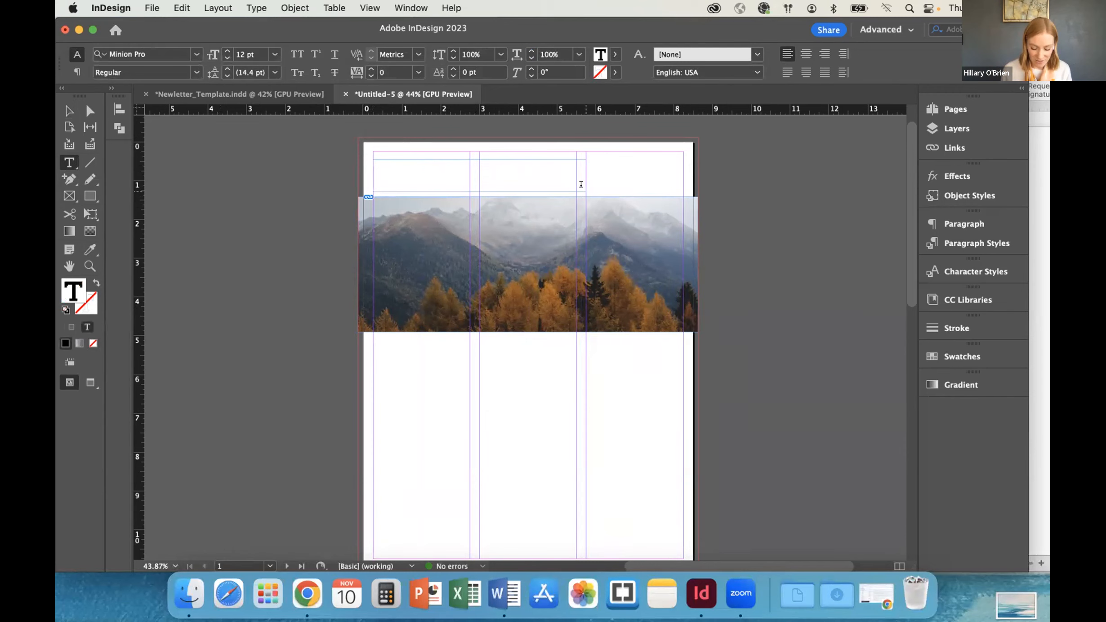
text(Fall Newsletter)
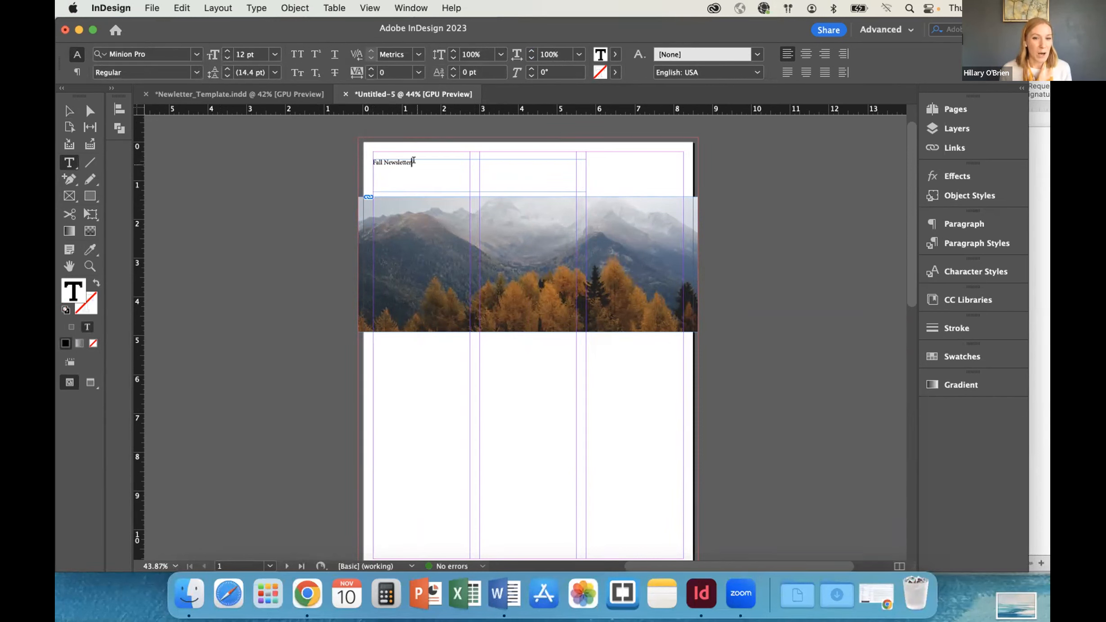
Format the "Fall Newsletter" title in Playfair Display Bold at 40 pt
drag(414, 160, 351, 164)
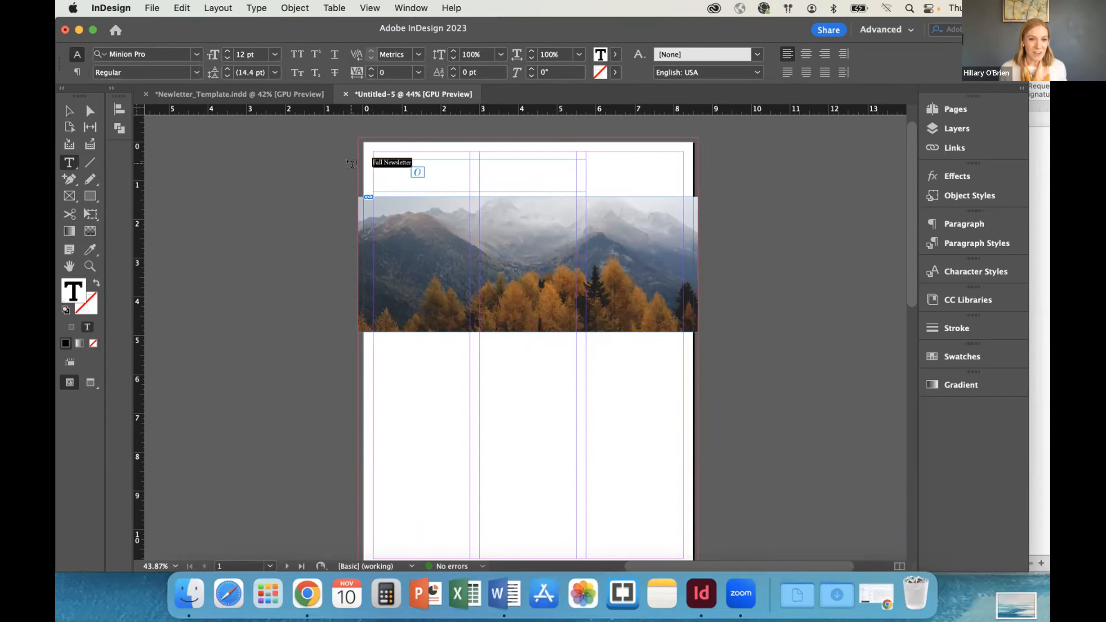
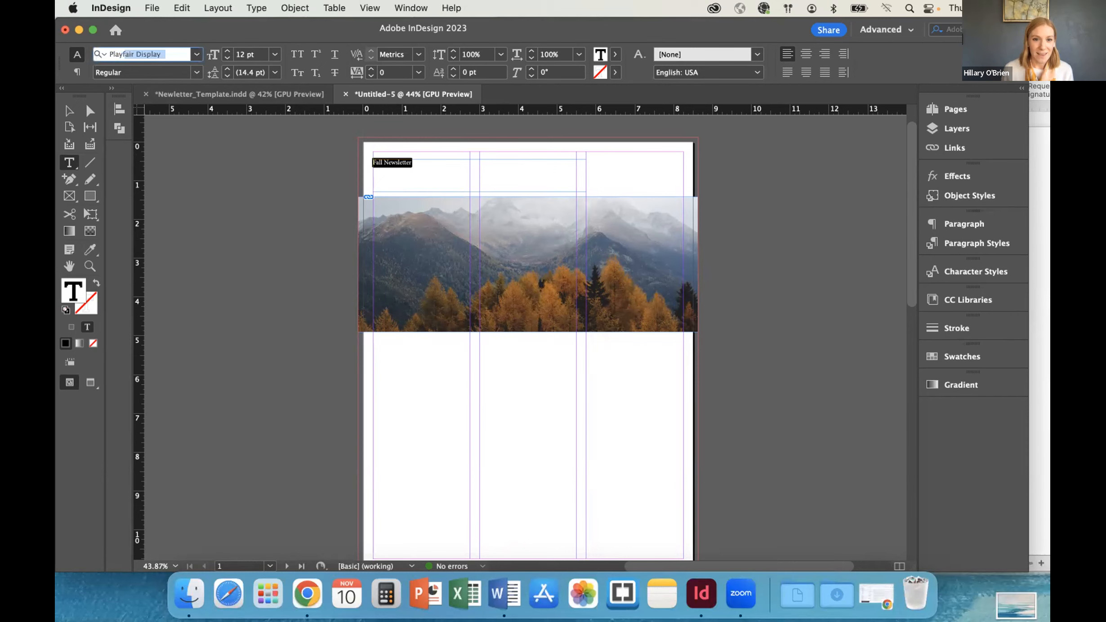
click(196, 72)
click(135, 143)
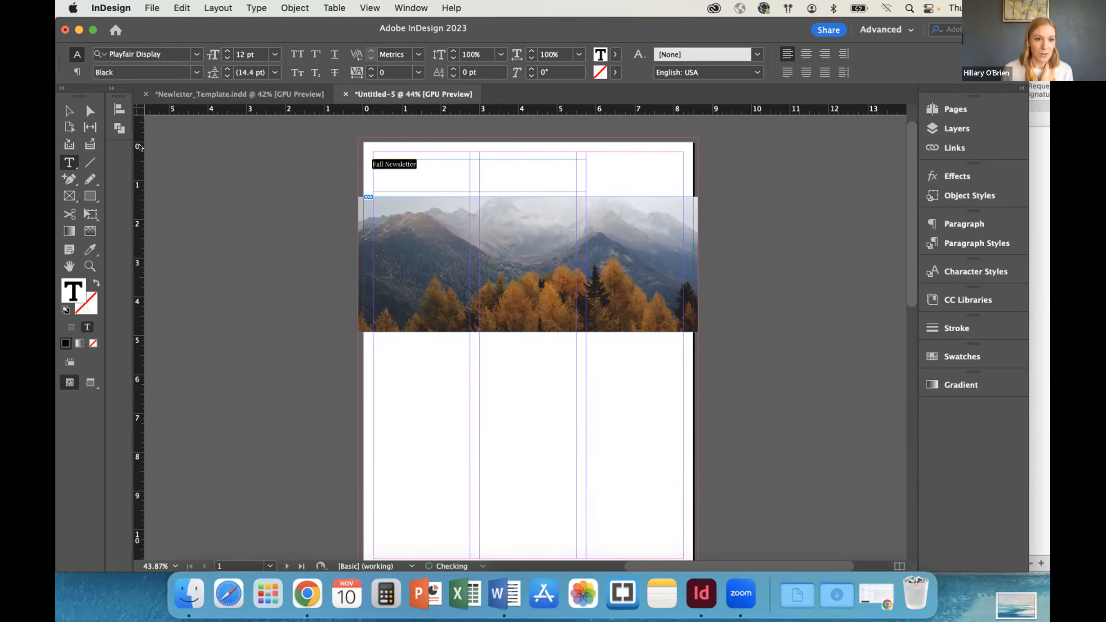
click(197, 72)
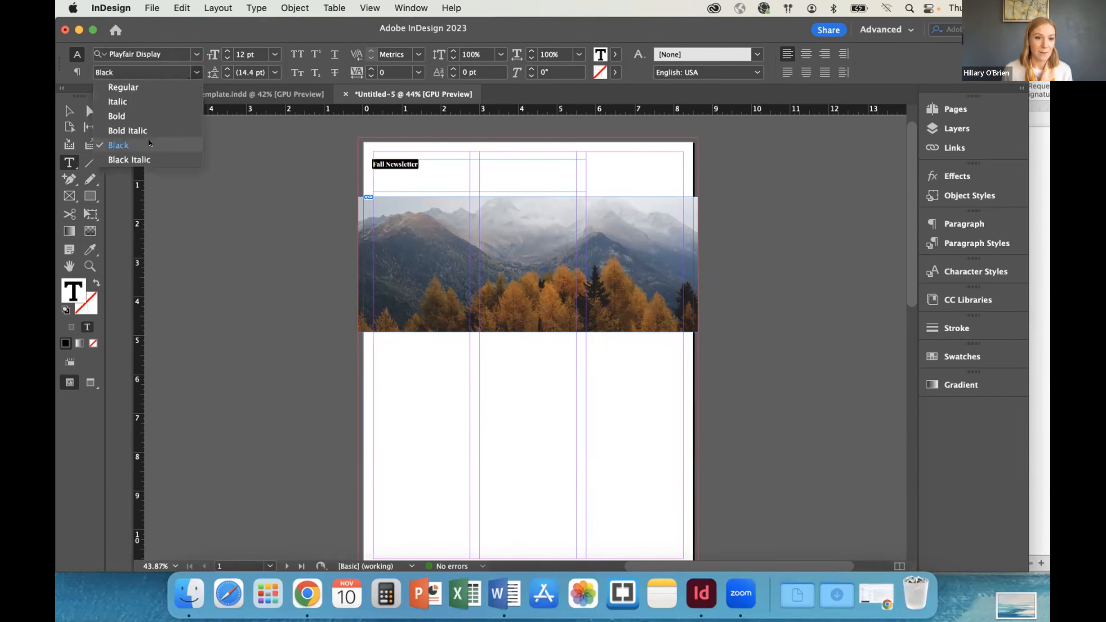
click(126, 116)
click(240, 54)
text(40)
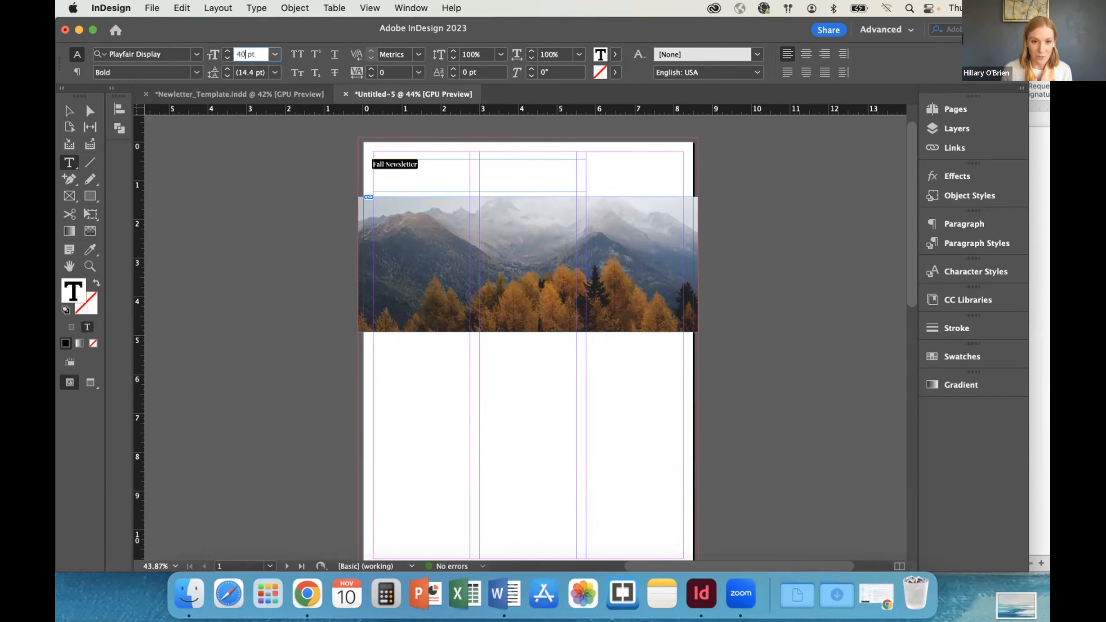
key(Return)
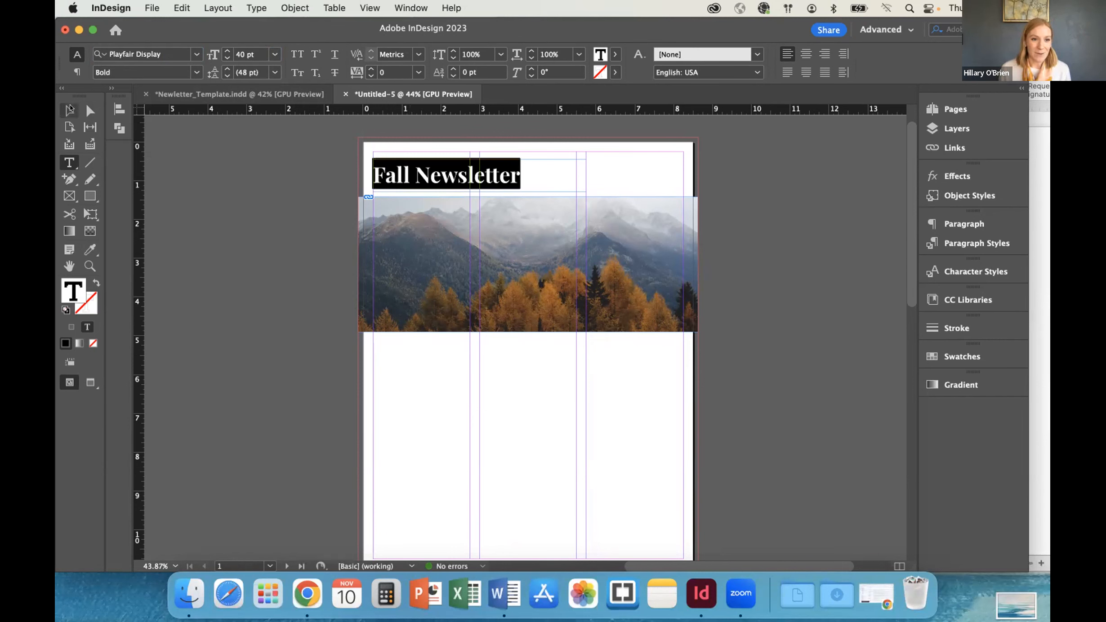
click(70, 108)
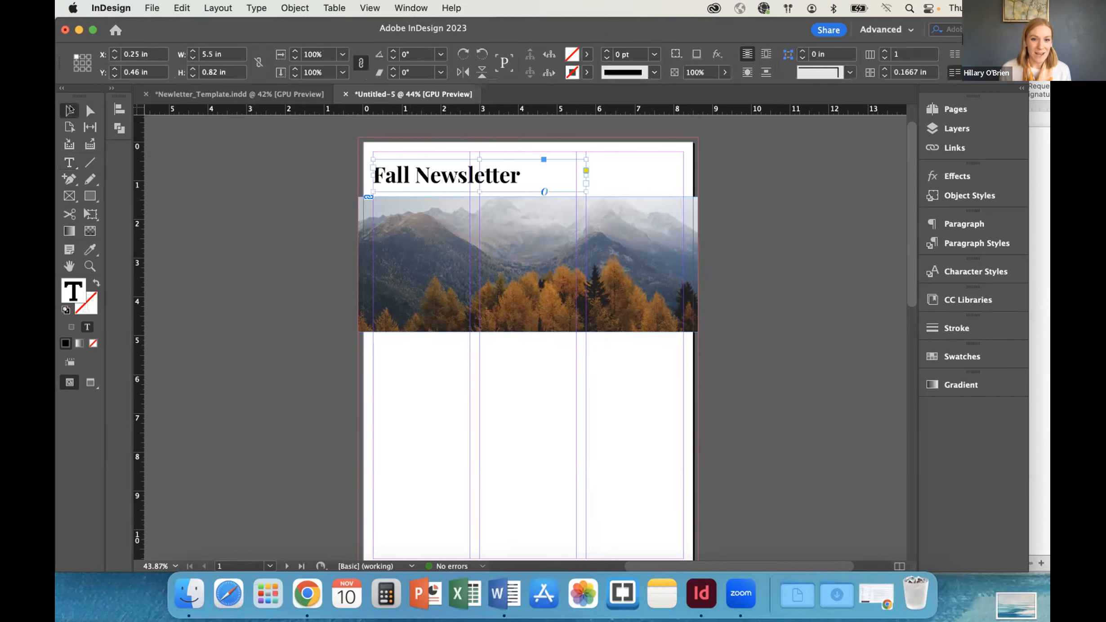
Compare the title with the one in the finished newsletter template and return to the new document
click(201, 94)
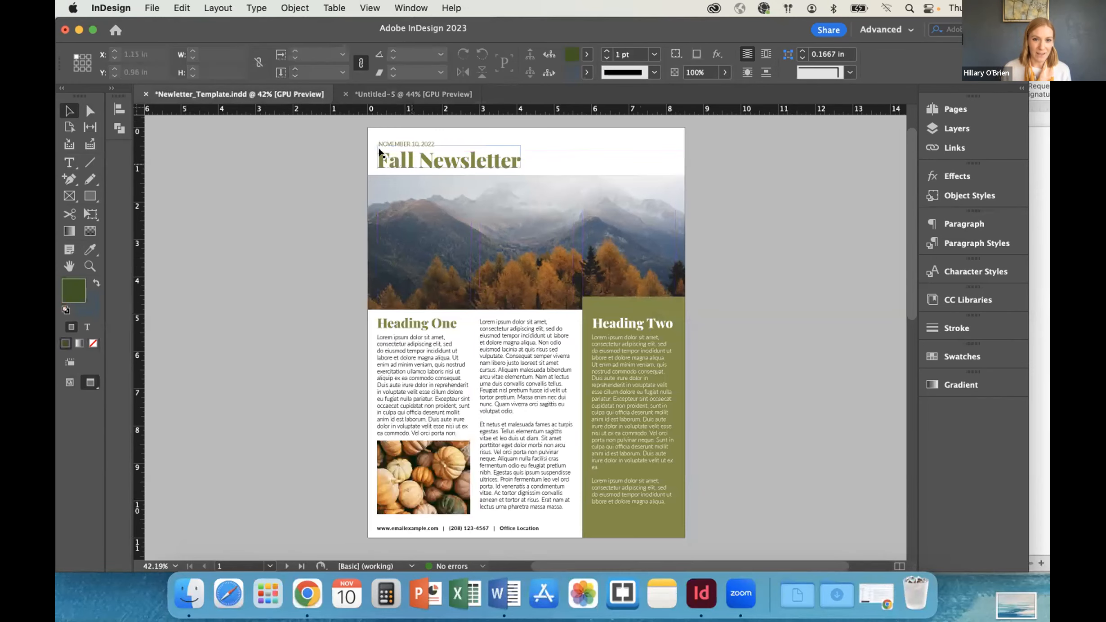
click(270, 231)
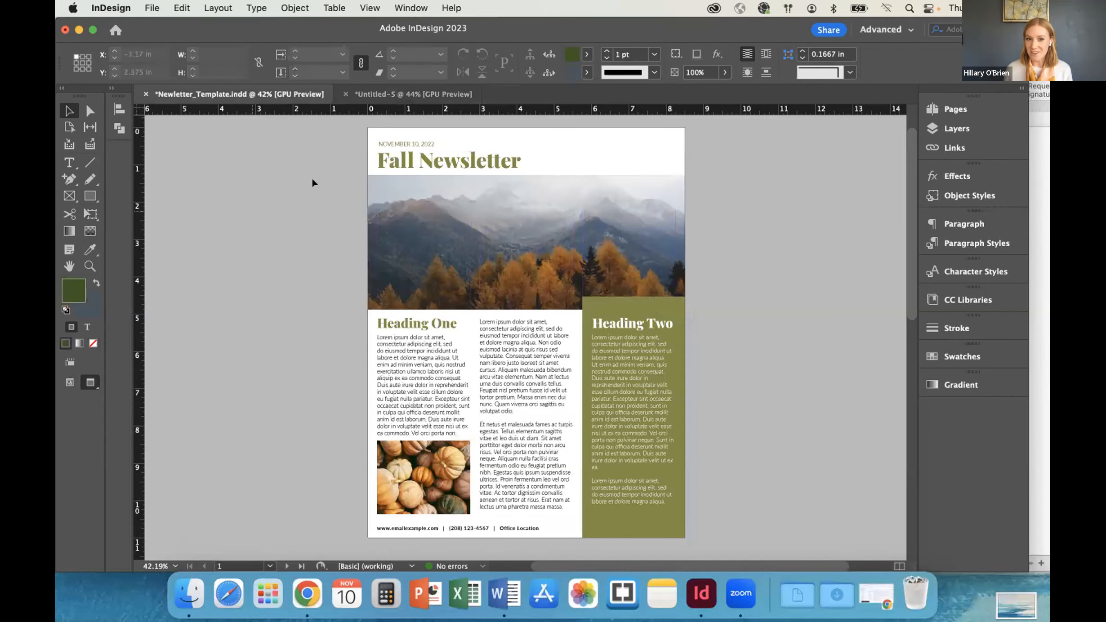
click(390, 95)
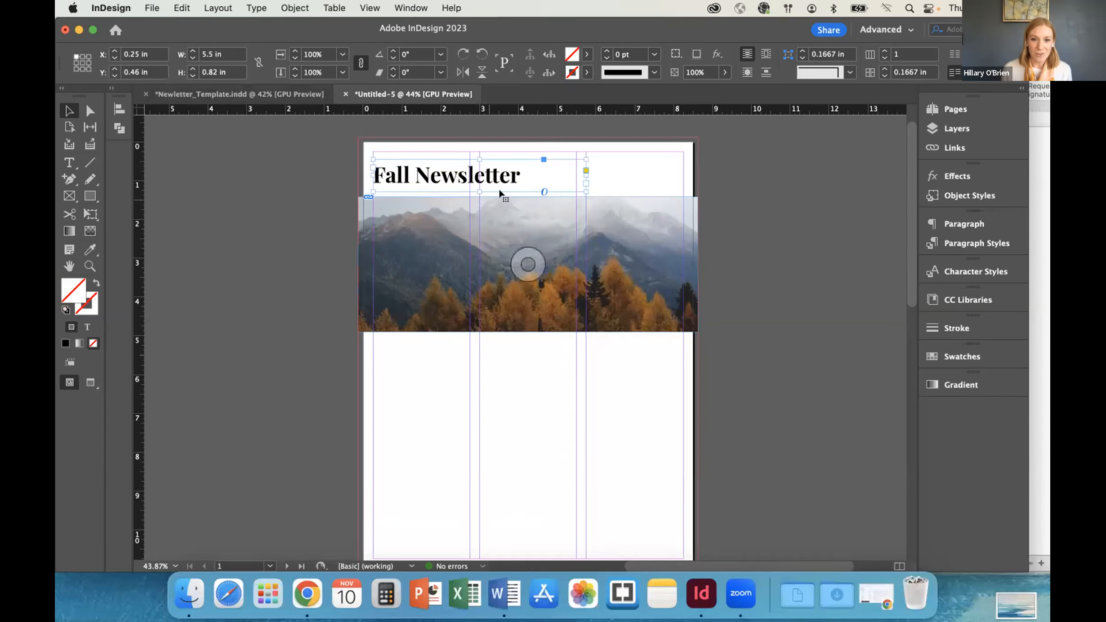
Select the entire "Fall Newsletter" title text for recolouring
double_click(521, 176)
drag(520, 176, 369, 172)
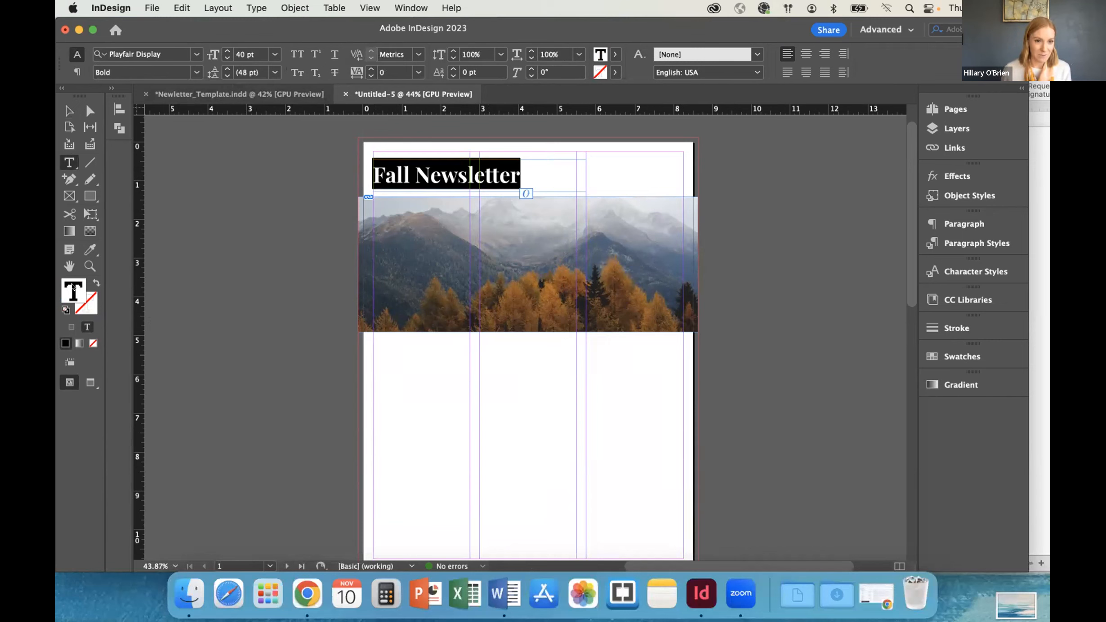
double_click(74, 289)
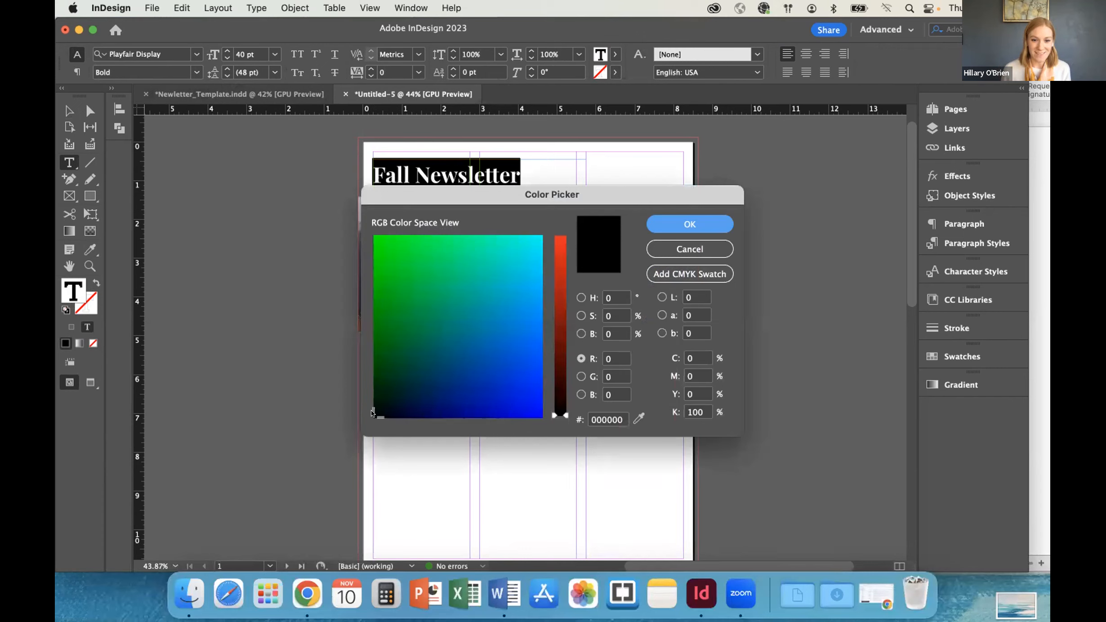
mouse_move(372, 413)
mouse_down()
mouse_move(423, 362)
mouse_move(451, 255)
mouse_move(469, 321)
mouse_move(451, 355)
mouse_move(491, 339)
mouse_up()
drag(555, 413, 556, 290)
mouse_move(492, 348)
mouse_down()
mouse_move(423, 357)
mouse_move(452, 293)
mouse_move(433, 346)
mouse_up()
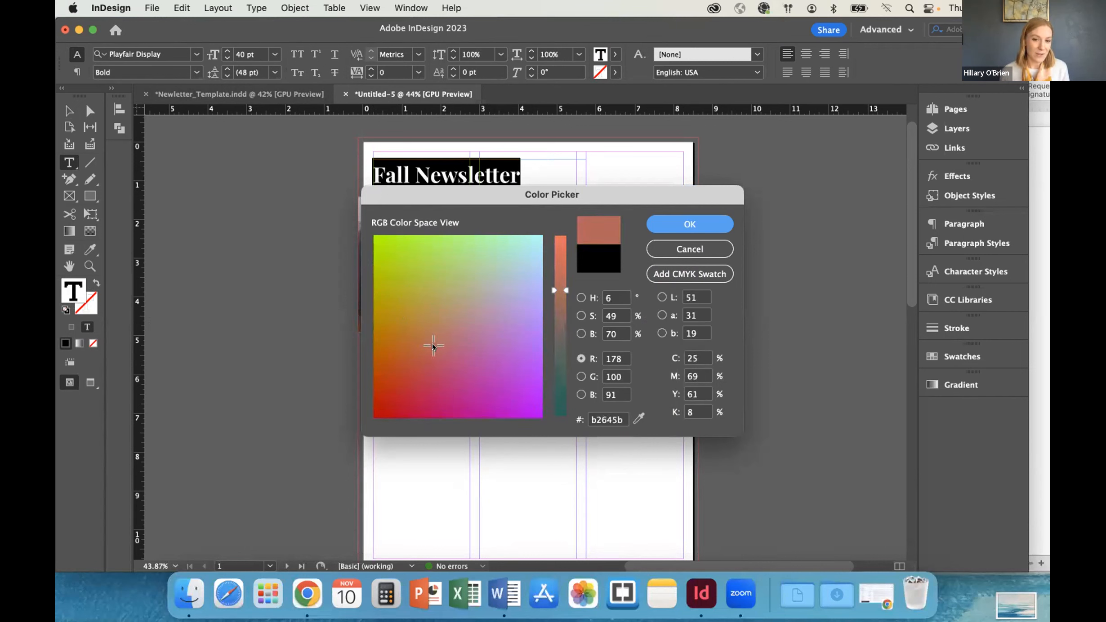
double_click(605, 417)
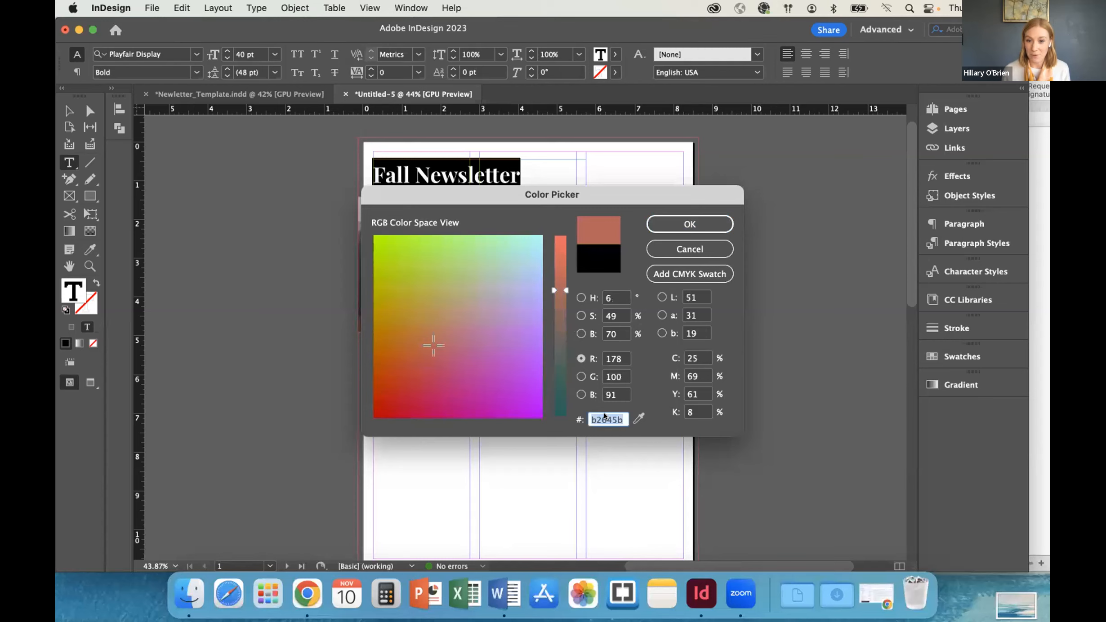
click(689, 249)
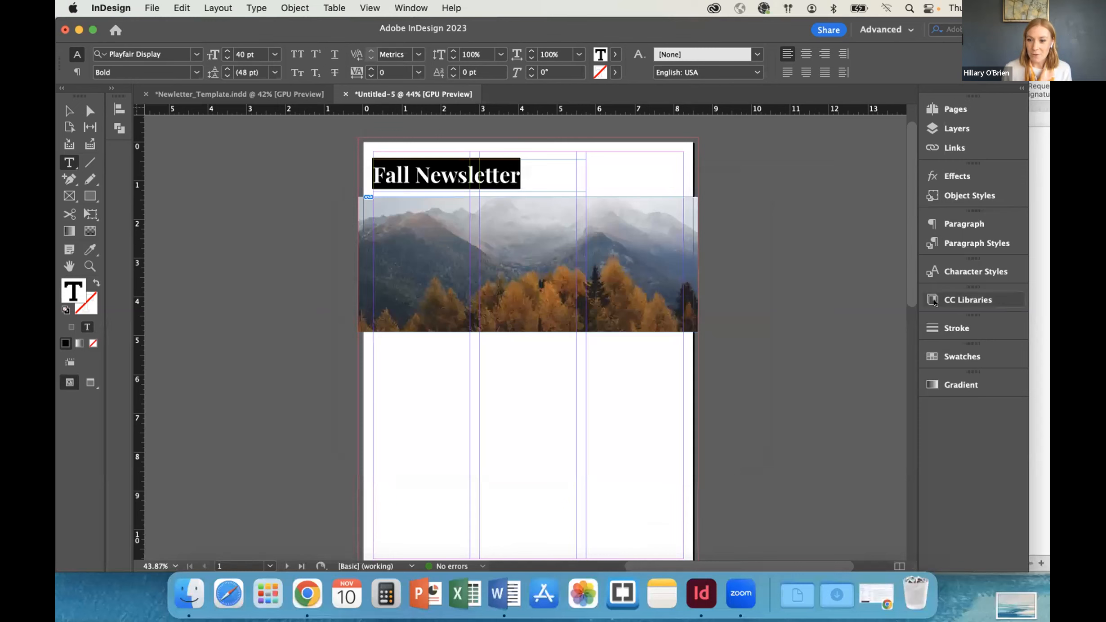
Colour the "Fall Newsletter" title with the olive green swatch from the Fall Colors library
click(935, 302)
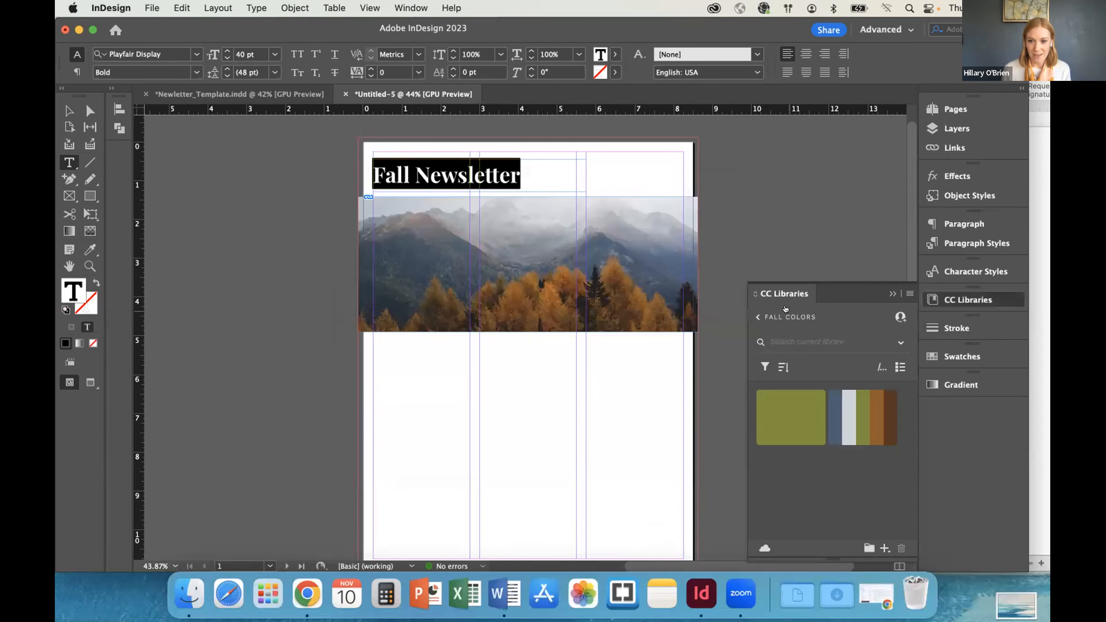
click(755, 317)
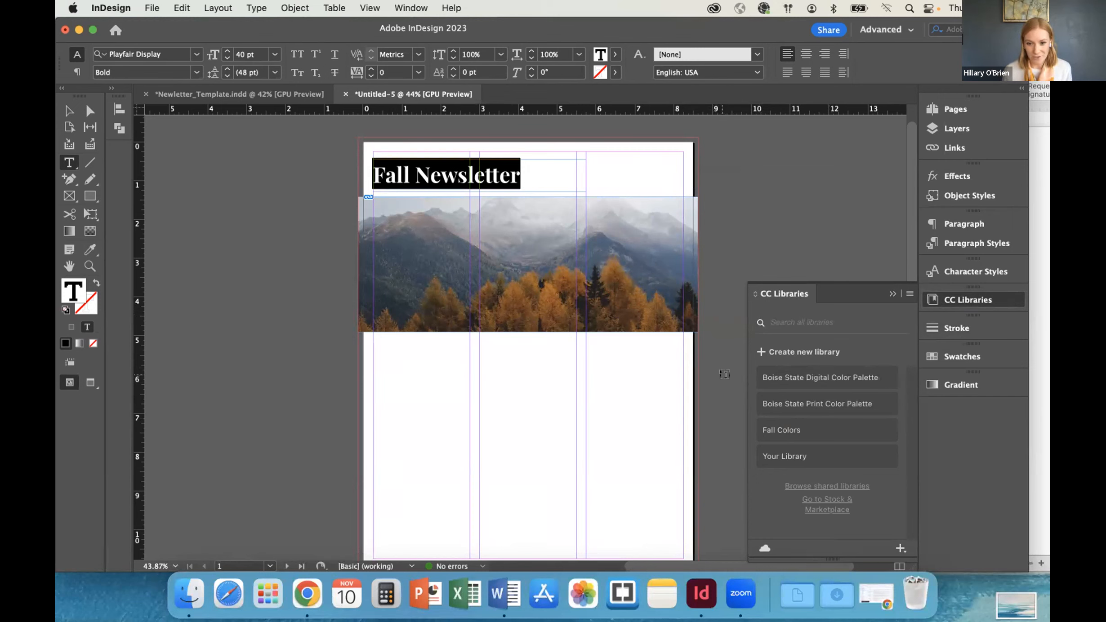
click(772, 430)
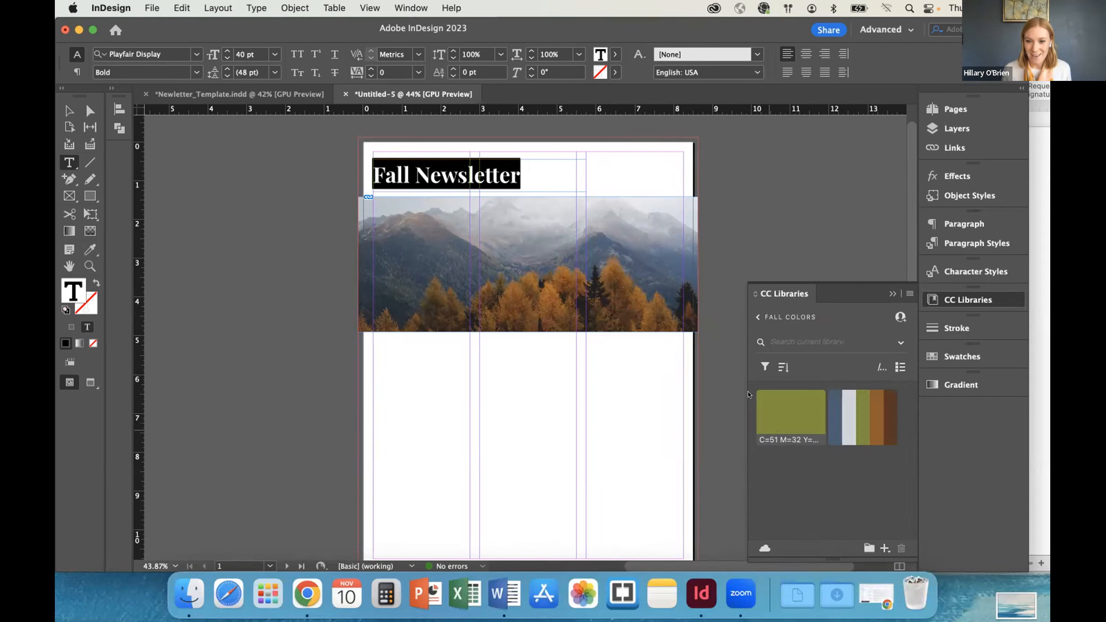
click(773, 415)
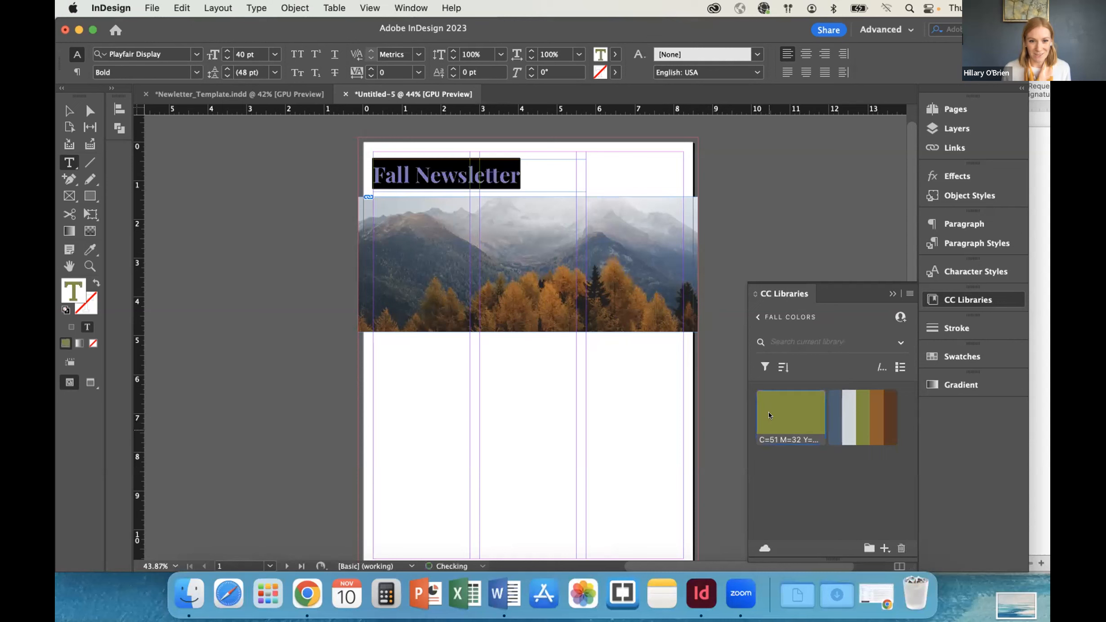
Move the title frame straight down to Y 0.6 in so it sits against the photo, and close the libraries
click(70, 110)
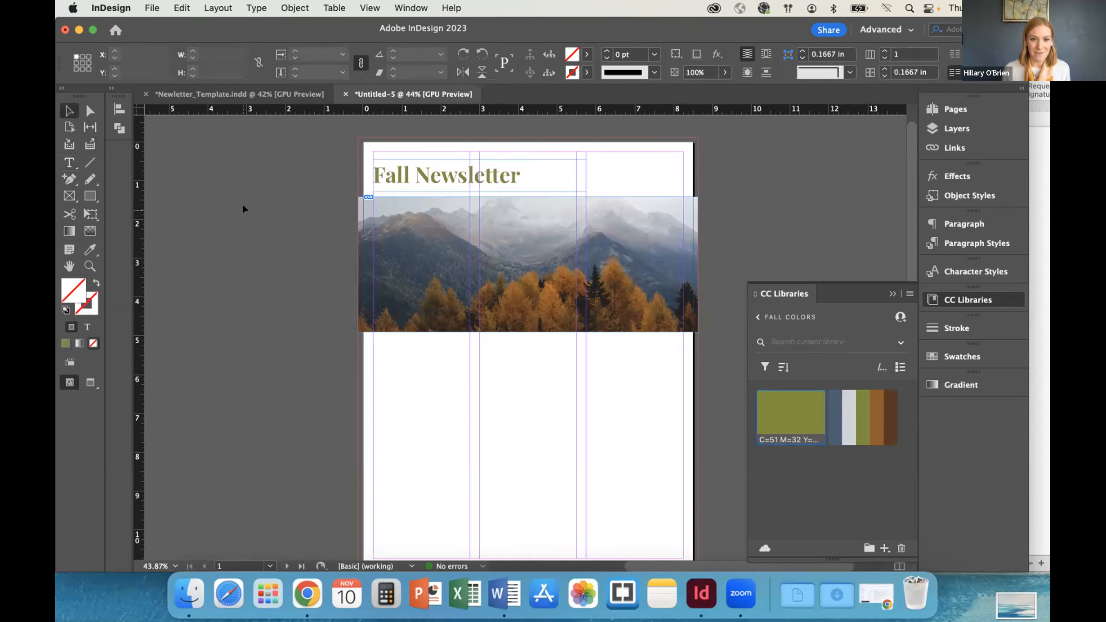
drag(479, 175, 479, 180)
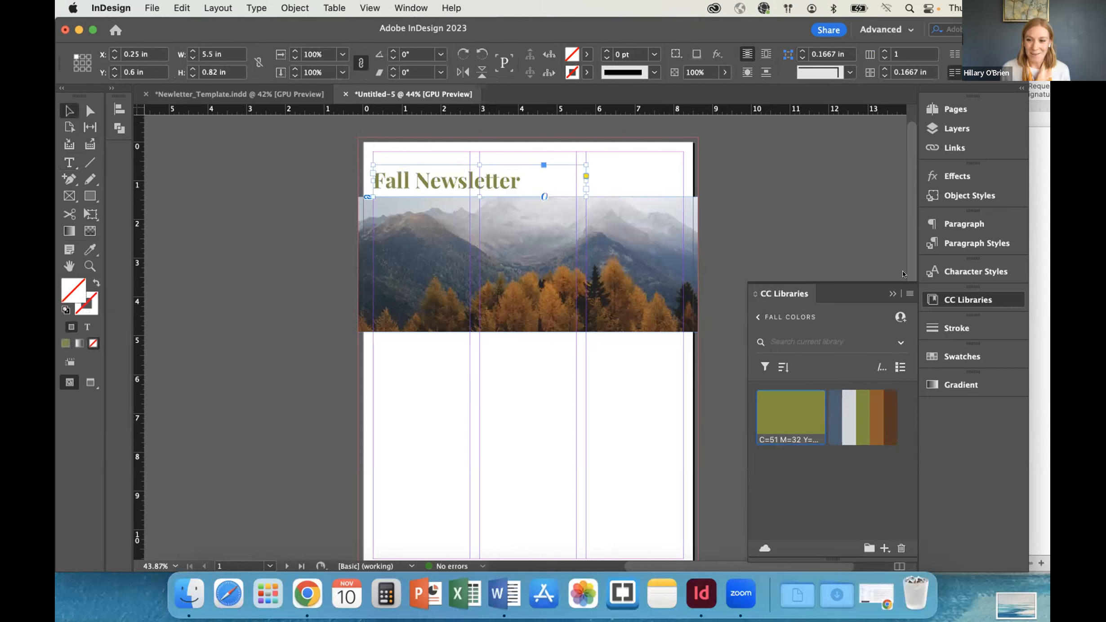
click(892, 294)
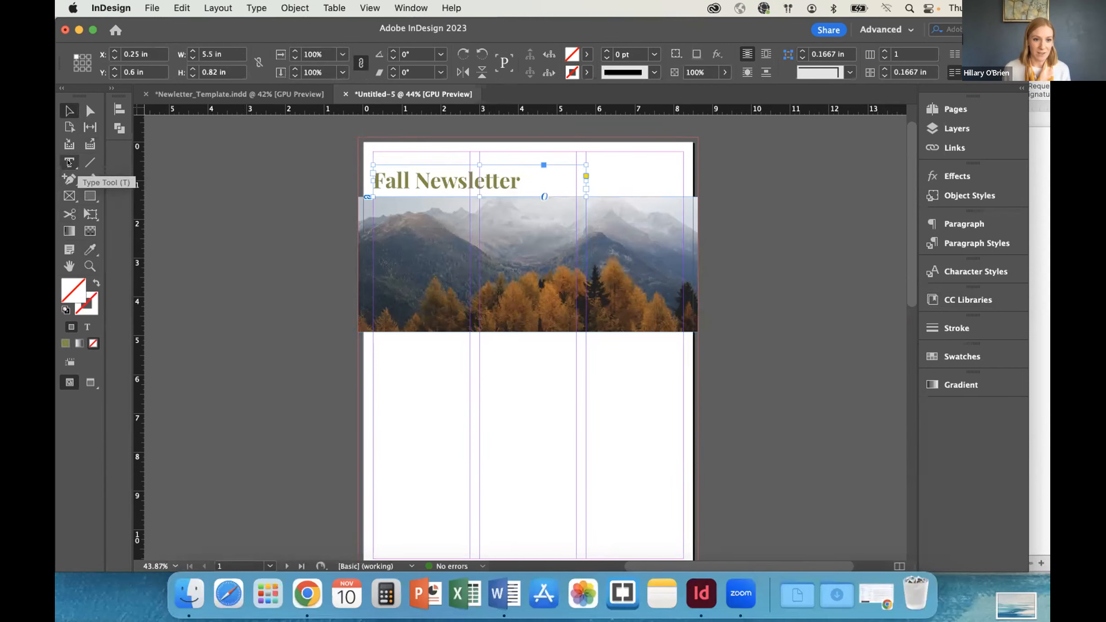
Add a text frame about 4.15 by 0.35 in at the page's top-left margin corner, containing the date "November 10, 2022"
click(63, 162)
drag(374, 151, 535, 161)
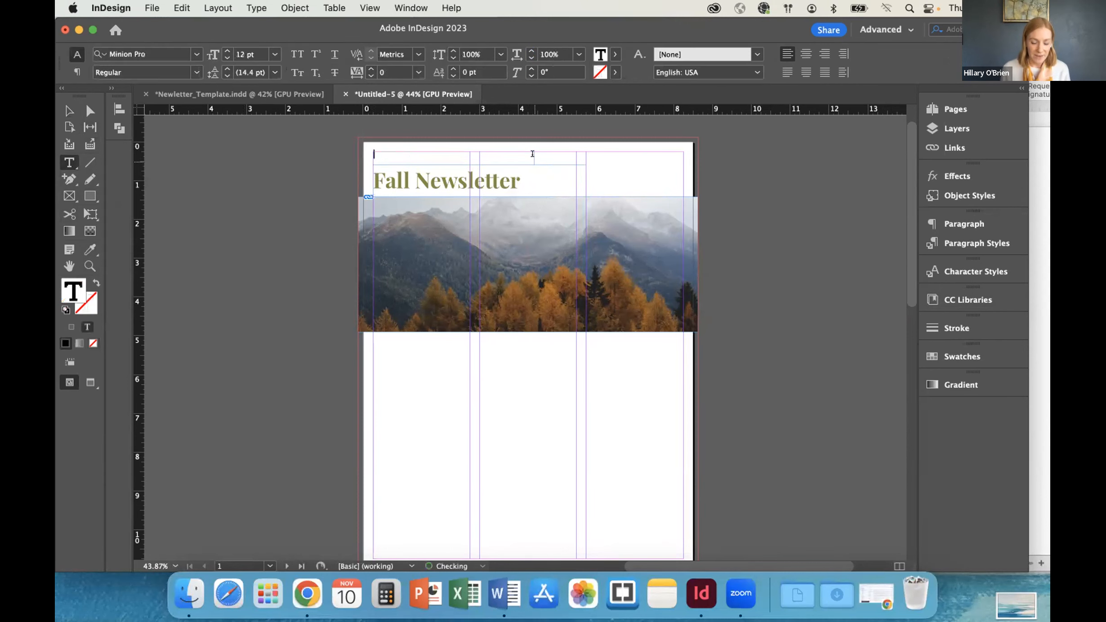
text(Nove)
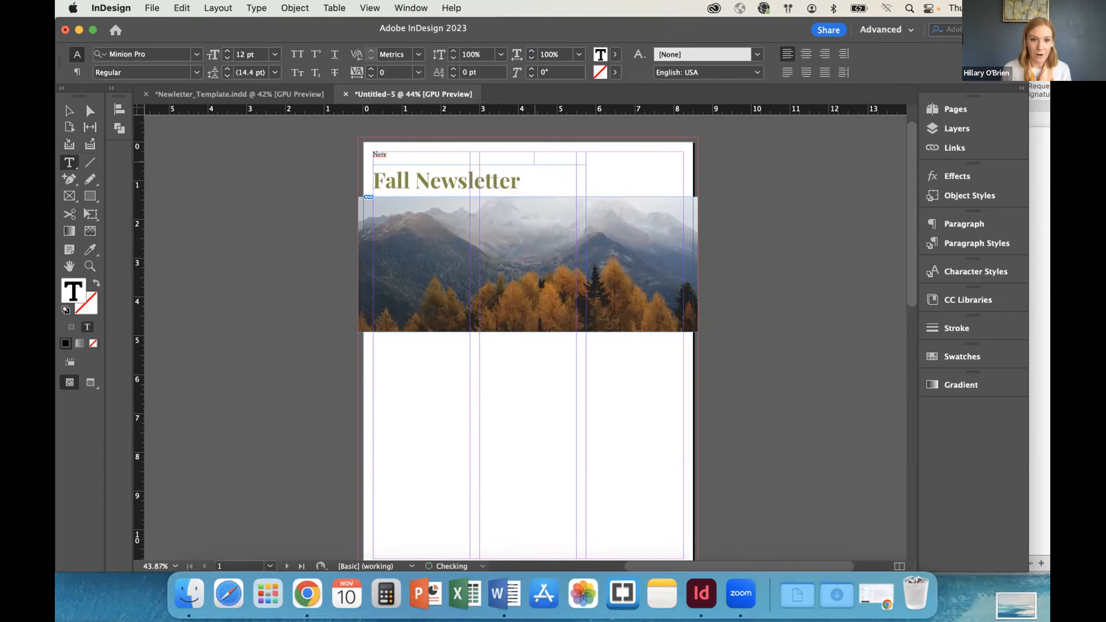
text(mber 10, 20)
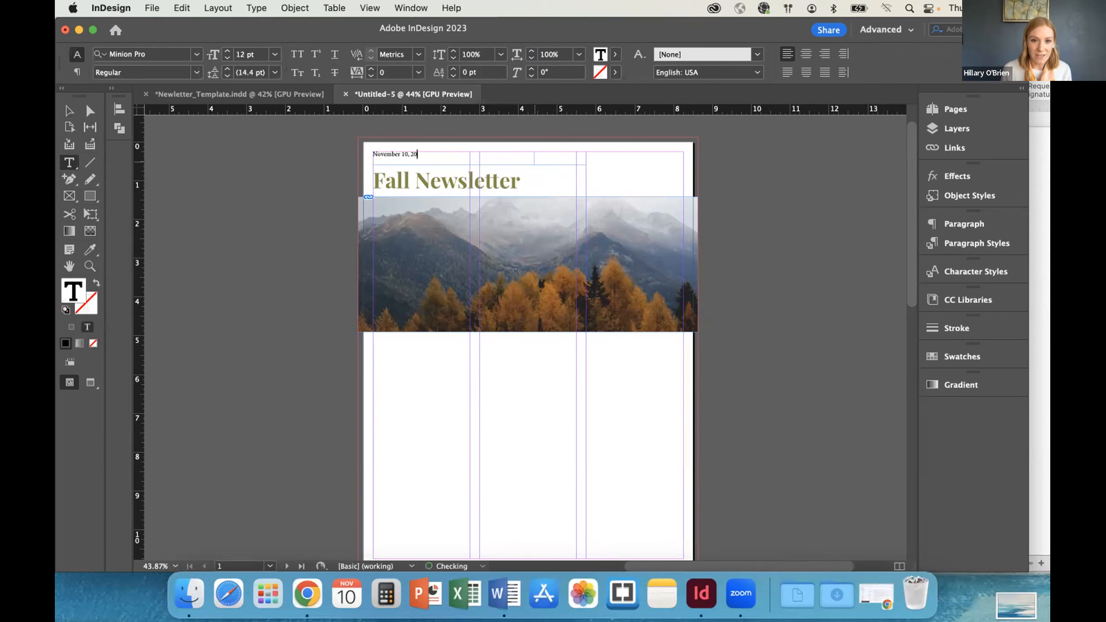
text(23)
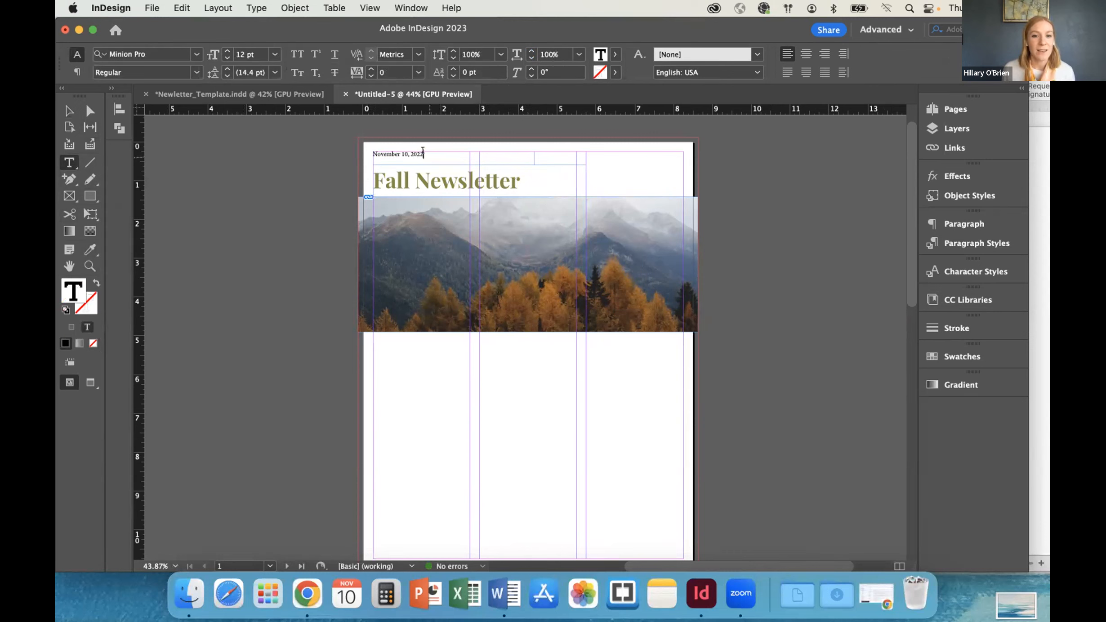
Format the date line above the title in Lato Regular at 11 pt
drag(425, 154, 252, 148)
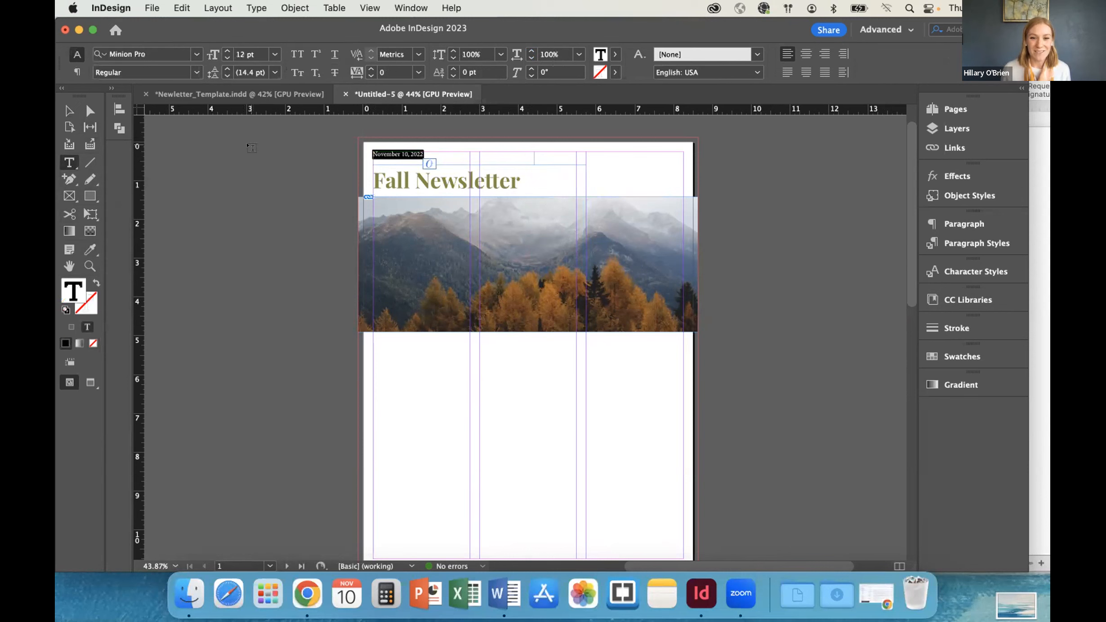
click(147, 48)
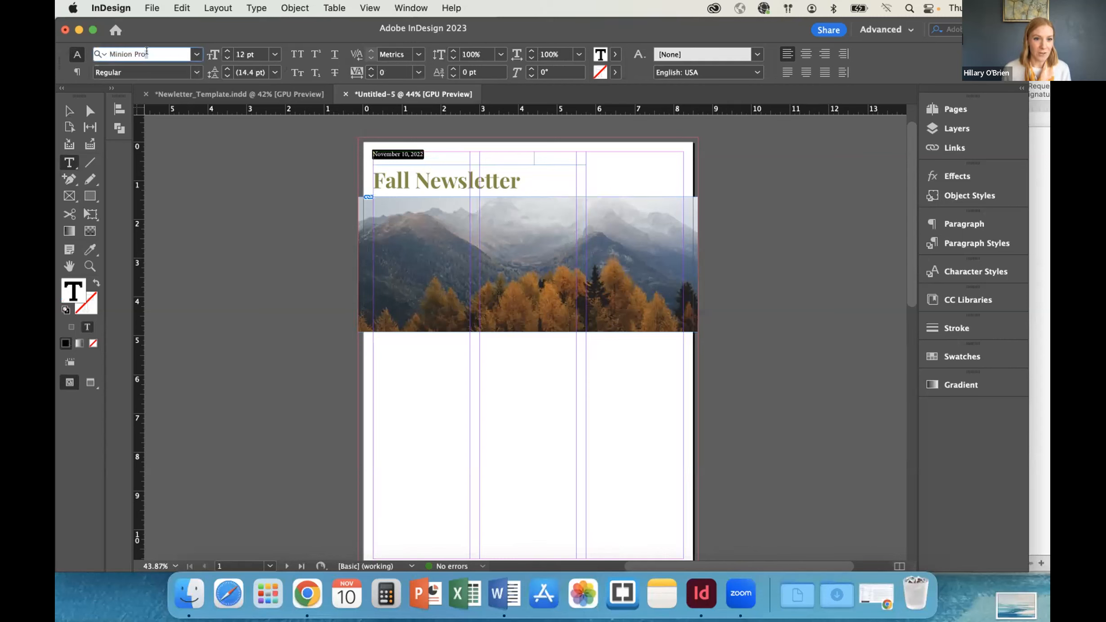
triple_click(146, 52)
text(Lato)
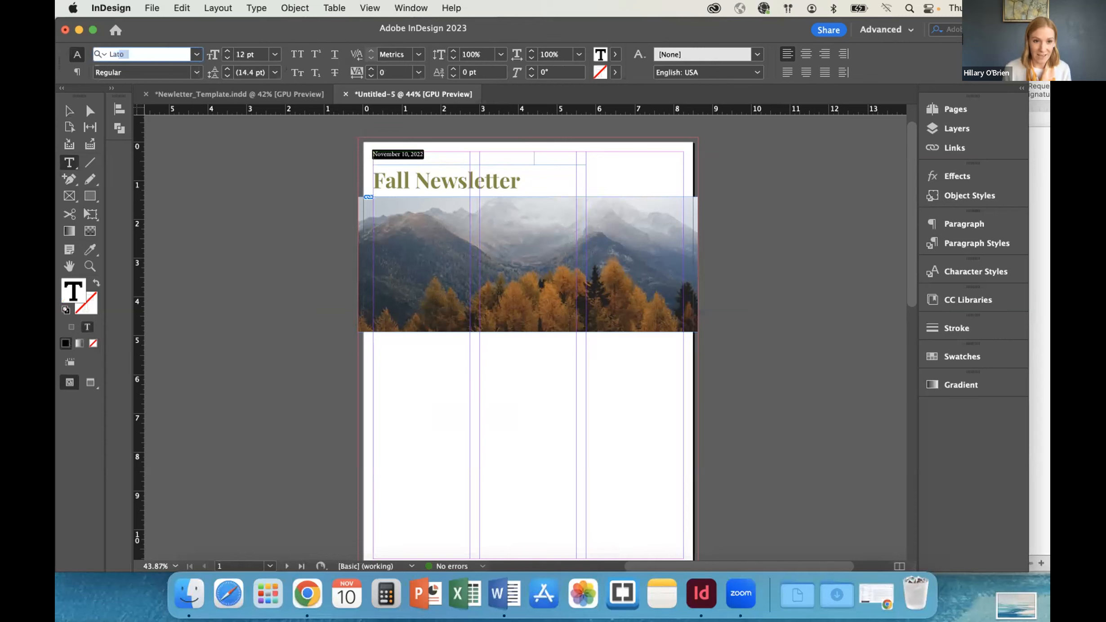
key(Return)
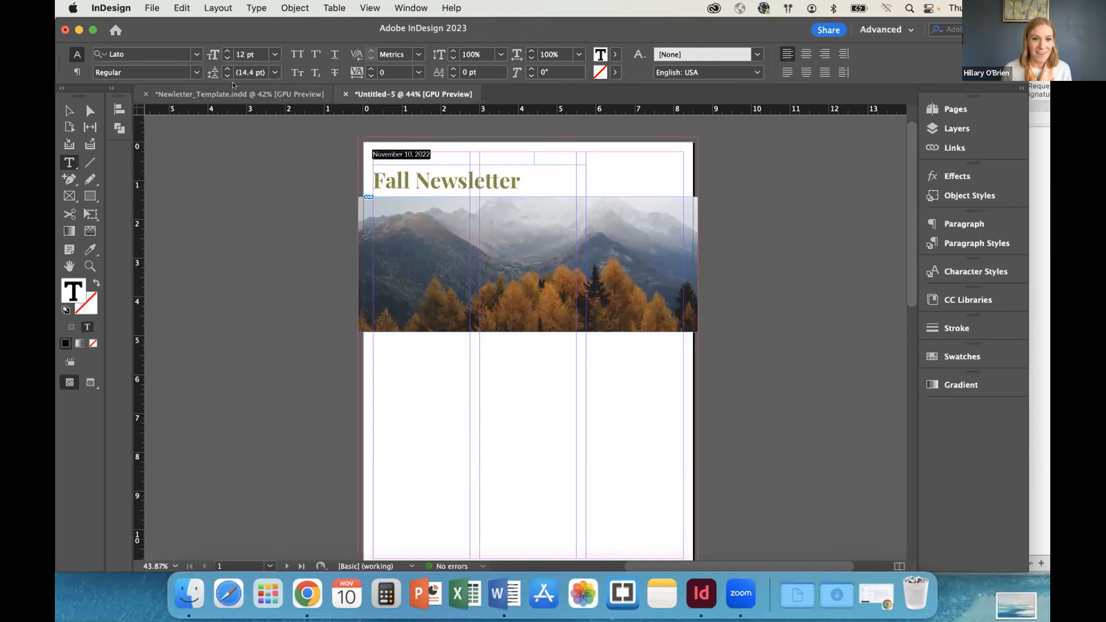
click(224, 60)
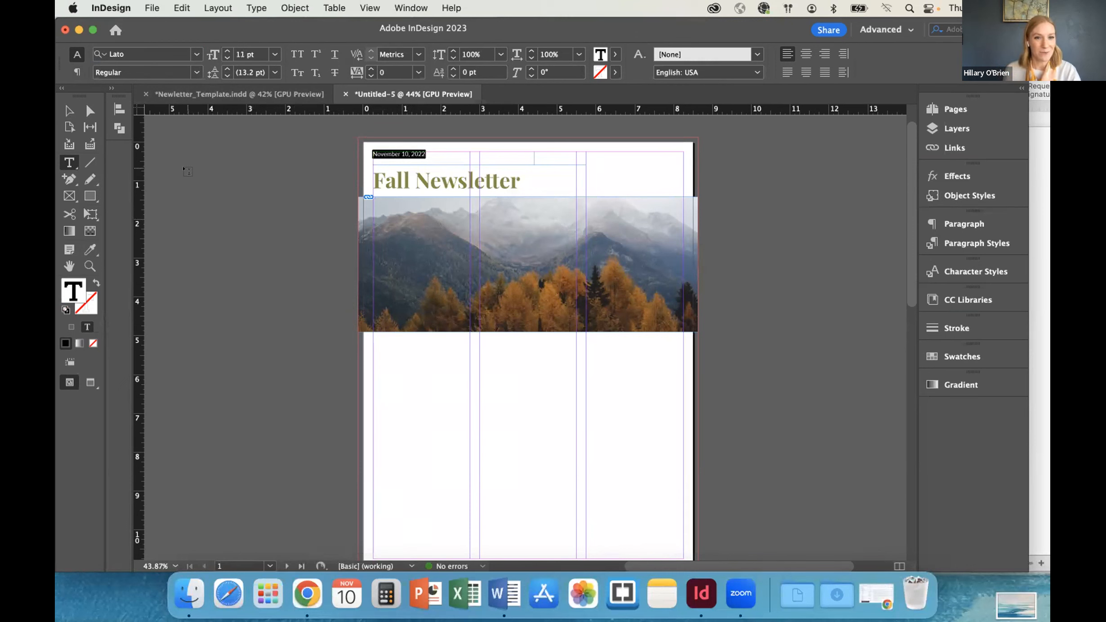
Convert the date line to uppercase and leave text editing
click(256, 8)
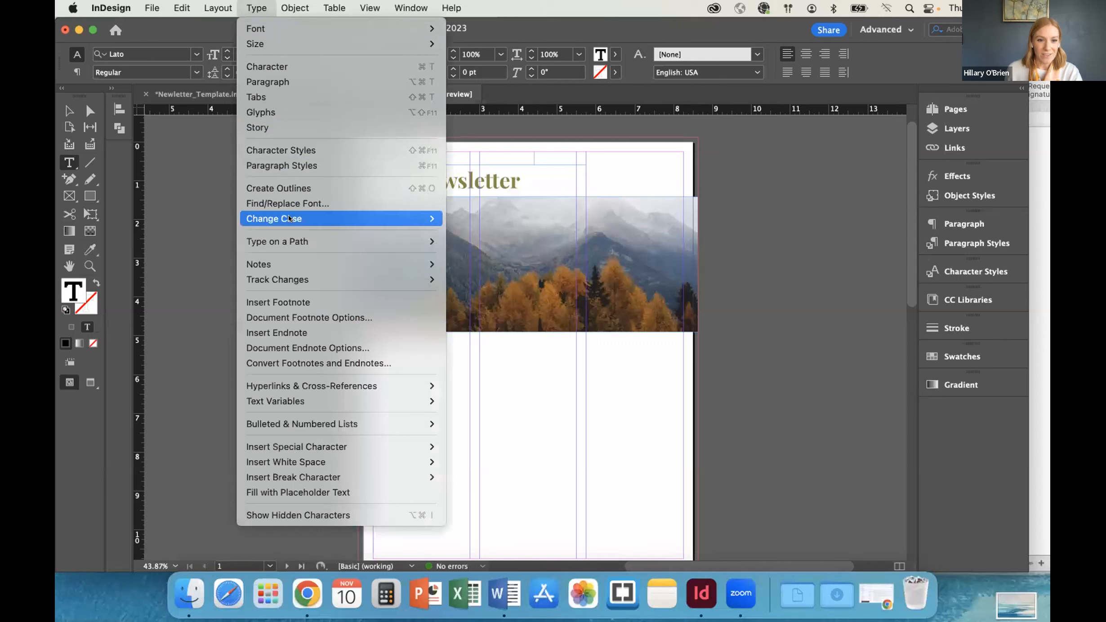
mouse_move(359, 217)
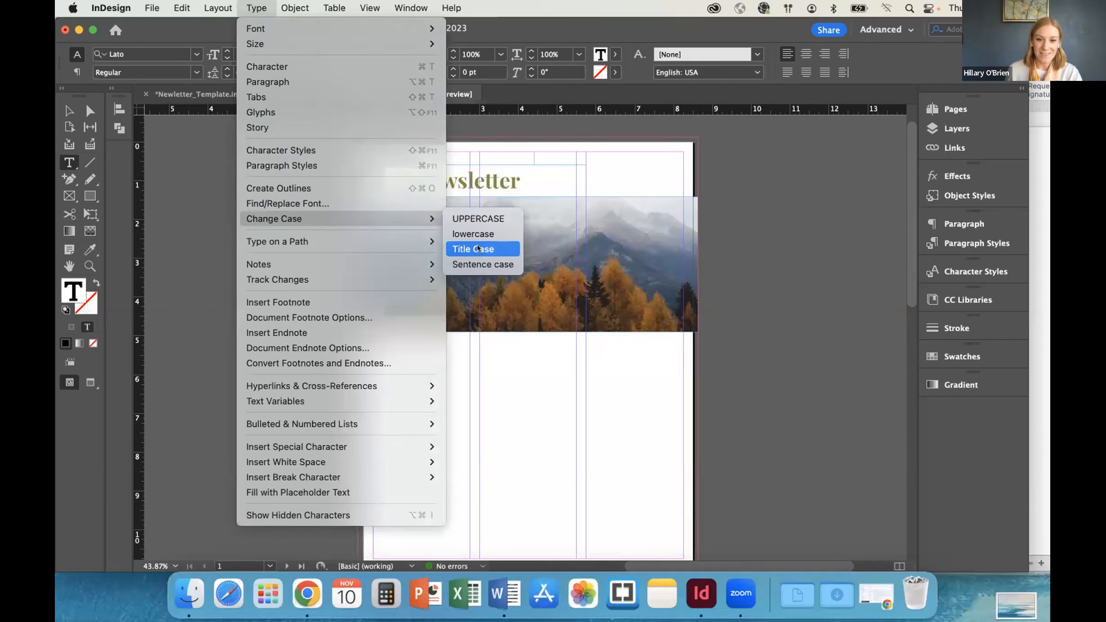
click(467, 218)
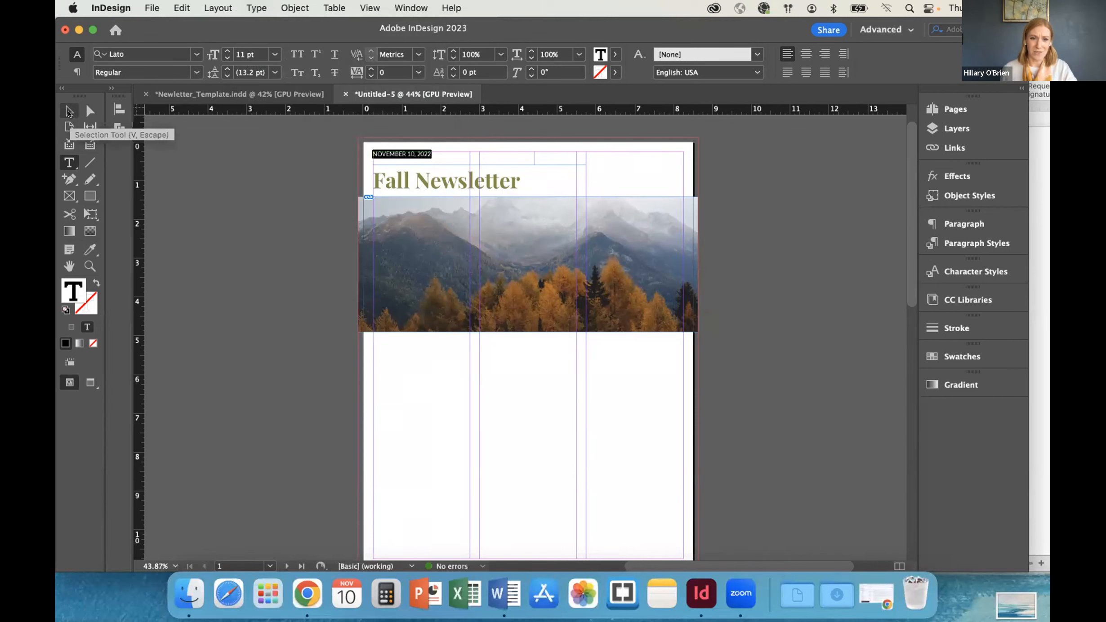
click(69, 111)
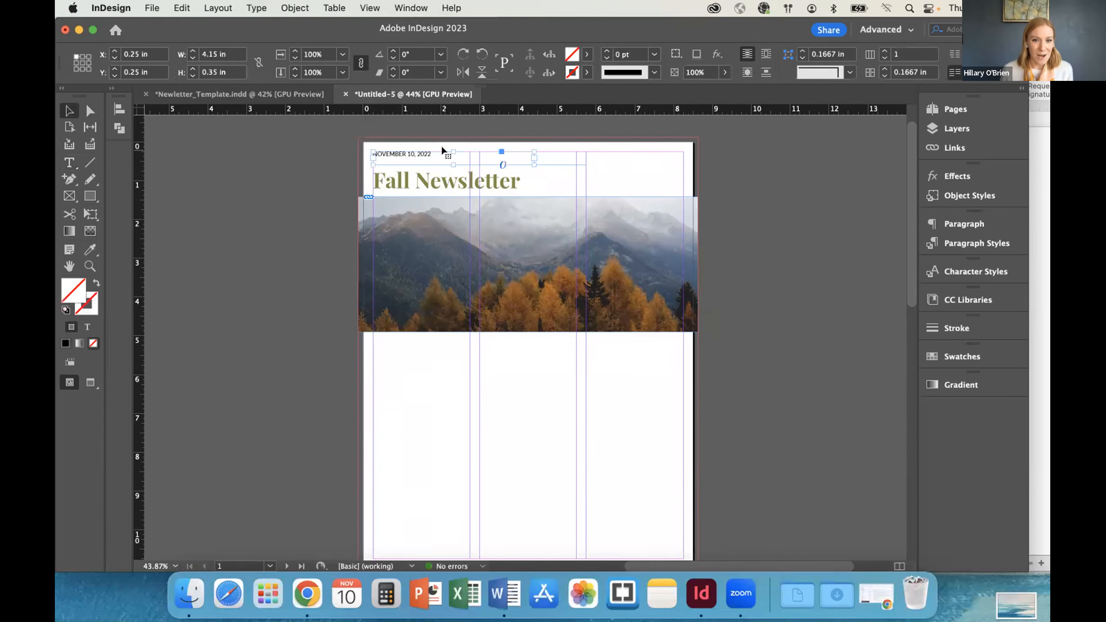
Sample the green of the "Fall Newsletter" title with the Eyedropper to colour the whole date line, and deselect it
scroll(390, 157, up, 1)
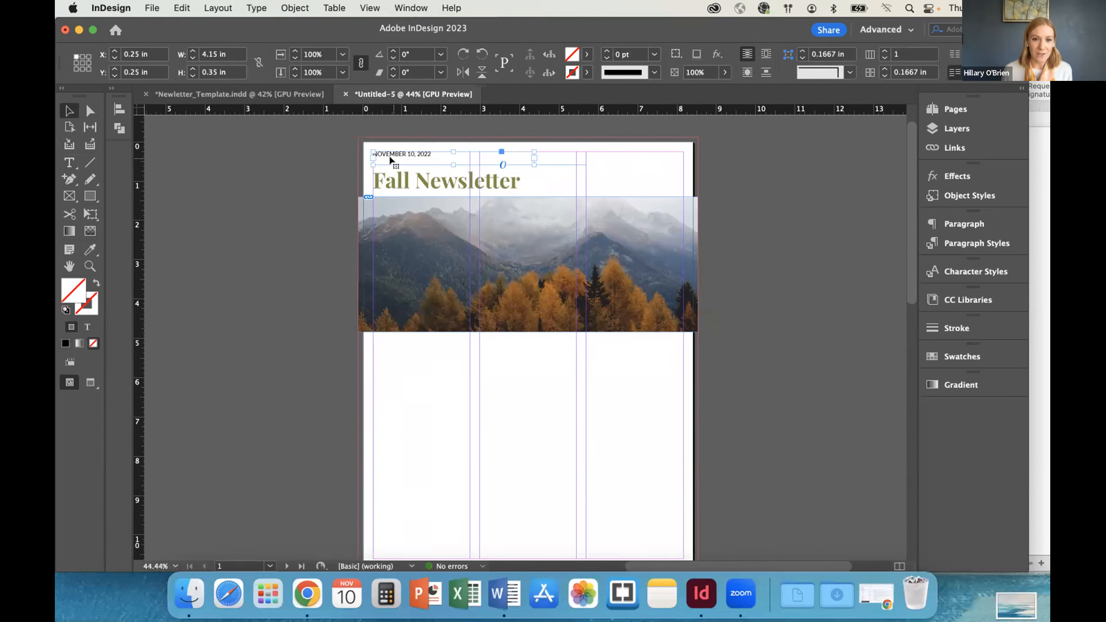
scroll(391, 158, up, 3)
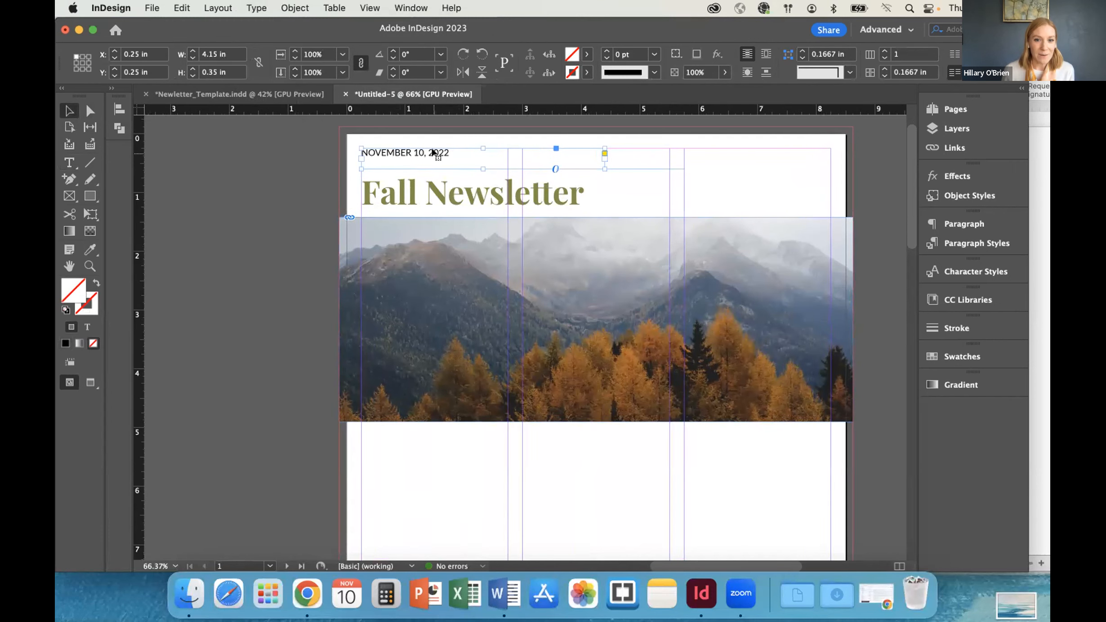
double_click(435, 153)
key(super+a)
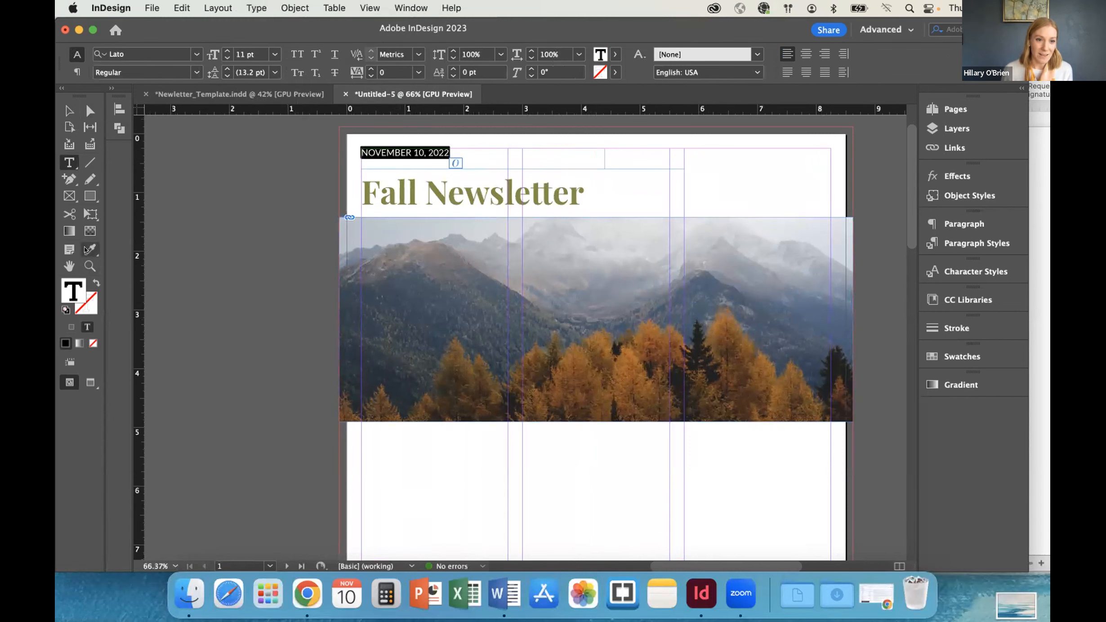
click(86, 250)
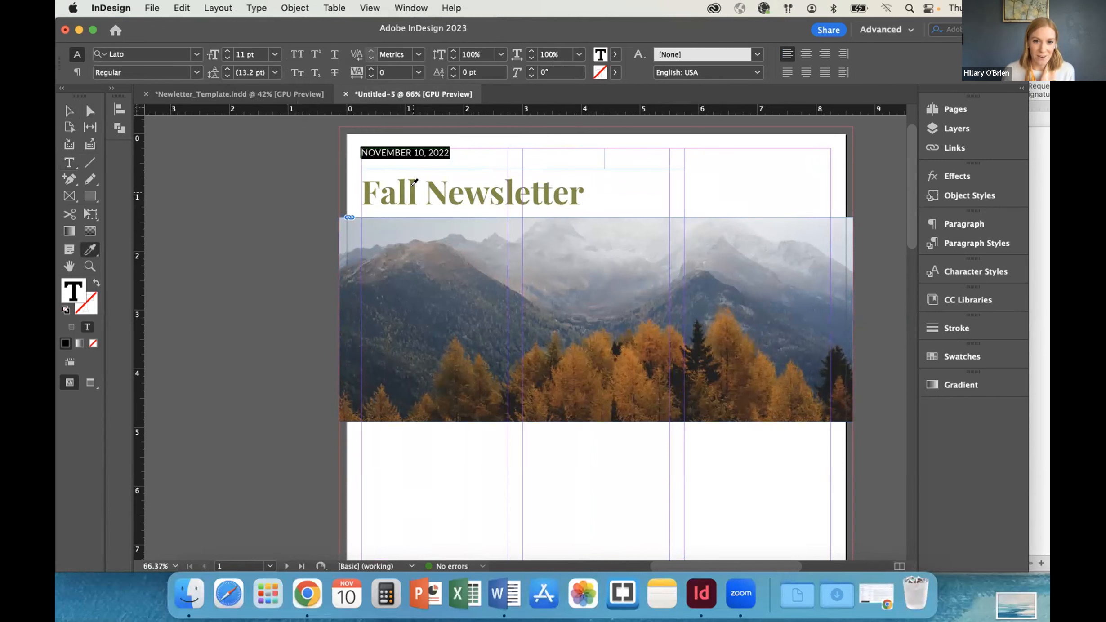
click(414, 182)
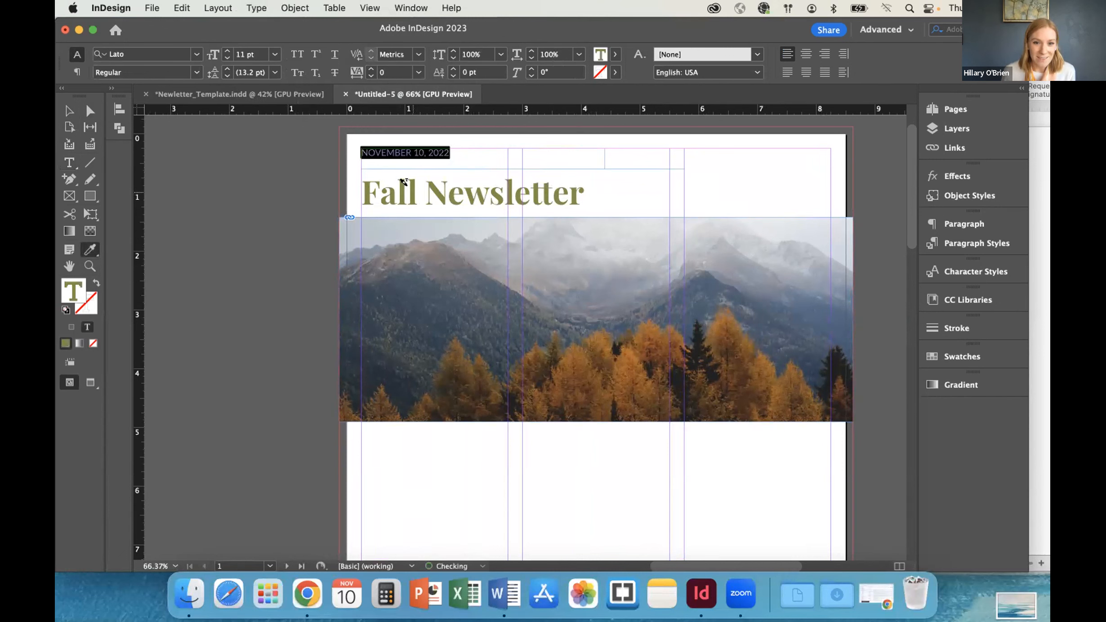
click(68, 110)
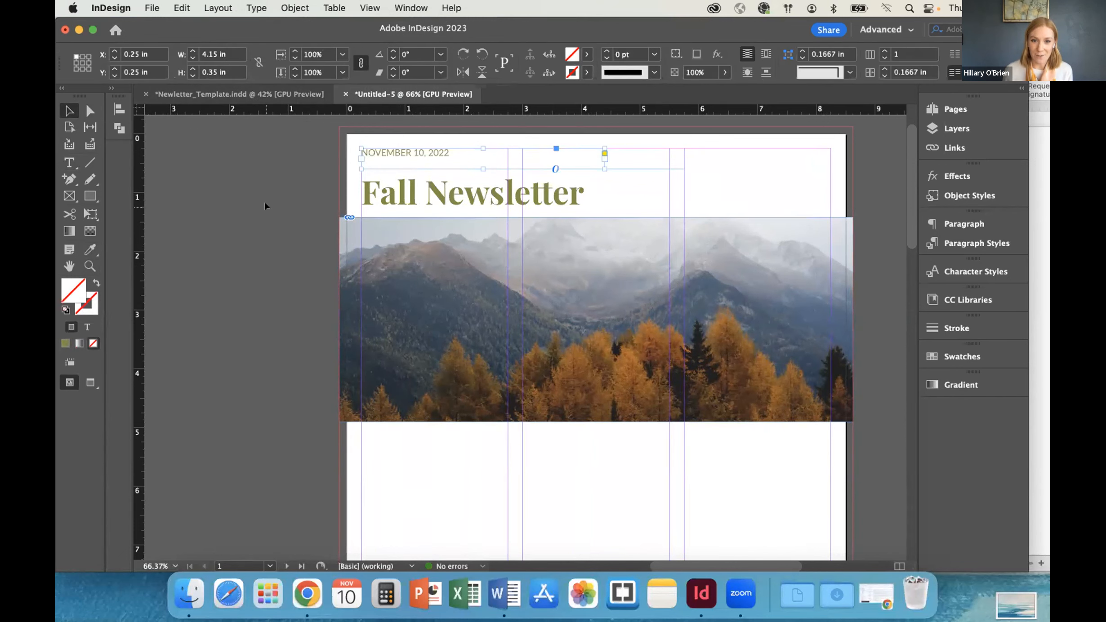
click(265, 203)
Preview the page without guides, shift the date line down to just above the title, and return to the normal view
scroll(265, 203, down, 2)
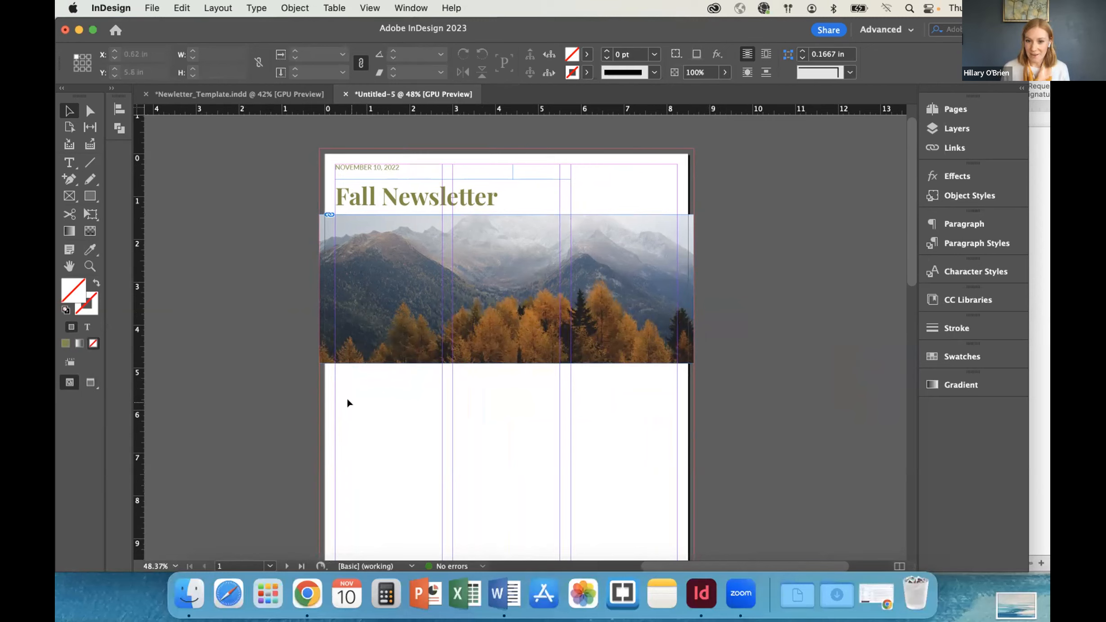
click(84, 383)
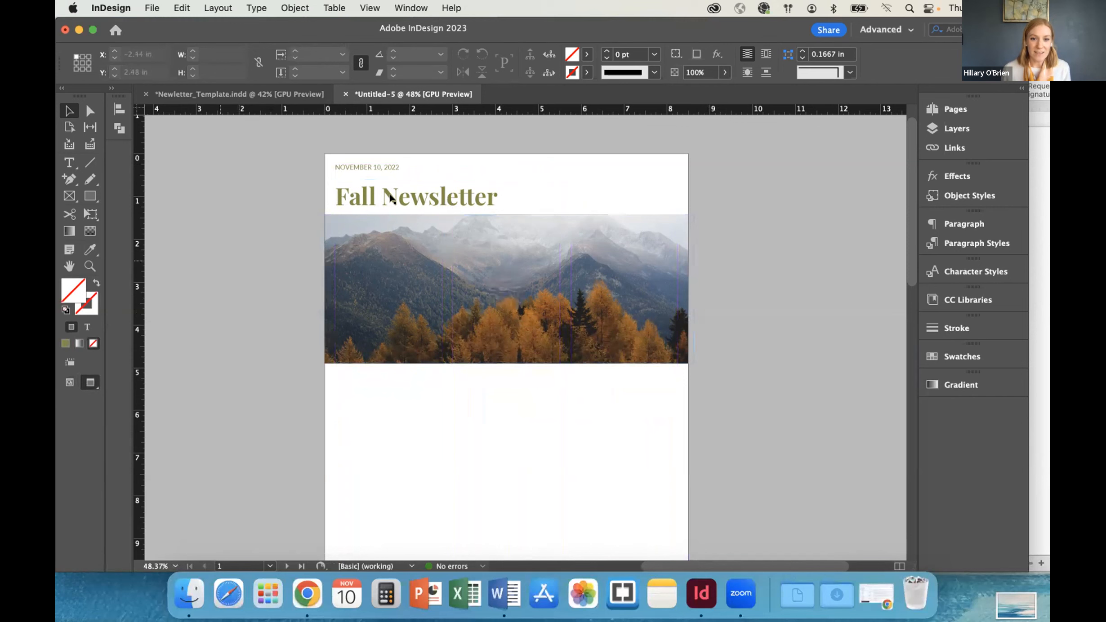
click(399, 170)
drag(418, 173, 392, 182)
click(299, 215)
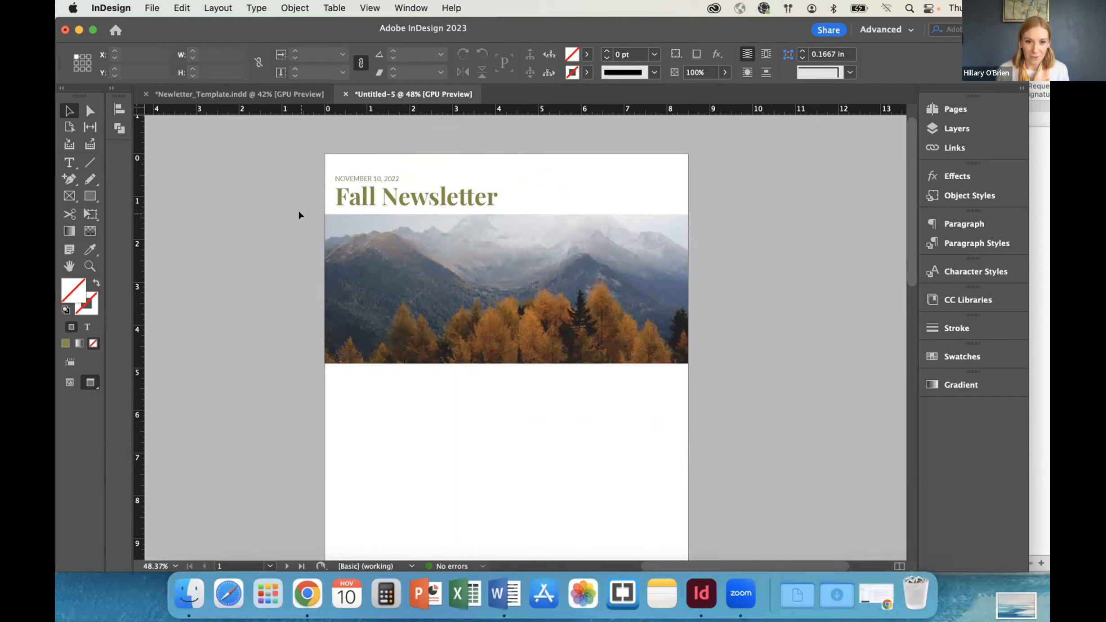
click(63, 382)
scroll(213, 360, down, 2)
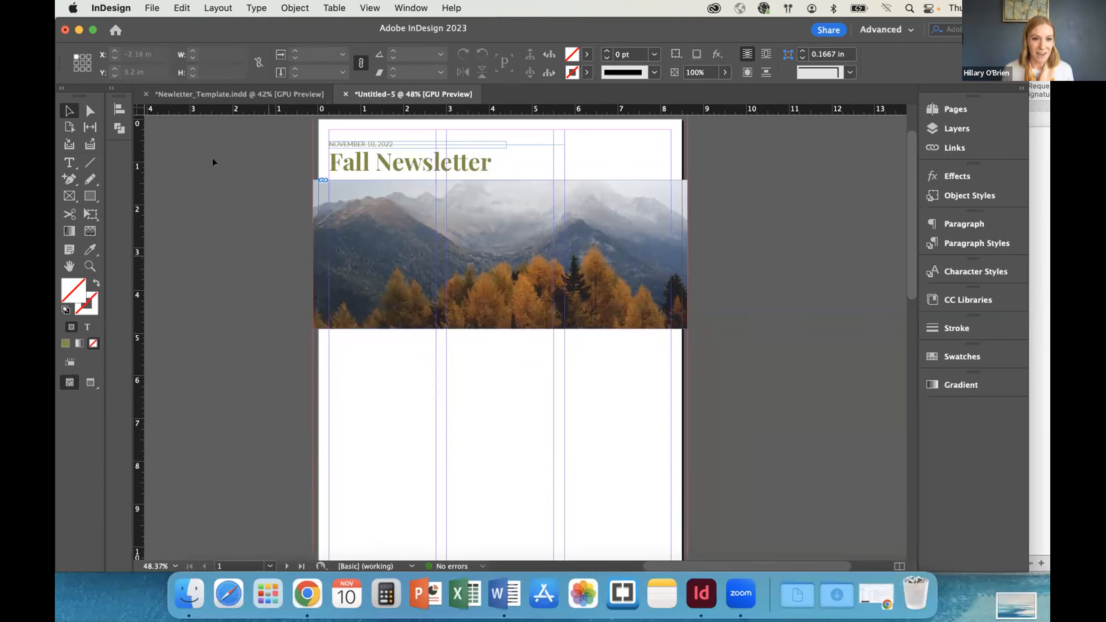
Consult the finished template's layout, and in the new document draw a first-column text frame about 2.5 by 0.54 in below the header photo
click(205, 94)
scroll(382, 348, down, 2)
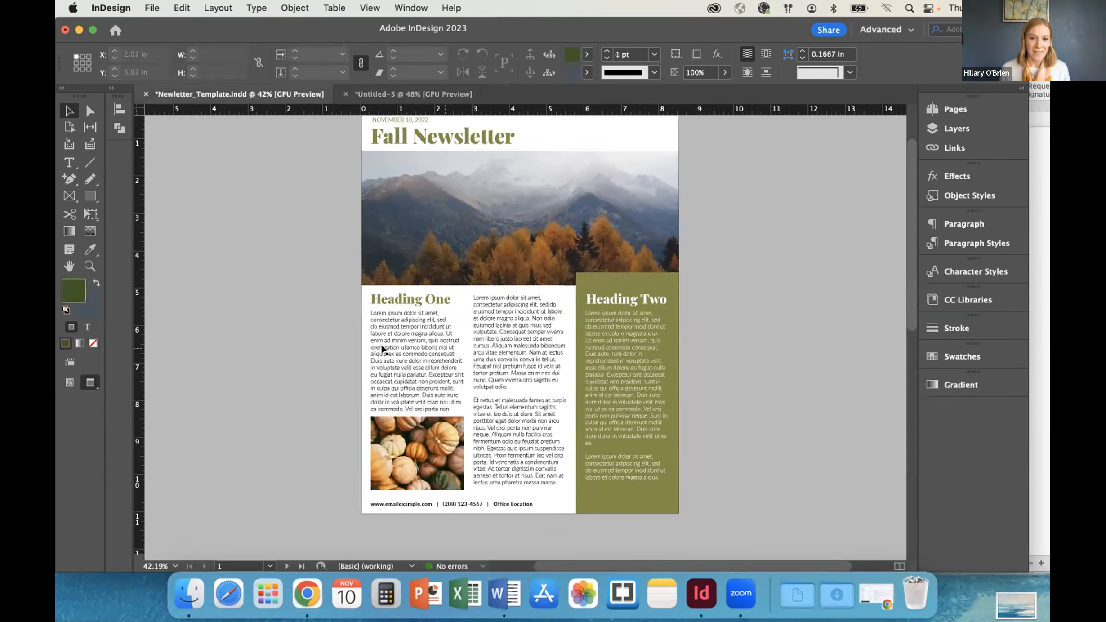
scroll(382, 349, down, 2)
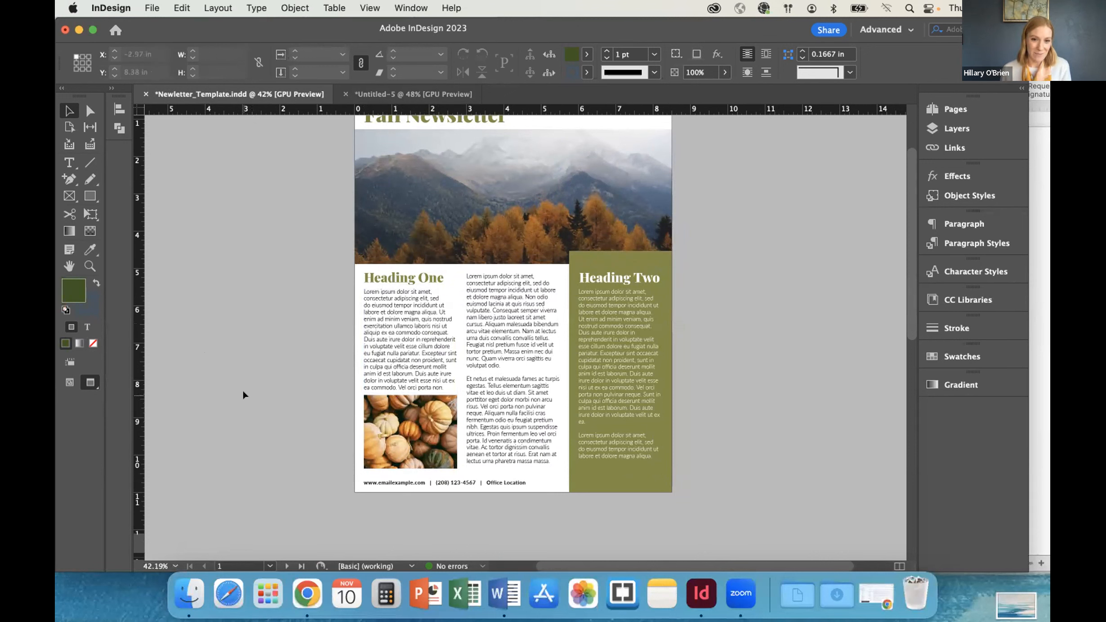
click(379, 95)
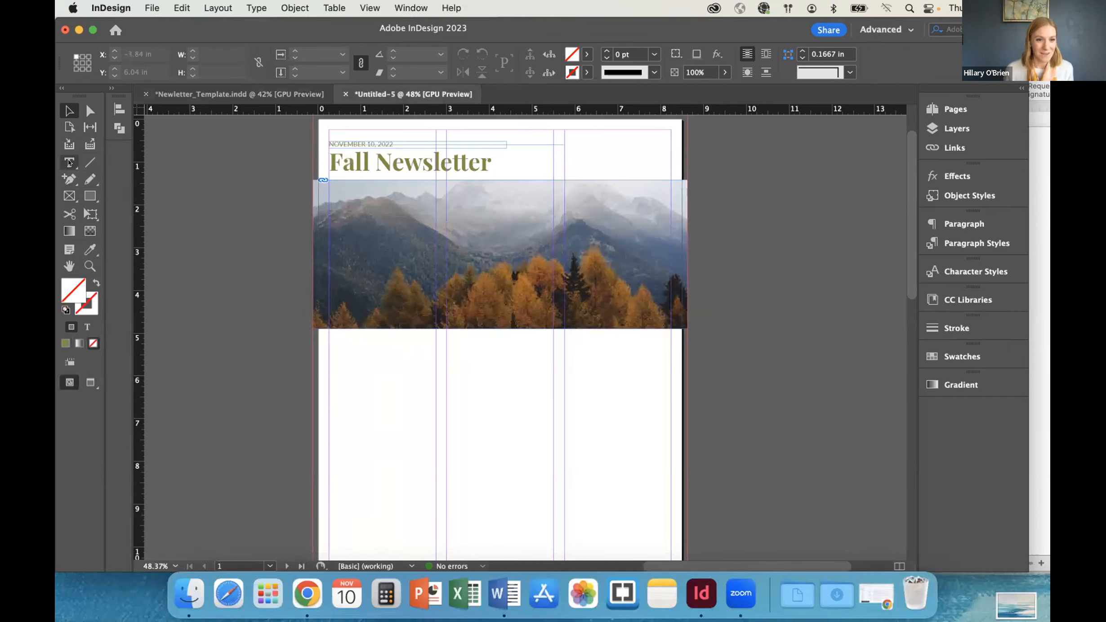
click(70, 163)
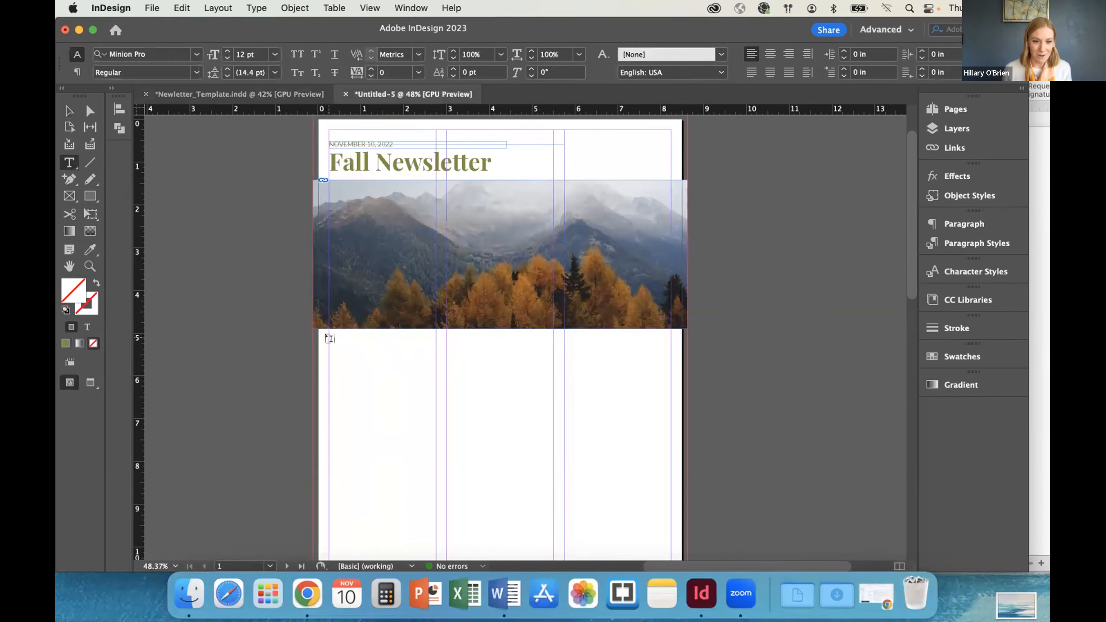
drag(329, 338, 428, 358)
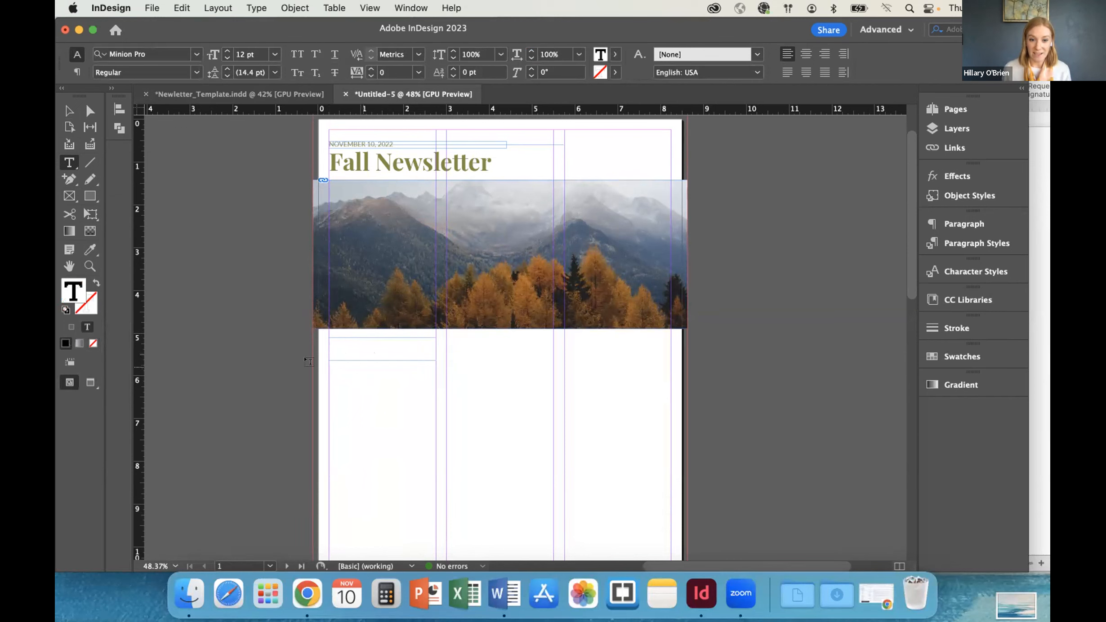
Set the new heading frame's text to Playfair Display Bold at 25 pt
click(148, 54)
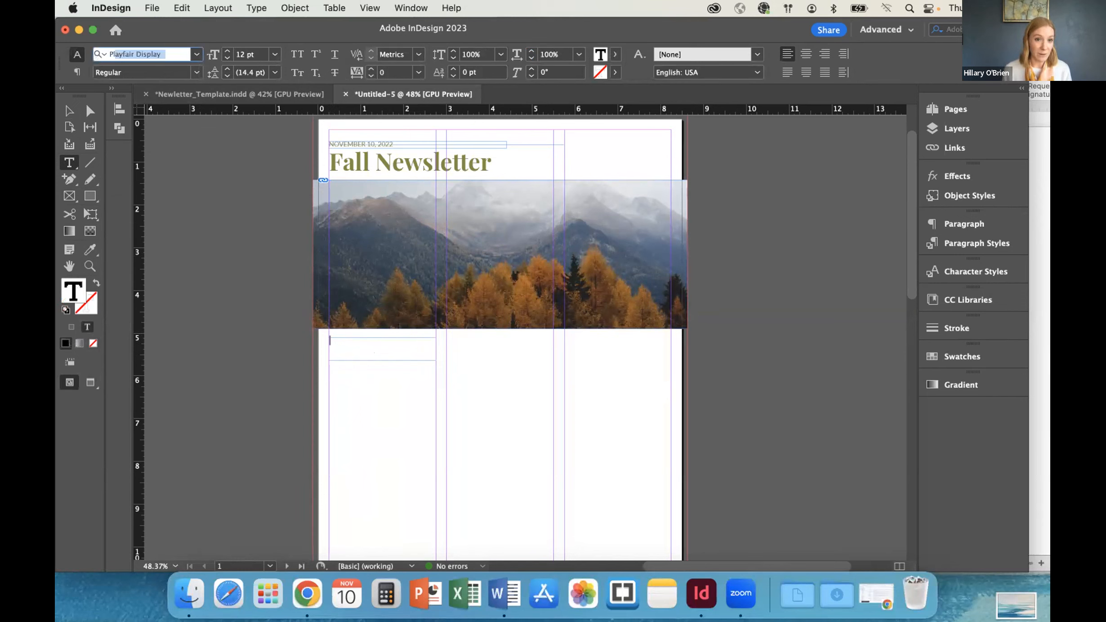
key(Return)
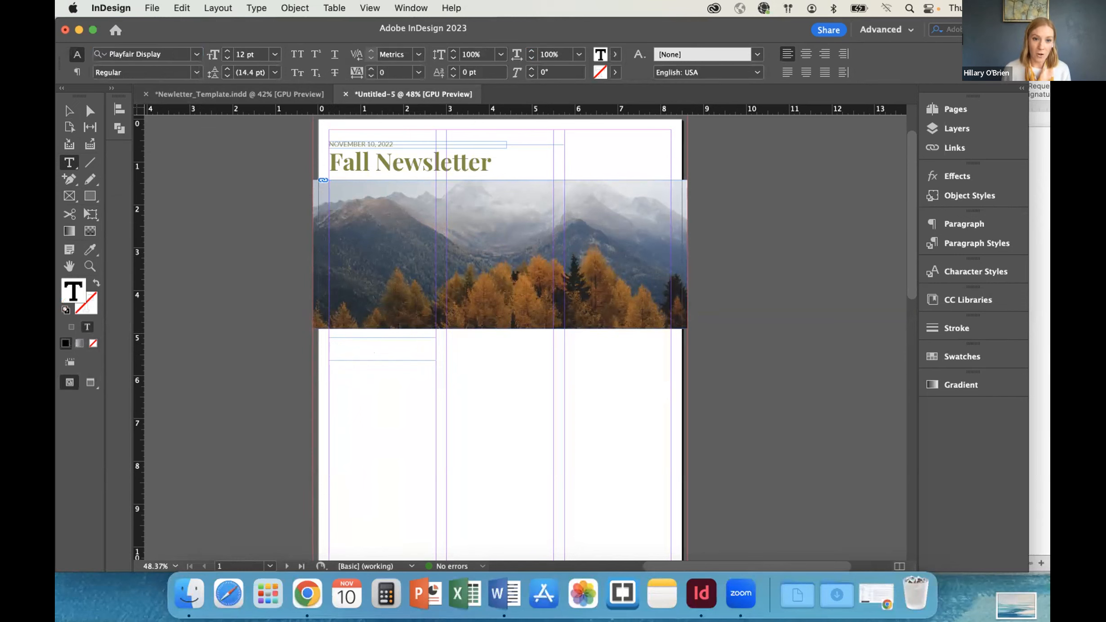
click(194, 72)
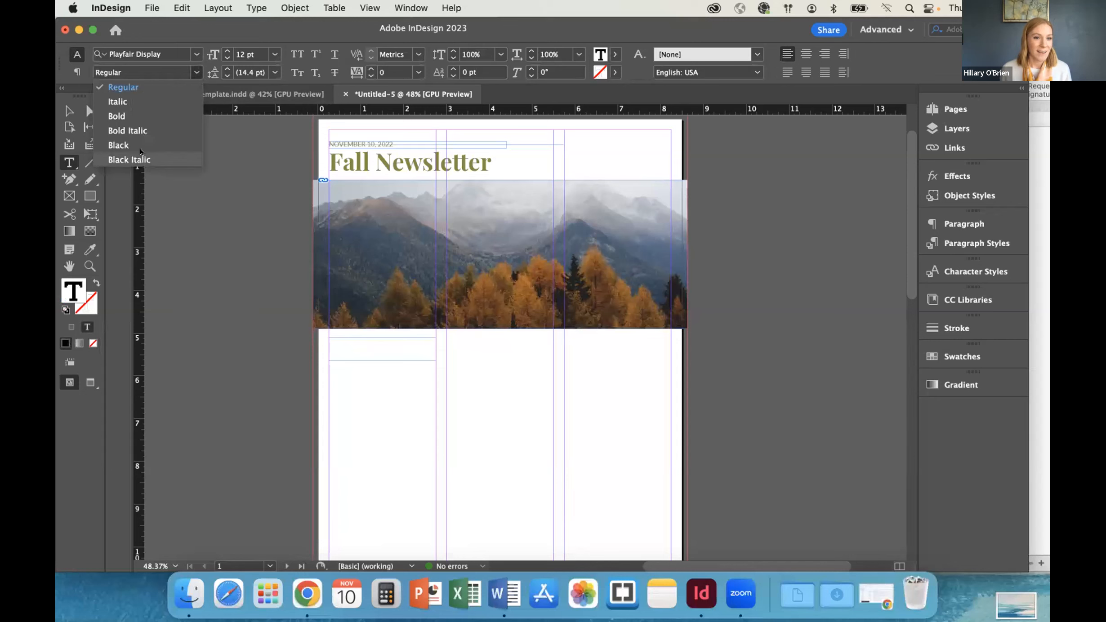
click(128, 117)
click(239, 54)
double_click(233, 53)
text(25)
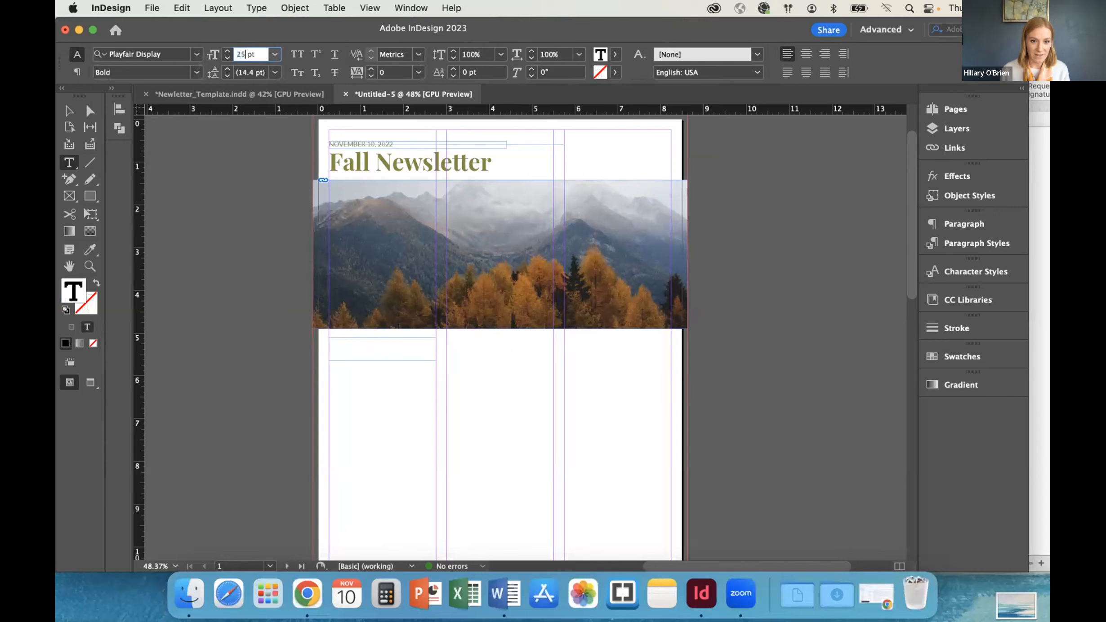
key(Return)
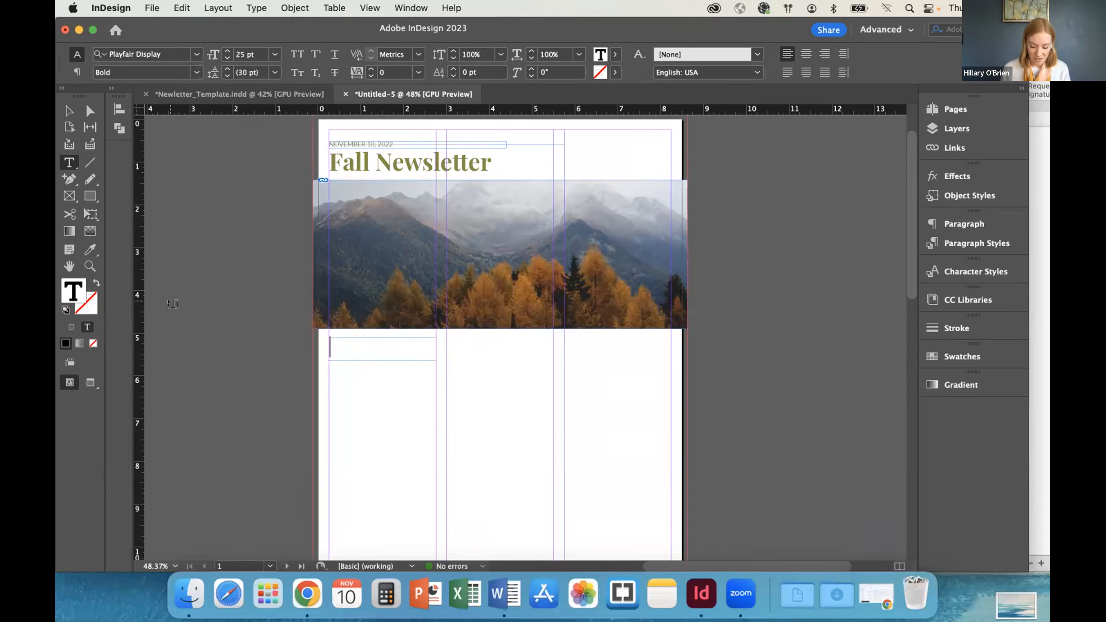
Enter "Heading One" in the frame and colour it with the green sampled from the newsletter title using the Eyedropper
text(Heading)
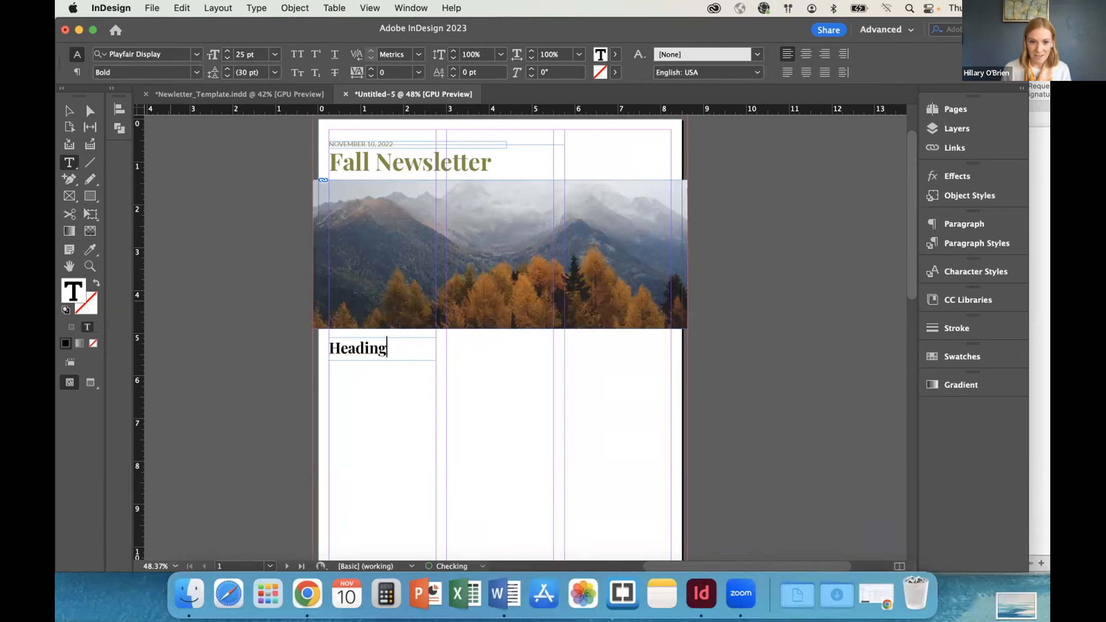
text( One)
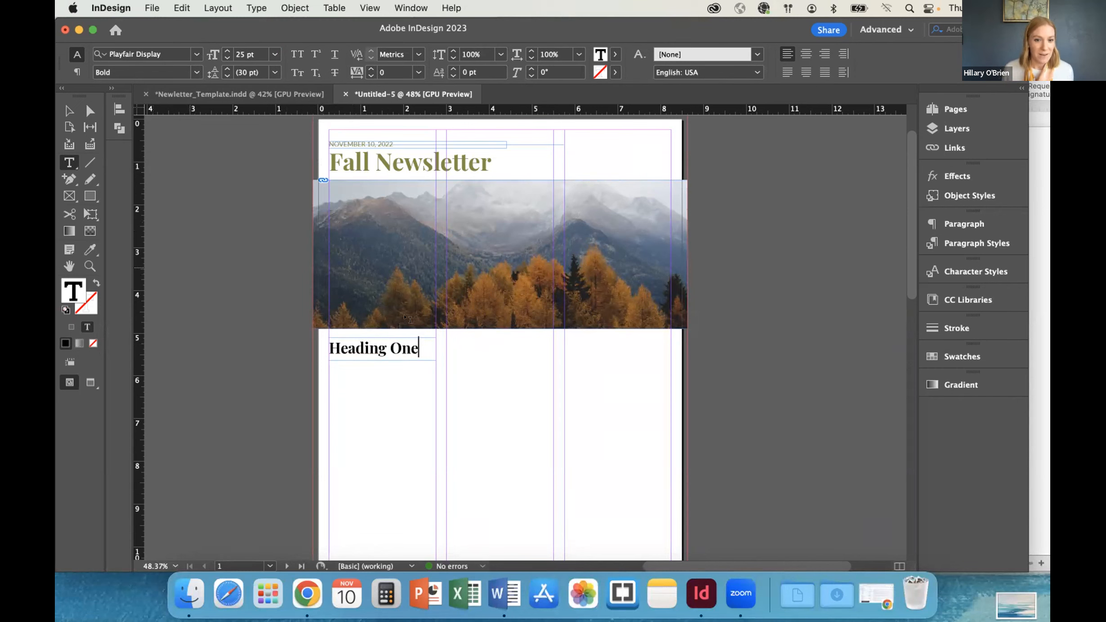
drag(421, 343, 324, 346)
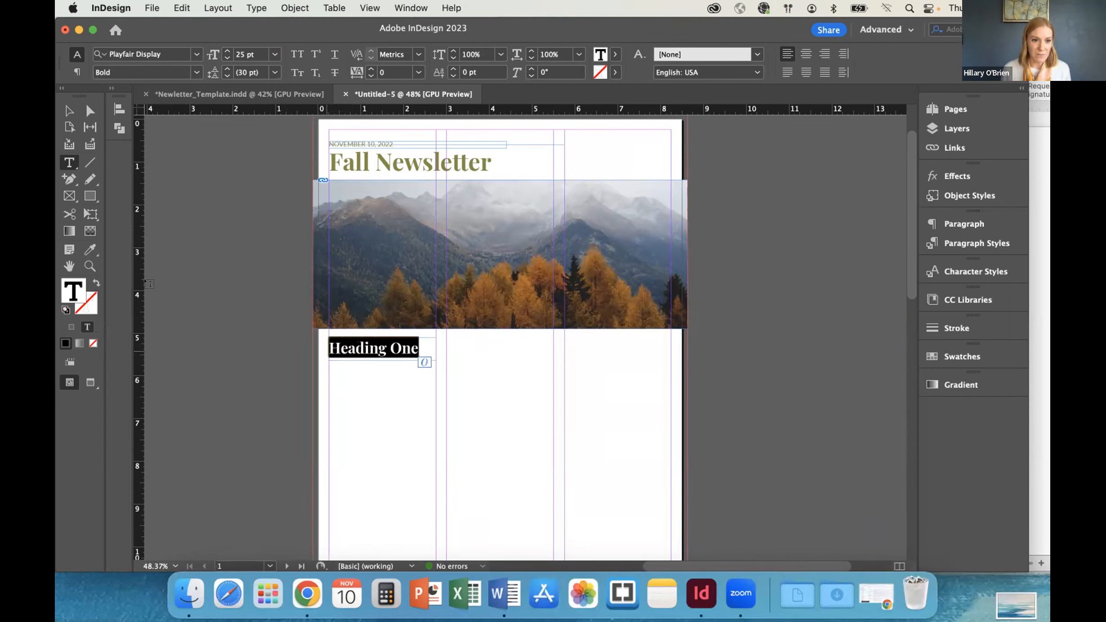
click(90, 250)
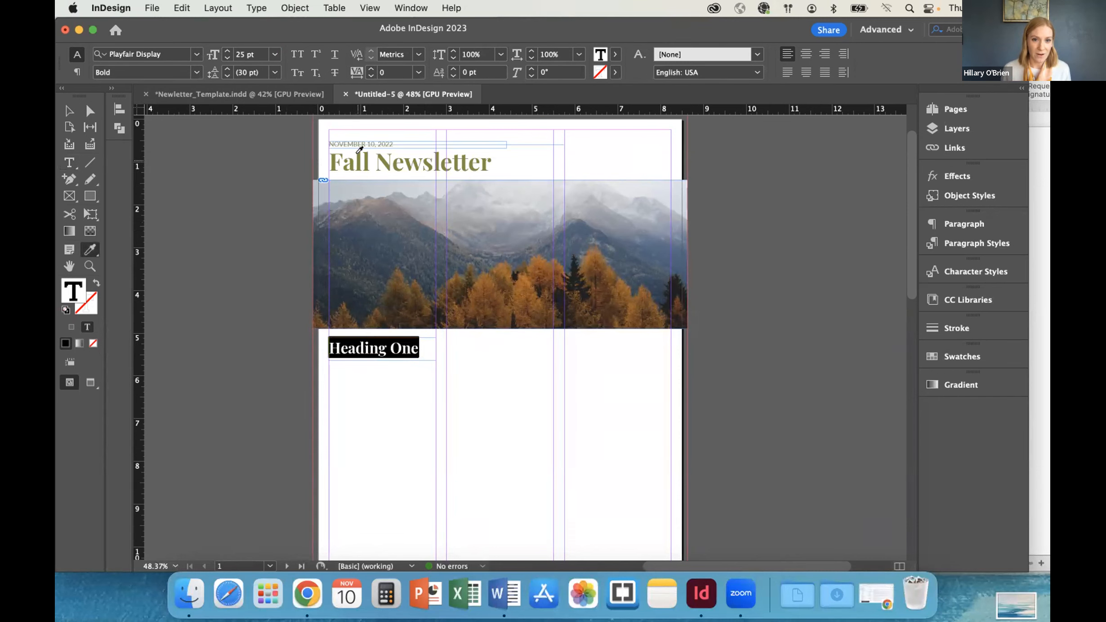
click(357, 152)
click(68, 109)
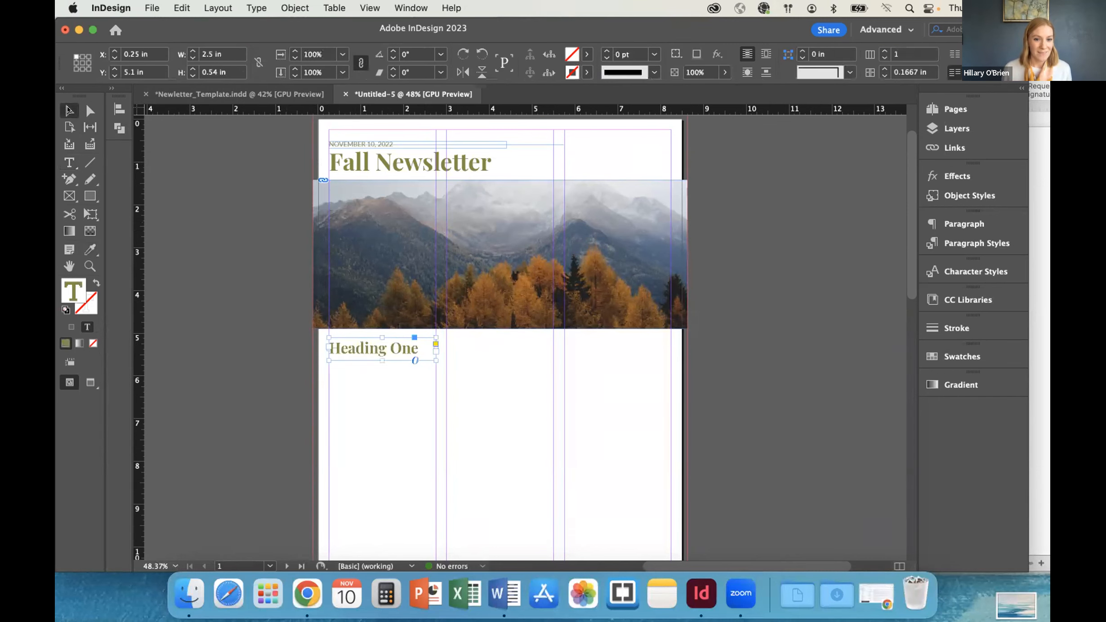
Draw a body text frame about 2.5 by 3.2 in under "Heading One", spanning the first column's width
scroll(387, 359, down, 2)
scroll(346, 347, down, 3)
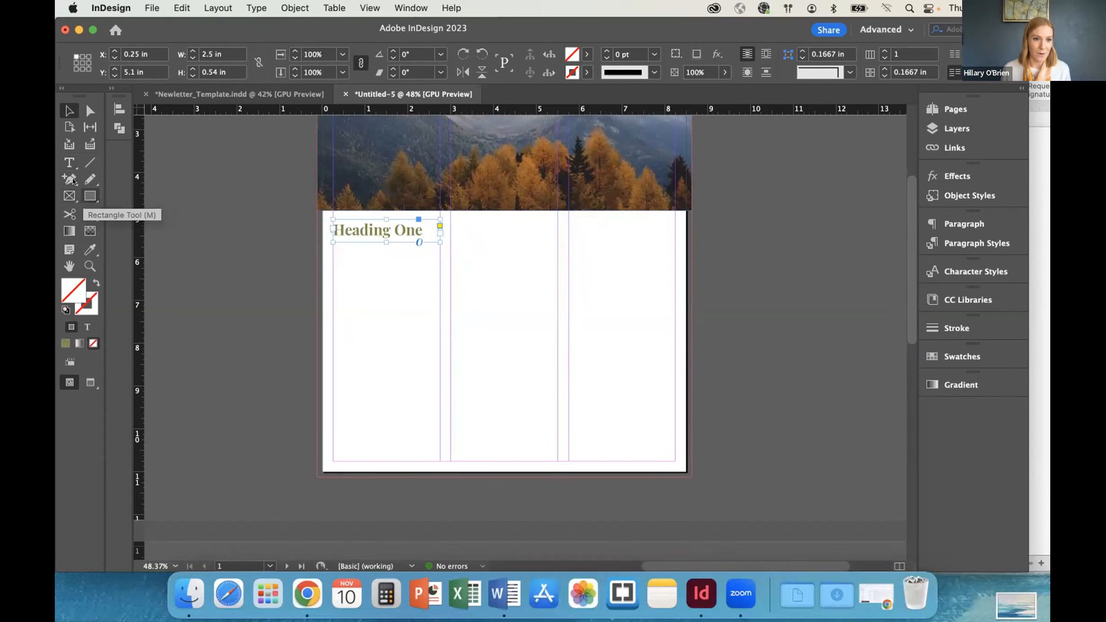
click(65, 161)
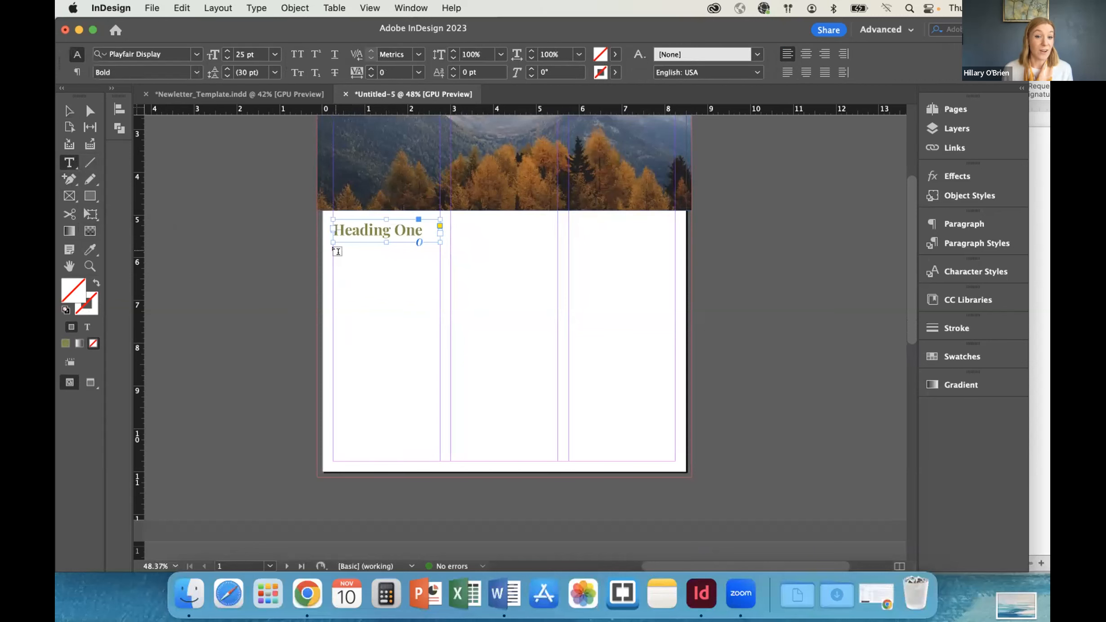
drag(336, 250, 435, 382)
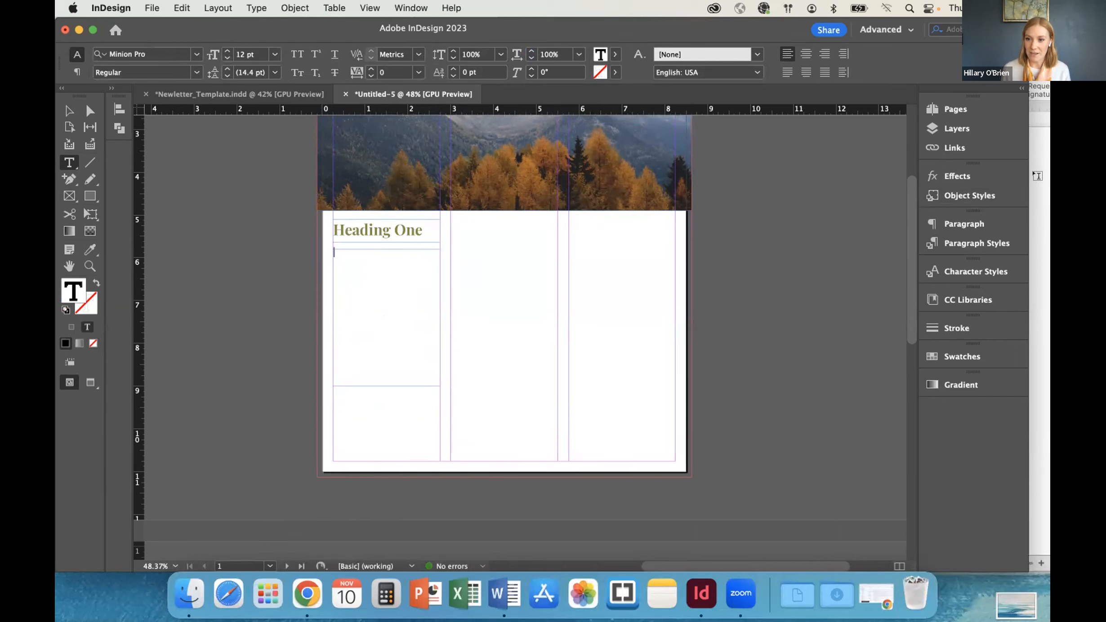
Switch to the Newsletter-Text document in Word, copy the first paragraph under Heading One, and paste it into InDesign's body text frame
key(super+Tab)
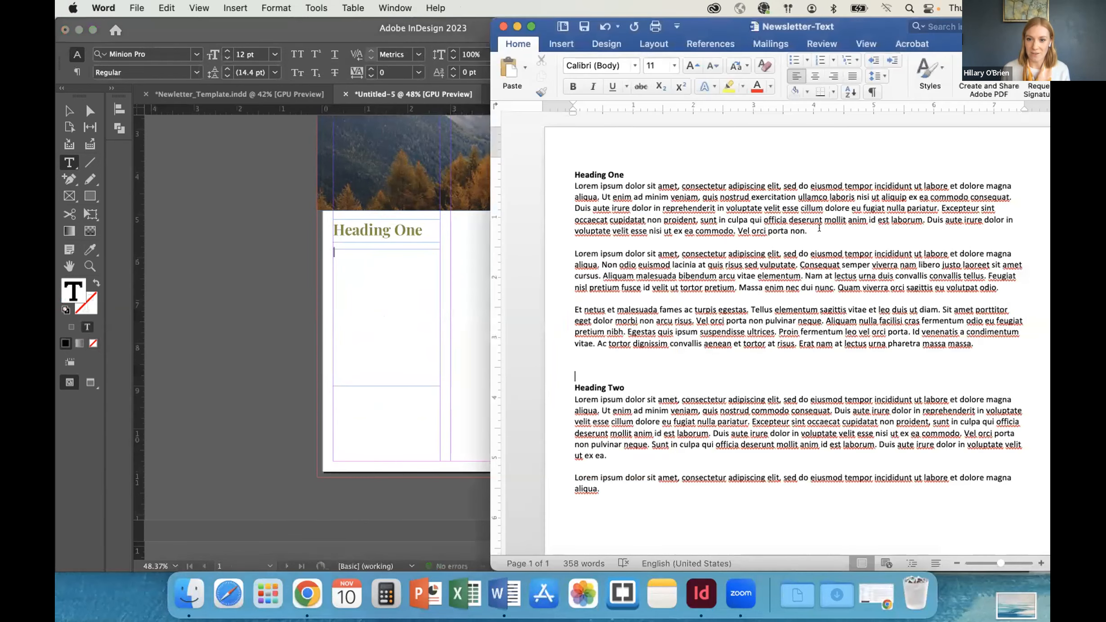
drag(808, 231, 569, 185)
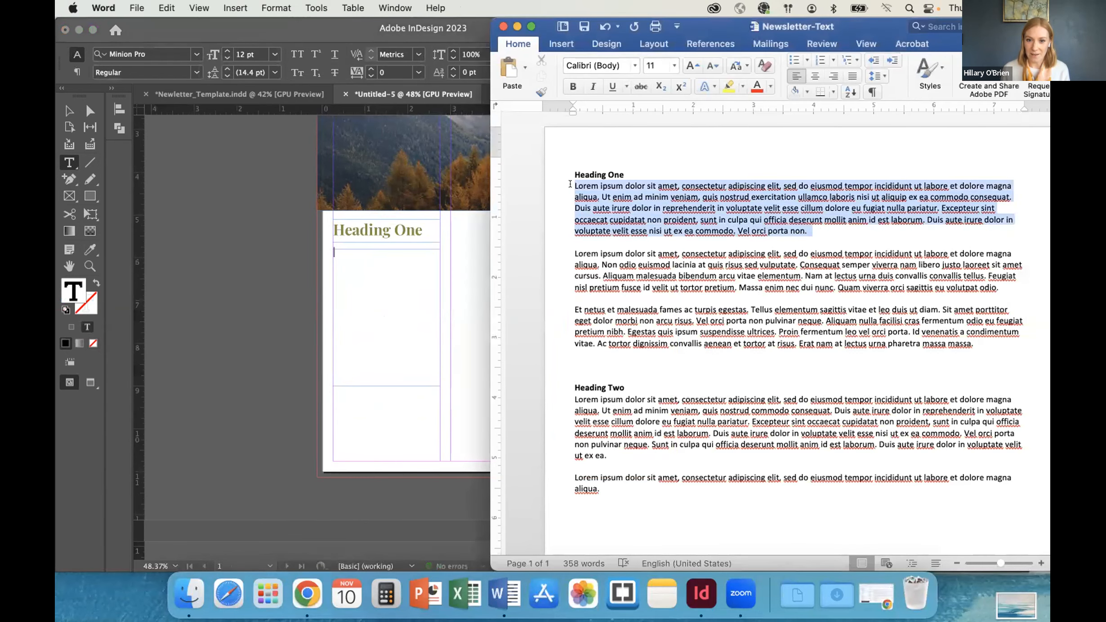
key(super+c)
click(362, 260)
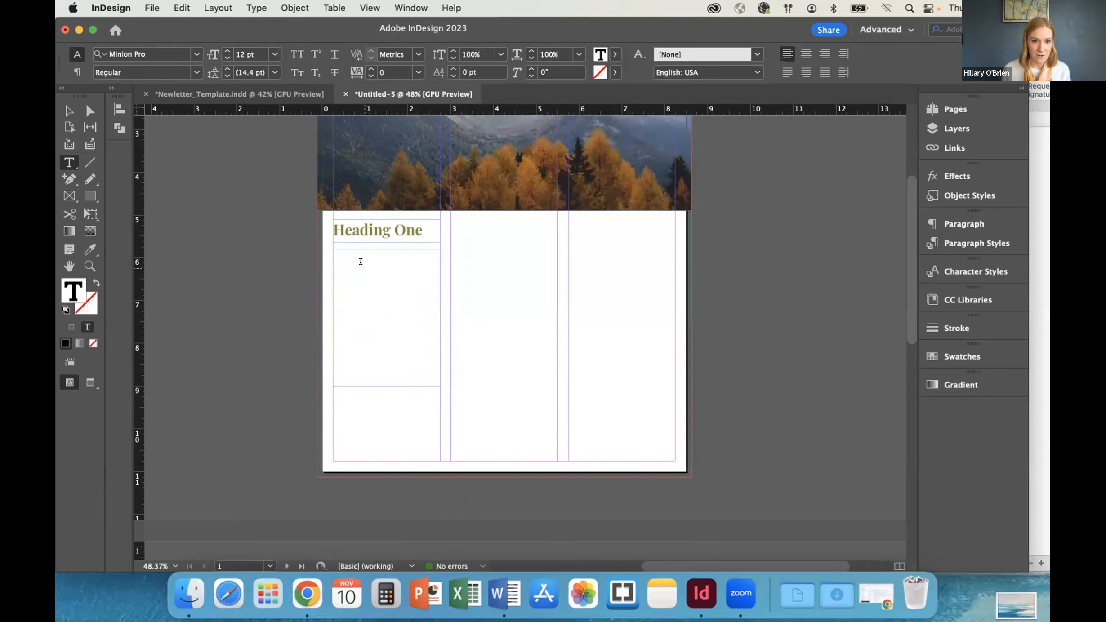
key(super+v)
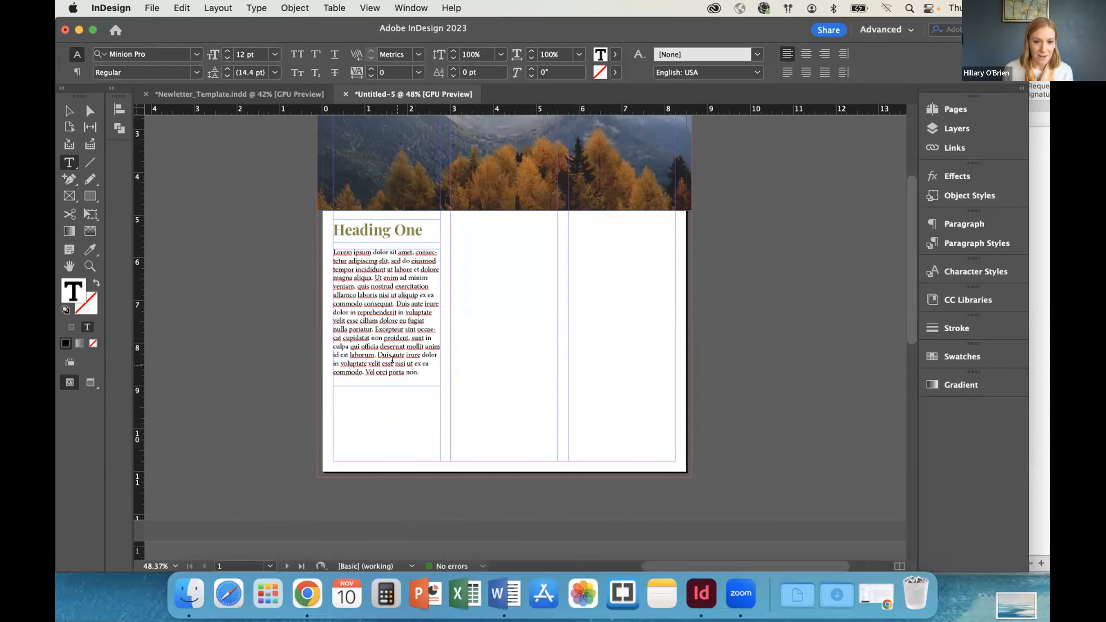
Format all of the pasted body text in Lato Thin at 11 pt and leave text editing
triple_click(416, 361)
click(425, 368)
key(super+a)
click(160, 55)
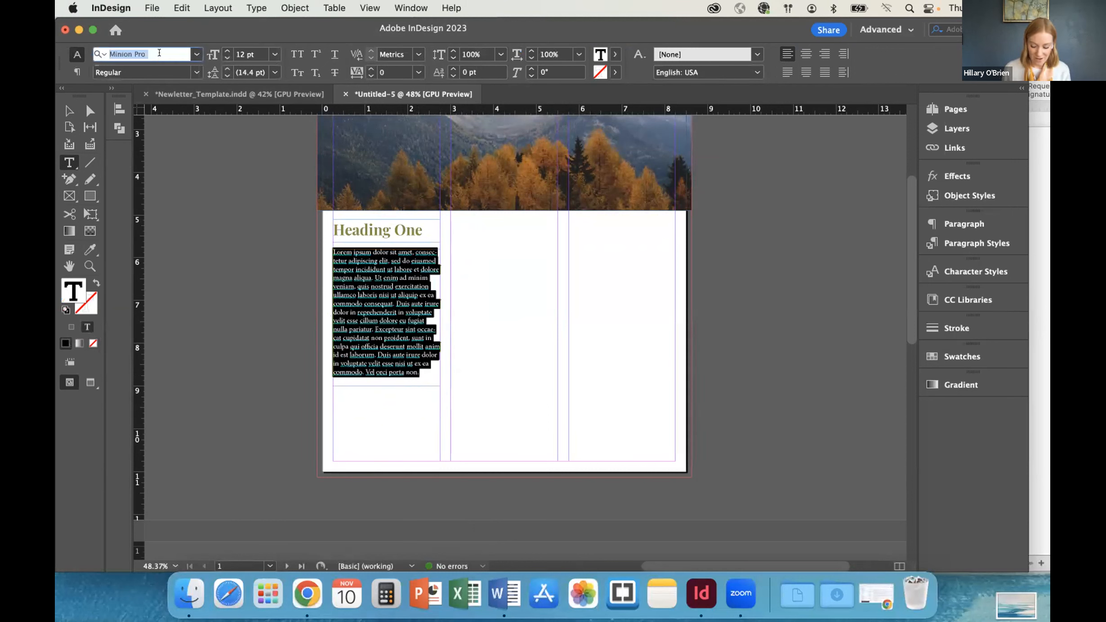
text(Lato)
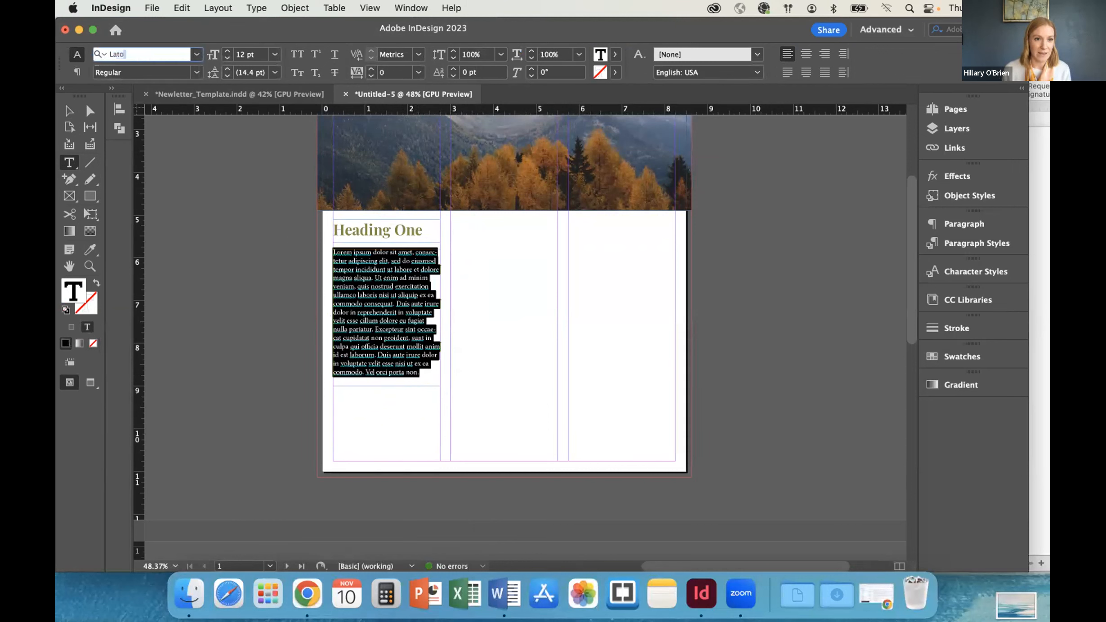
key(Return)
click(197, 72)
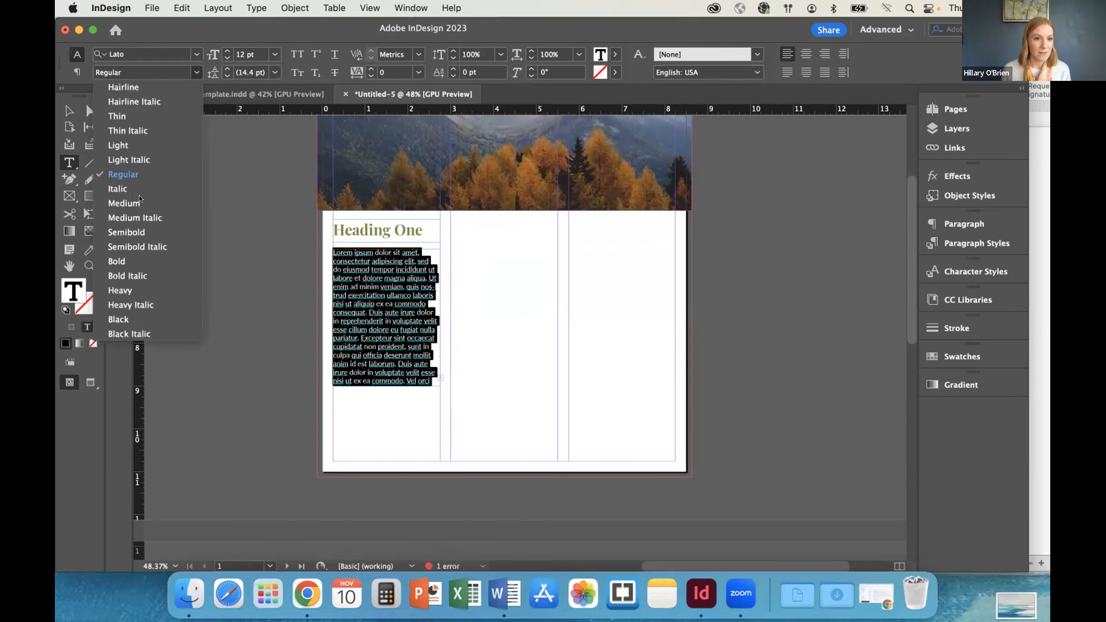
click(150, 116)
click(227, 58)
key(Escape)
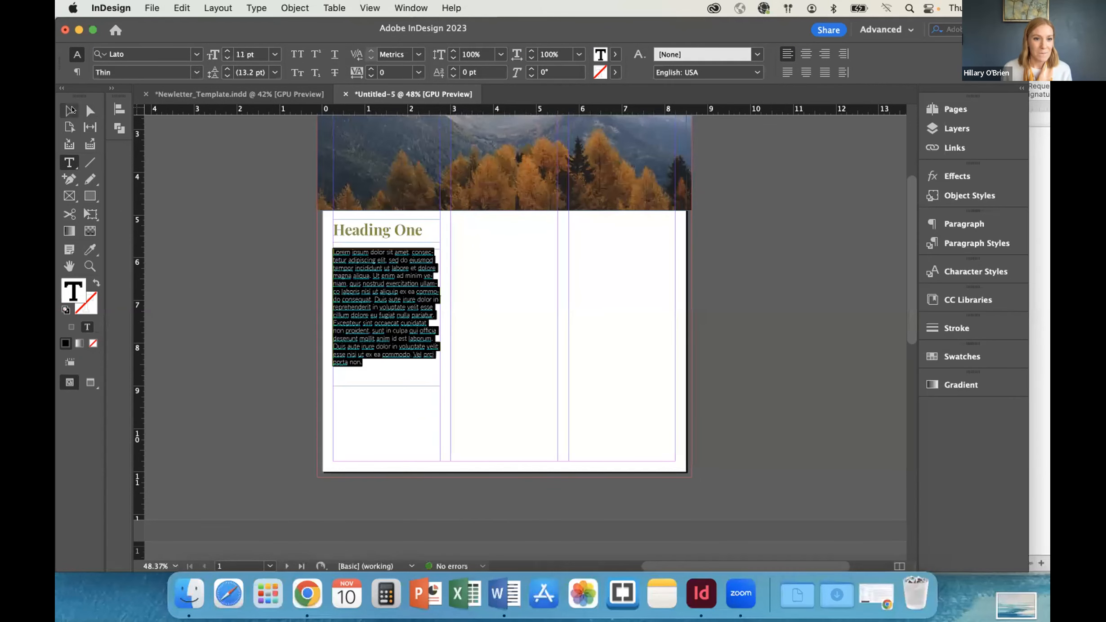
Turn off hyphenation for the body text under "Heading One" in the paragraph settings
scroll(180, 193, up, 2)
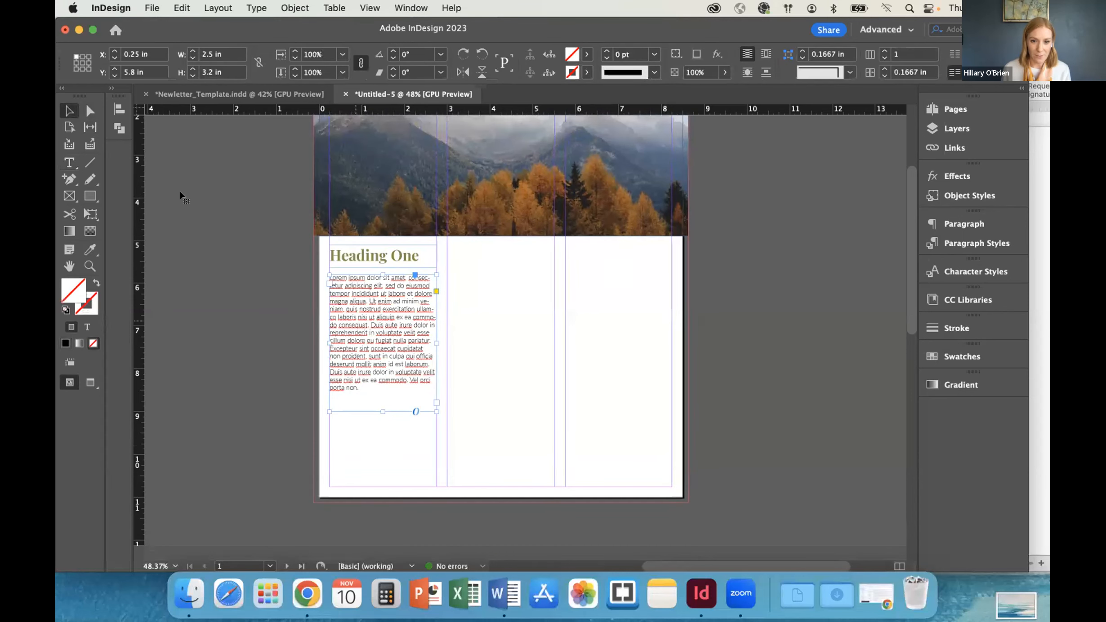
scroll(400, 325, up, 2)
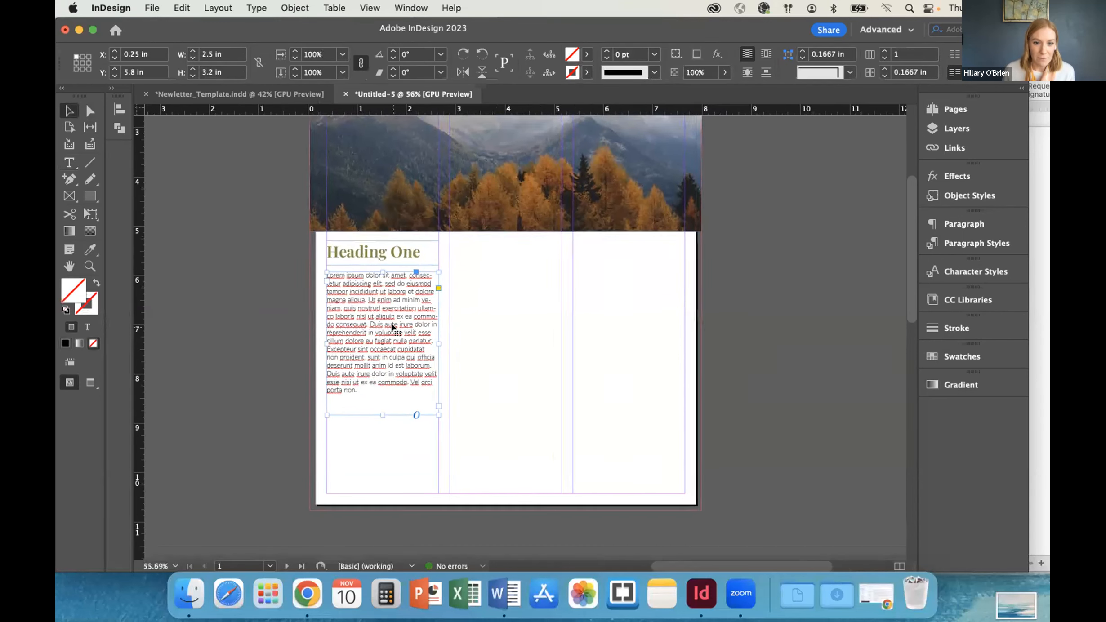
scroll(400, 326, up, 5)
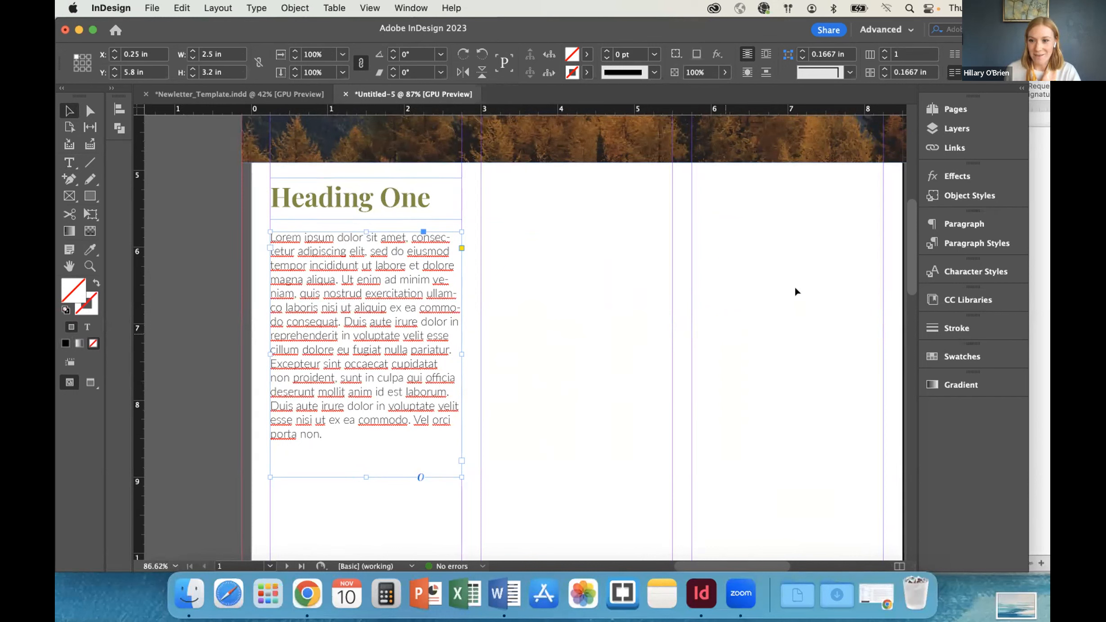
click(968, 226)
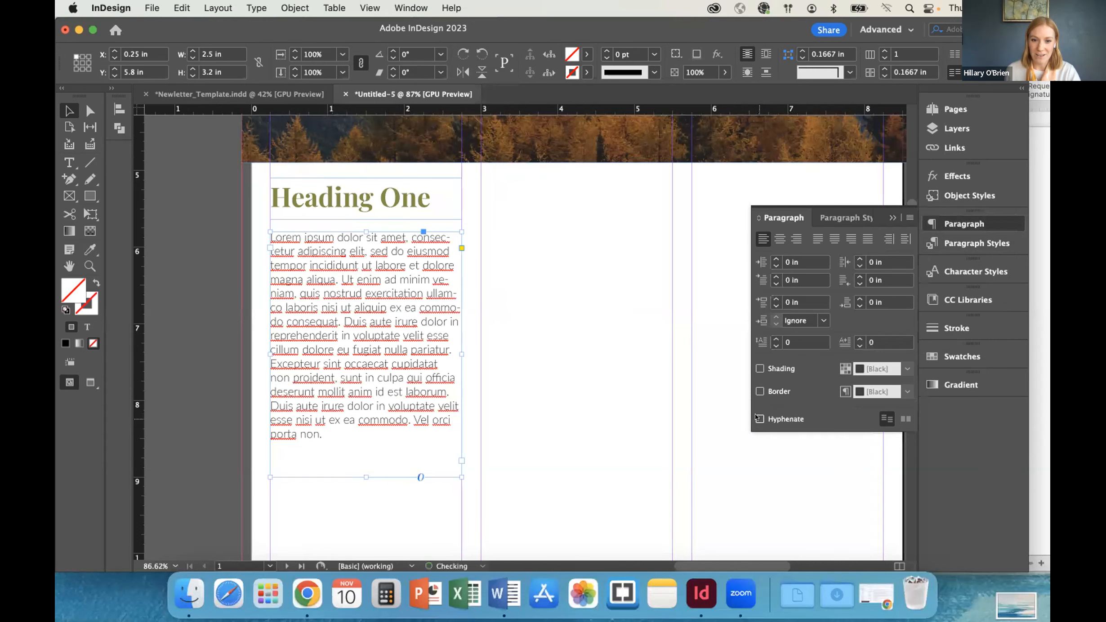
click(758, 418)
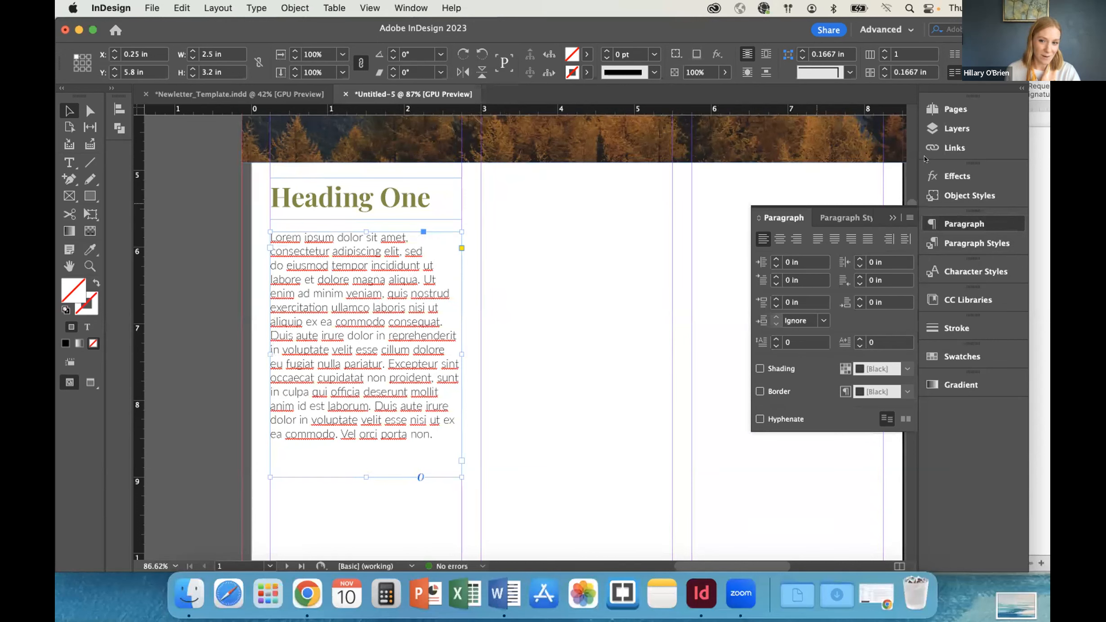
click(889, 216)
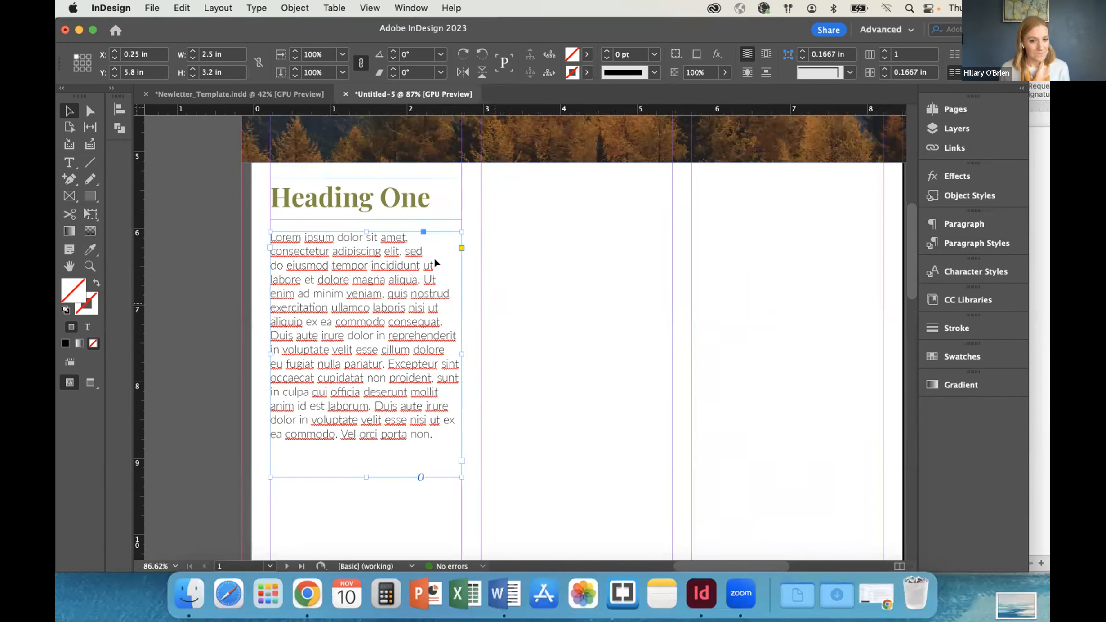
Shorten the body text frame under "Heading One" to about 2.24 in high, and fit the frame to its content
scroll(220, 395, down, 2)
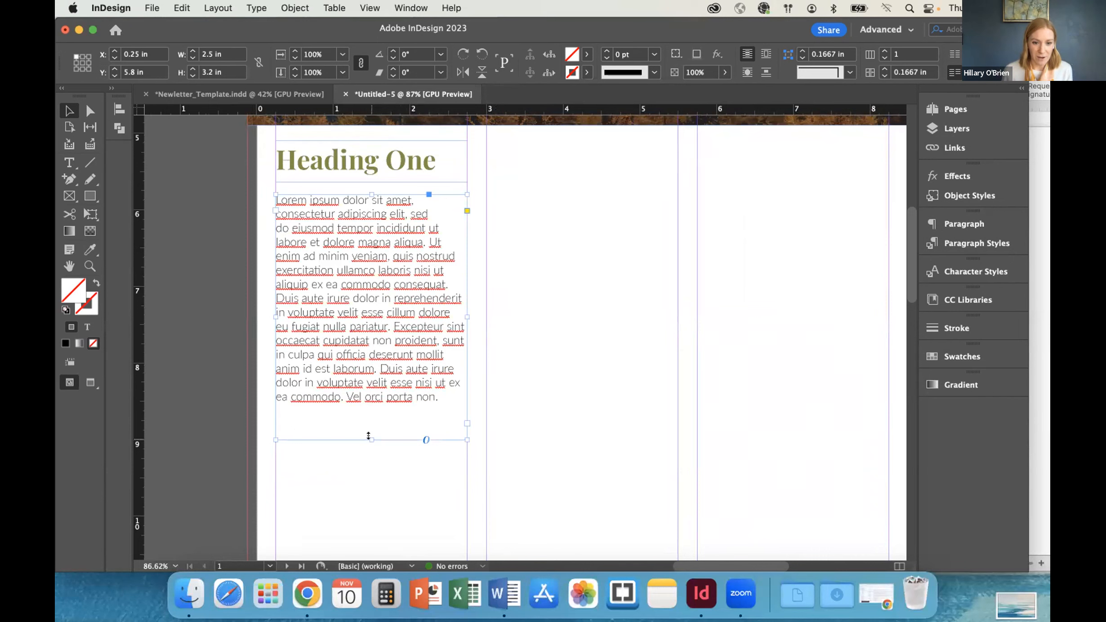
drag(368, 436, 369, 366)
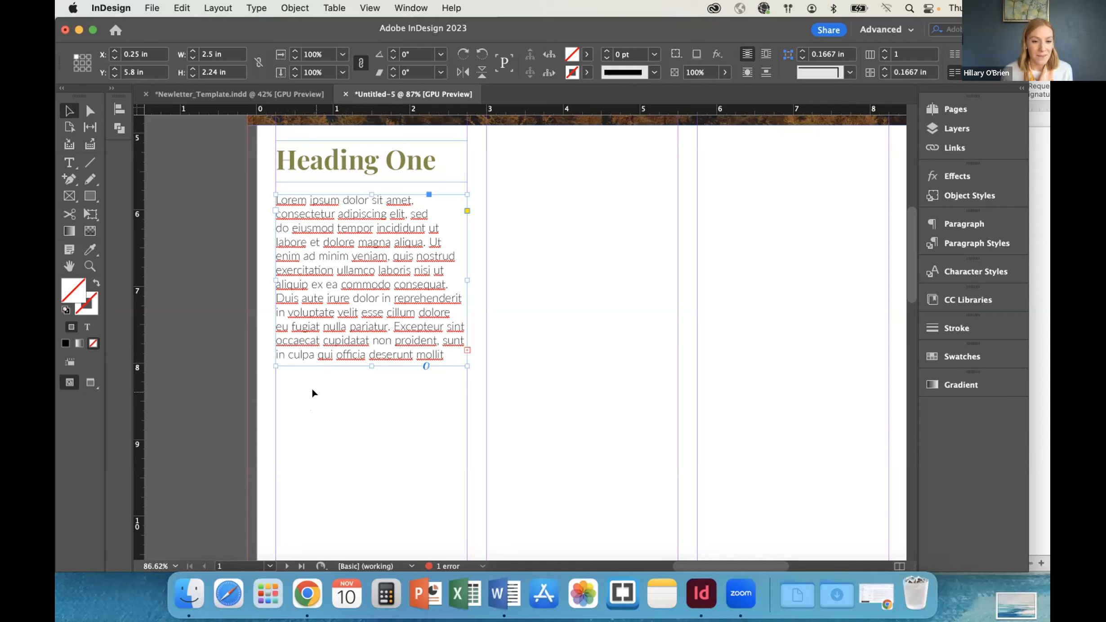
right_click(357, 303)
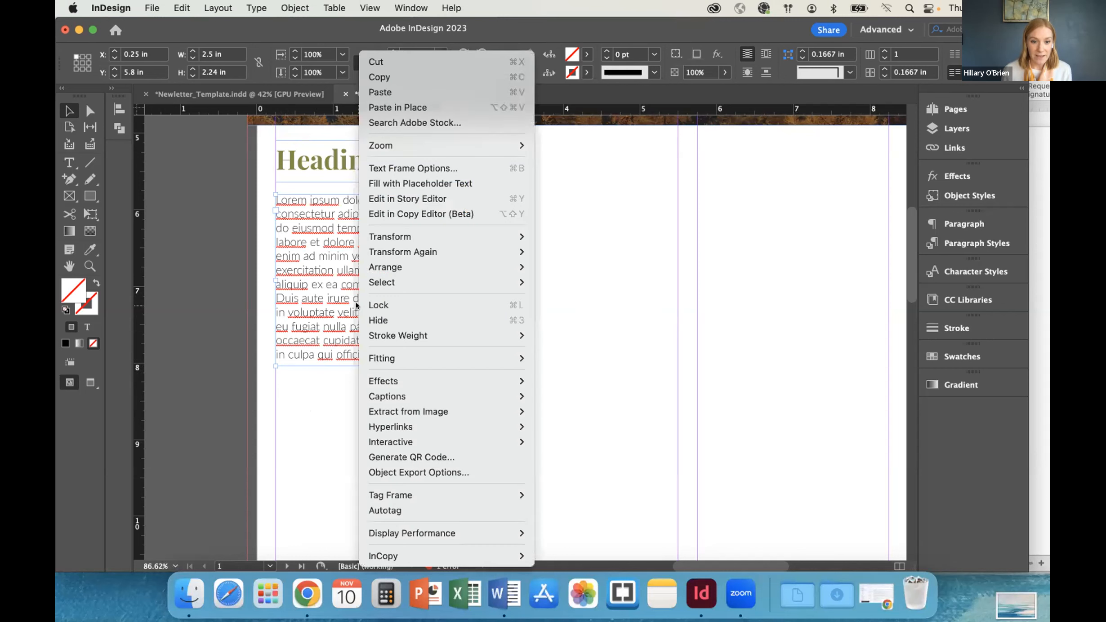
mouse_move(422, 356)
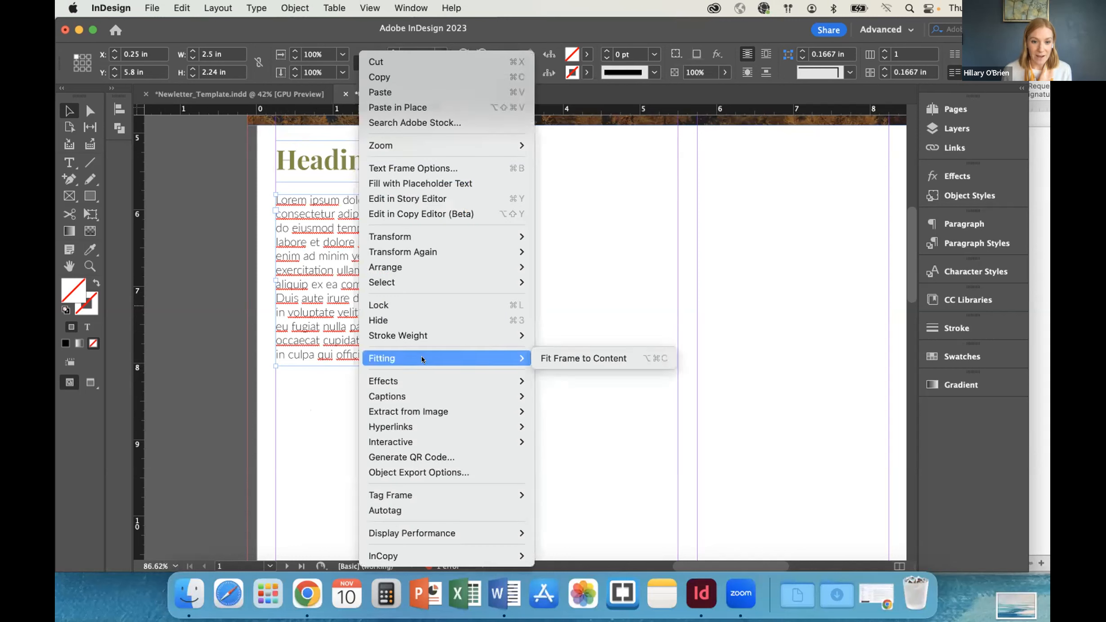
click(578, 358)
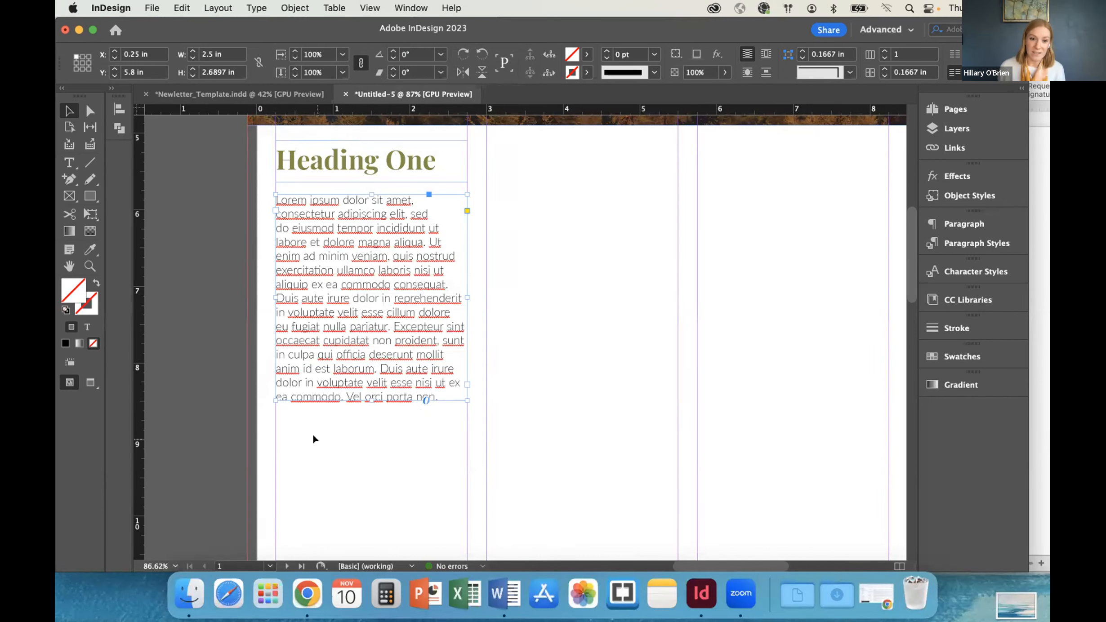
Draw a rectangle frame about 2.5 by 1.62 in below the body text, spanning the first column's width
scroll(314, 439, down, 2)
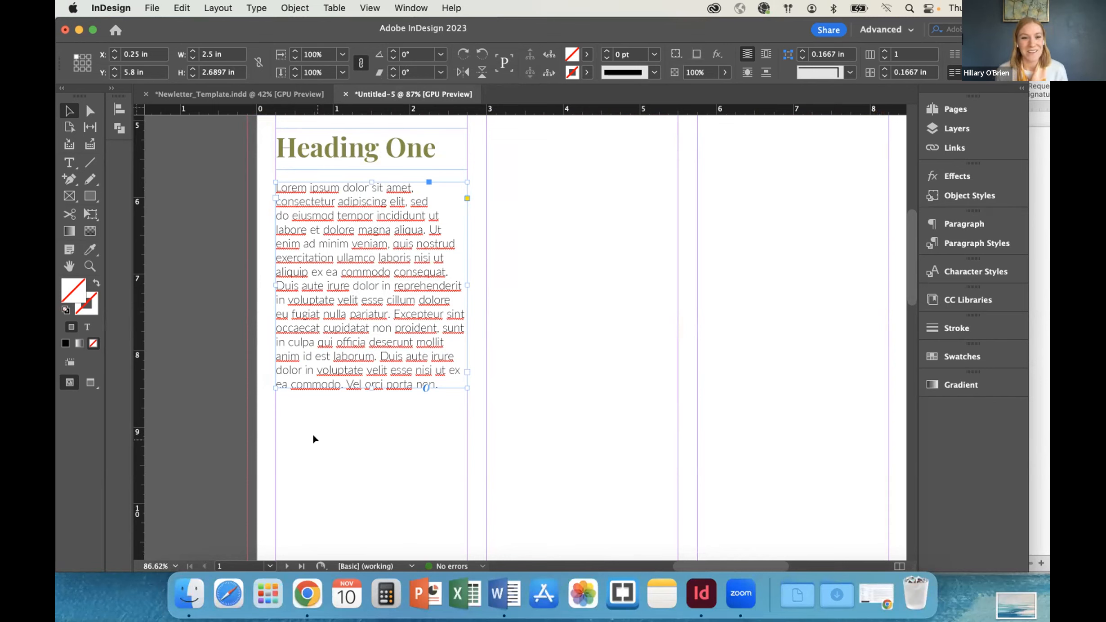
scroll(326, 391, down, 5)
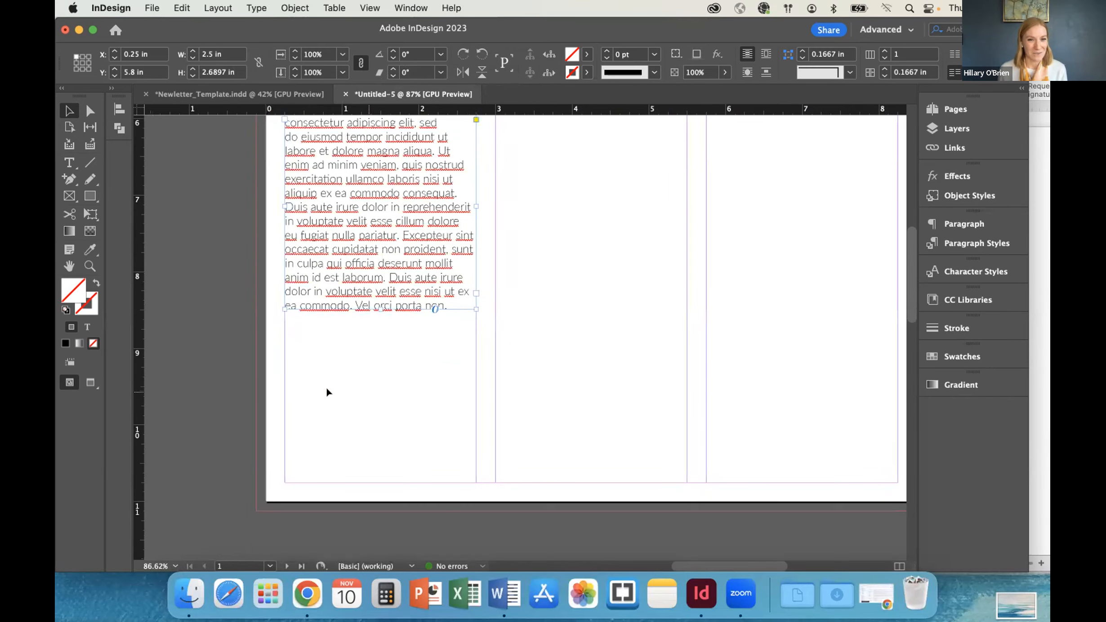
scroll(366, 390, down, 3)
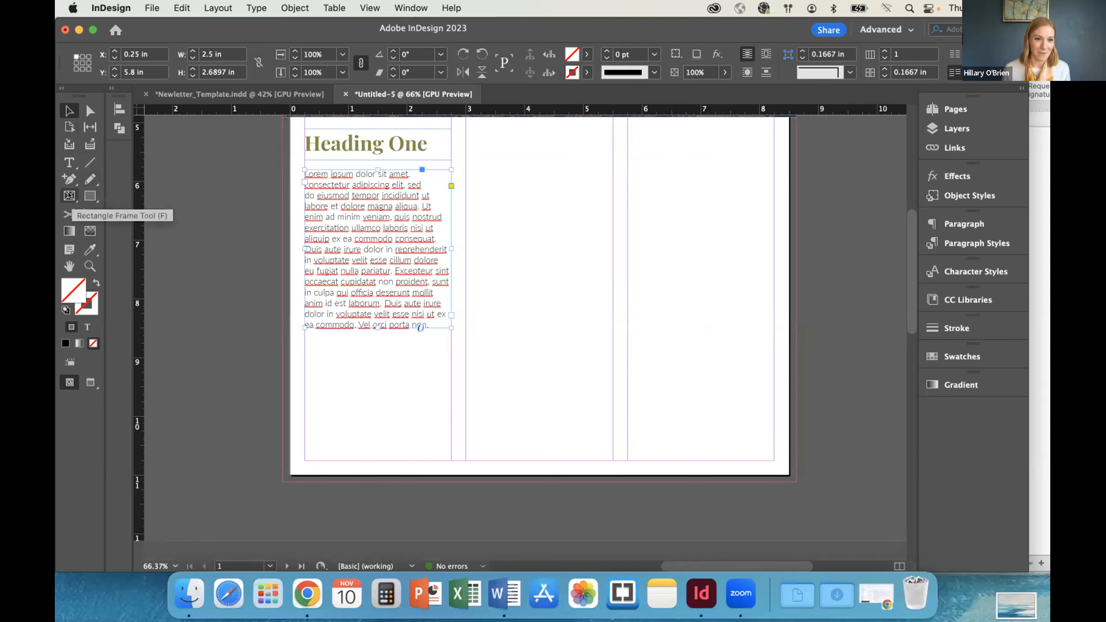
click(69, 195)
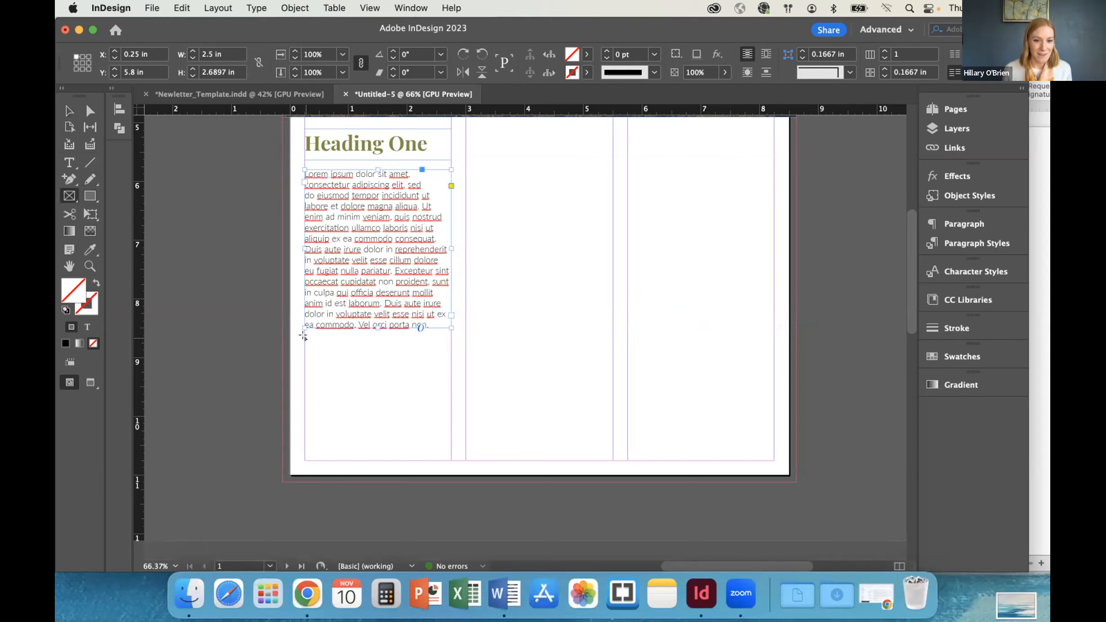
drag(305, 339, 447, 430)
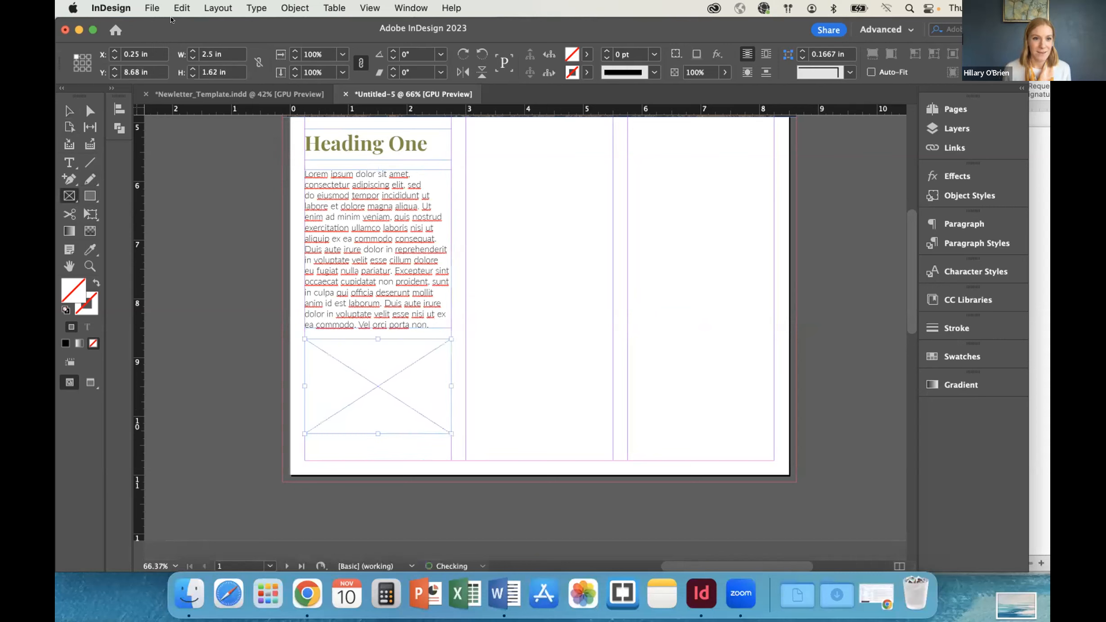
Place the pumpkins image from the Links folder into the empty frame below the body text
click(150, 7)
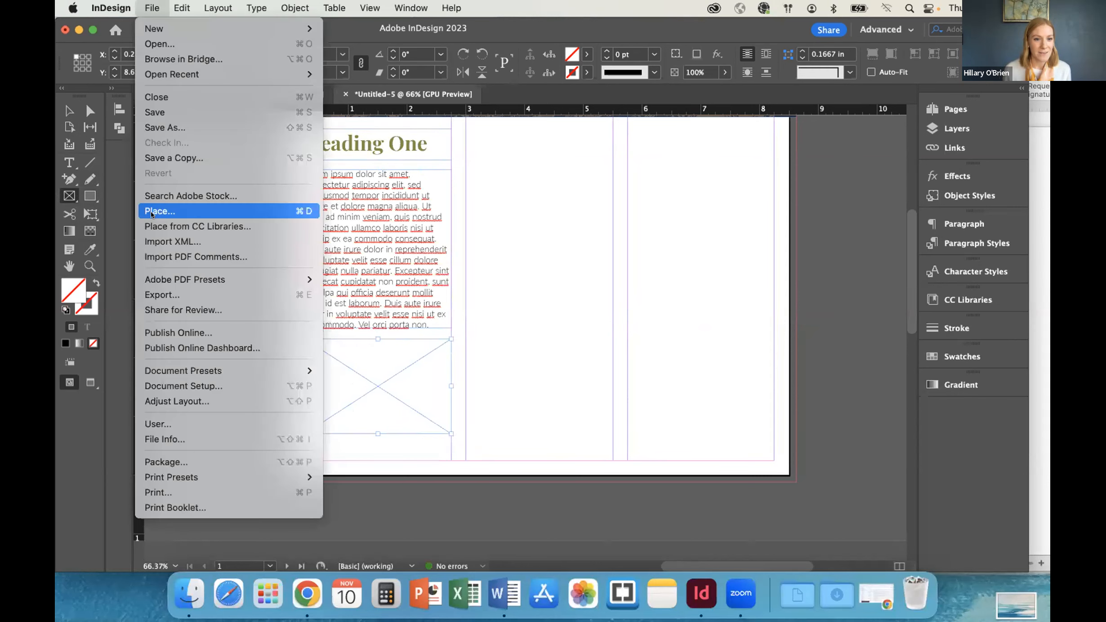
click(157, 211)
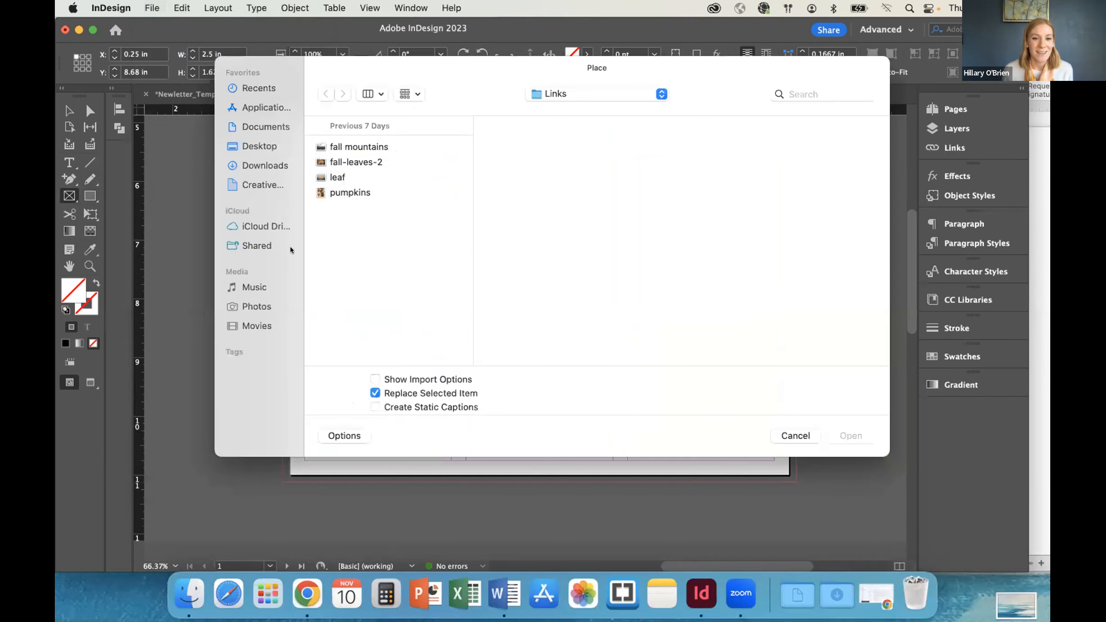
click(349, 192)
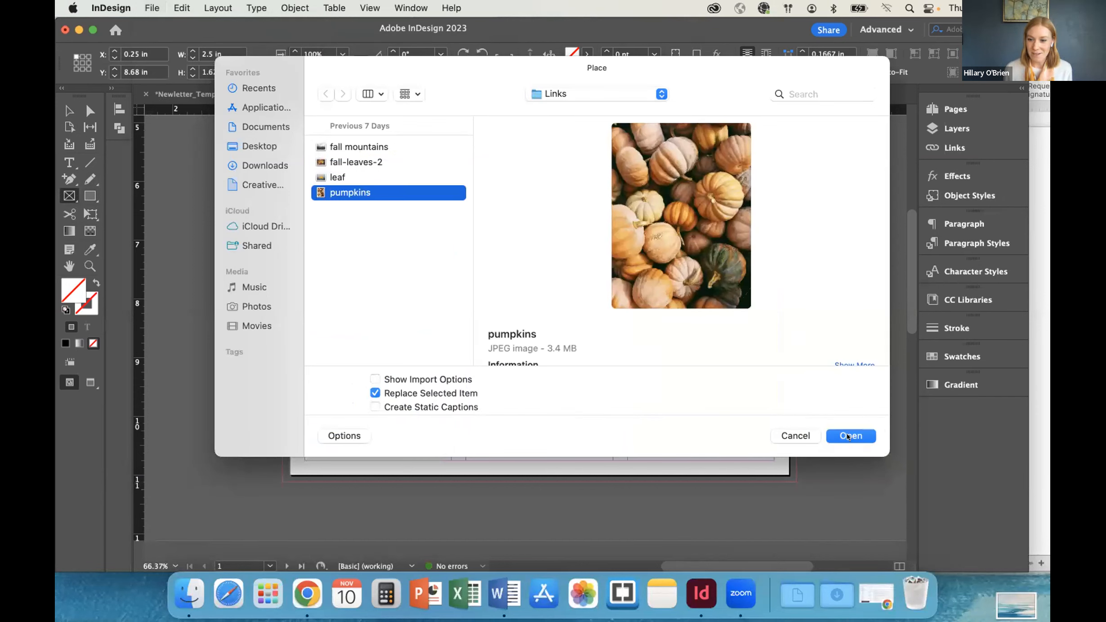
click(846, 436)
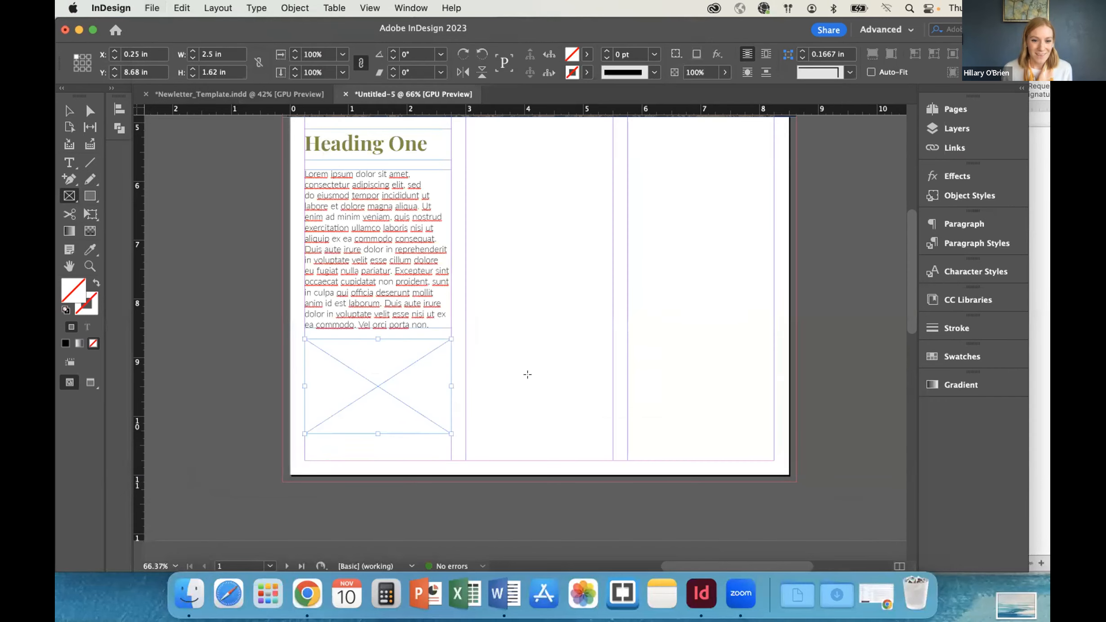
Fit the pumpkins photo so that it fills its frame proportionally
click(67, 110)
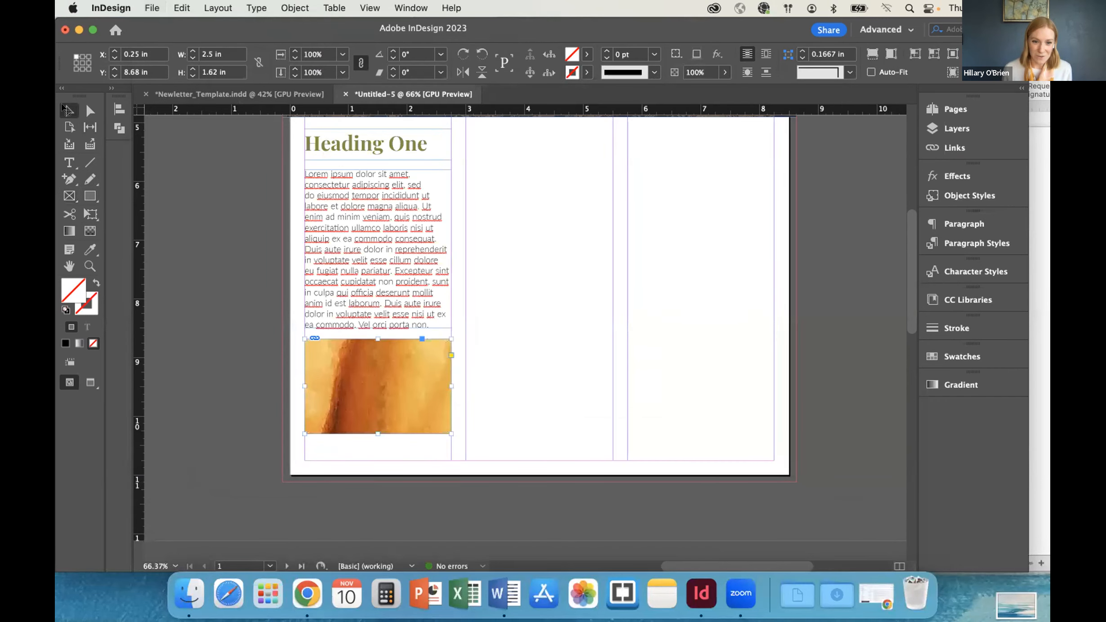
right_click(312, 367)
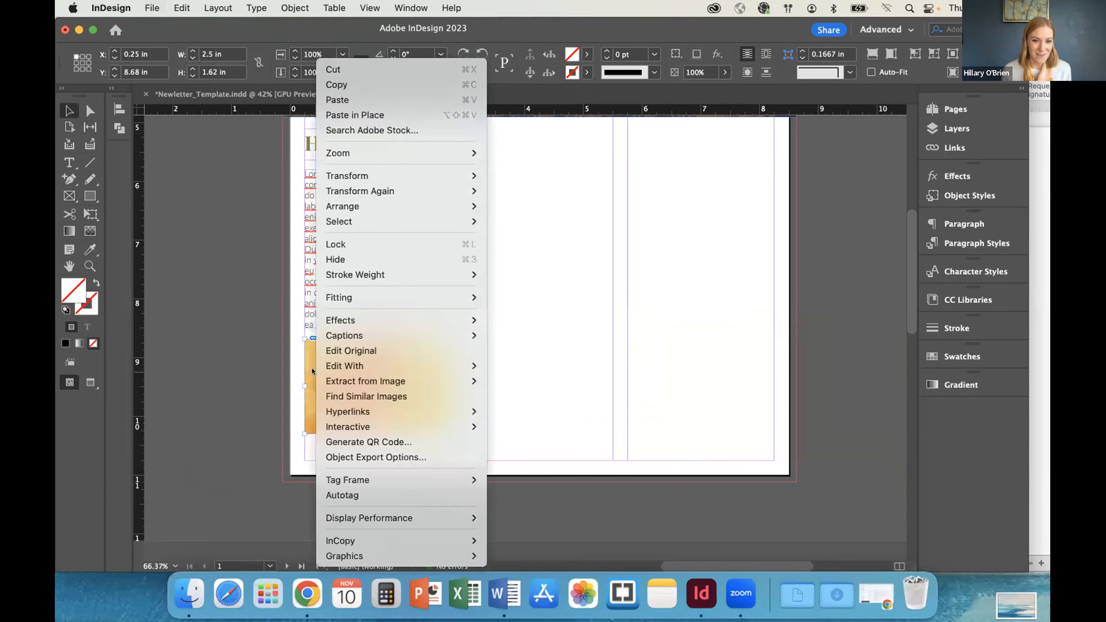
mouse_move(380, 298)
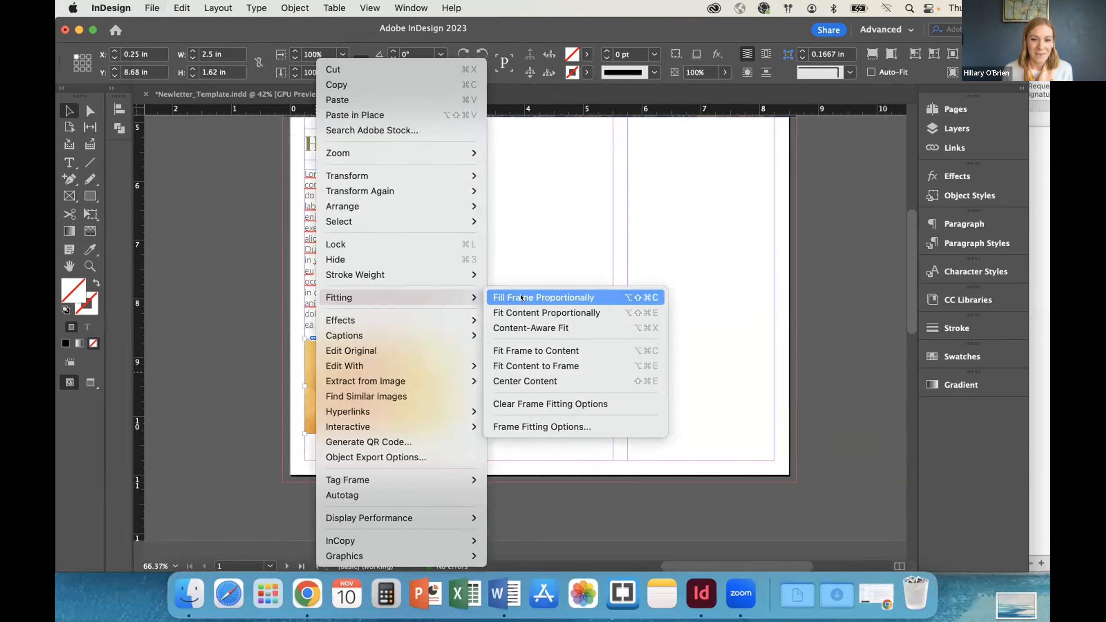
click(522, 297)
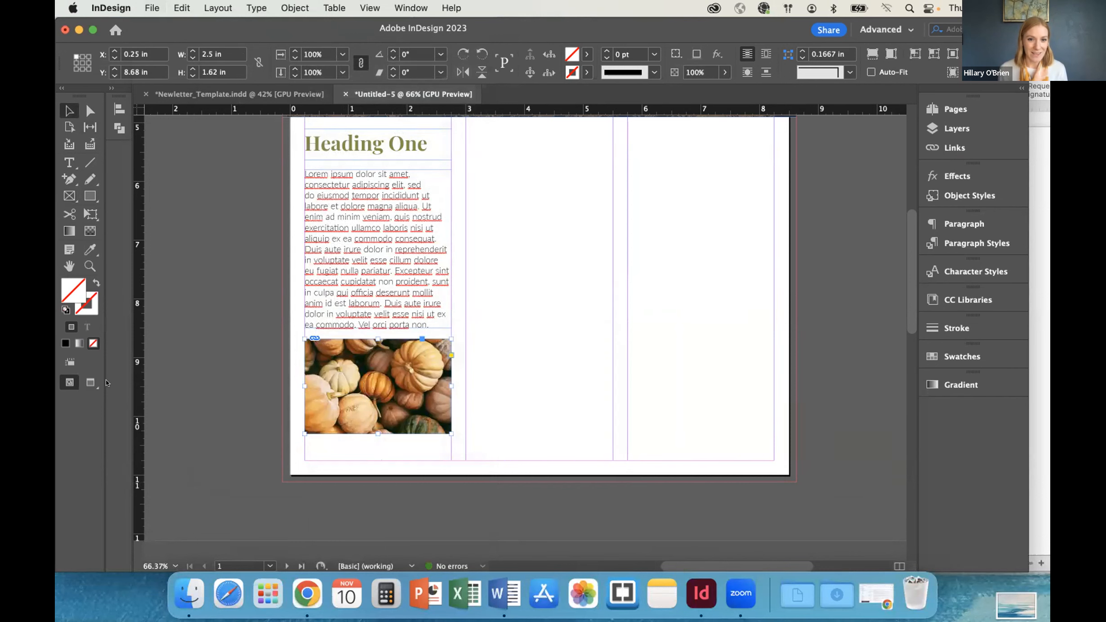
Draw a text frame about 2.5 by 5.04 in below the header photo, spanning the second column's width
scroll(293, 349, up, 2)
scroll(292, 350, right, 2)
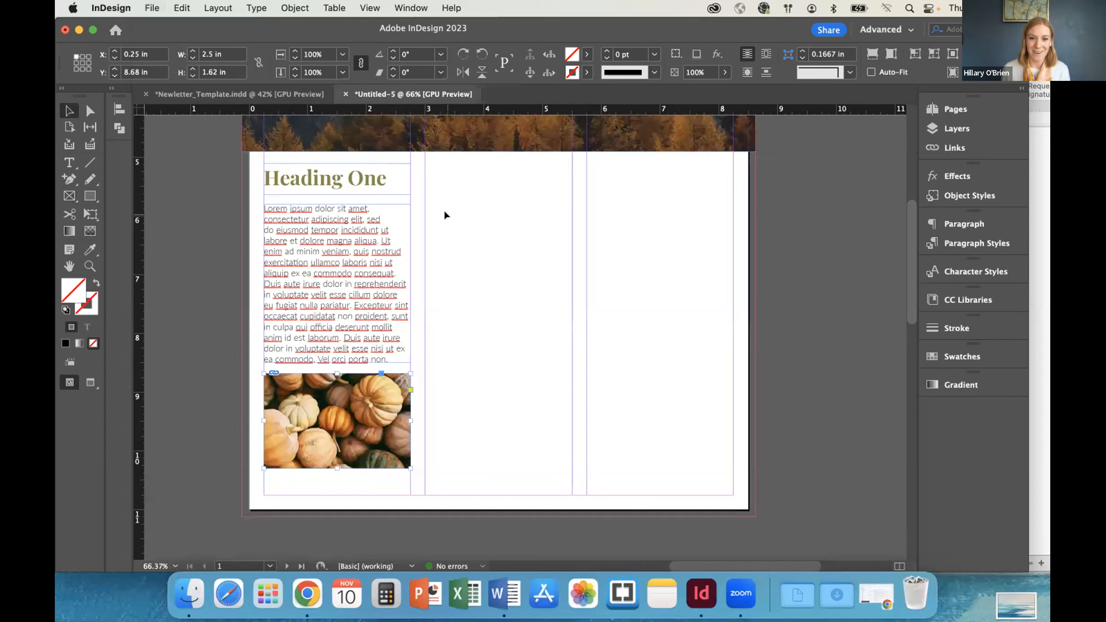
click(70, 163)
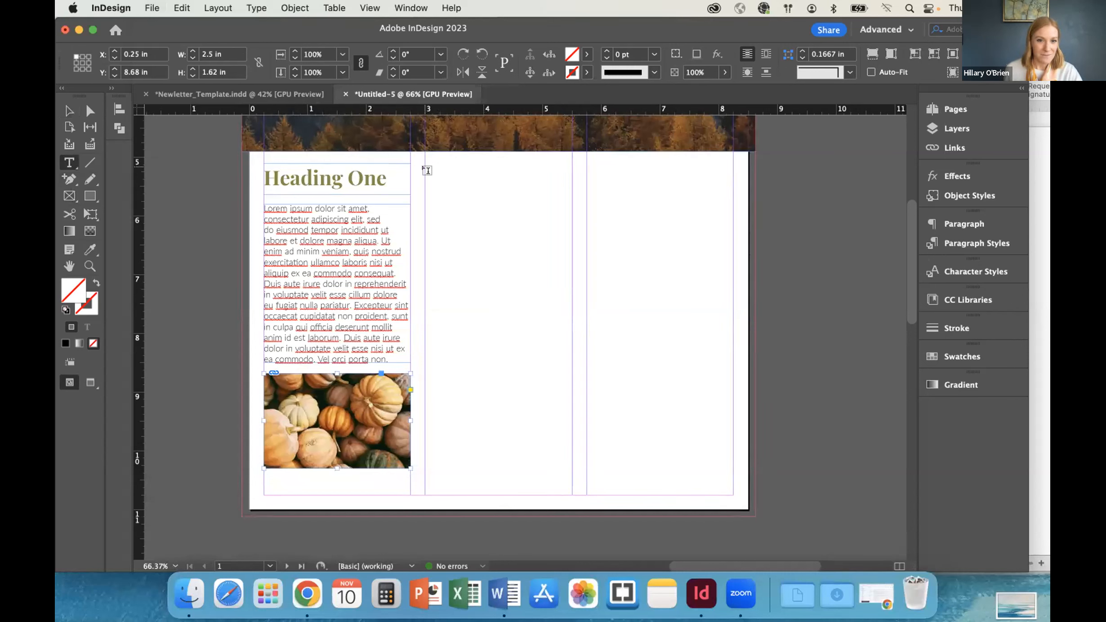
drag(425, 167, 572, 463)
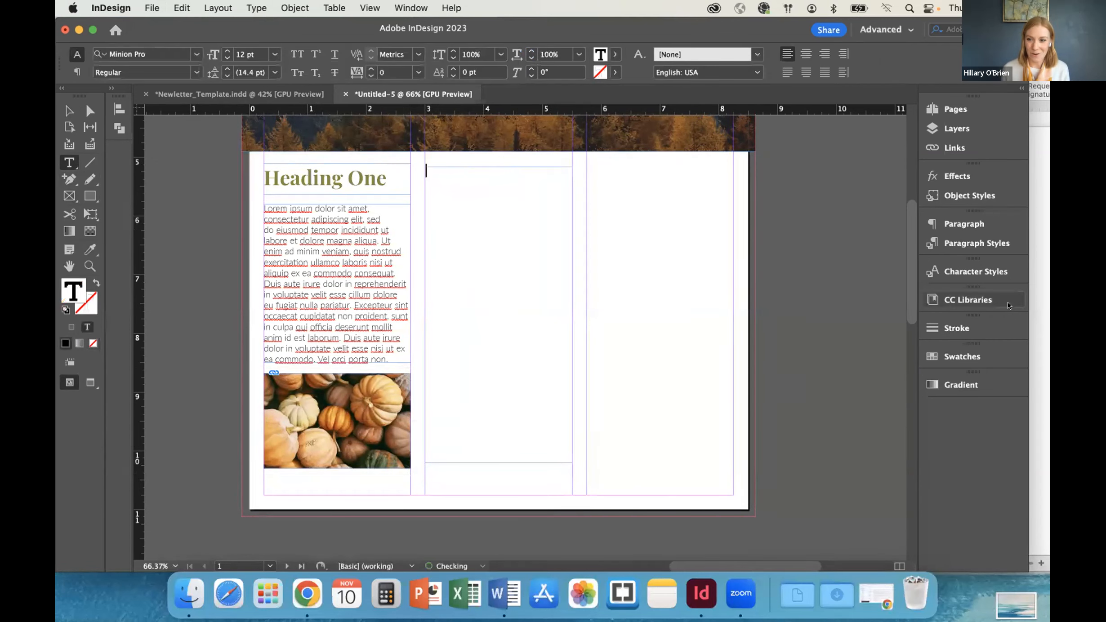
Switch to Newsletter-Text in Word, copy the second and third paragraphs under Heading One, and paste them into InDesign's second-column text frame
click(1041, 295)
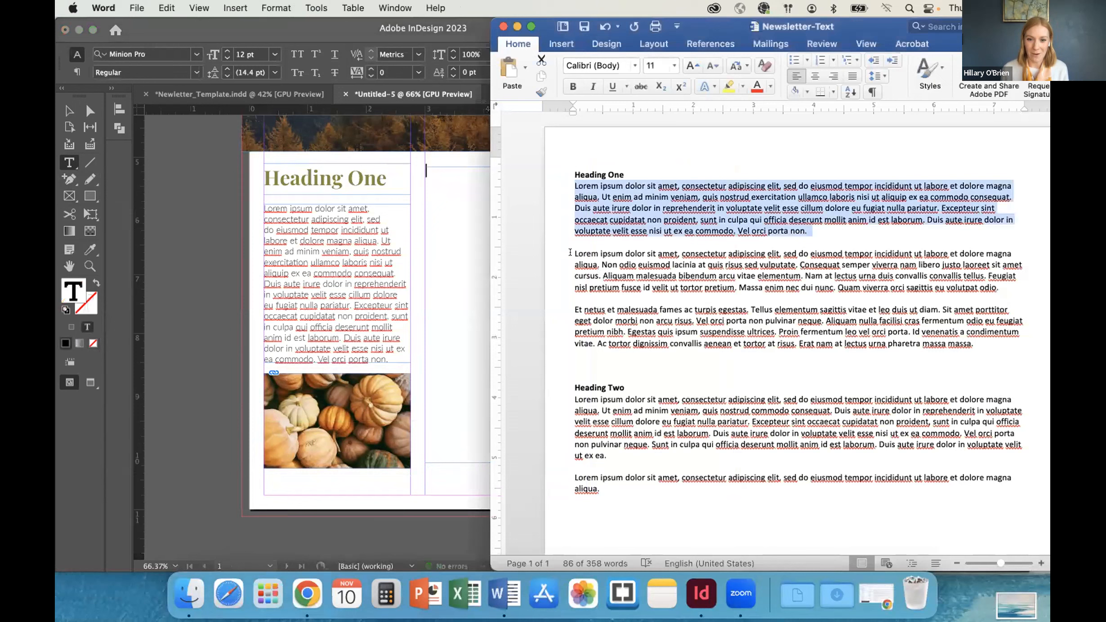
drag(570, 251, 974, 340)
key(super+c)
click(436, 239)
key(super+v)
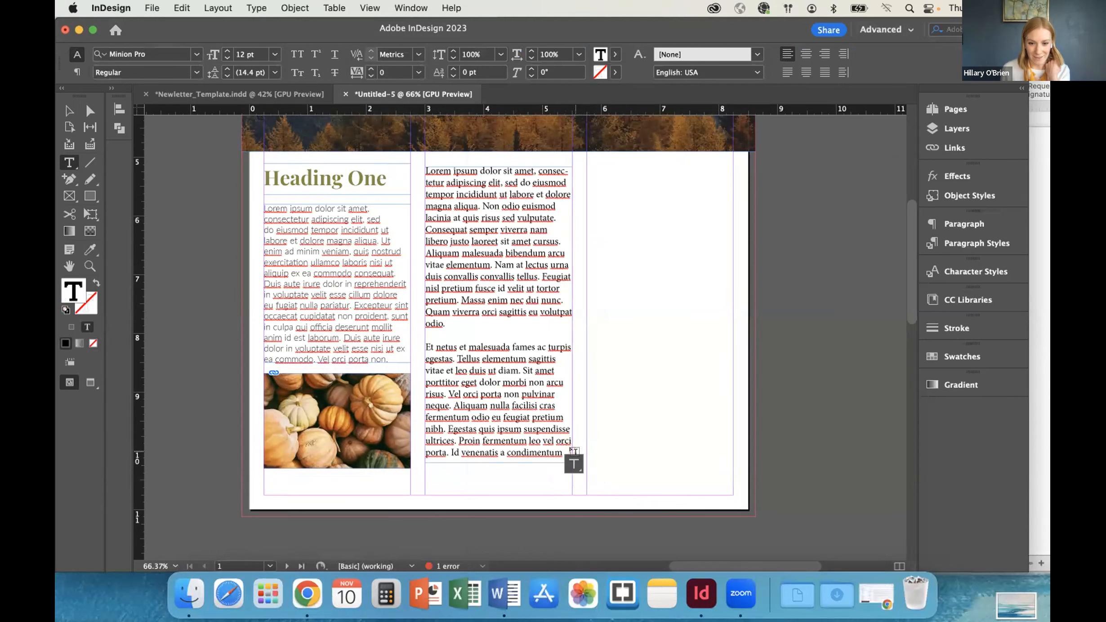
Leave text editing and fit the second-column text frame to its content
scroll(571, 449, up, 3)
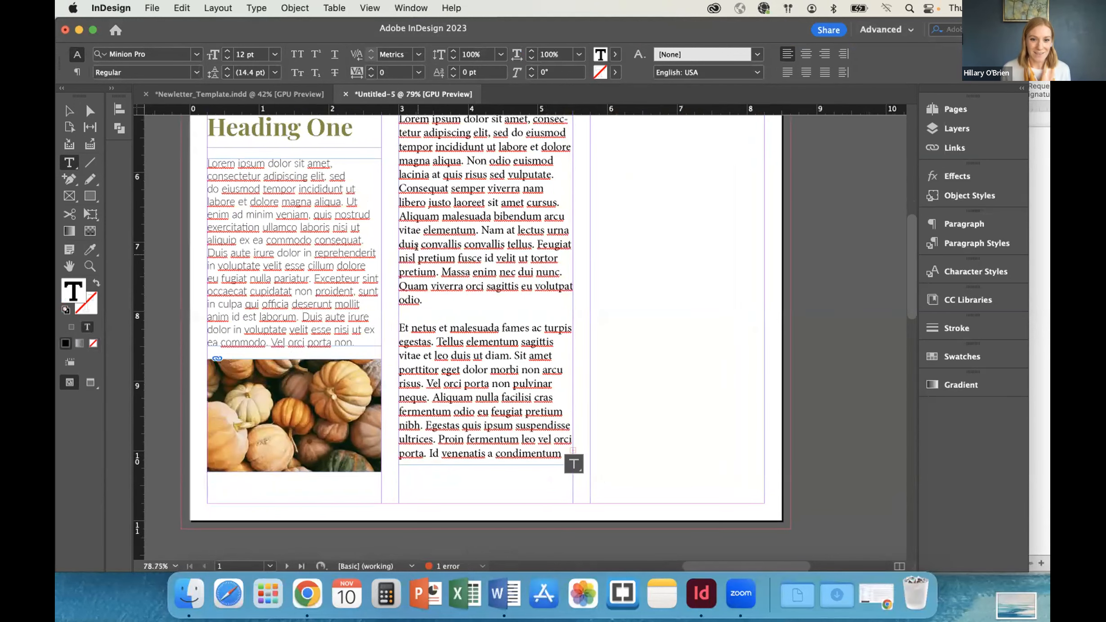
right_click(422, 257)
click(64, 114)
click(69, 110)
right_click(481, 290)
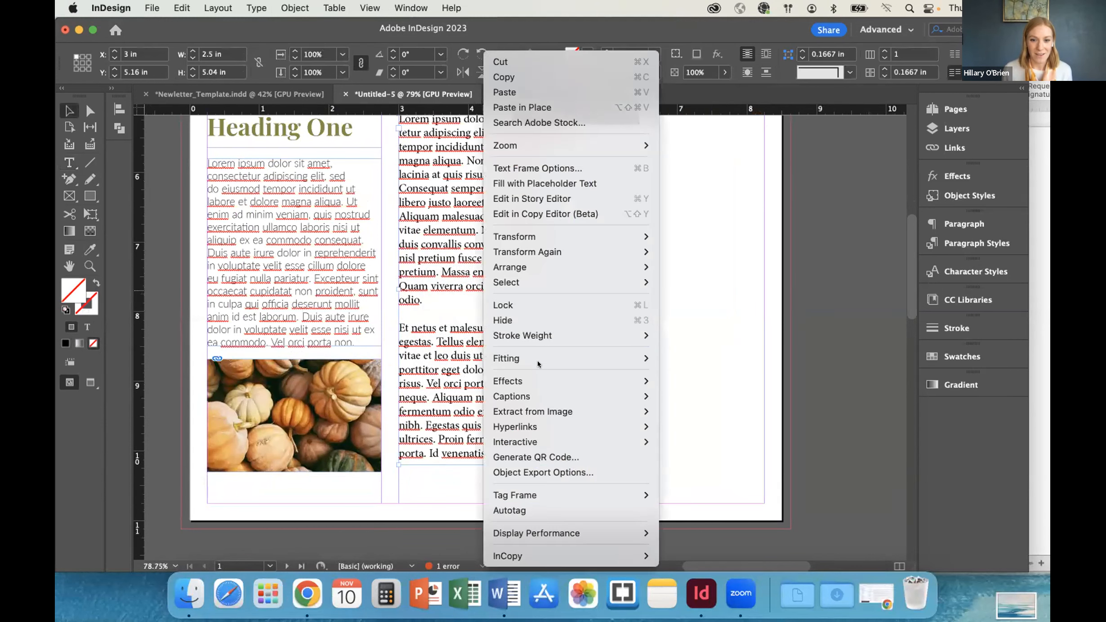
mouse_move(585, 358)
click(699, 358)
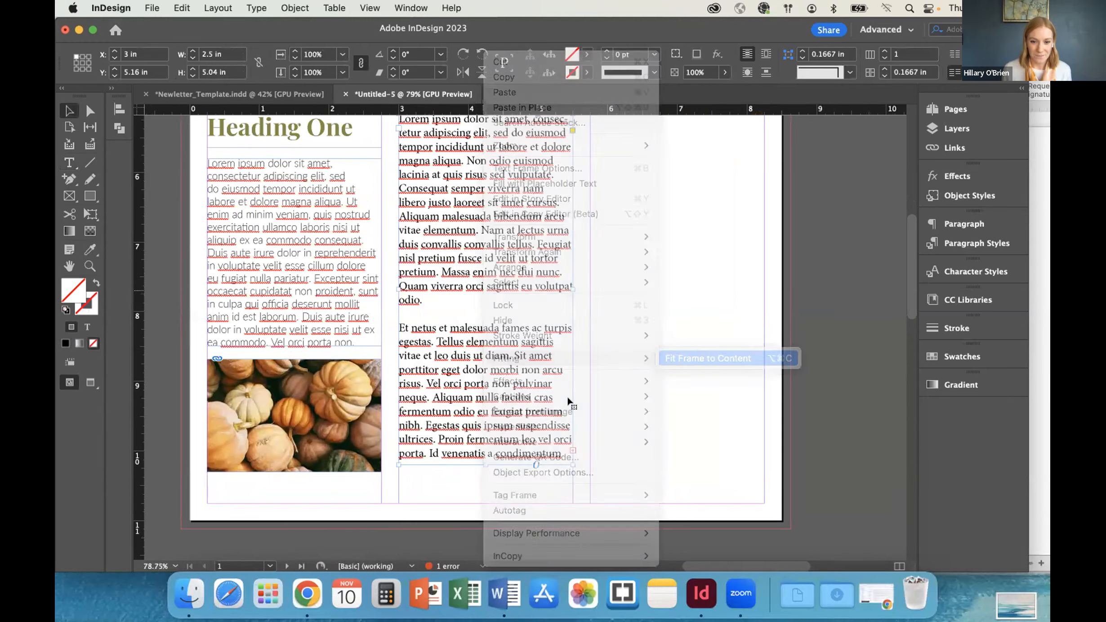
Format all of the second-column text in Lato Light at a slightly smaller size and deselect the frame
scroll(511, 418, down, 3)
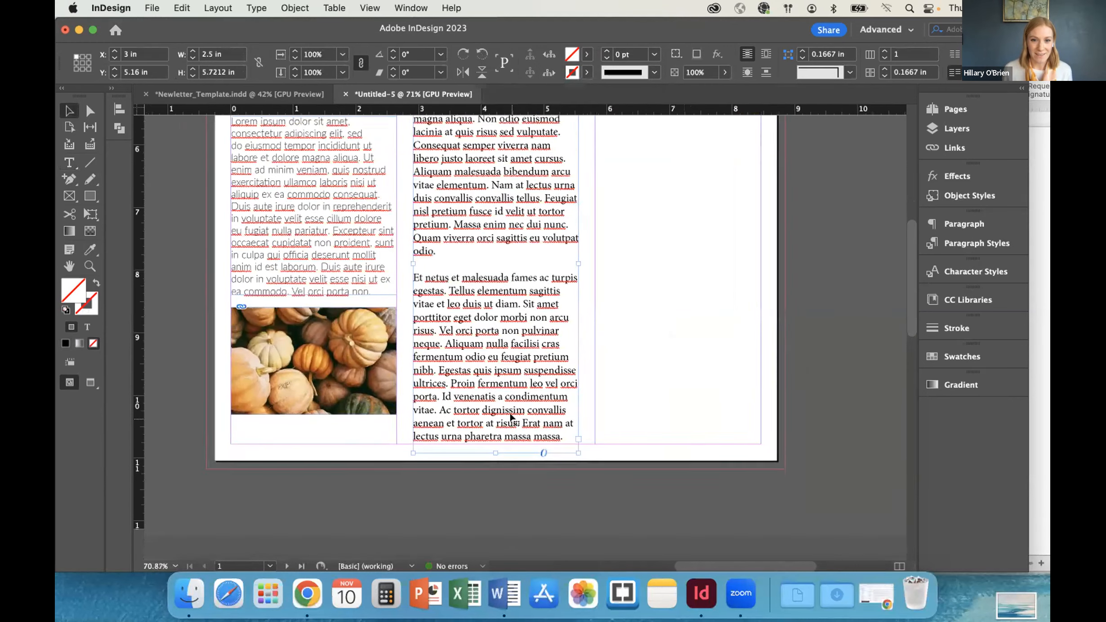
scroll(511, 420, down, 3)
double_click(547, 427)
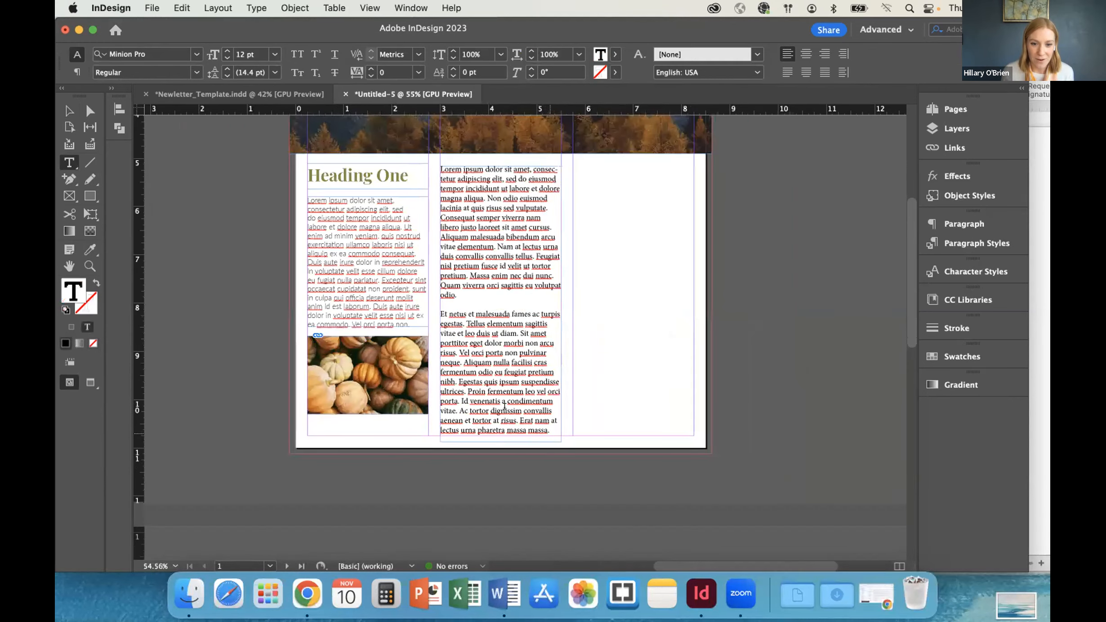
key(super+a)
click(157, 53)
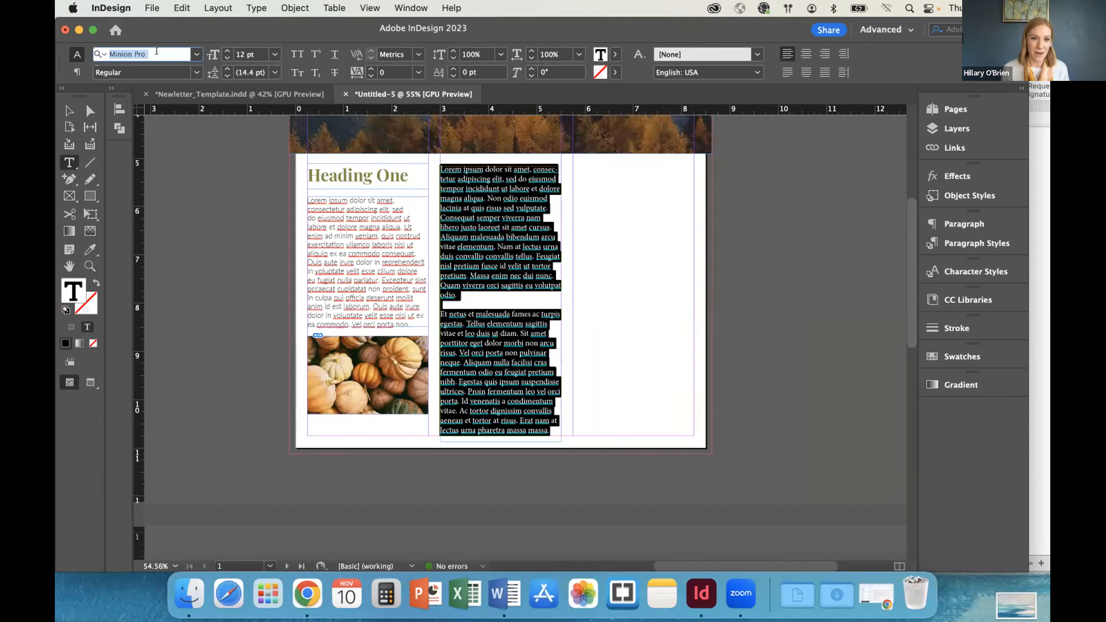
text(Lato)
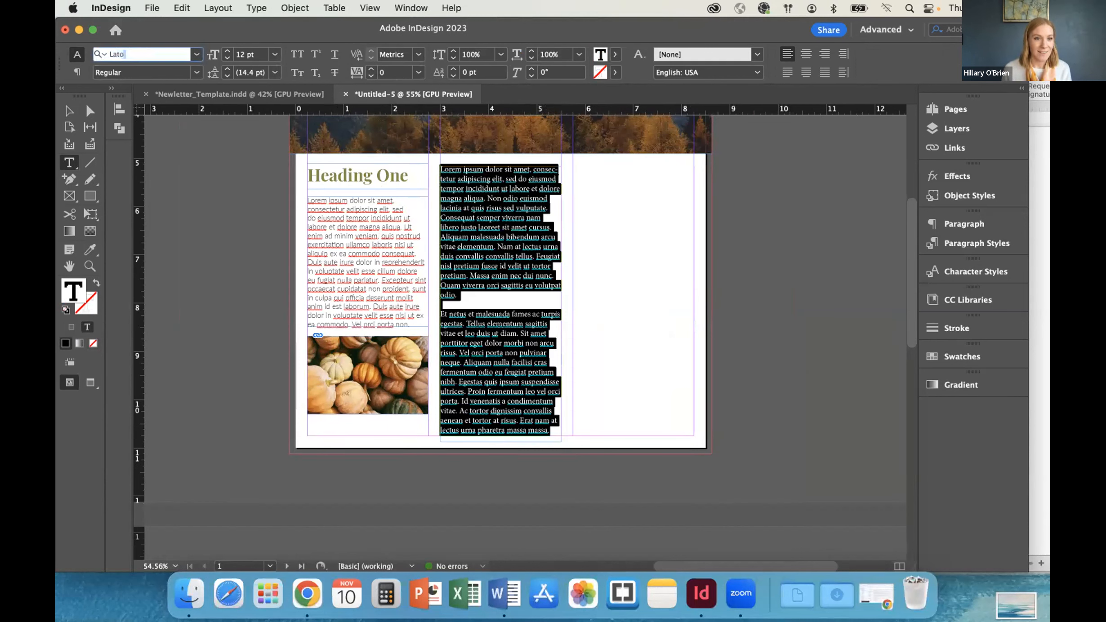
key(Return)
click(197, 72)
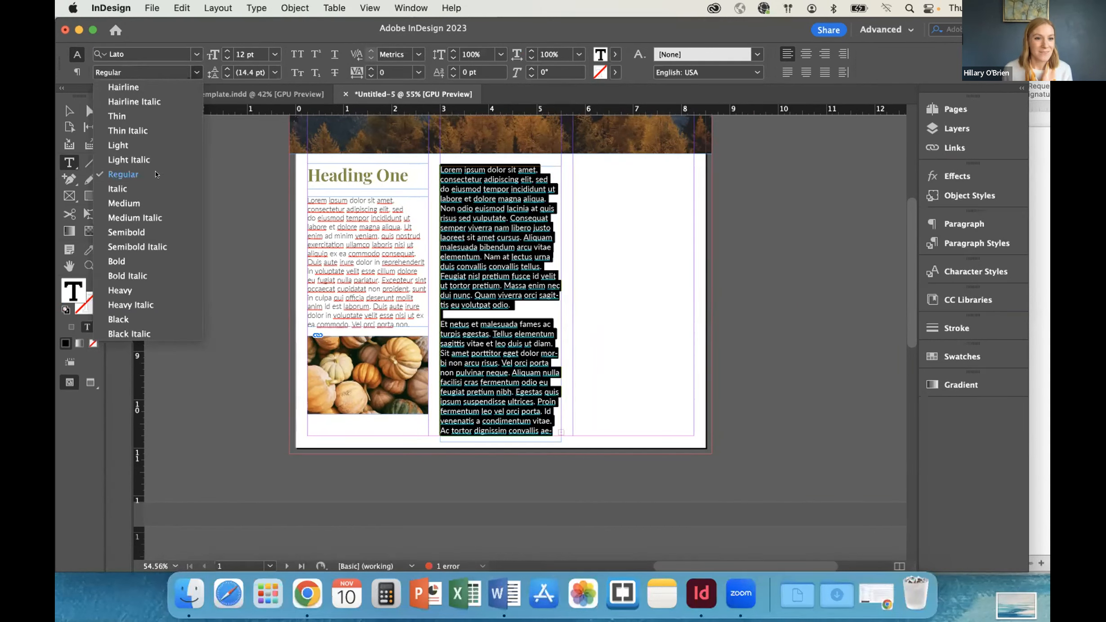
click(147, 146)
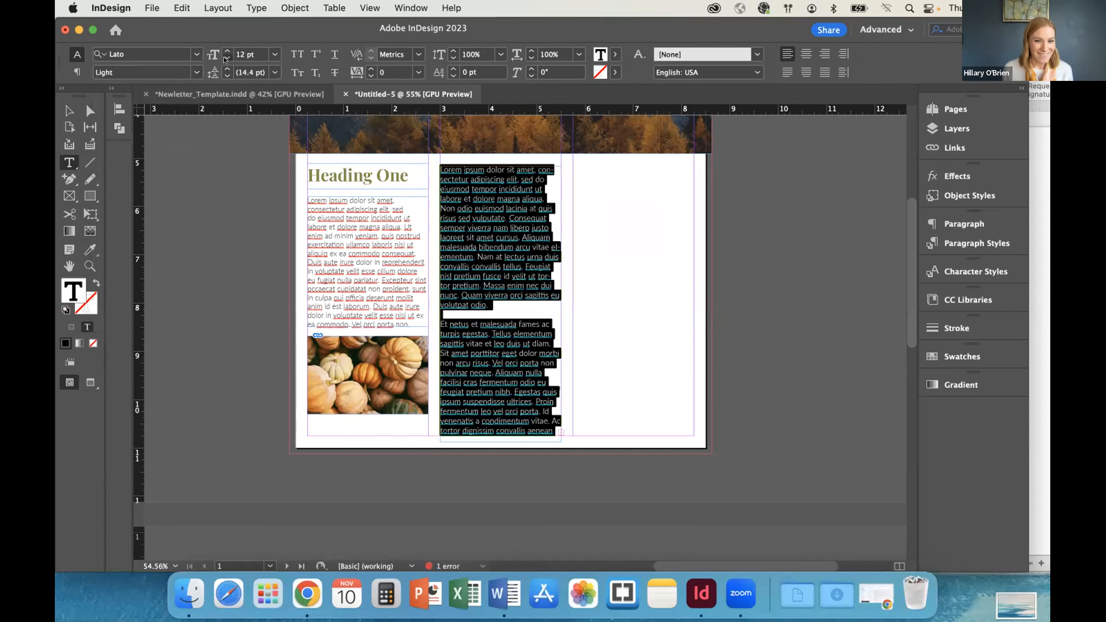
click(69, 111)
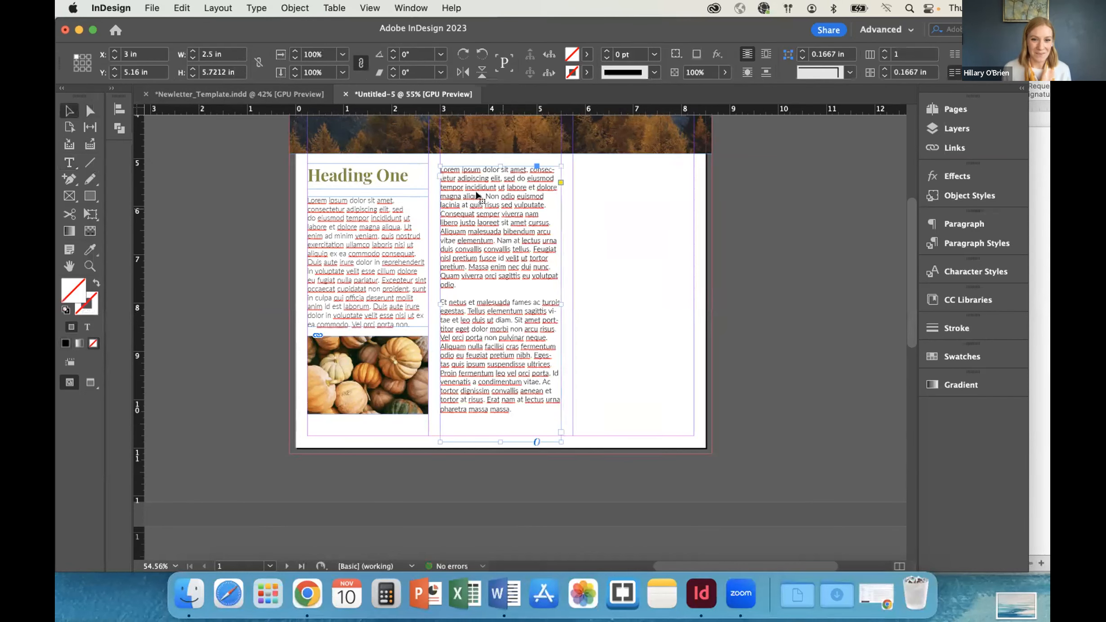
click(599, 214)
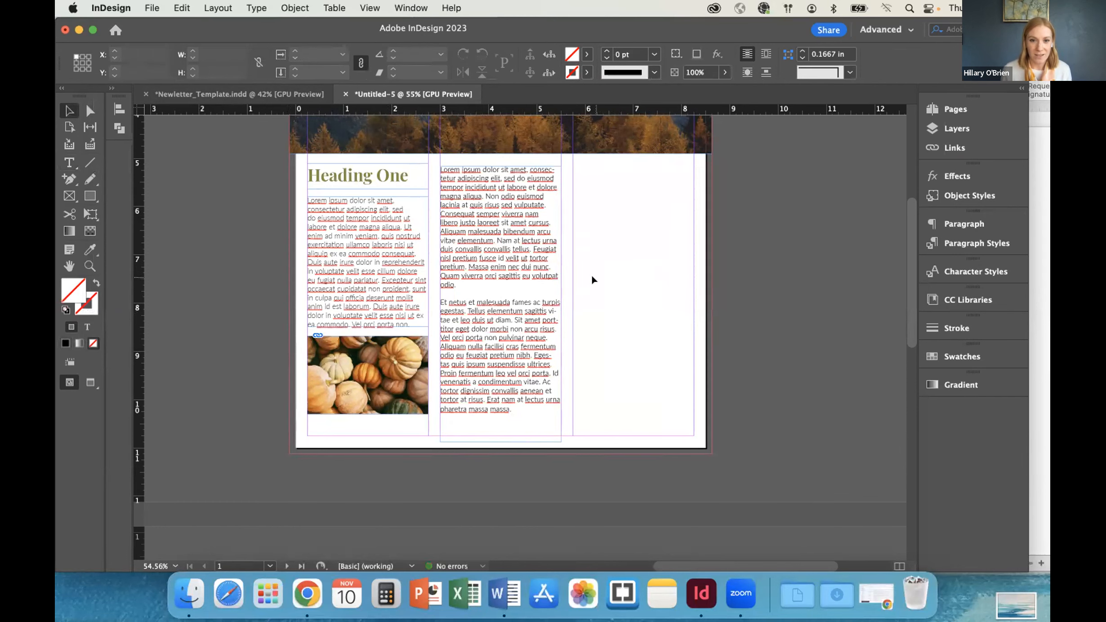
scroll(510, 263, up, 1)
scroll(510, 263, up, 1)
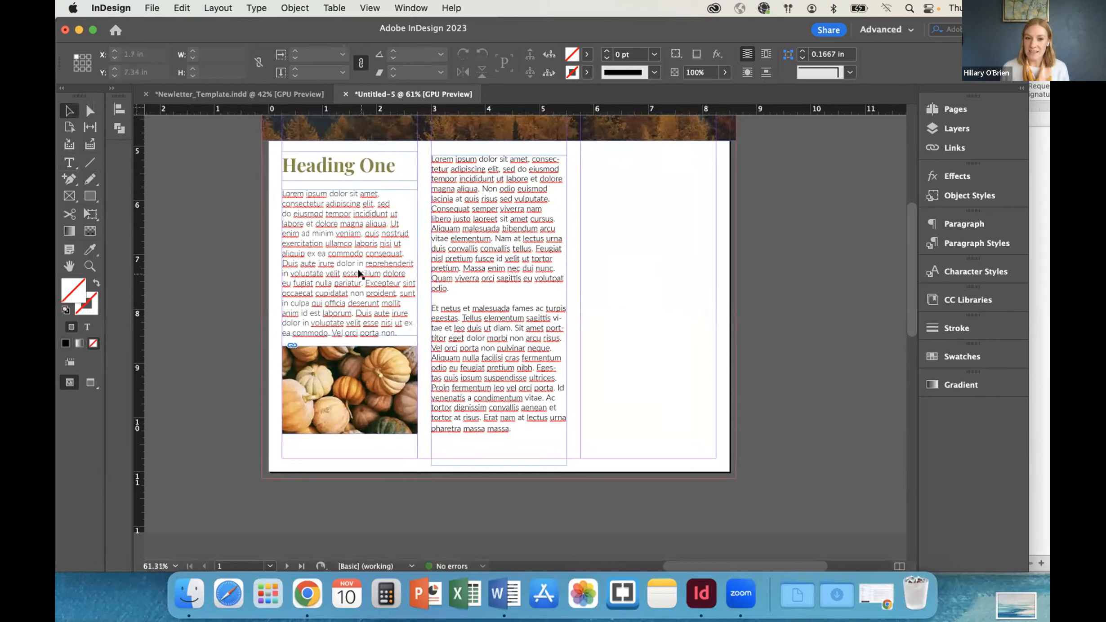
Move the second-column text frame up to align with the Heading One frame at Y 5.1 in and shorten it to about 5.2 in high
click(466, 174)
drag(466, 172, 447, 164)
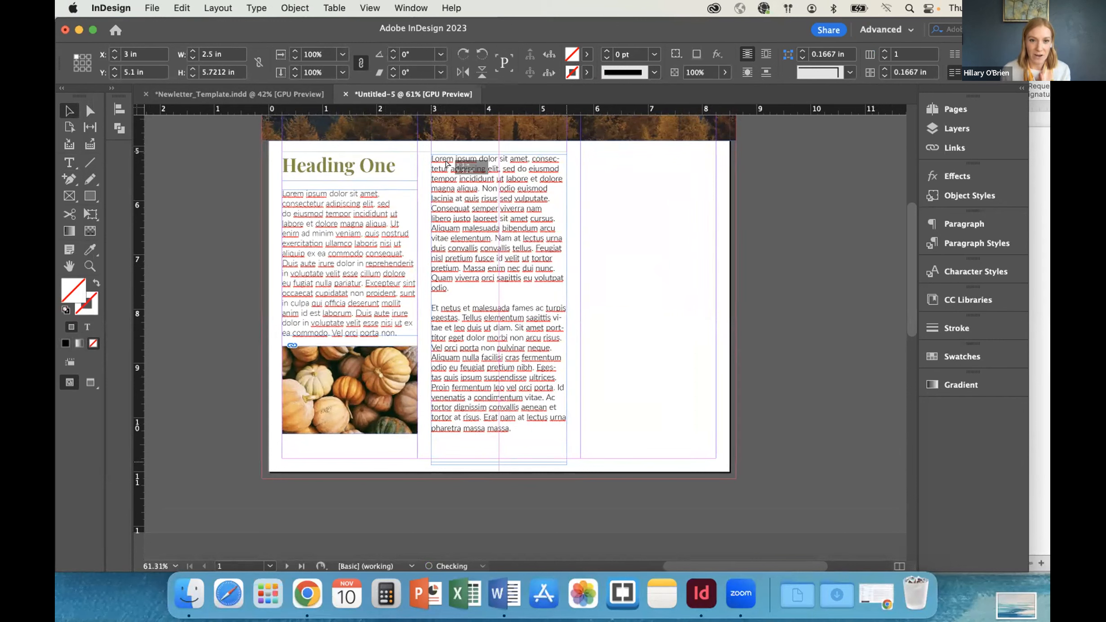
drag(446, 163, 447, 164)
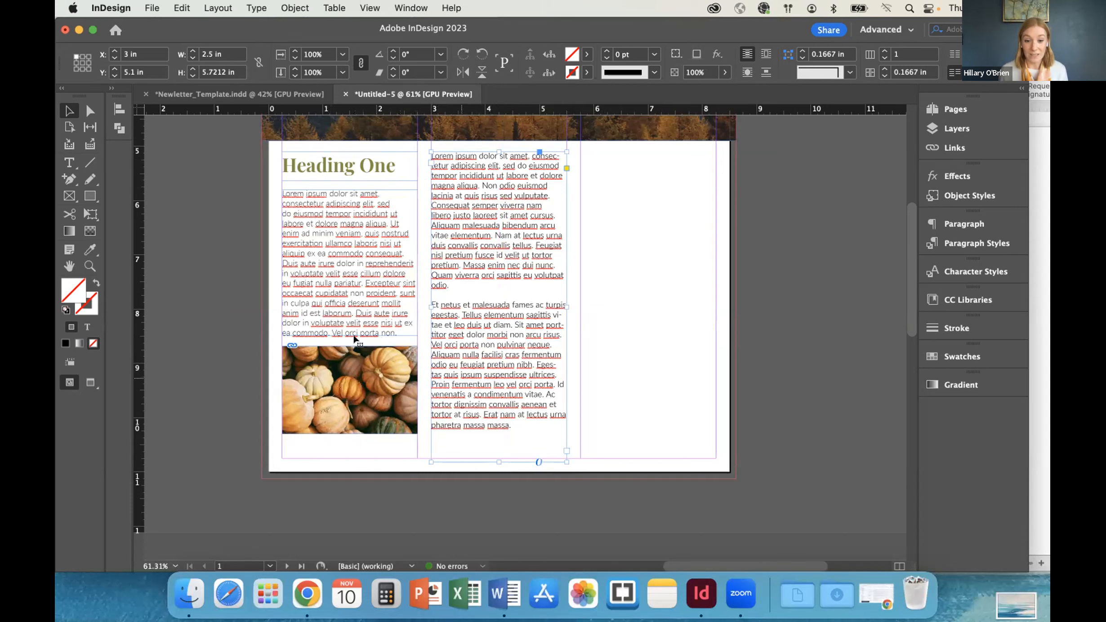
drag(499, 462, 492, 428)
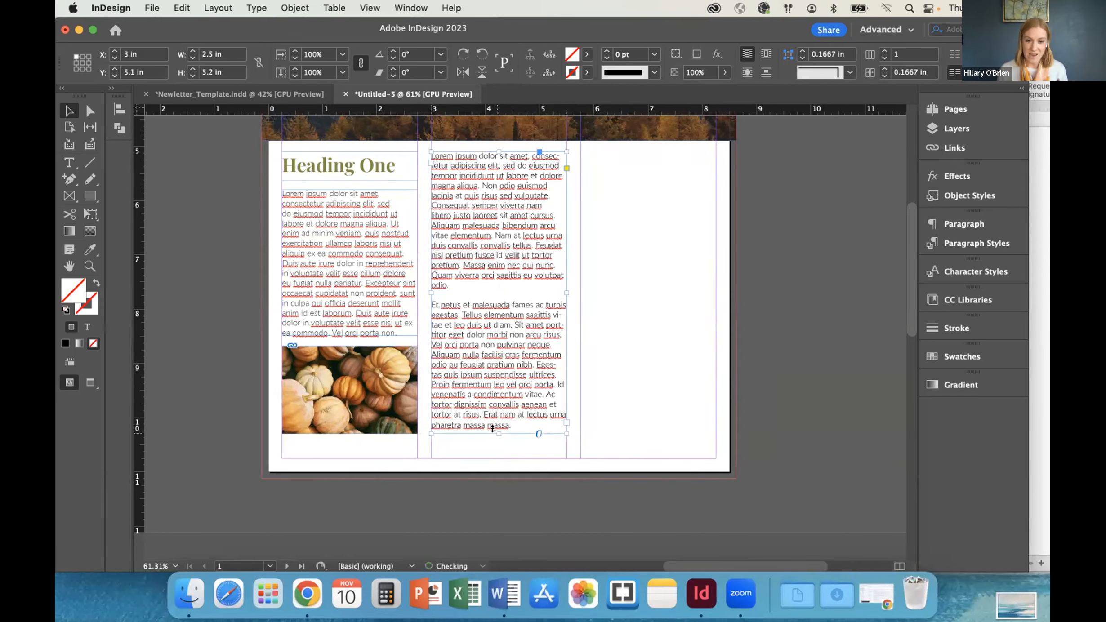
click(679, 314)
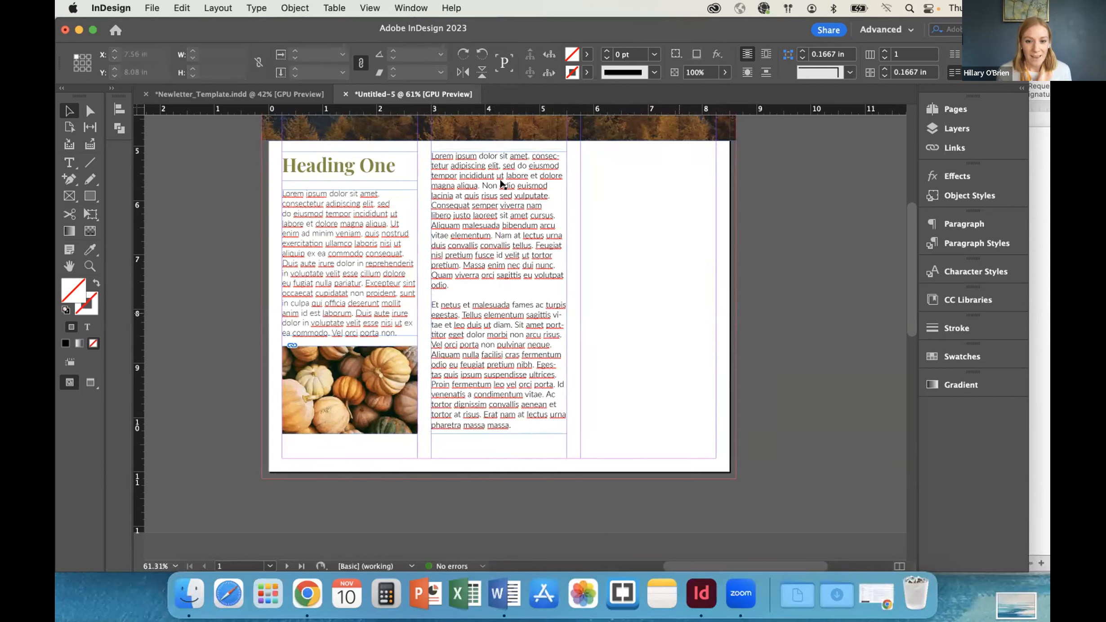
Turn off hyphenation for the second-column text and check the whole page in Preview mode before returning to Normal mode
click(470, 183)
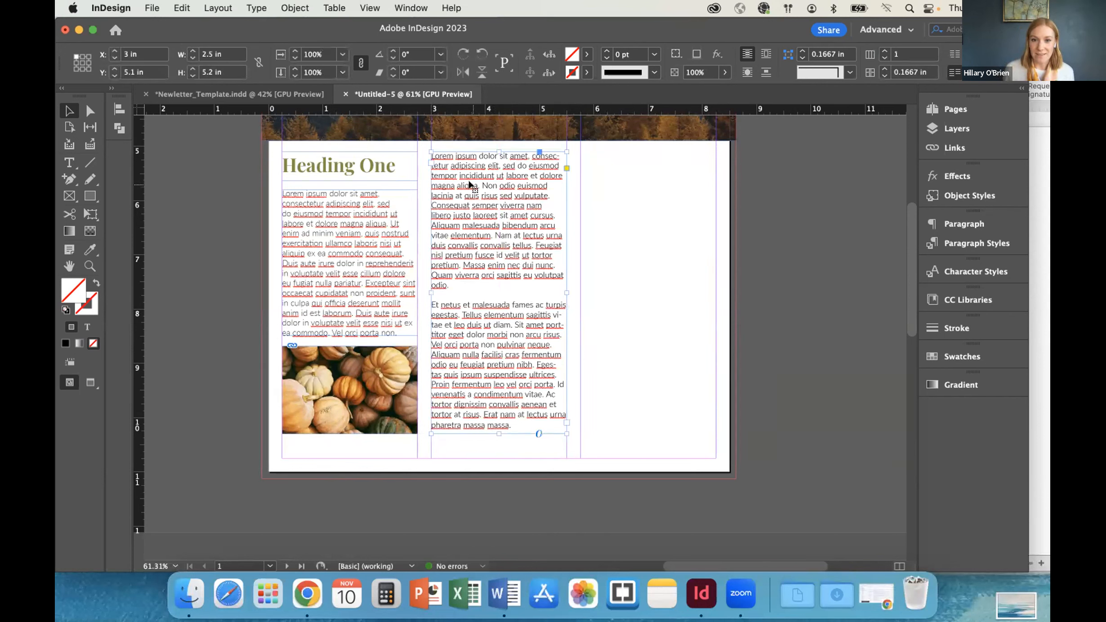
click(944, 225)
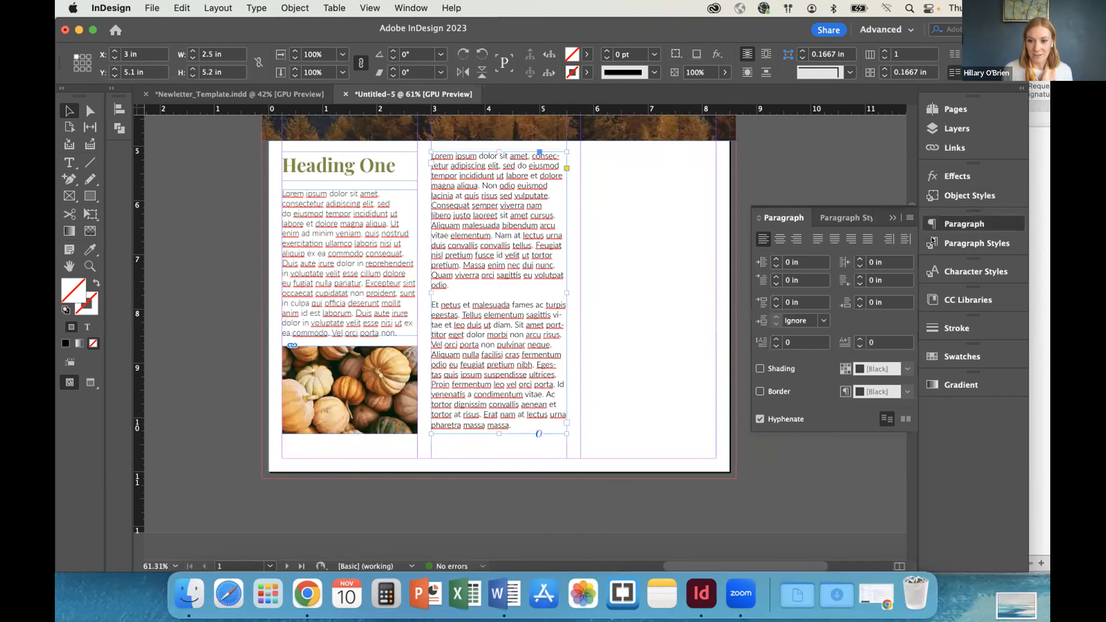
click(759, 418)
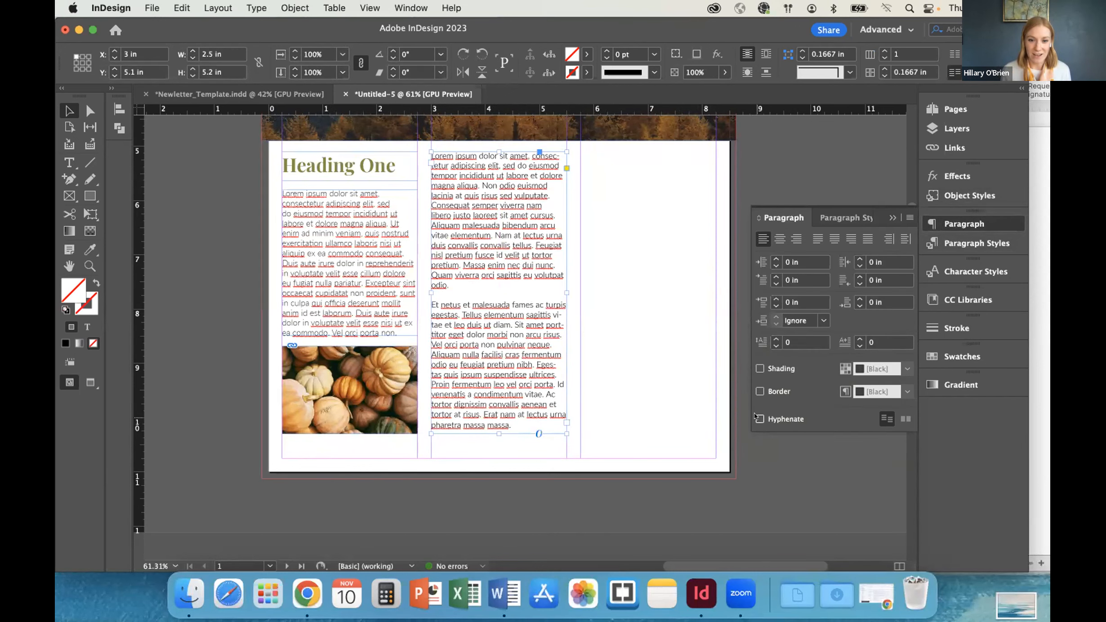
click(655, 424)
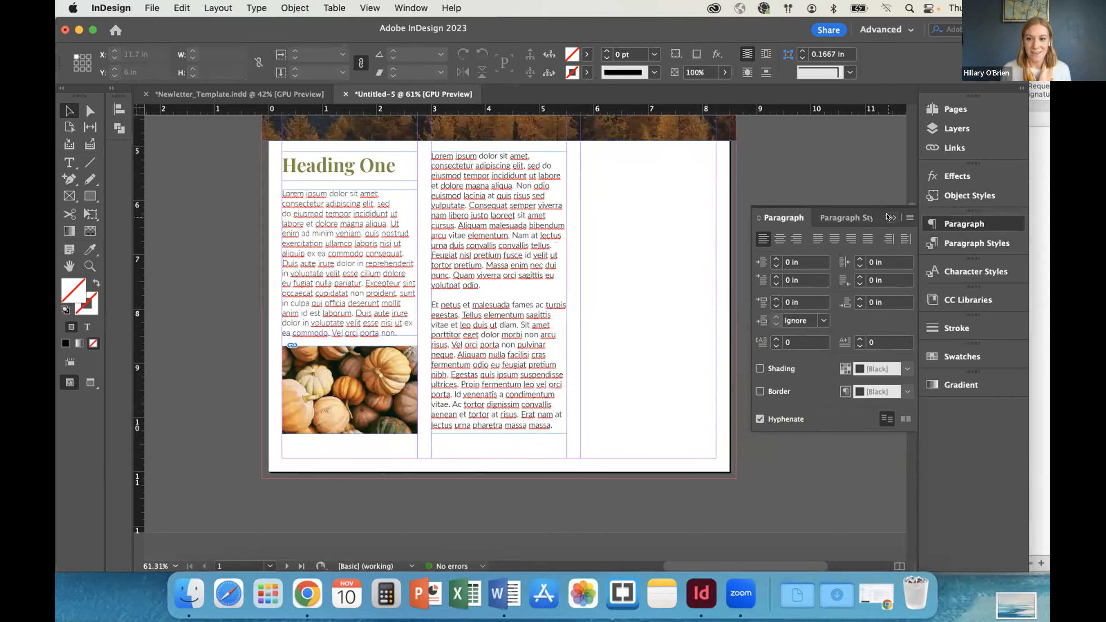
click(858, 226)
scroll(563, 296, down, 4)
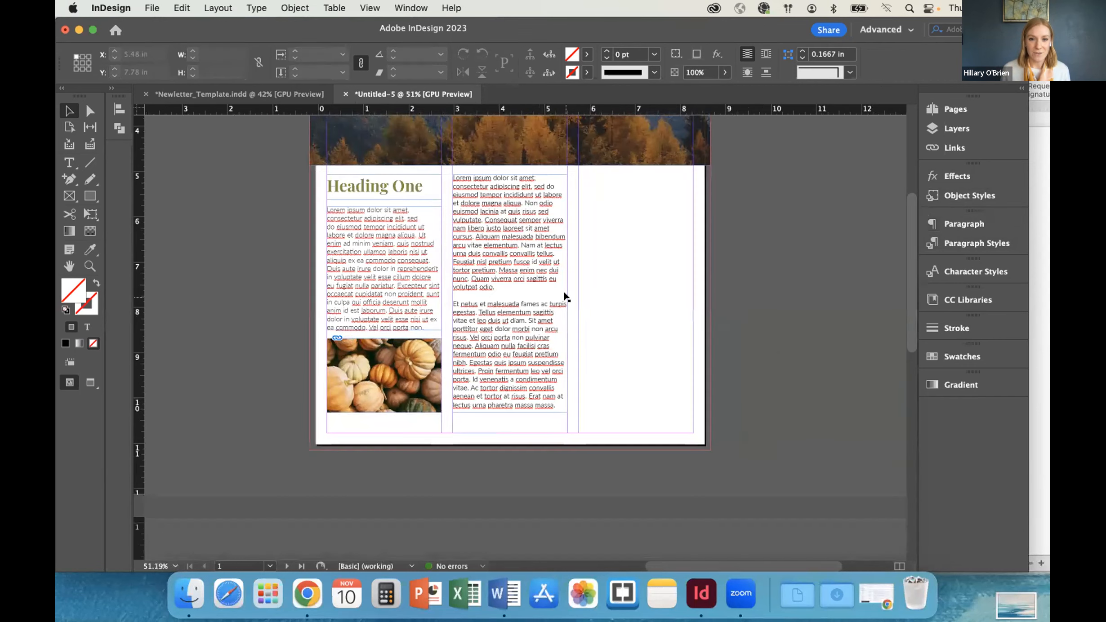
scroll(564, 294, up, 1)
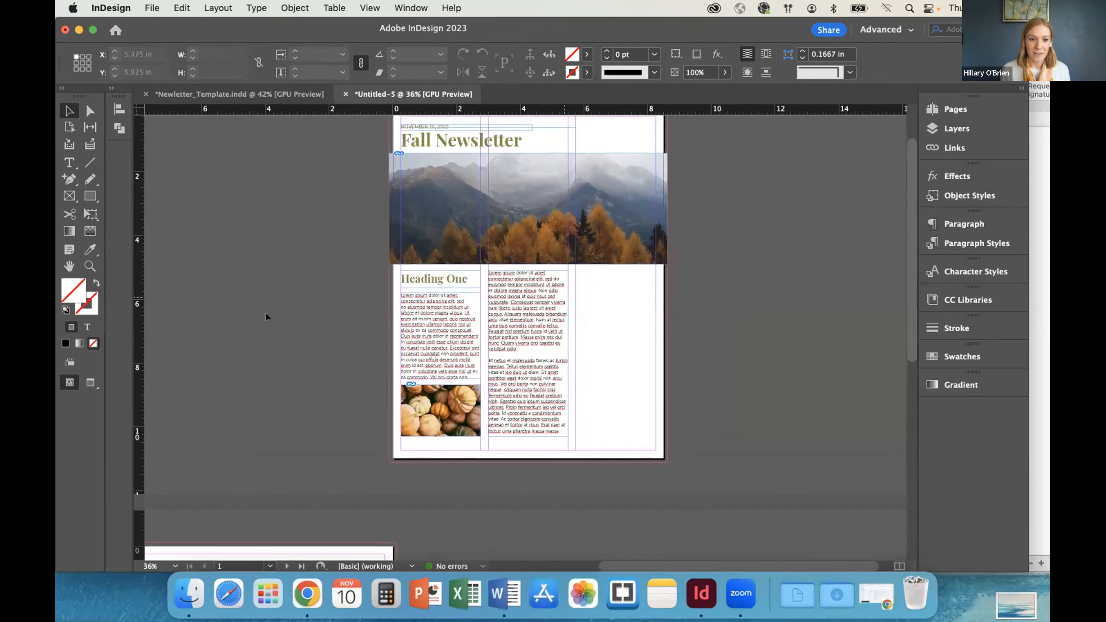
click(86, 383)
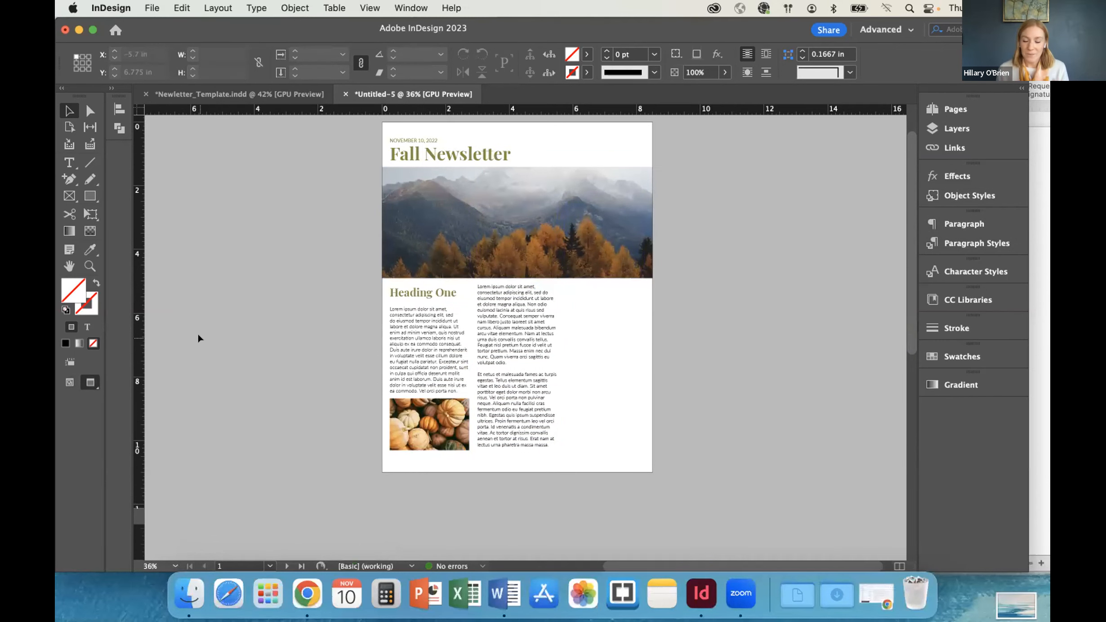
click(70, 382)
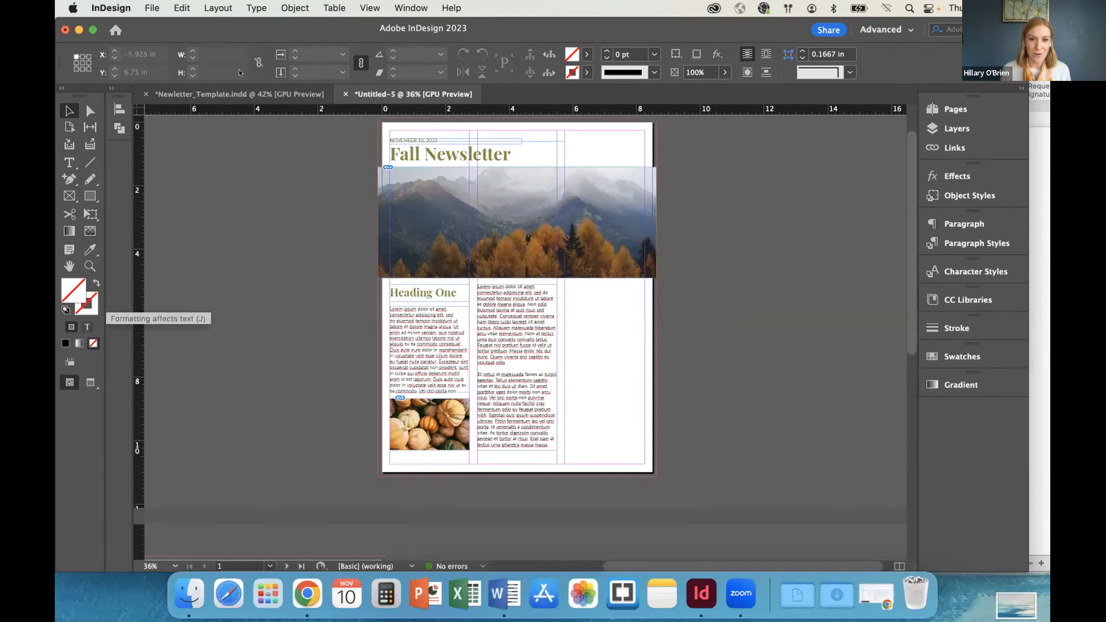
Check the template's sidebar and draw a rectangle about 2.875 by 6.75 in over the third column, overlapping the photo and extending to the bleed
click(205, 95)
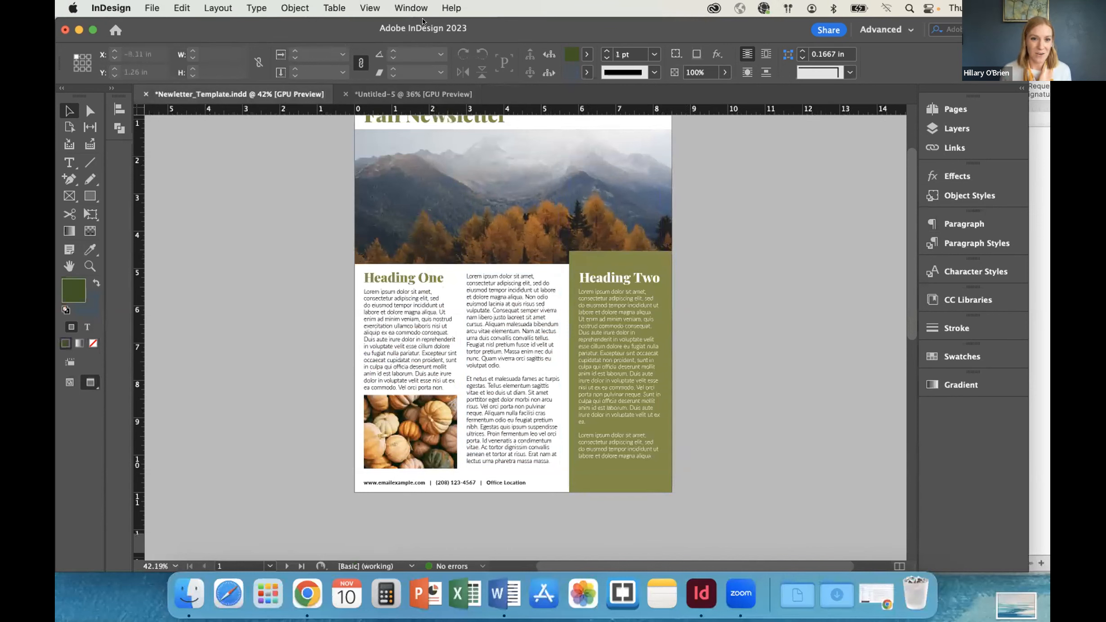
click(405, 94)
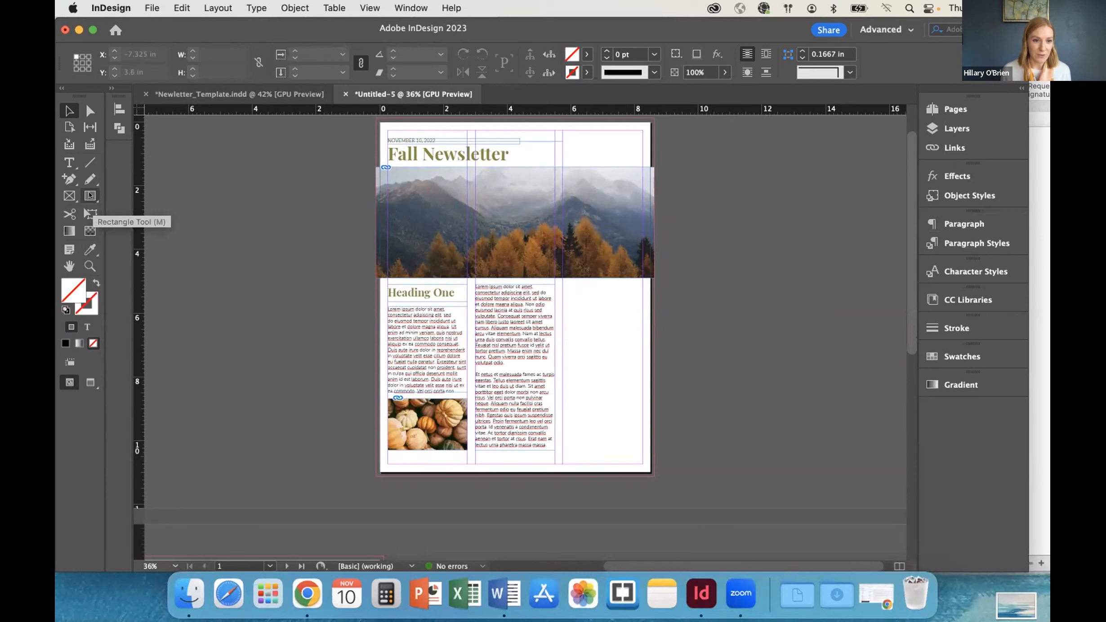
click(89, 195)
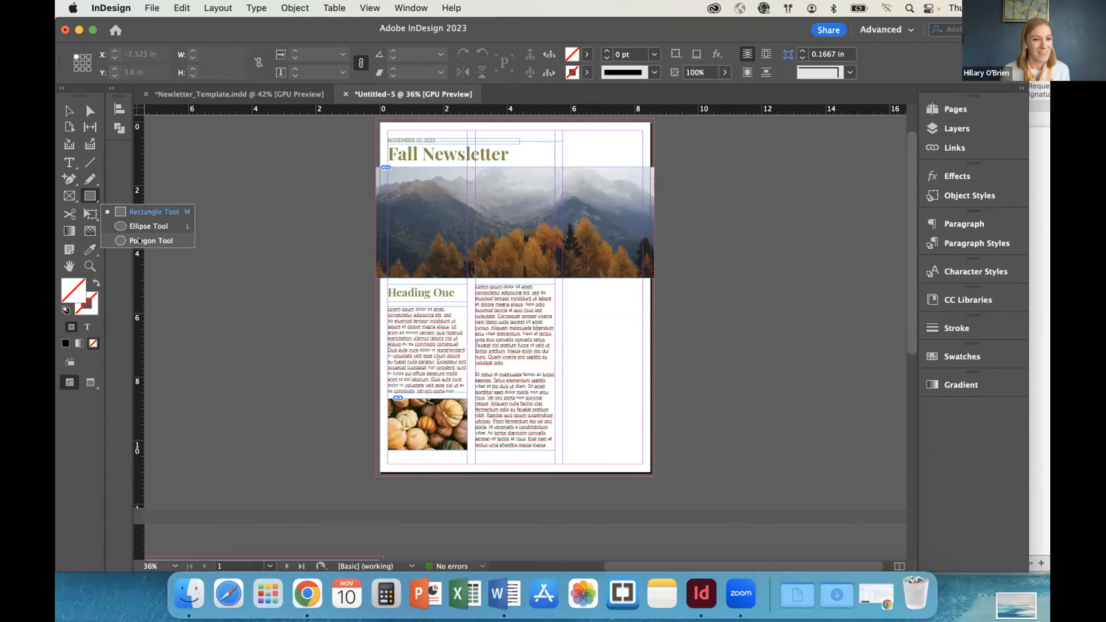
click(126, 209)
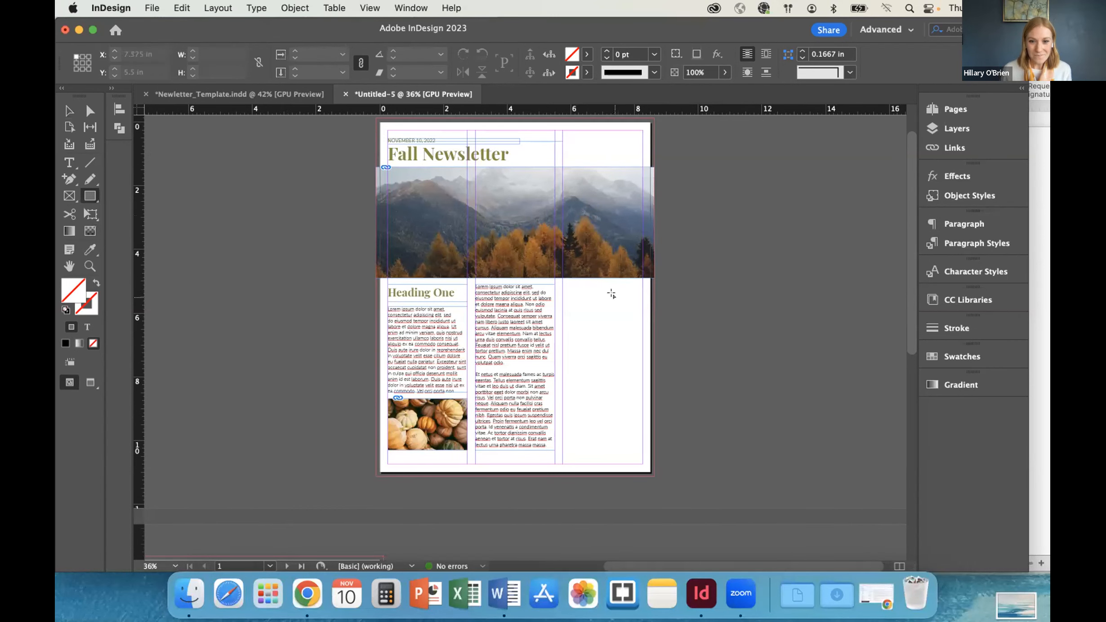
scroll(611, 294, up, 2)
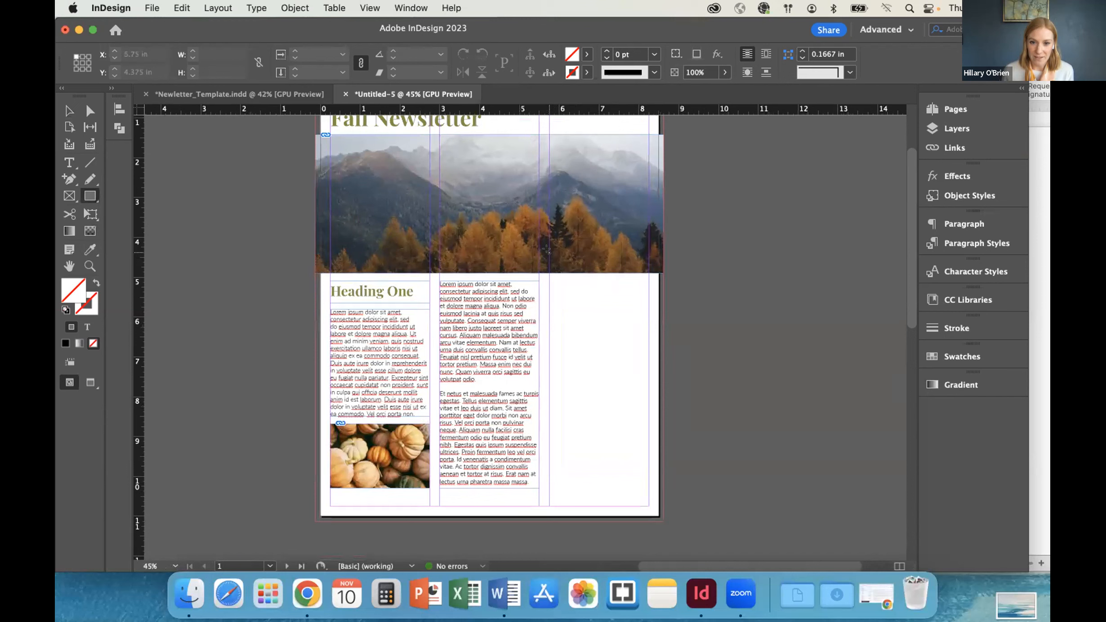
drag(546, 250, 663, 521)
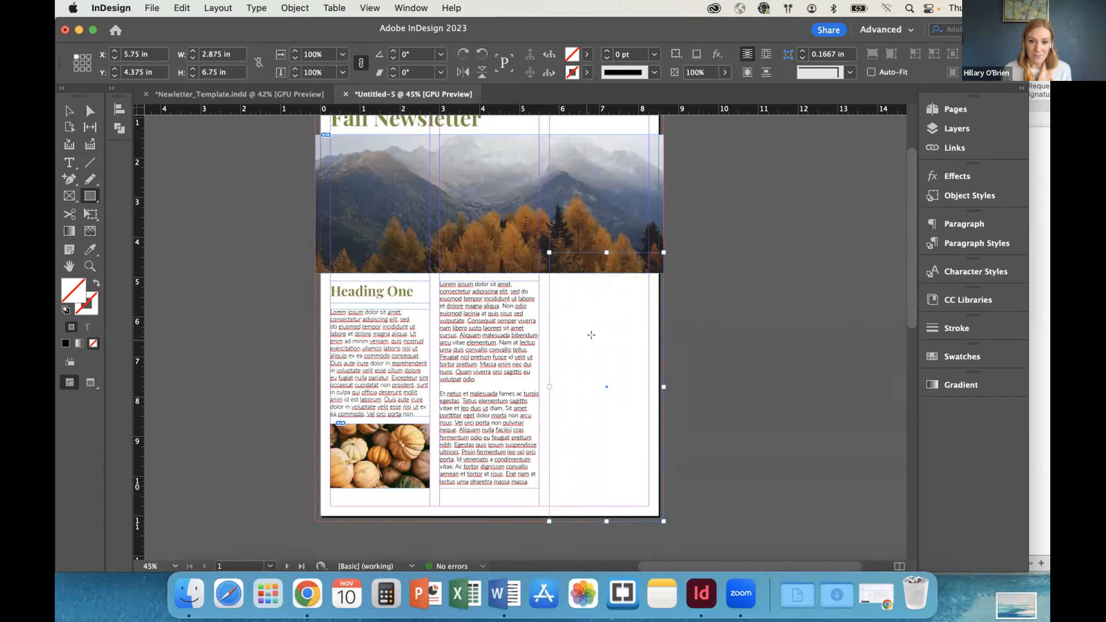
Fill the sidebar rectangle with the green sampled from the Heading One text and deselect it
click(85, 249)
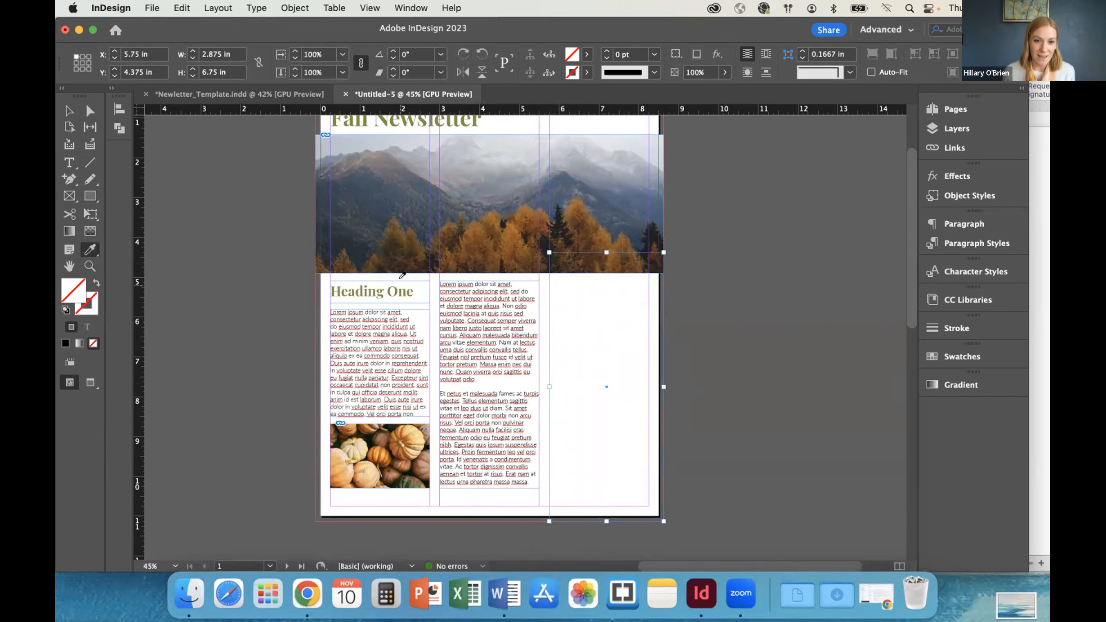
scroll(406, 282, up, 2)
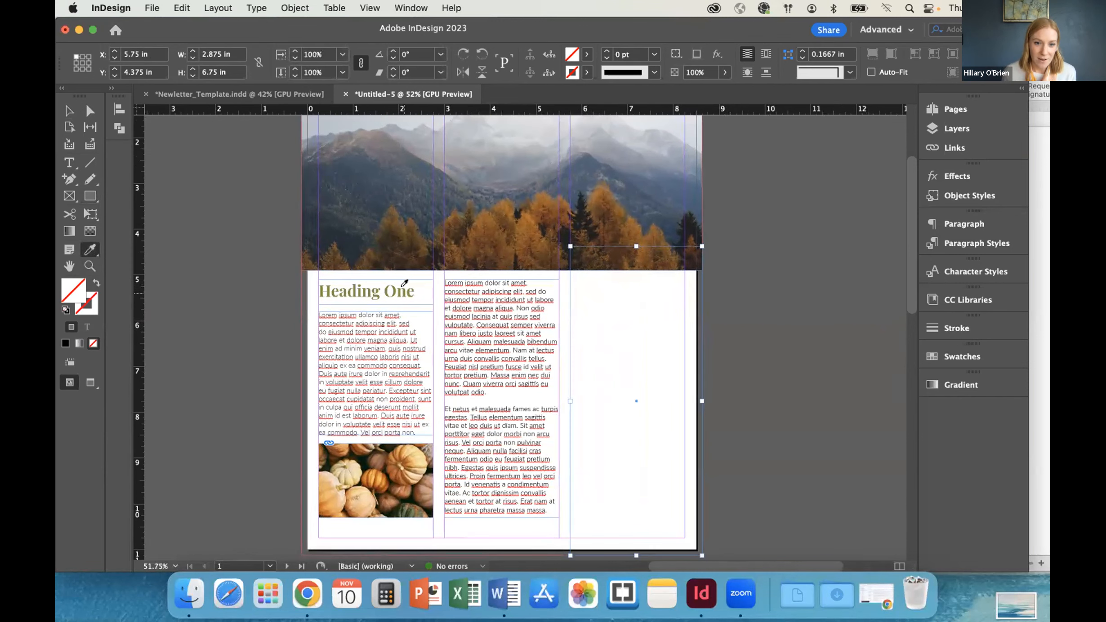
click(404, 283)
key(v)
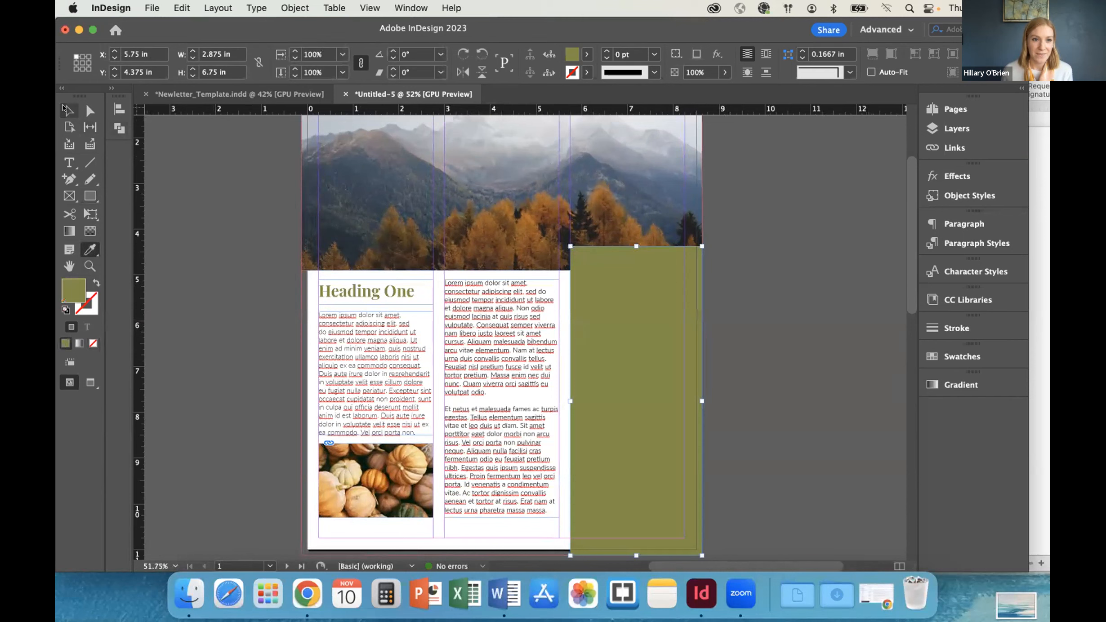
click(179, 272)
Duplicate the Heading One text frame onto the green sidebar at X 6 in, level with the original heading
scroll(545, 372, down, 2)
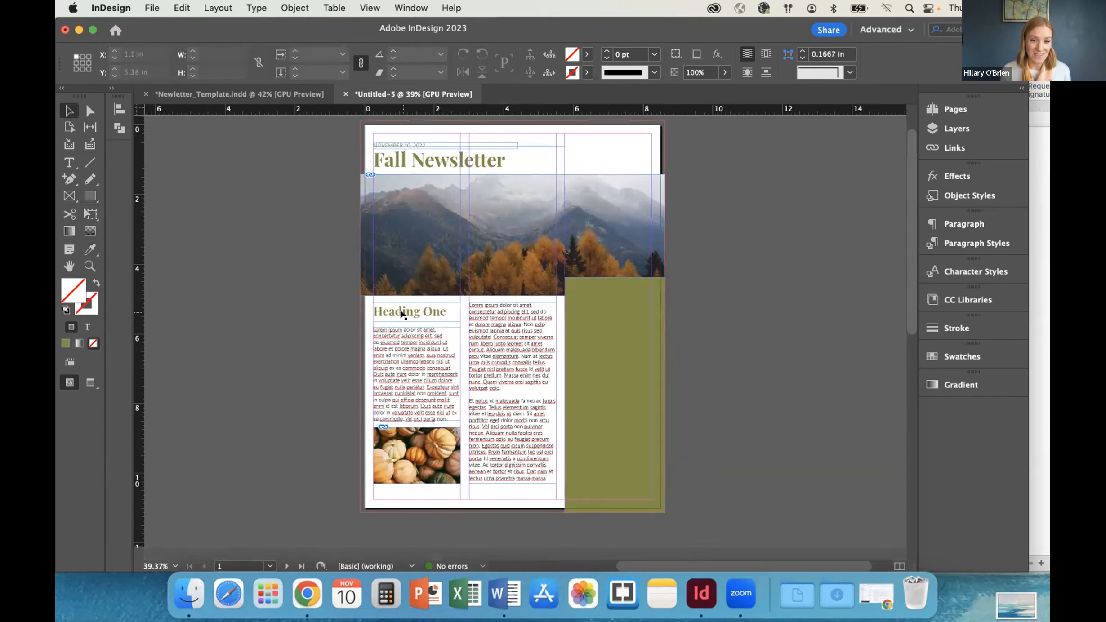
click(403, 315)
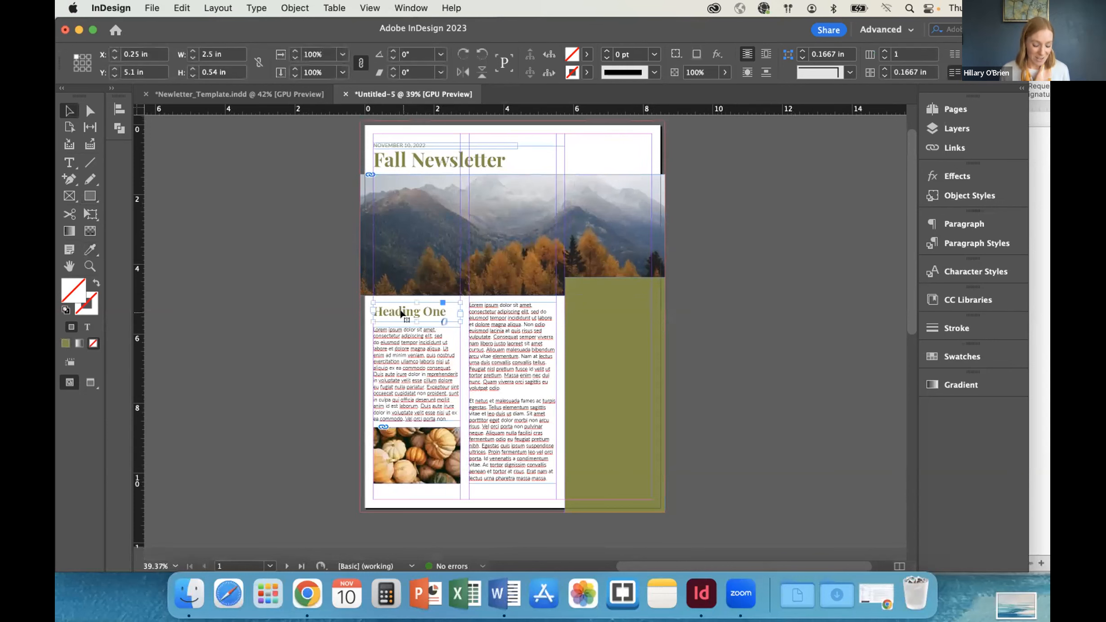
drag(401, 314, 612, 309)
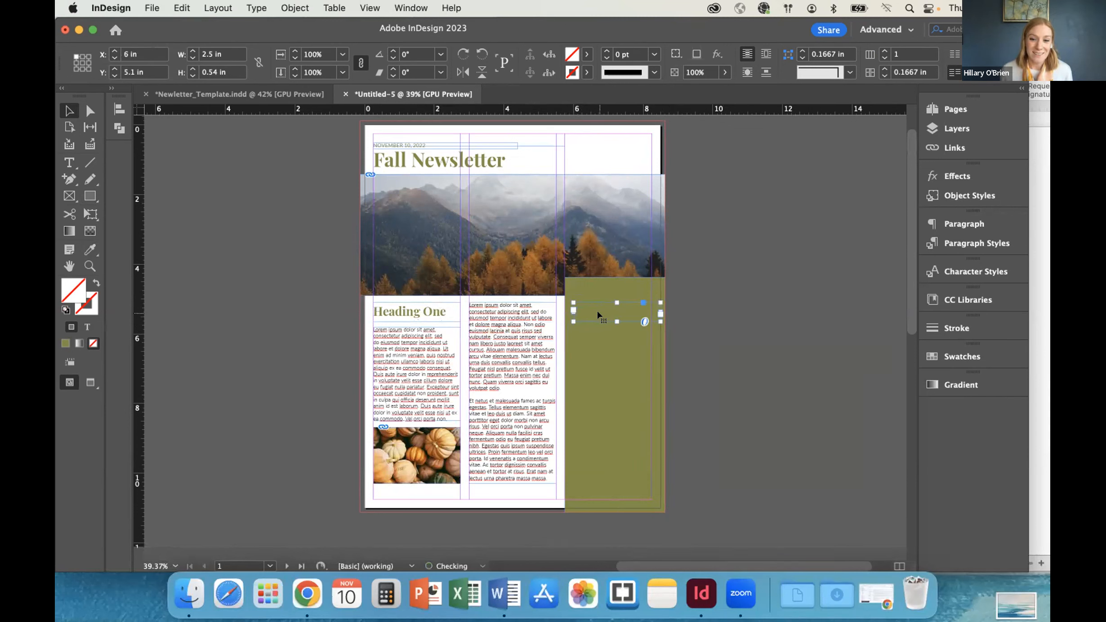
Change the text color of the duplicated sidebar heading to white (ffffff)
double_click(597, 311)
key(super+a)
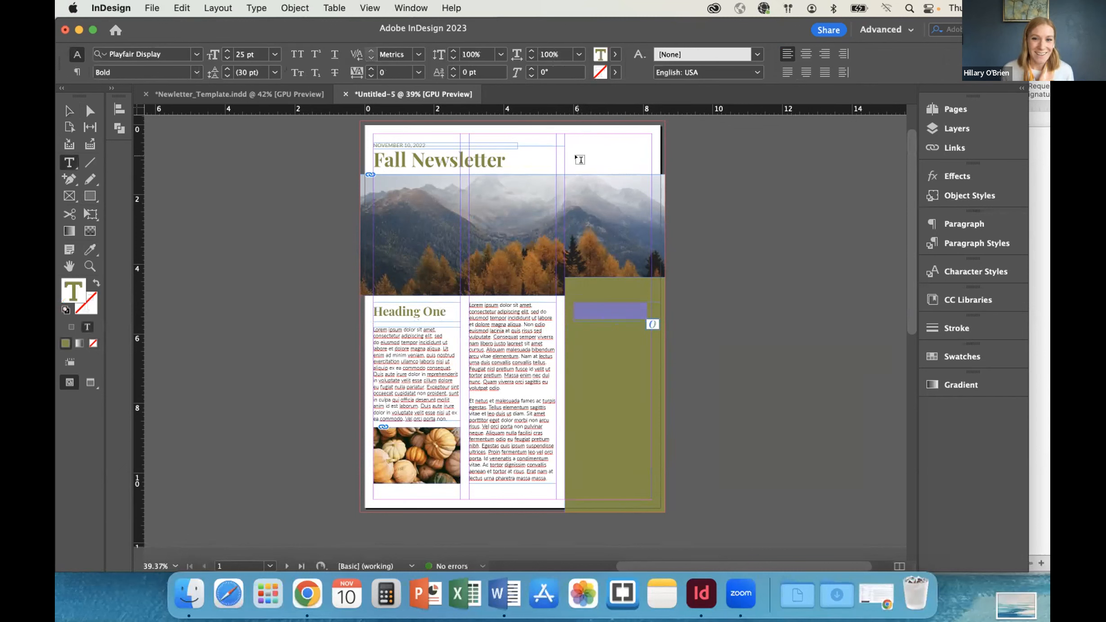
double_click(71, 291)
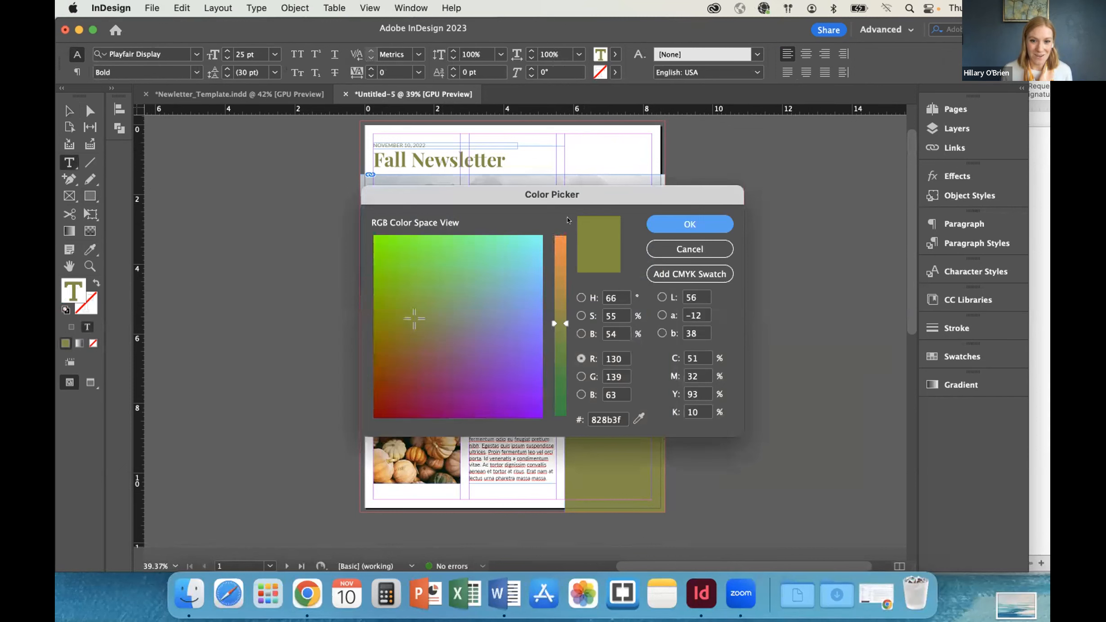
mouse_move(560, 320)
mouse_down()
mouse_move(560, 235)
mouse_move(541, 233)
mouse_move(549, 224)
mouse_up()
click(534, 236)
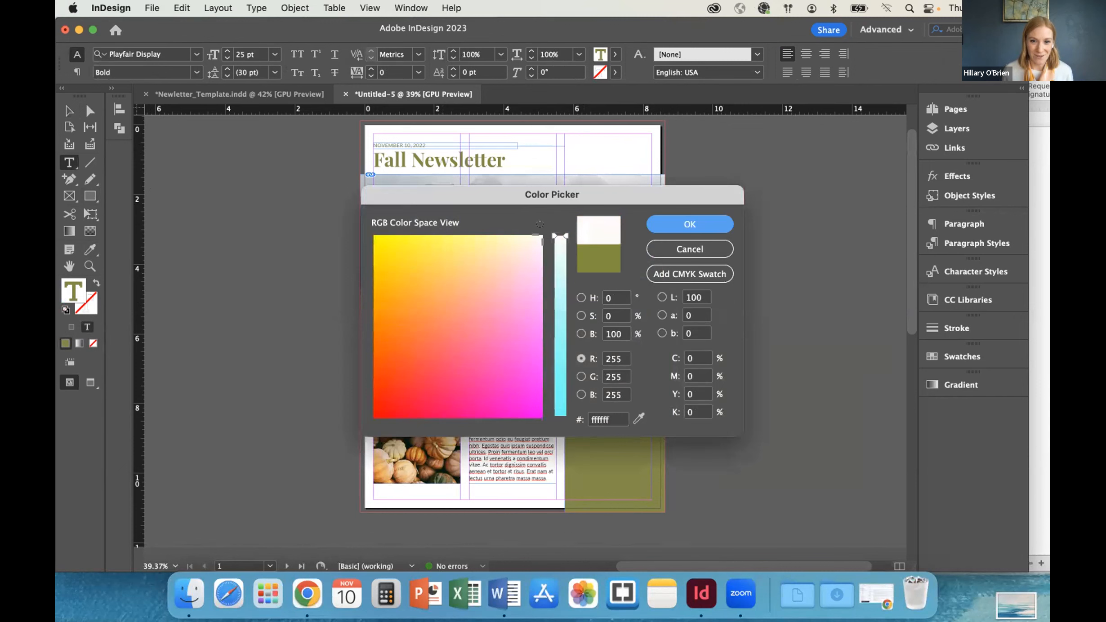
click(708, 225)
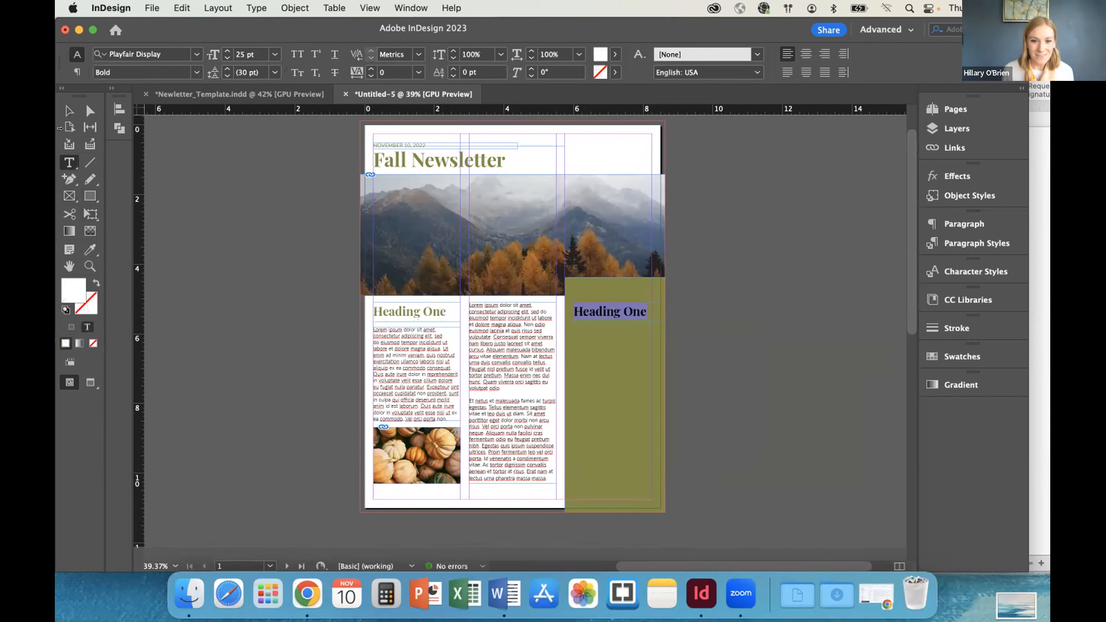
Change the sidebar heading's wording to "Heading Two" and deselect the frame
click(642, 304)
drag(646, 306, 622, 310)
text(Two)
click(68, 110)
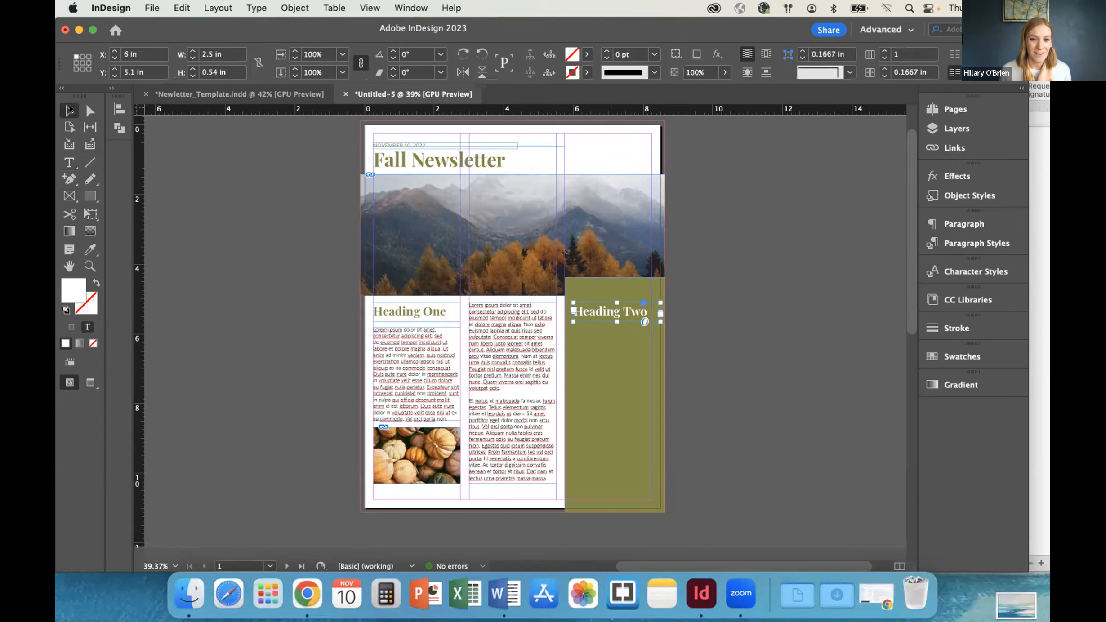
click(289, 378)
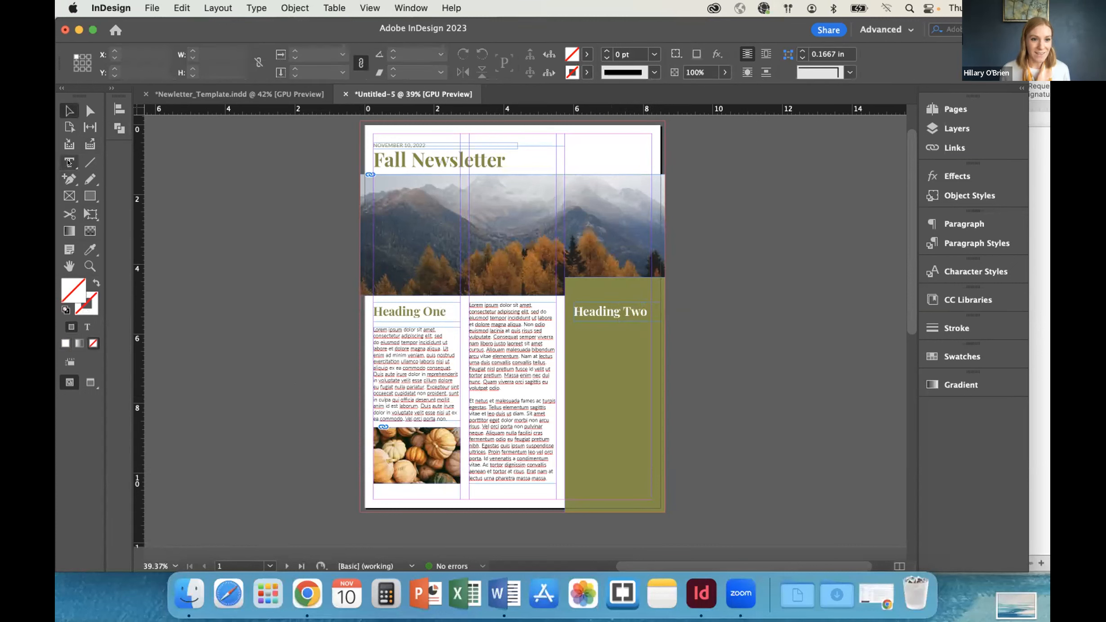
Draw a text frame about 2.25 by 4.5 in below Heading Two on the green sidebar
click(66, 162)
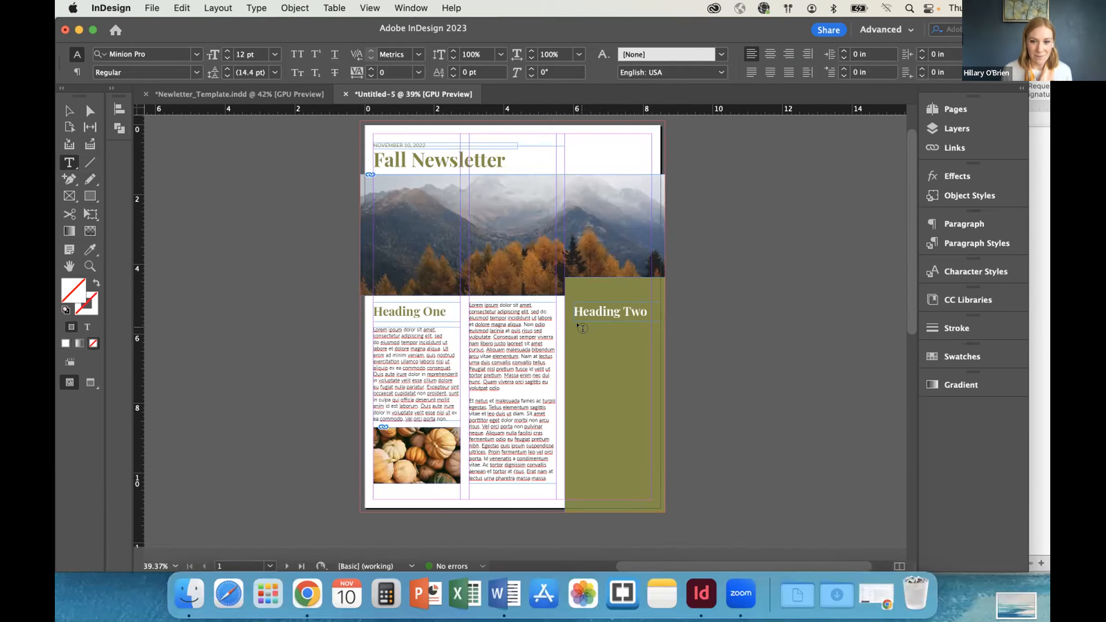
drag(574, 327, 648, 480)
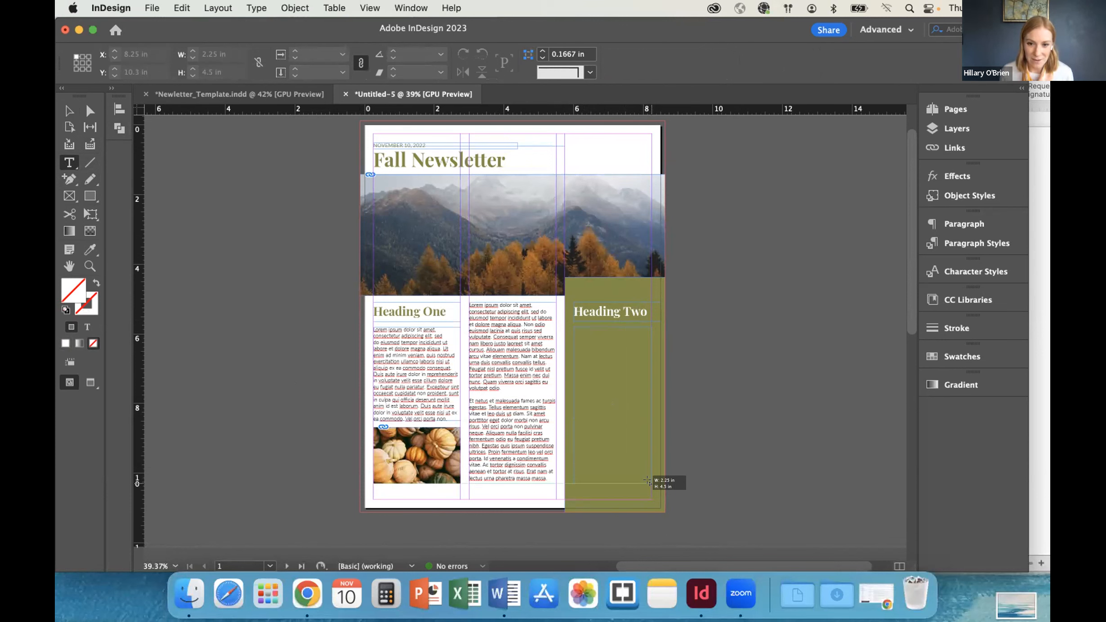
drag(647, 480, 648, 480)
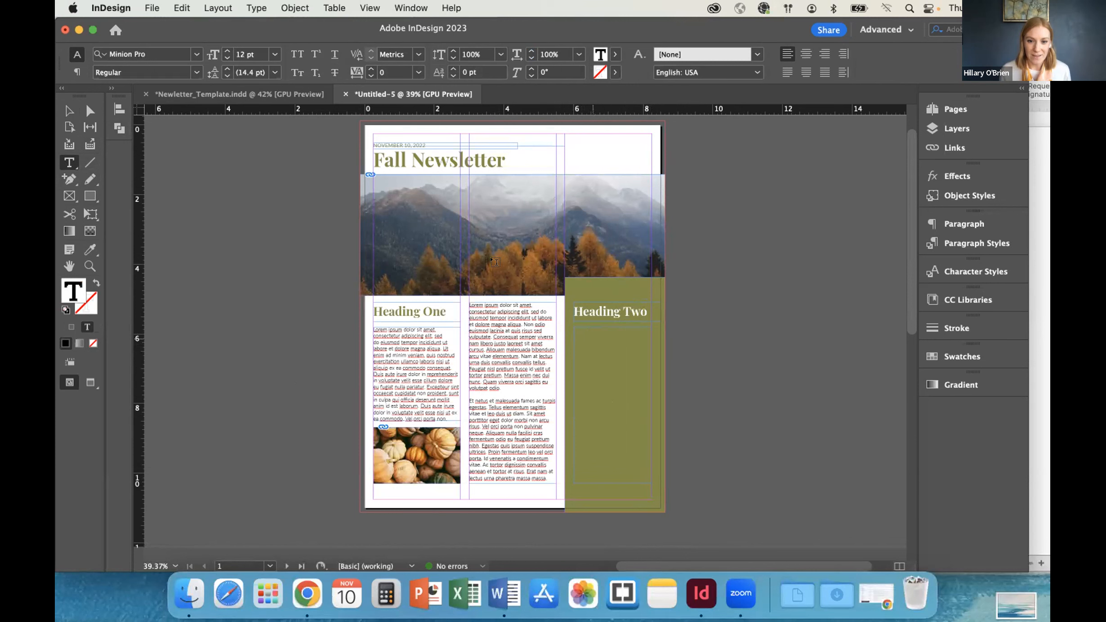
Set the type in the empty sidebar text frame to Lato Light at 11 pt
click(145, 49)
text(Lato)
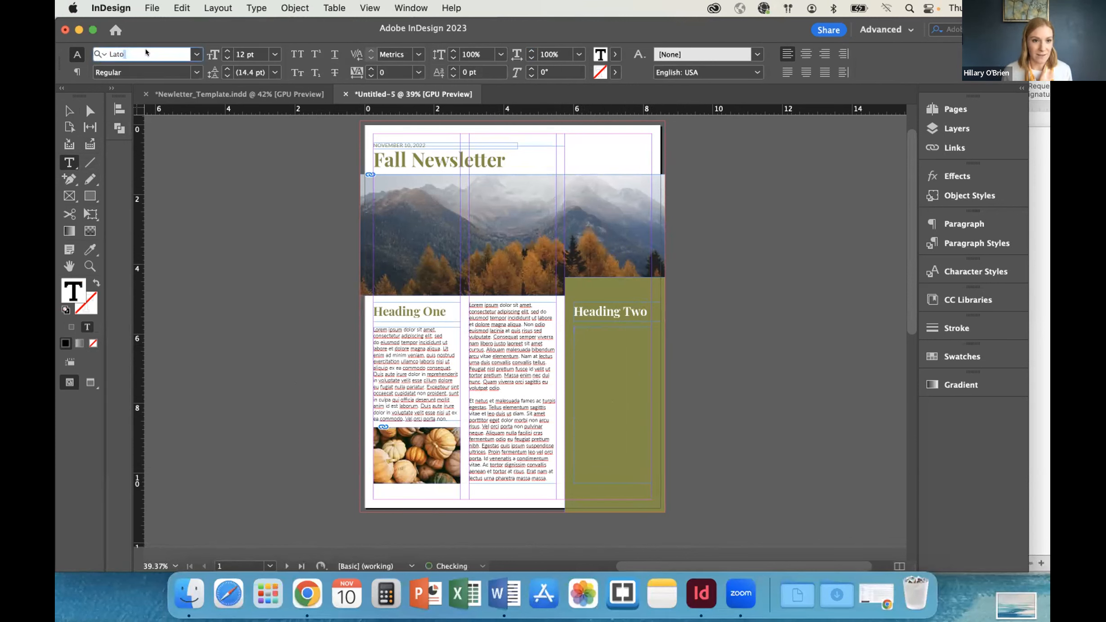
key(Return)
click(193, 73)
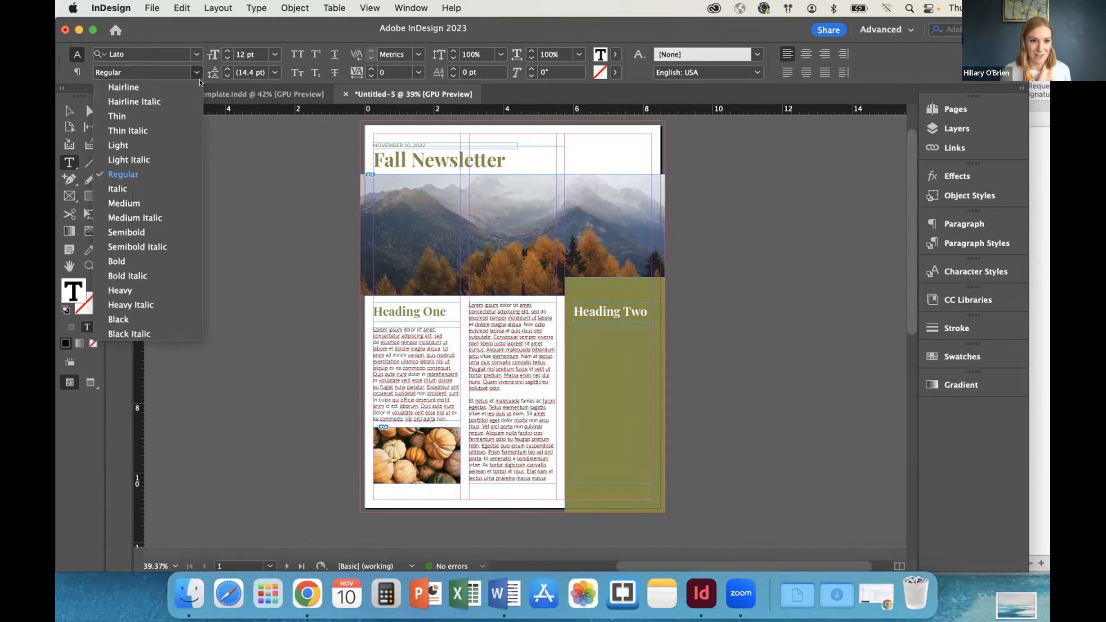
click(152, 145)
click(227, 58)
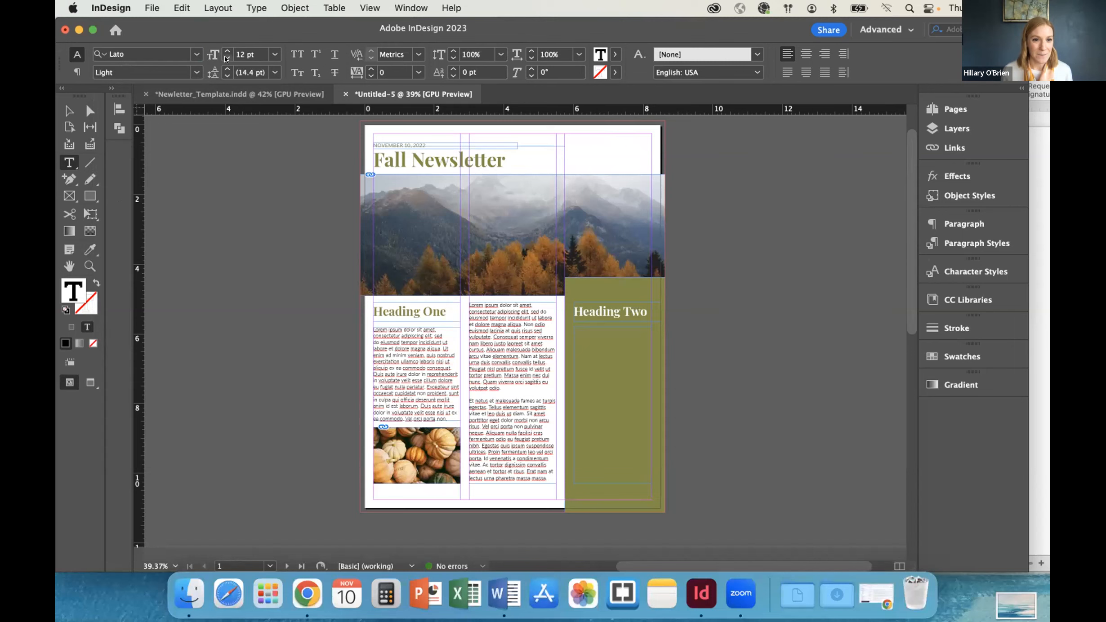
Copy both Heading Two paragraphs from the Newsletter-Text document in Word and paste them into the sidebar text frame in InDesign
click(1035, 269)
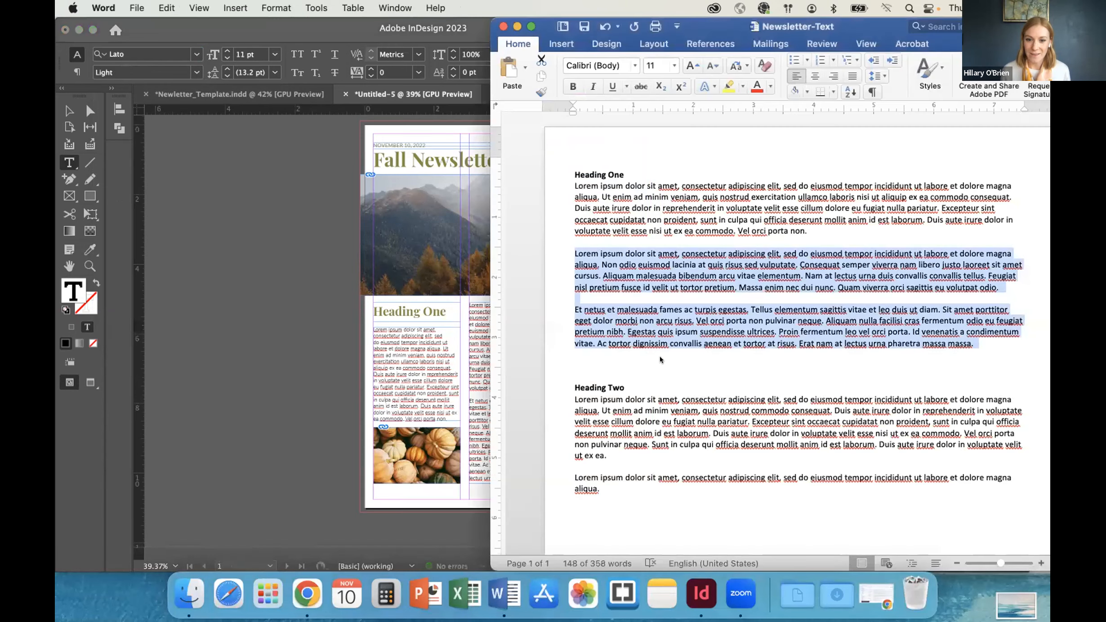
drag(611, 484, 523, 396)
click(391, 372)
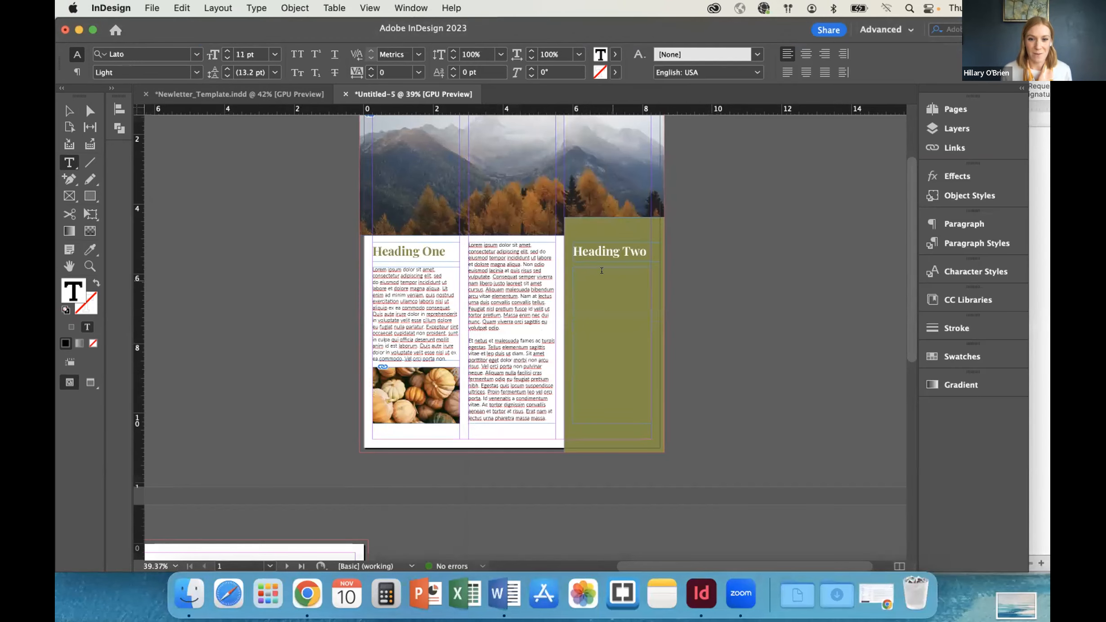
click(600, 271)
text(Lorem ipsum dolor sit amet, consectetur adipiscing elit, sed do eiusmod tempor incididunt ut labore et dolore magna aliqua. Ut enim ad minim veniam, quis nostrud commodo consequat. Duis aute irure dolor in reprehenderit in voluptate velit esse cillum dolore eu fugiat nulla pariatur. Excepteur sint occaecat cupidatat non proident, sunt in culpa qui officia deserunt mollit anim id est laborum. Duis aute irure dolor in voluptate velit esse nisi ut ex ea commodo. Vel orci porta non pulvinar neque. Sunt in culpa qui officia deserunt mollit anim id est laborum. Duis aute irure dolor in voluptate velit esse nisi ut ex ea.  Lorem ipsum dolor sit amet, consectetur adipiscing elit, sed do eiusmod tempor incididunt ut labore et dolore magna aliqua.)
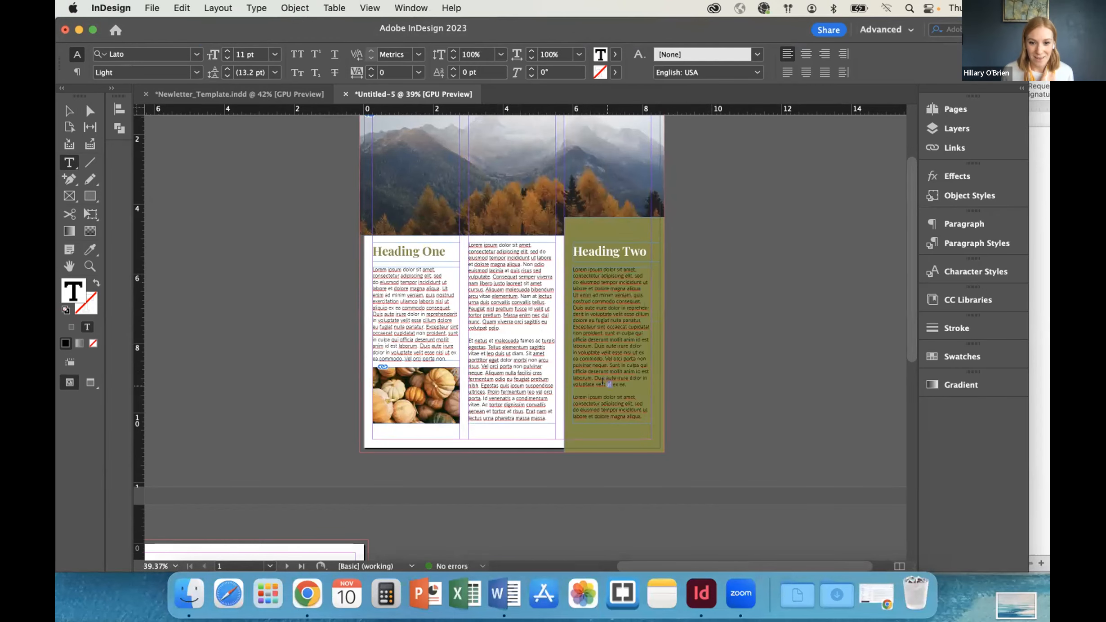
Make all the sidebar body text white by sampling the Heading Two color with the Eyedropper, and deselect the frame
triple_click(603, 381)
click(569, 269)
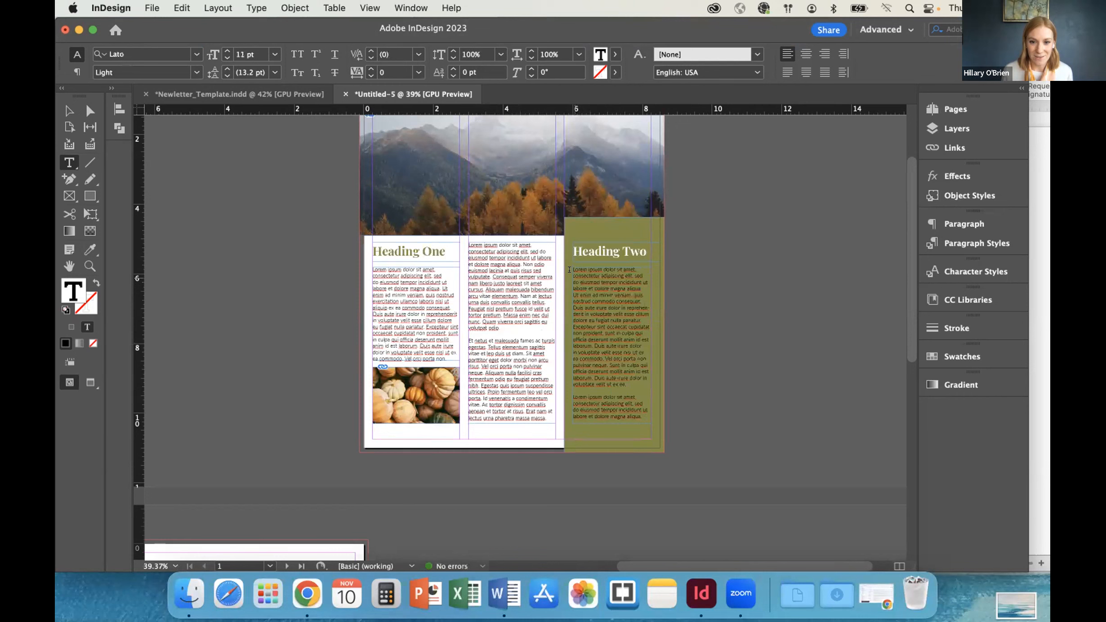
drag(572, 274, 645, 425)
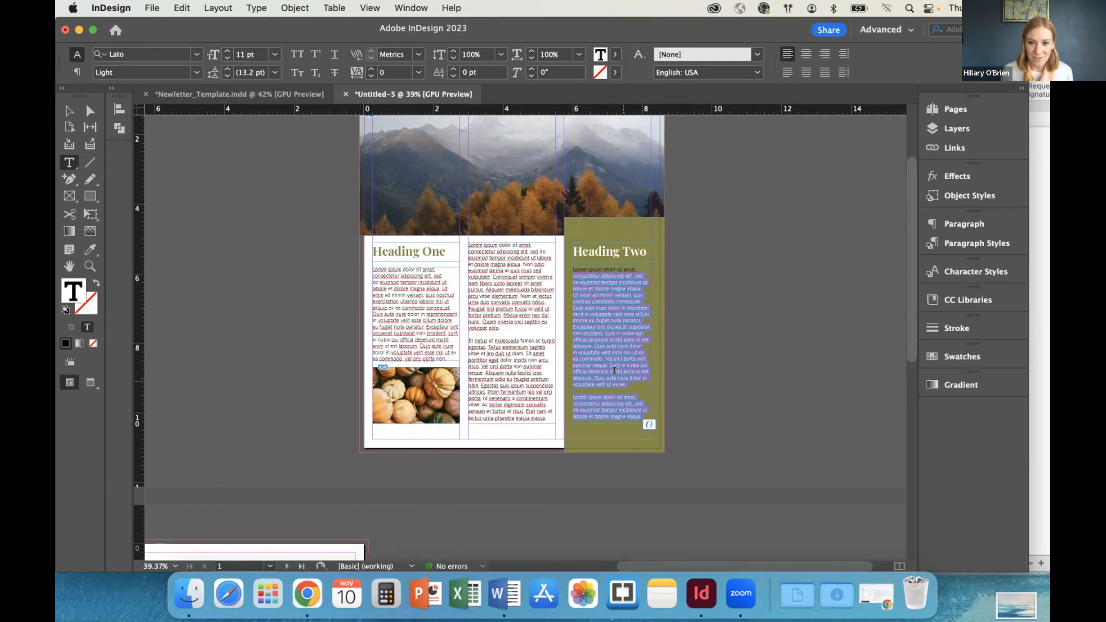
scroll(603, 318, up, 3)
click(568, 267)
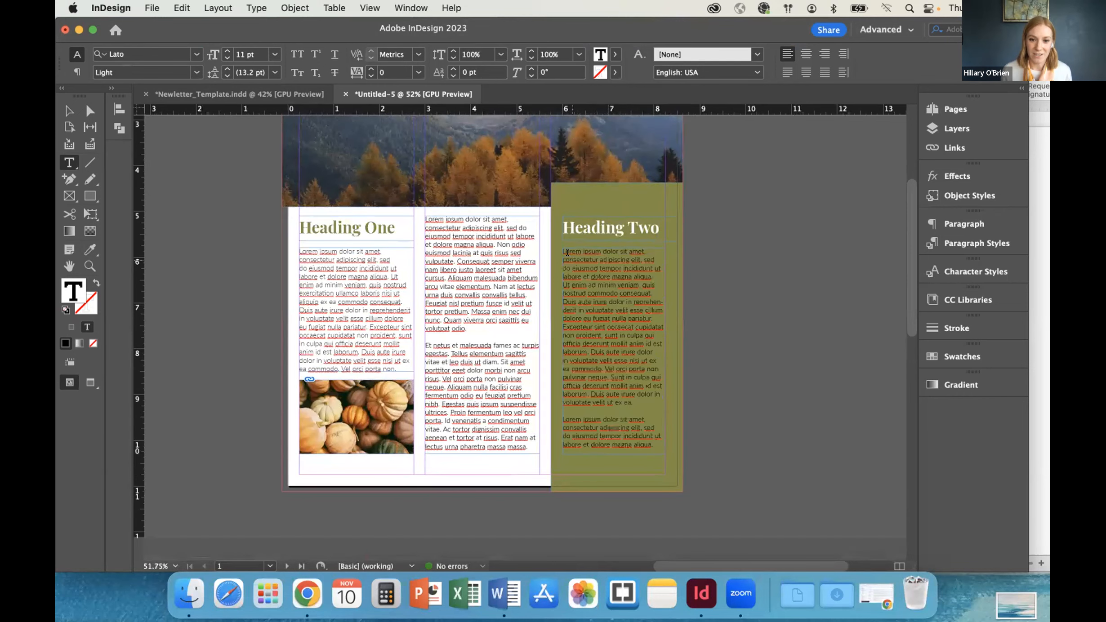
drag(562, 251, 654, 445)
click(90, 249)
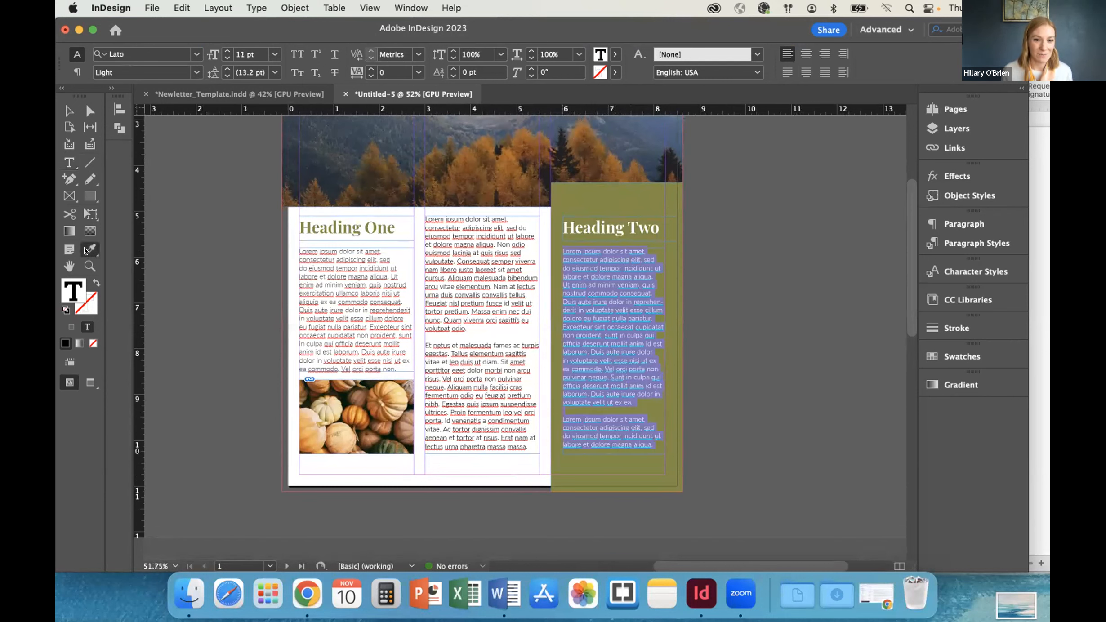
click(604, 221)
click(66, 109)
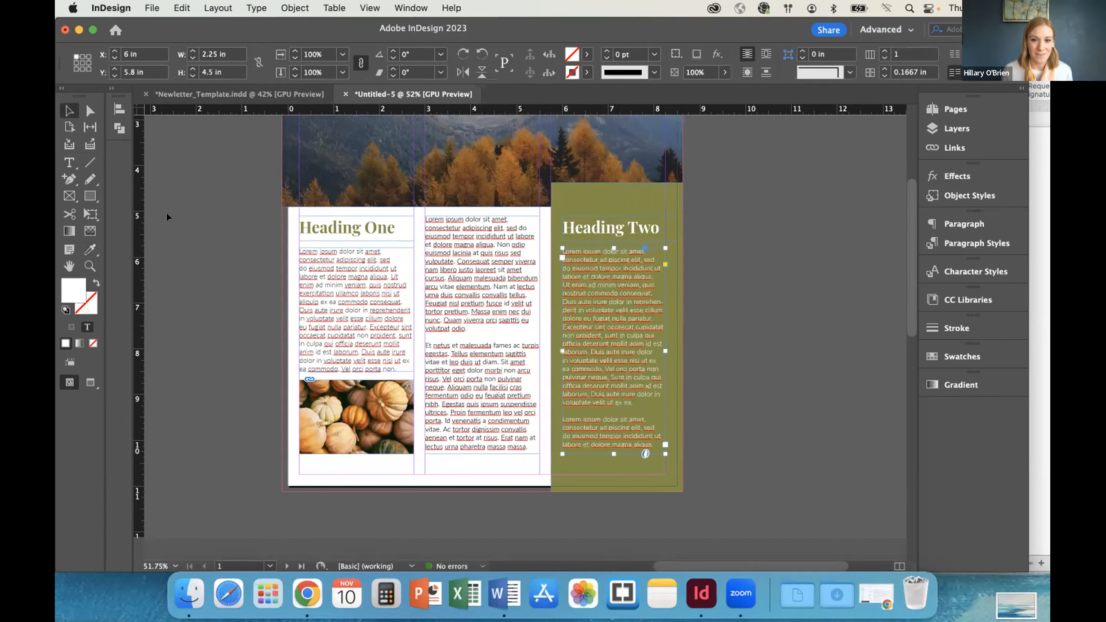
click(167, 213)
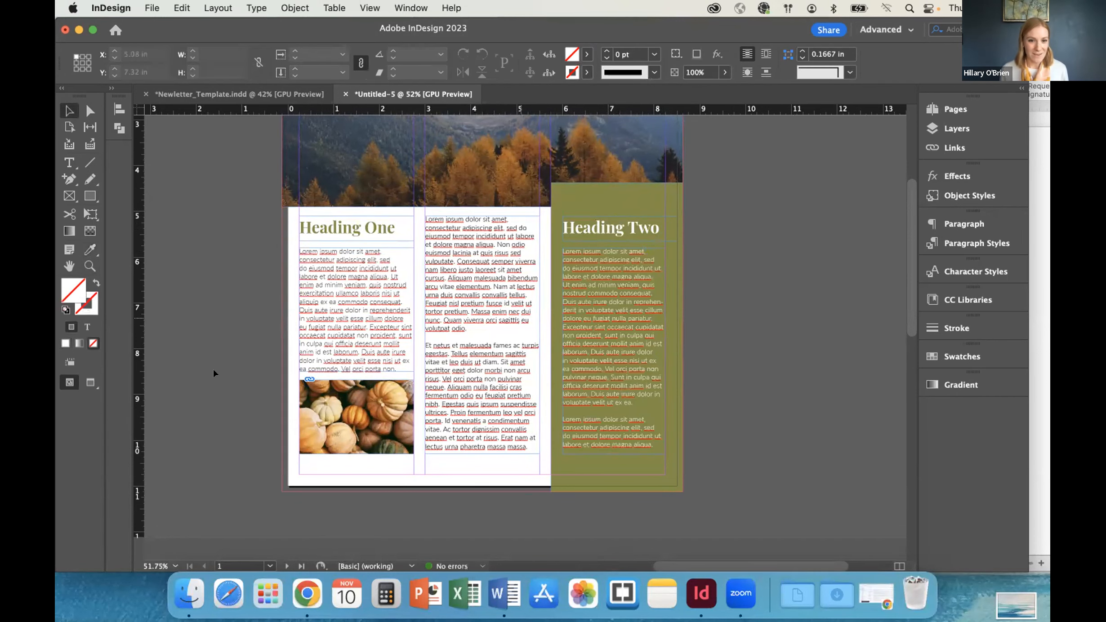
Switch to Preview mode and check the whole first page without guides
scroll(248, 345, down, 2)
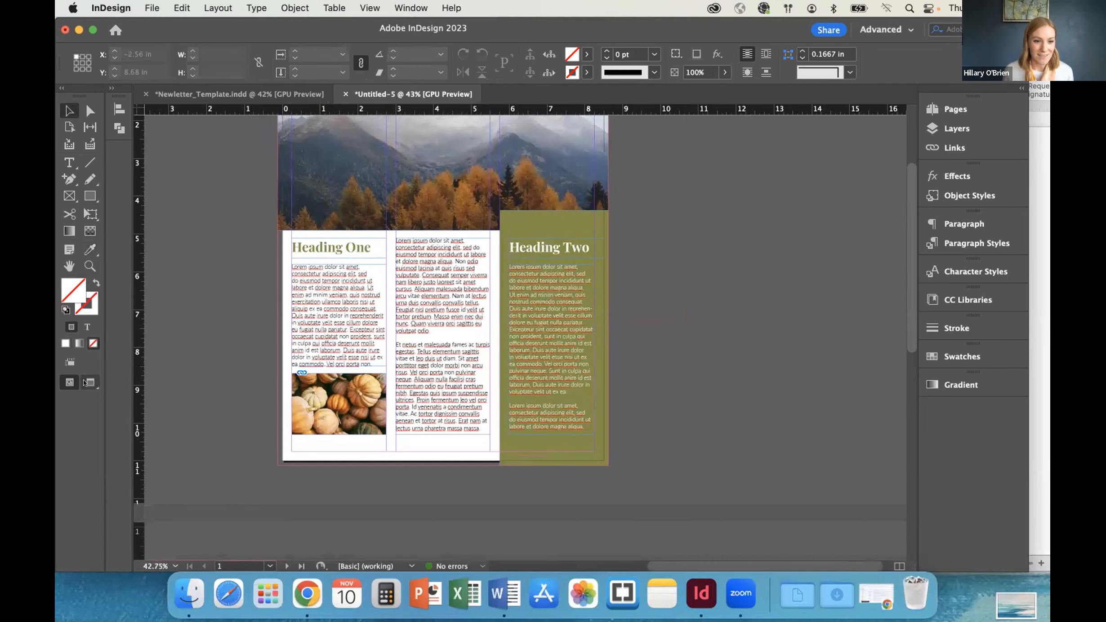
click(90, 382)
scroll(200, 340, down, 2)
scroll(200, 339, up, 2)
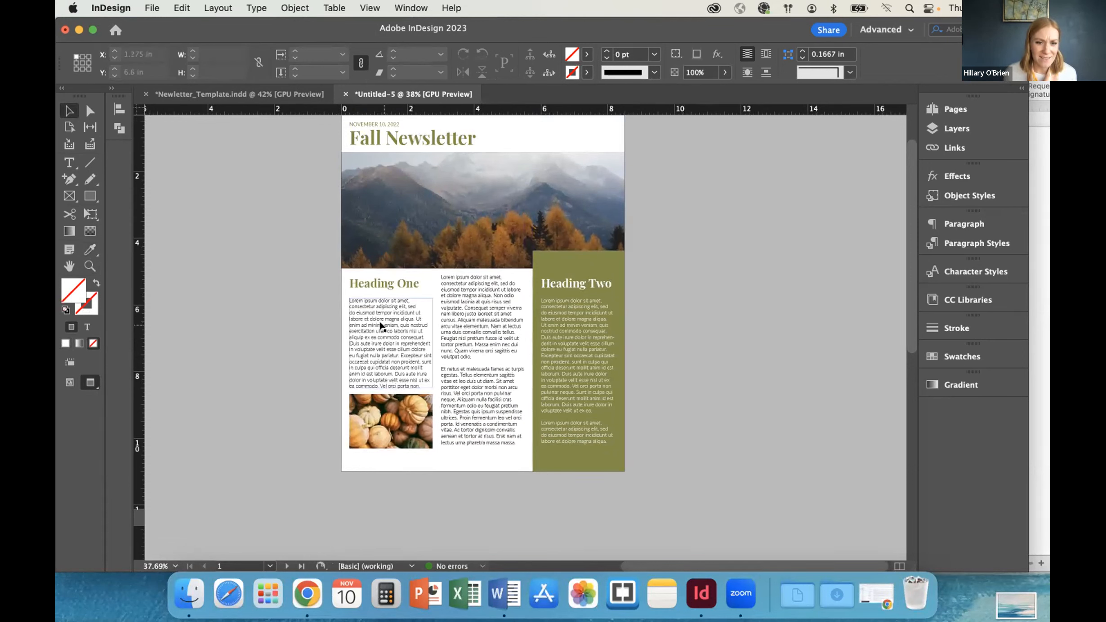
Move the Heading One body text up to Y 5.64 in and the pumpkin photo up to Y 8.575 in
drag(378, 314, 379, 314)
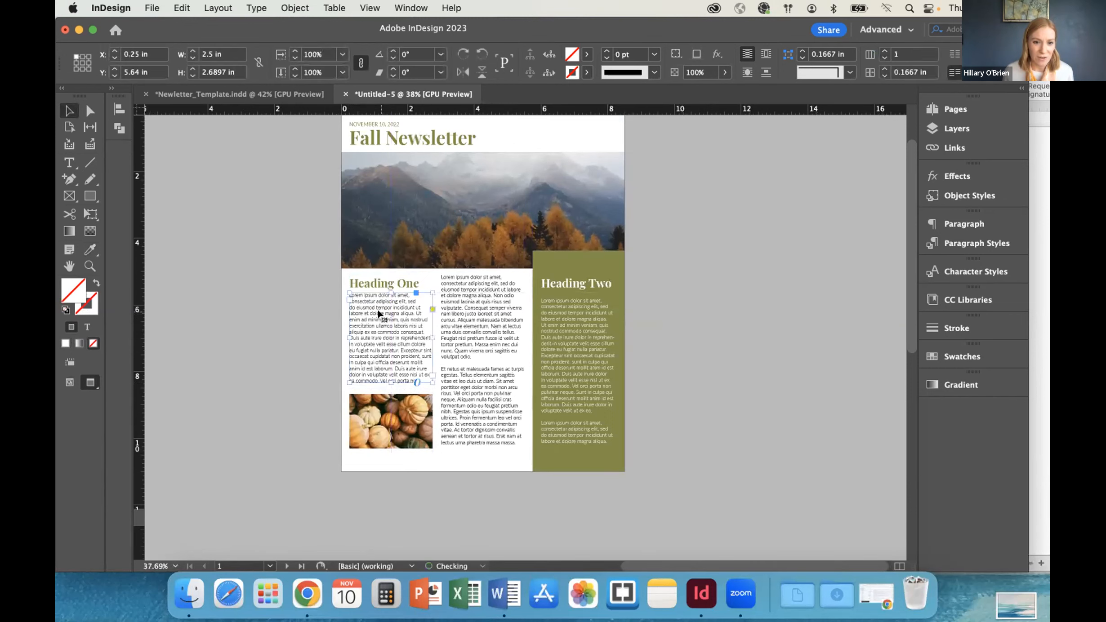
drag(376, 409, 377, 400)
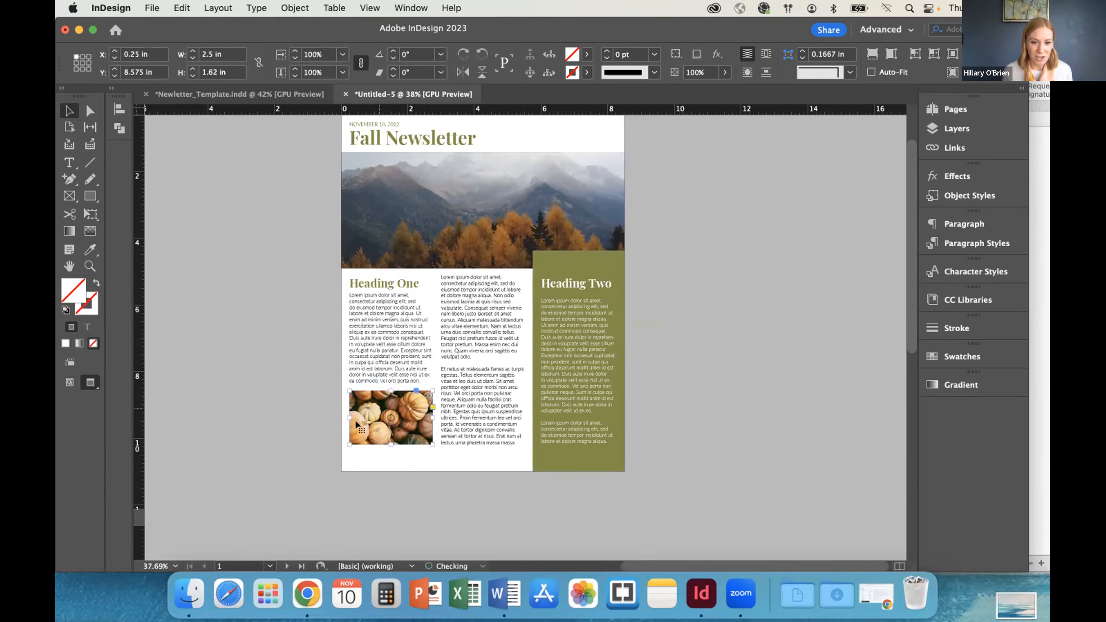
click(277, 425)
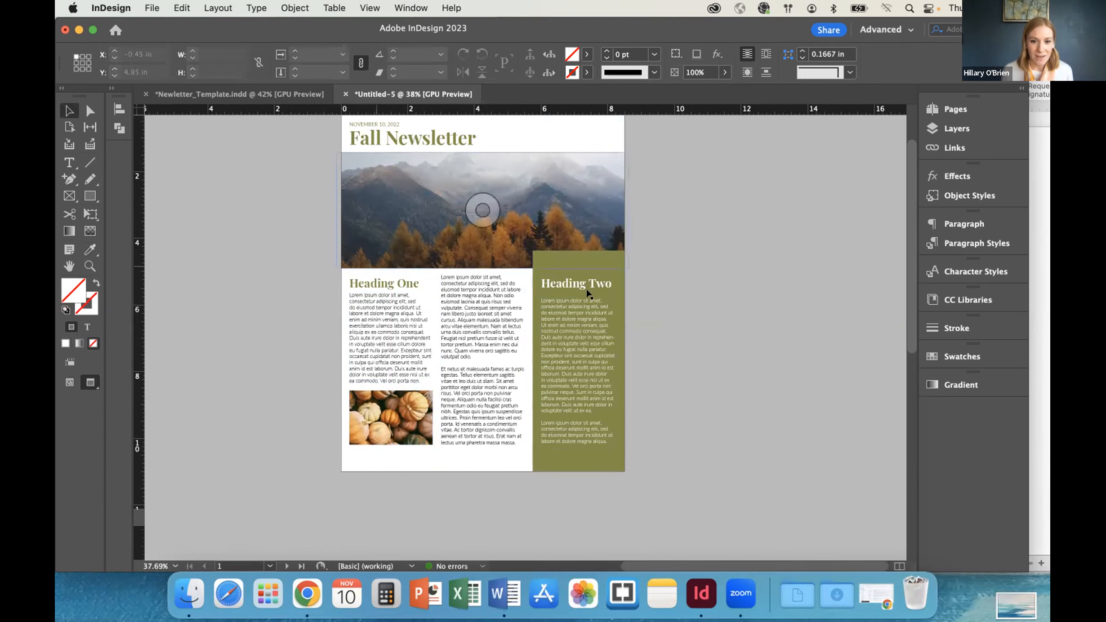
Move the sidebar body text closer to Heading Two, to about X 6.0625 in and Y 5.695 in
drag(568, 314, 567, 313)
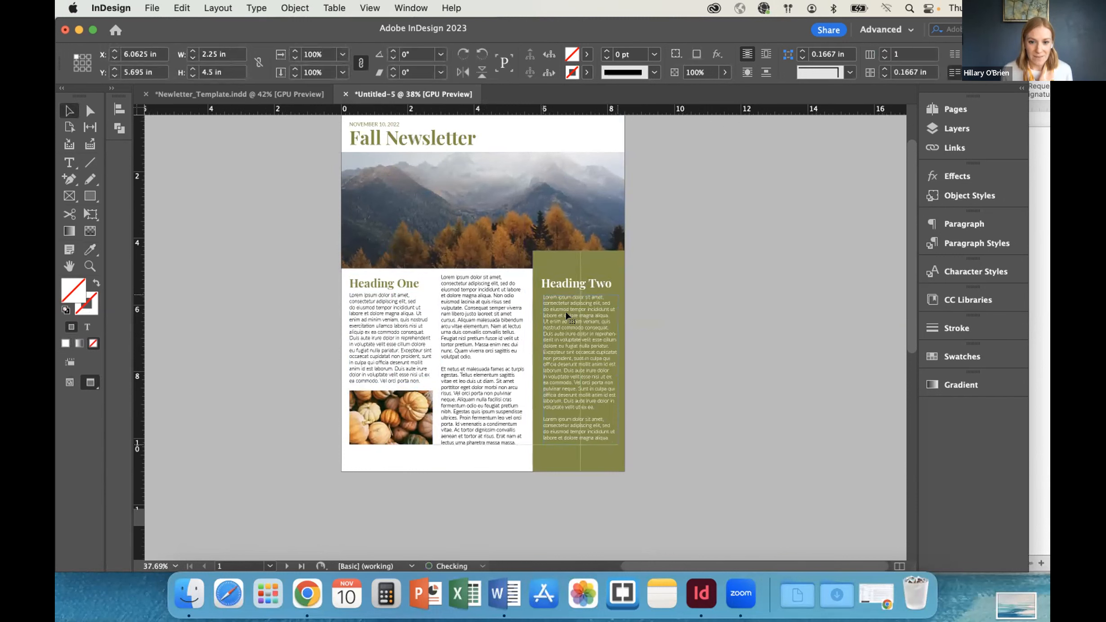
click(685, 342)
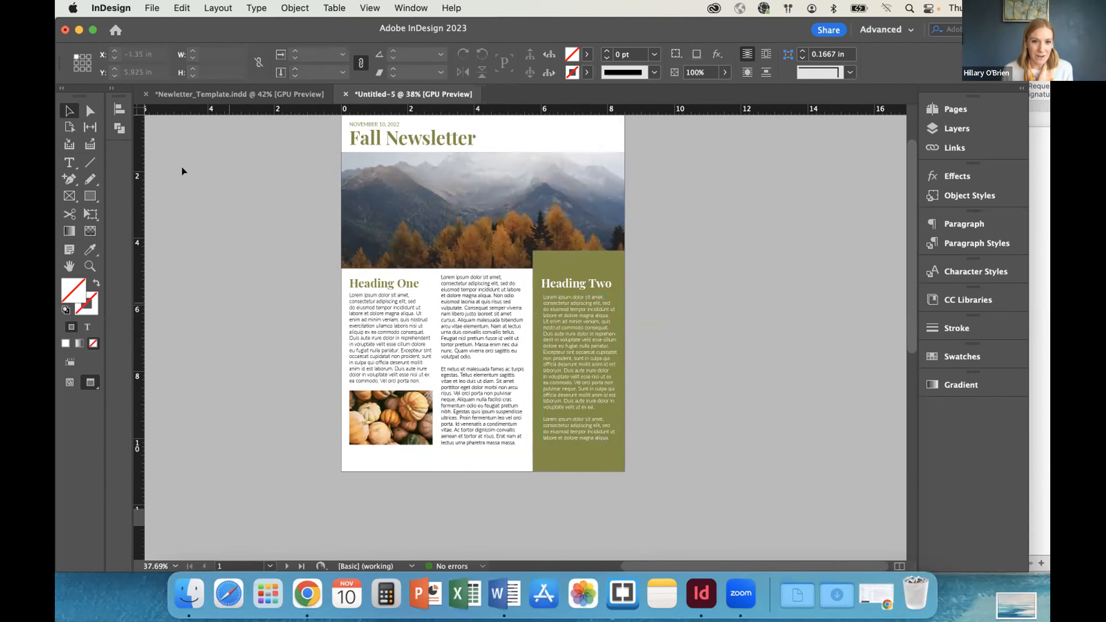
Check the footer contact line in the Newletter_Template document, and return the new newsletter to Normal view
click(182, 94)
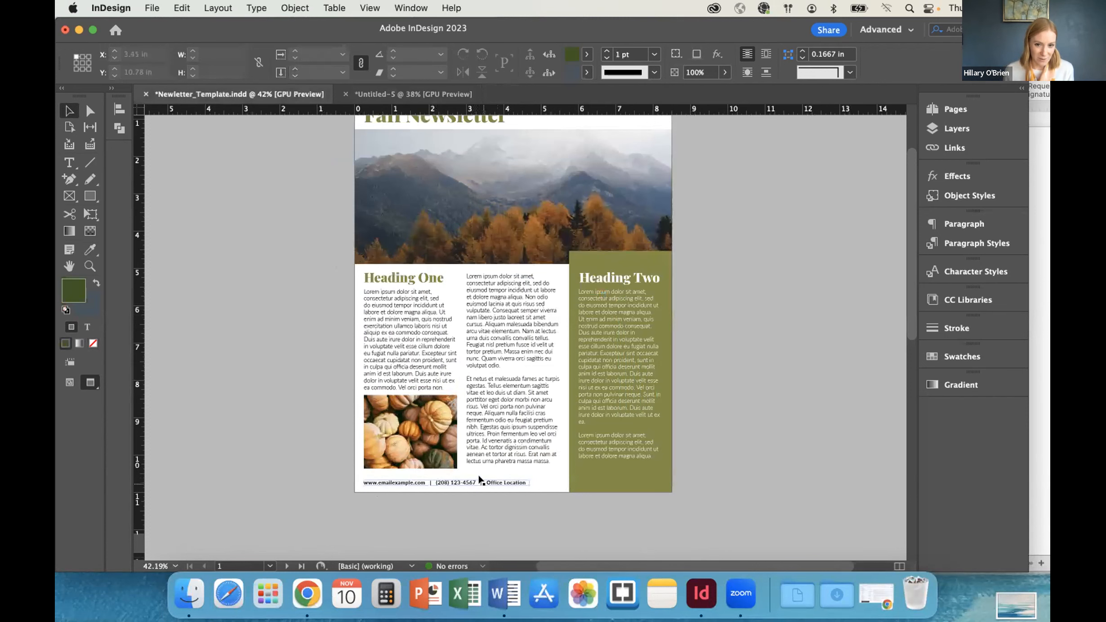
click(379, 94)
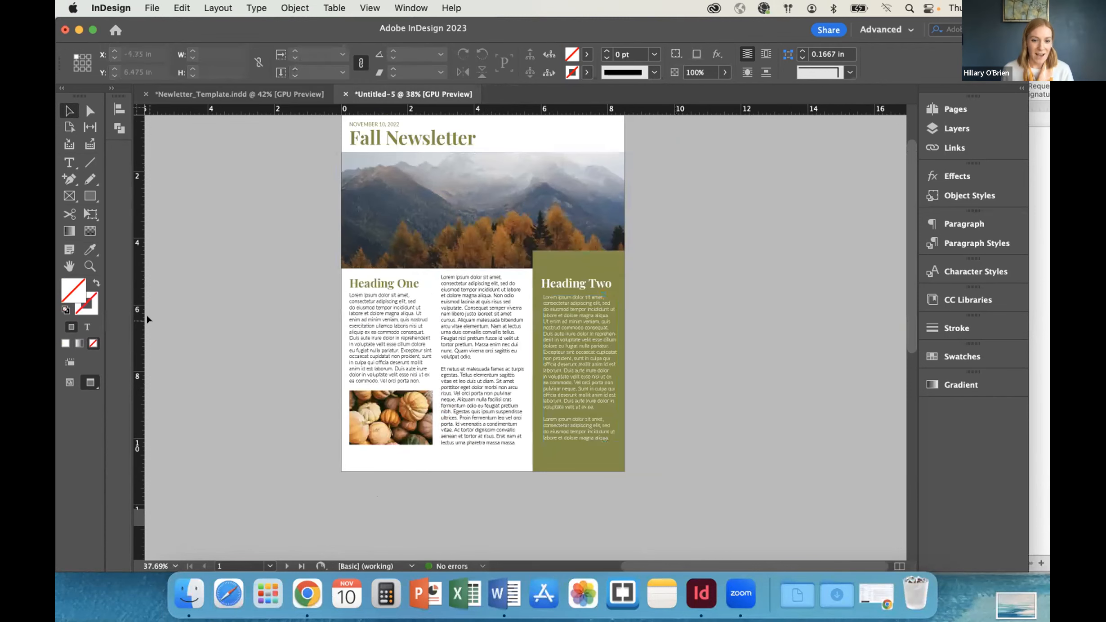
click(64, 381)
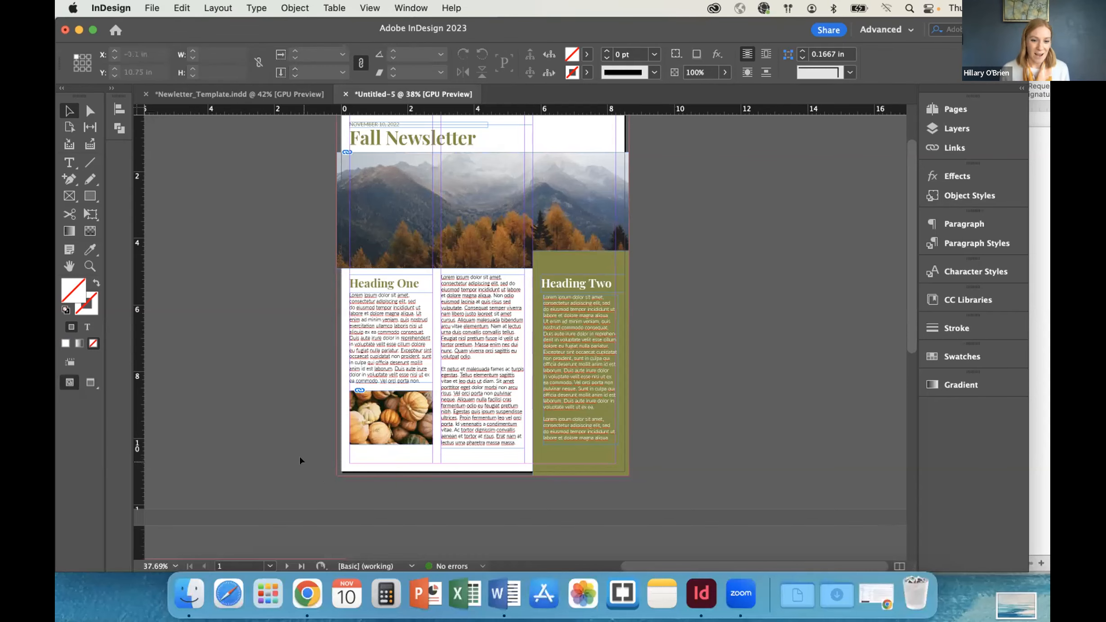
Draw a shallow footer text frame below the pumpkin photo, extending from the first column into the second
scroll(299, 456, up, 3)
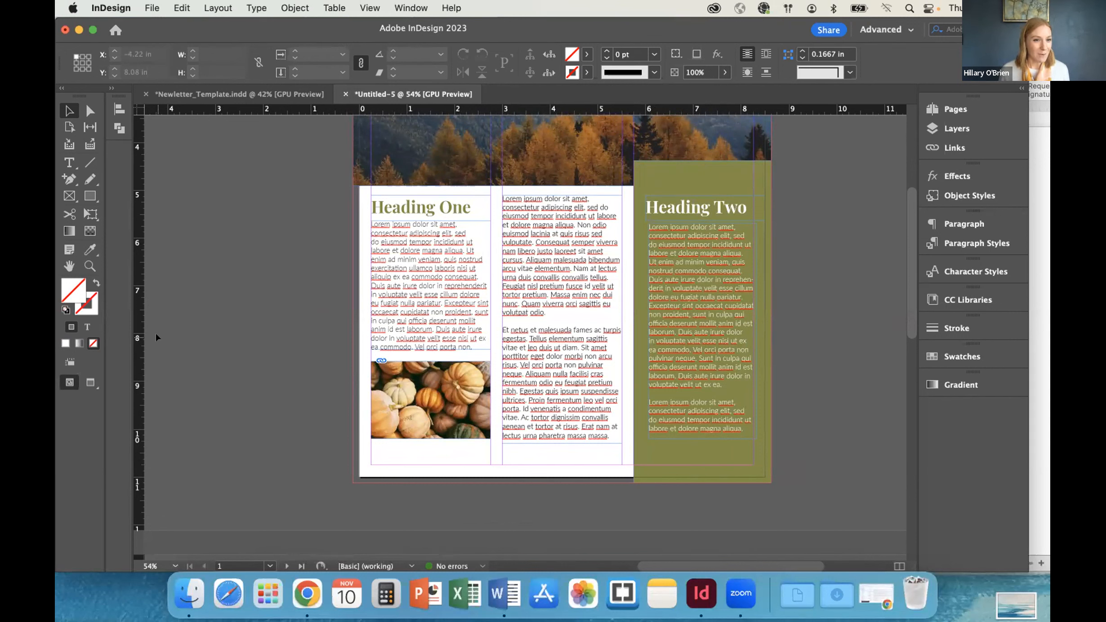
click(70, 162)
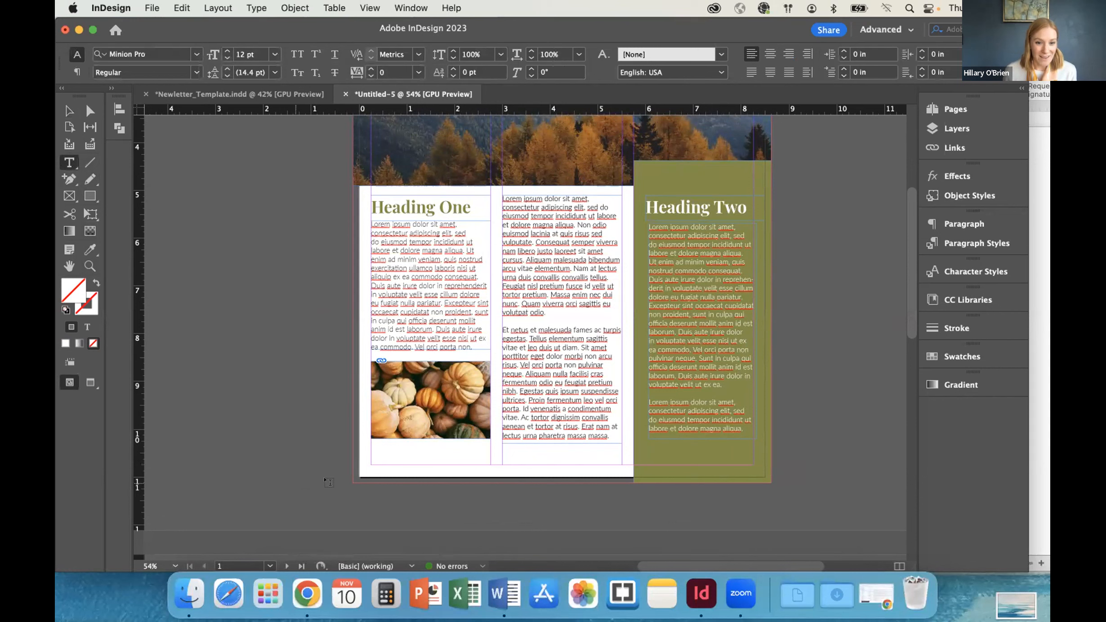
drag(368, 447, 531, 460)
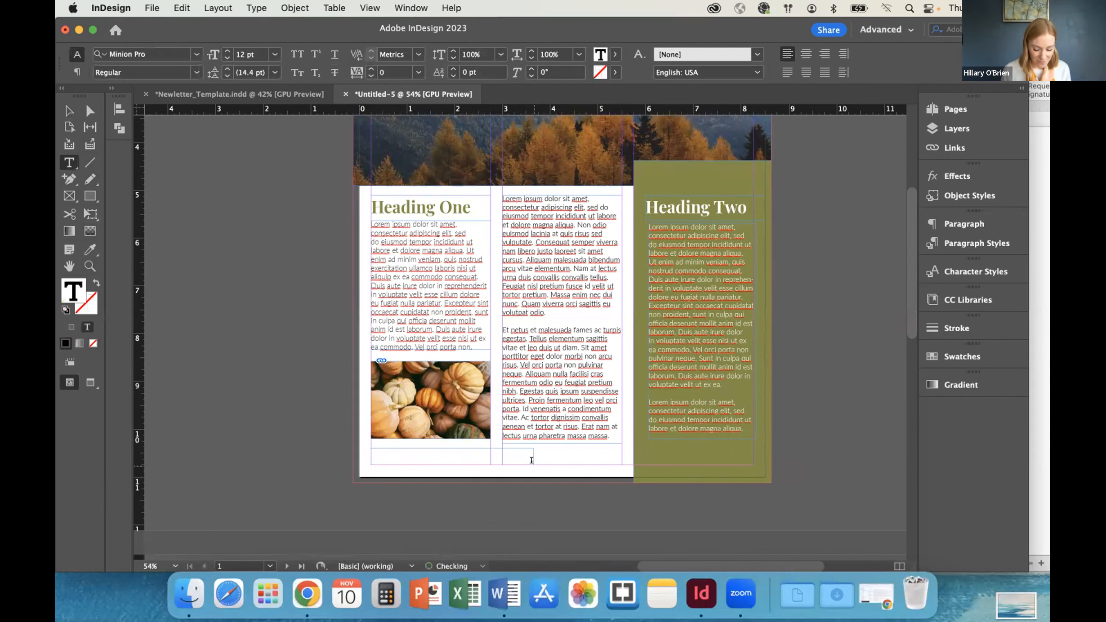
Fill the footer frame with a placeholder email address followed by "| Phone | Location"
text(emai)
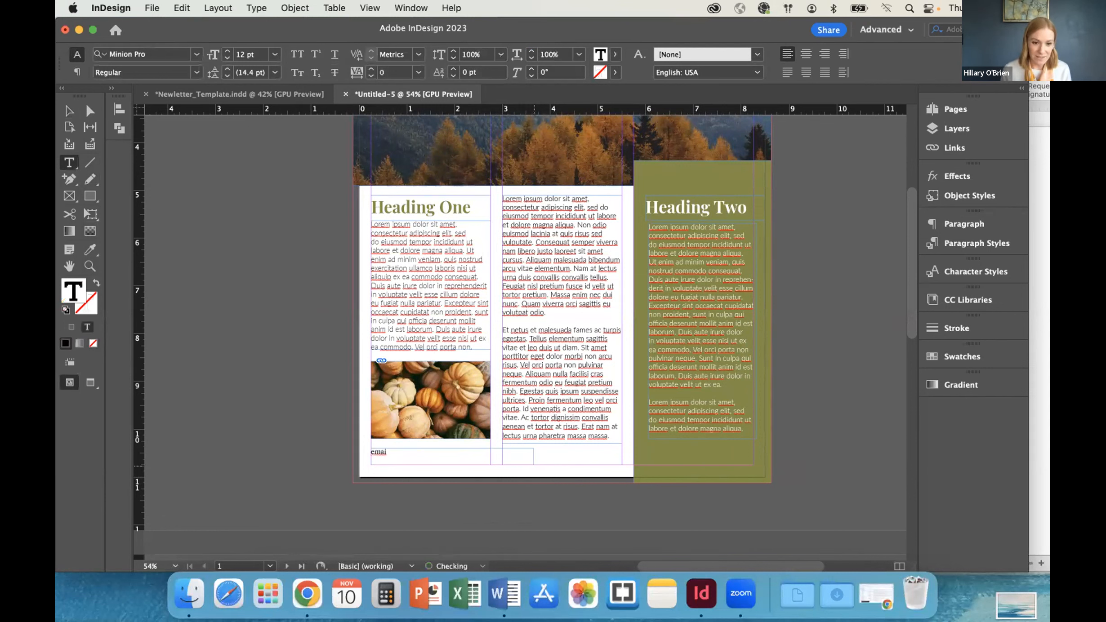
text(l)
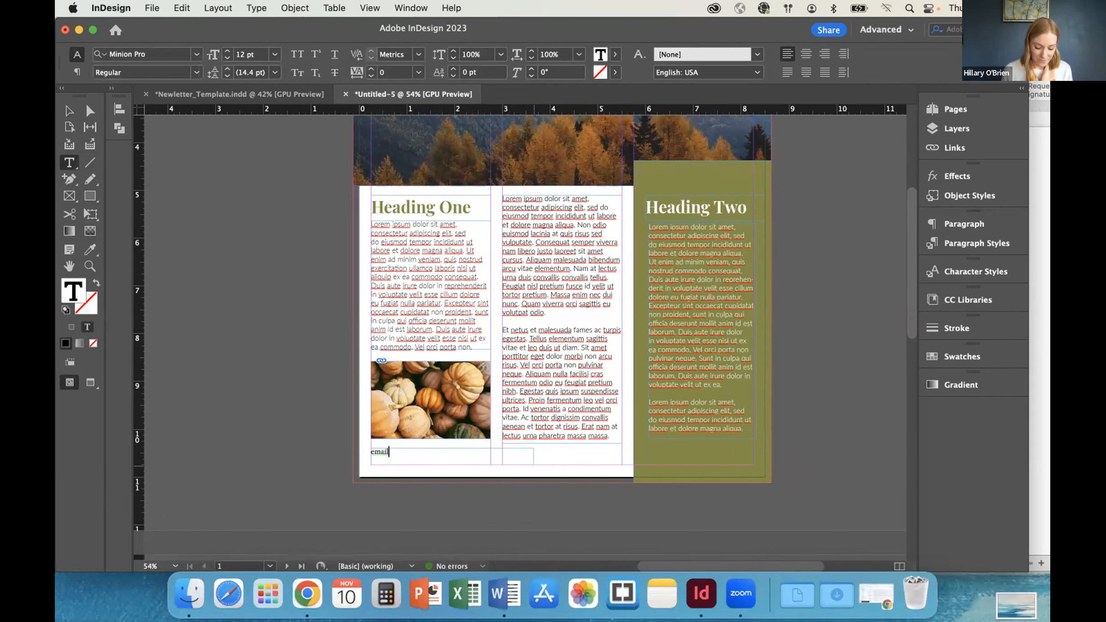
text(@example)
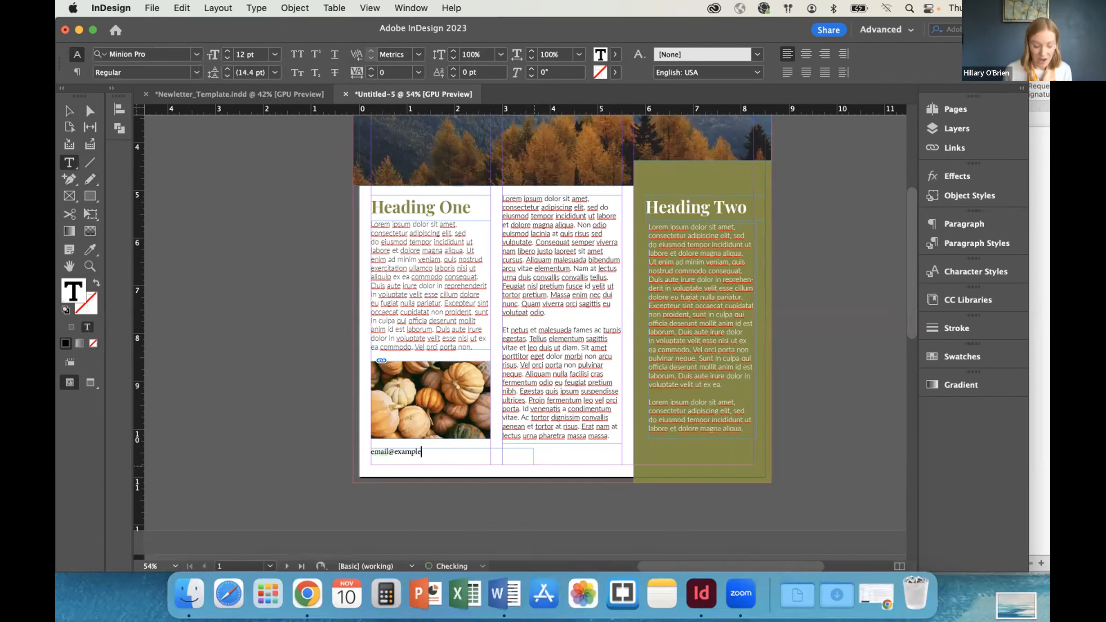
text(.con)
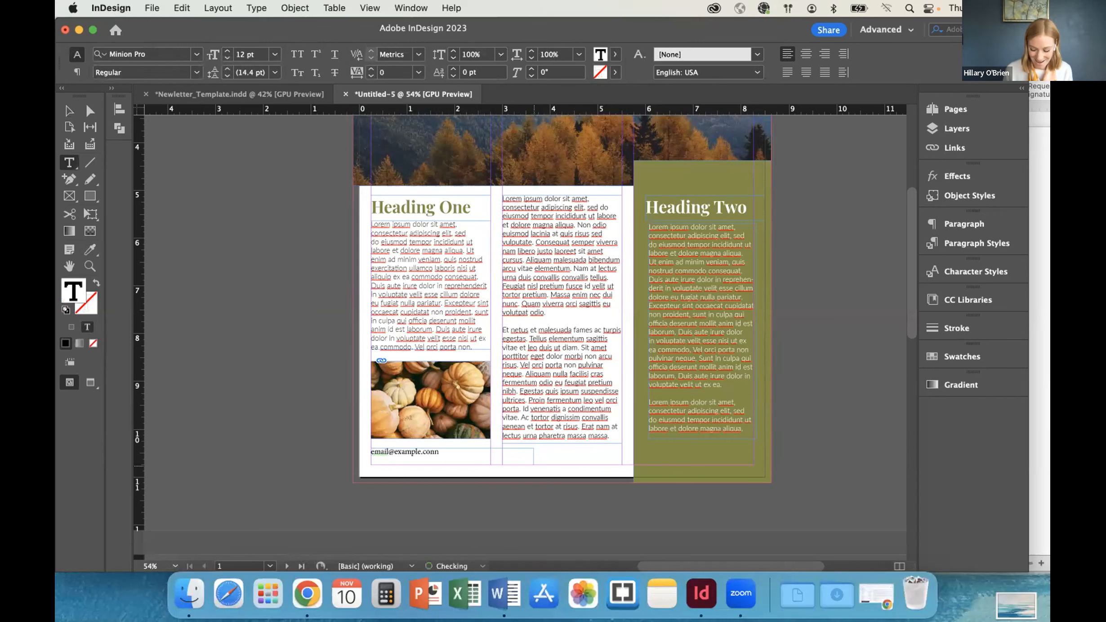
key(BackSpace)
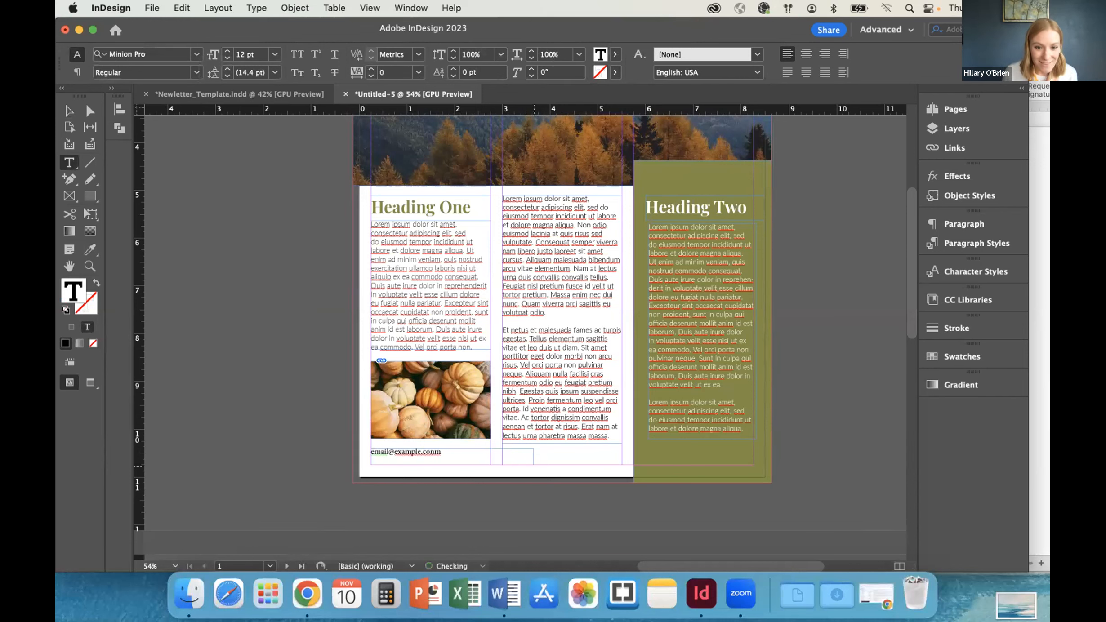
text(m )
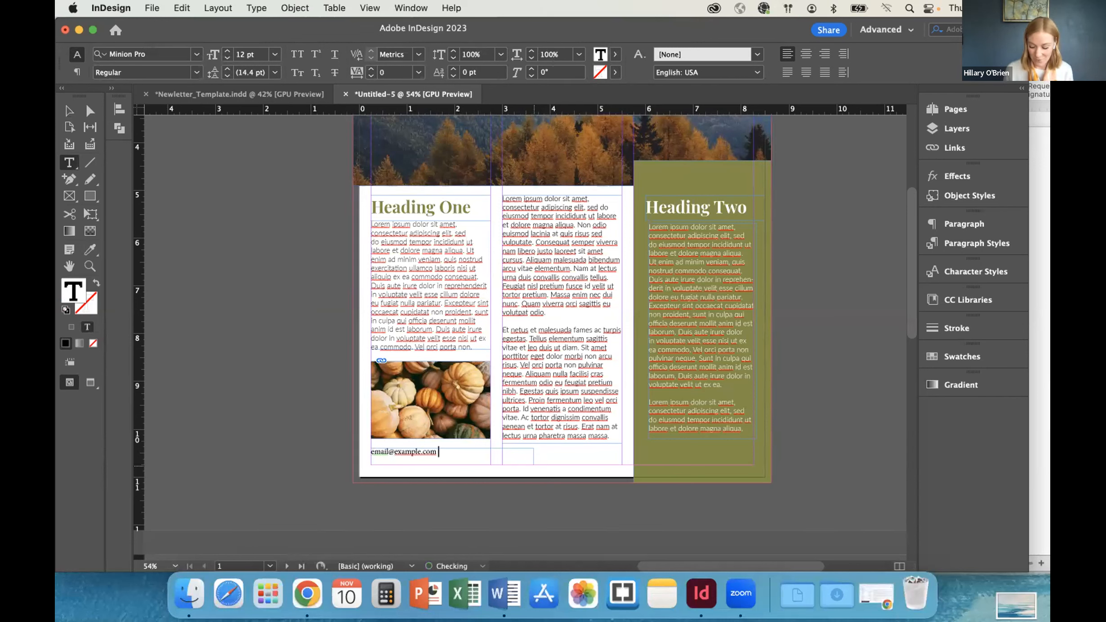
text(| PHone)
key(BackSpace)
key(BackSpace)
key(BackSpace)
key(BackSpace)
text(hone |)
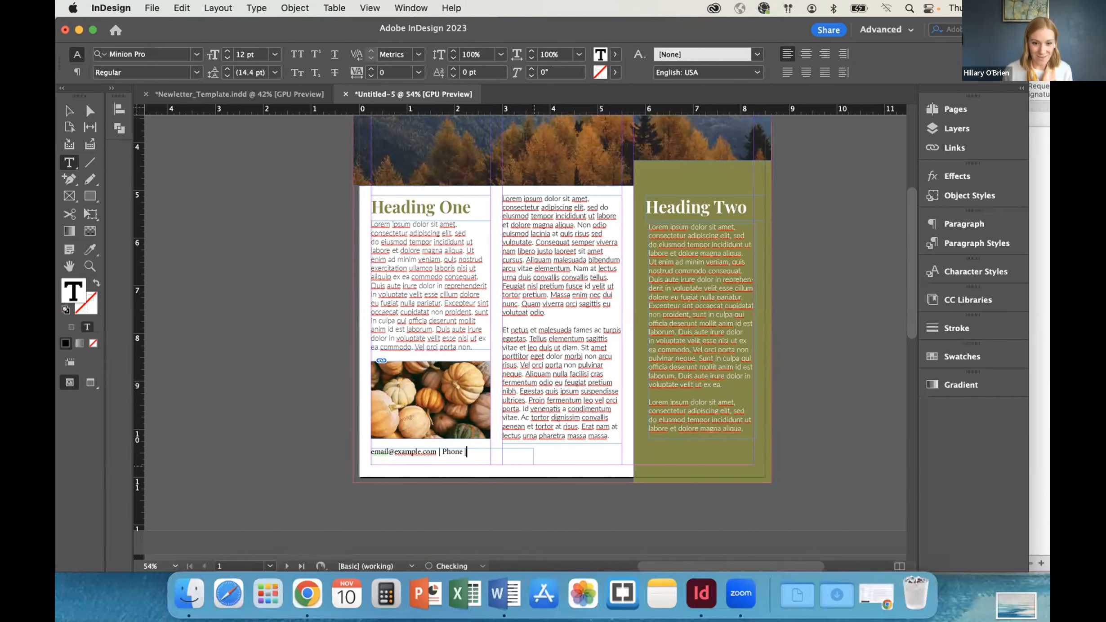
text( Lo)
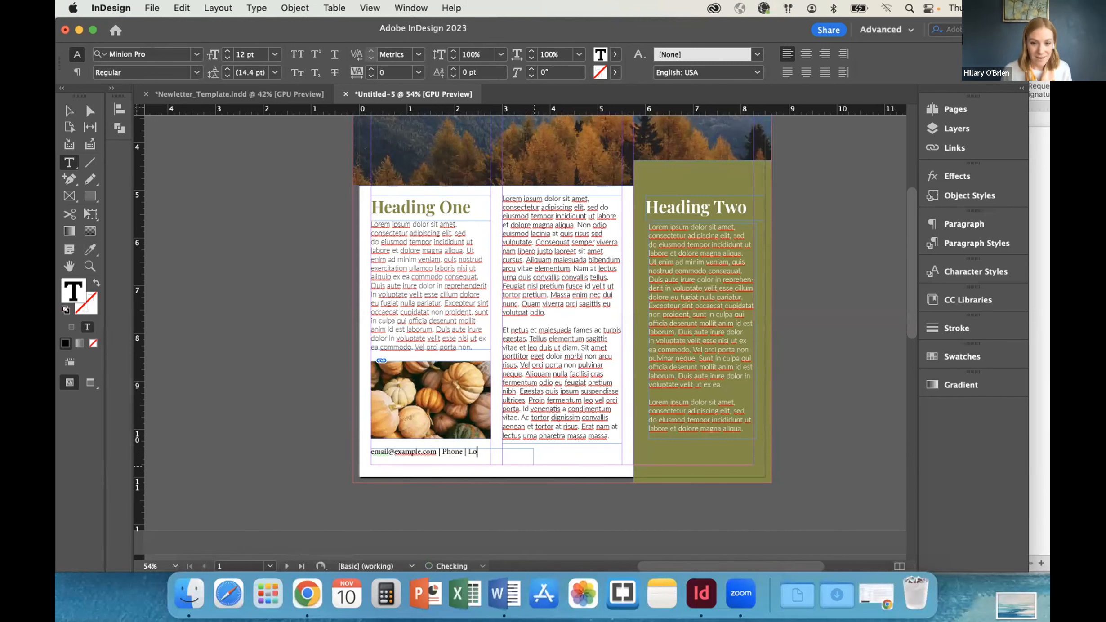
text(cation)
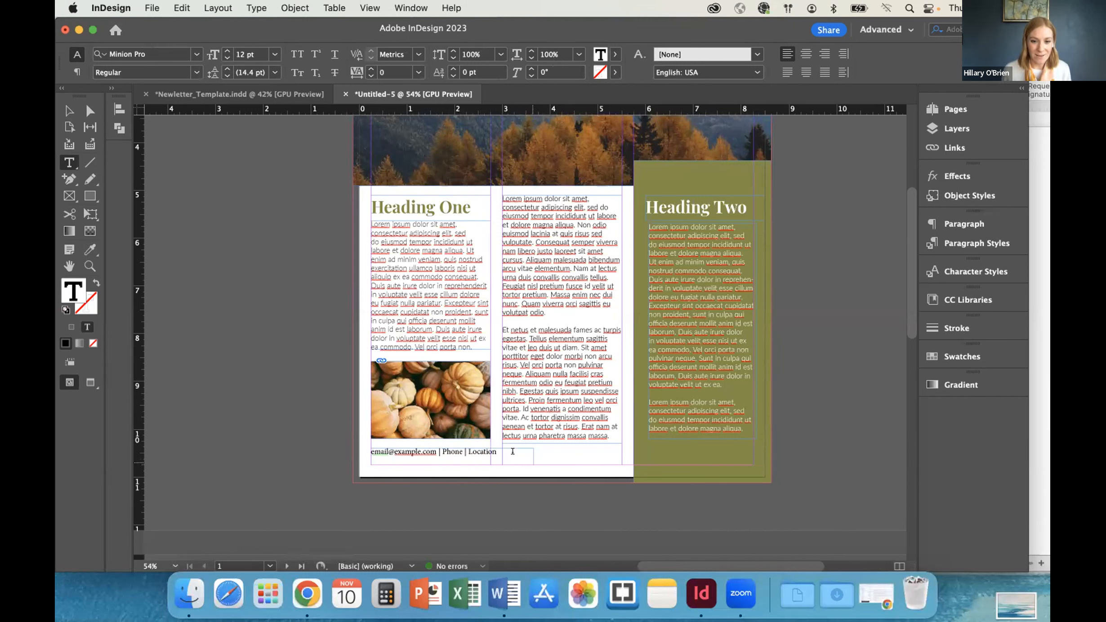
Format the footer contact line in Lato Bold at 11 pt
drag(499, 450, 363, 449)
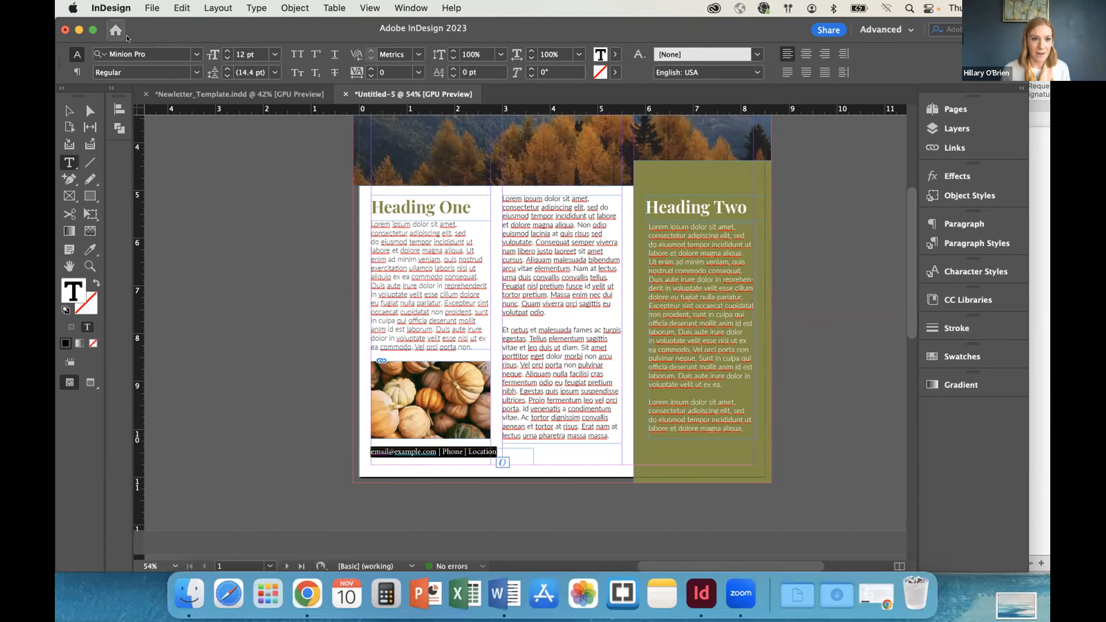
click(136, 53)
text(Lato)
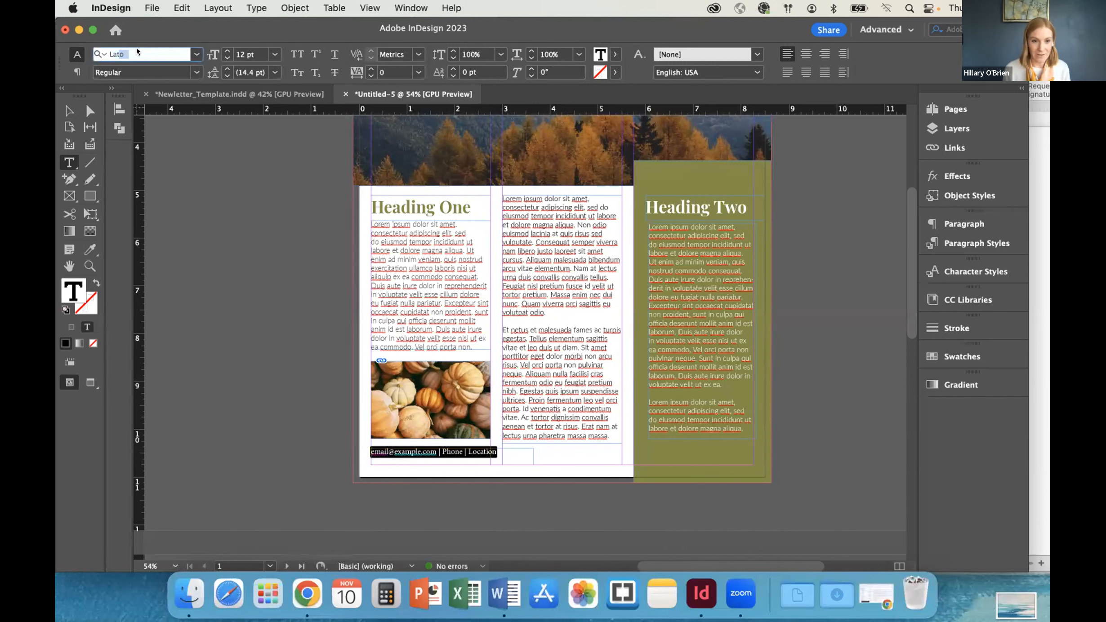
key(Return)
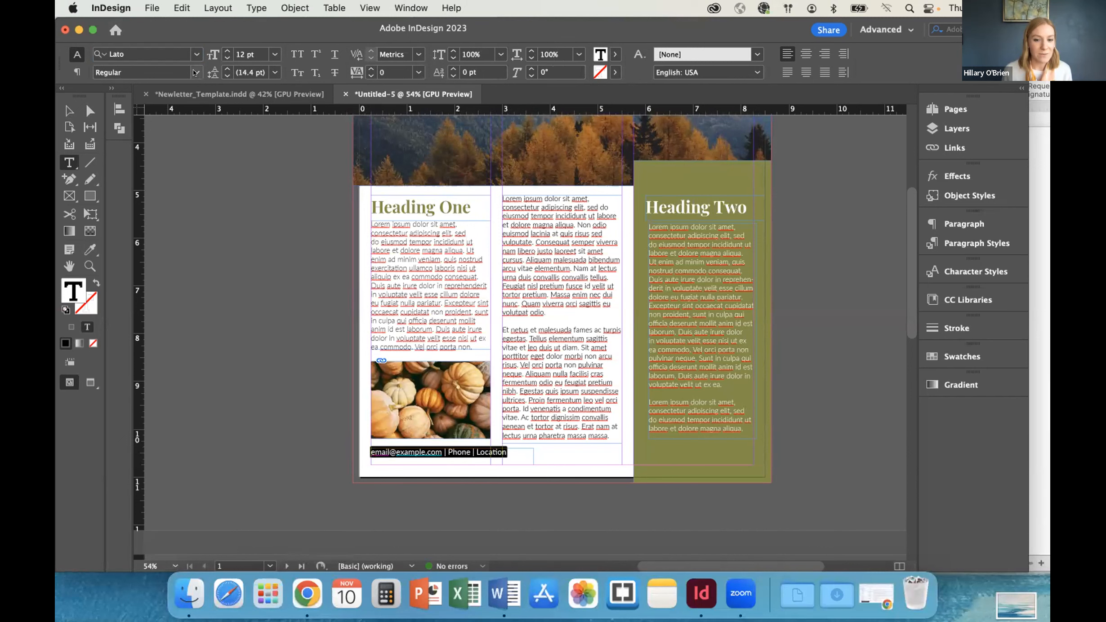
click(197, 72)
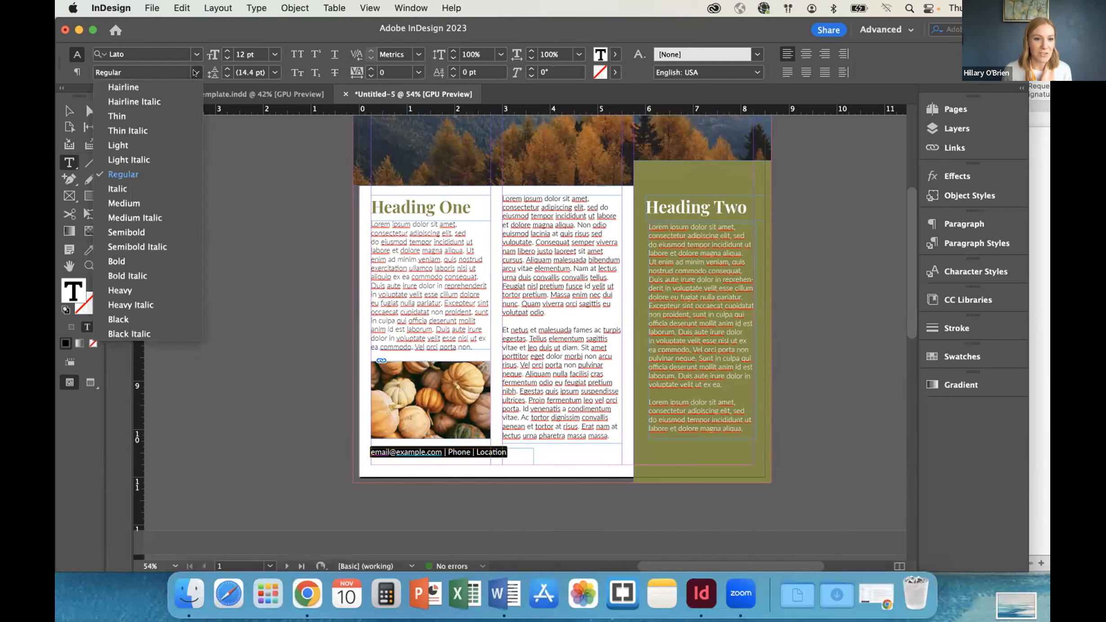
click(125, 260)
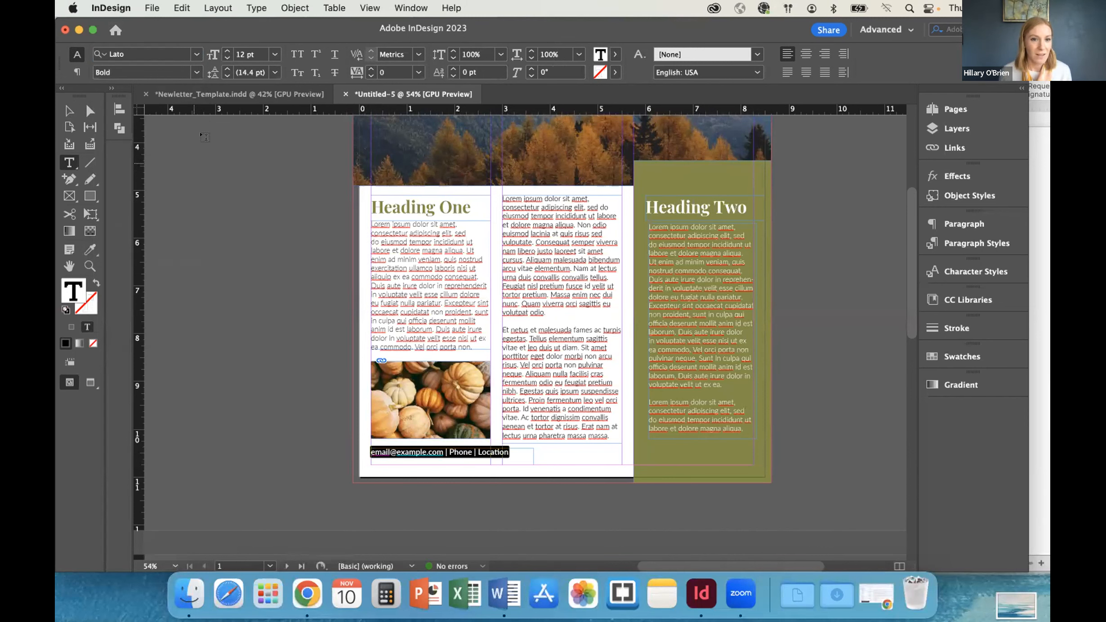
click(227, 58)
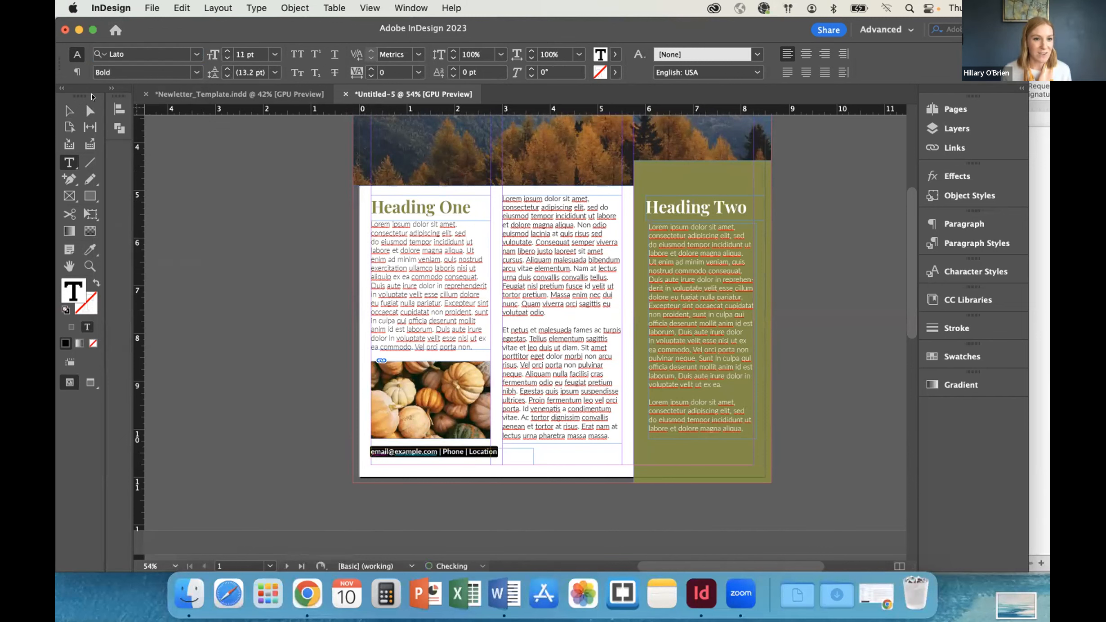
Shrink the footer frame to 2.75 by 0.17 in around its text and align it with the first column at X 0.25 in, Y 10.5 in
click(69, 110)
mouse_move(530, 463)
mouse_down()
mouse_move(492, 451)
mouse_move(545, 452)
mouse_up()
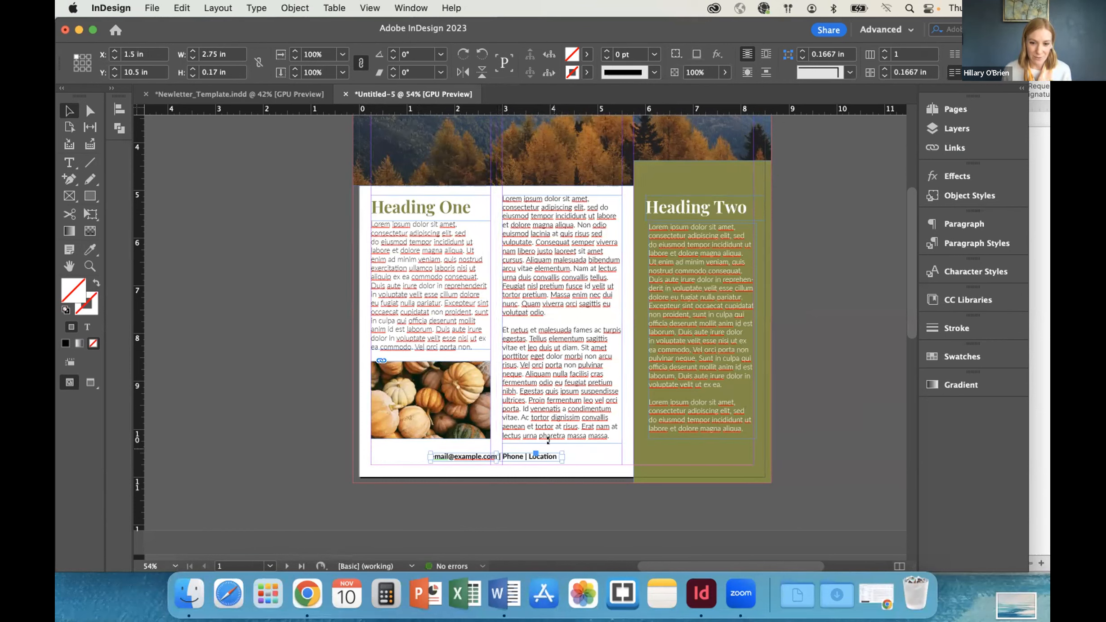
drag(543, 457, 479, 457)
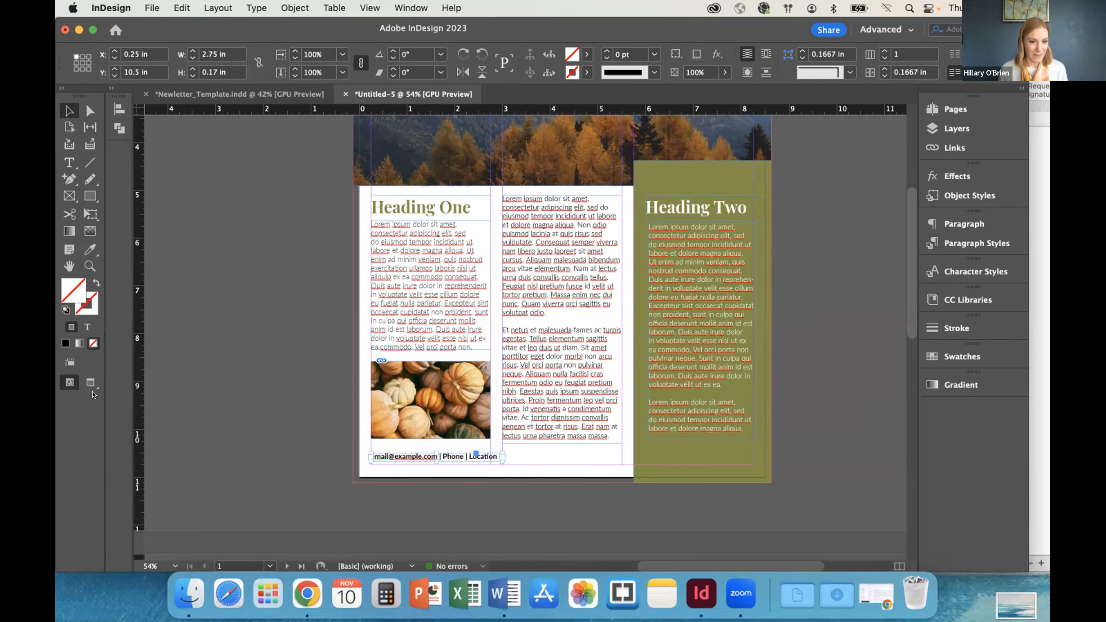
click(204, 430)
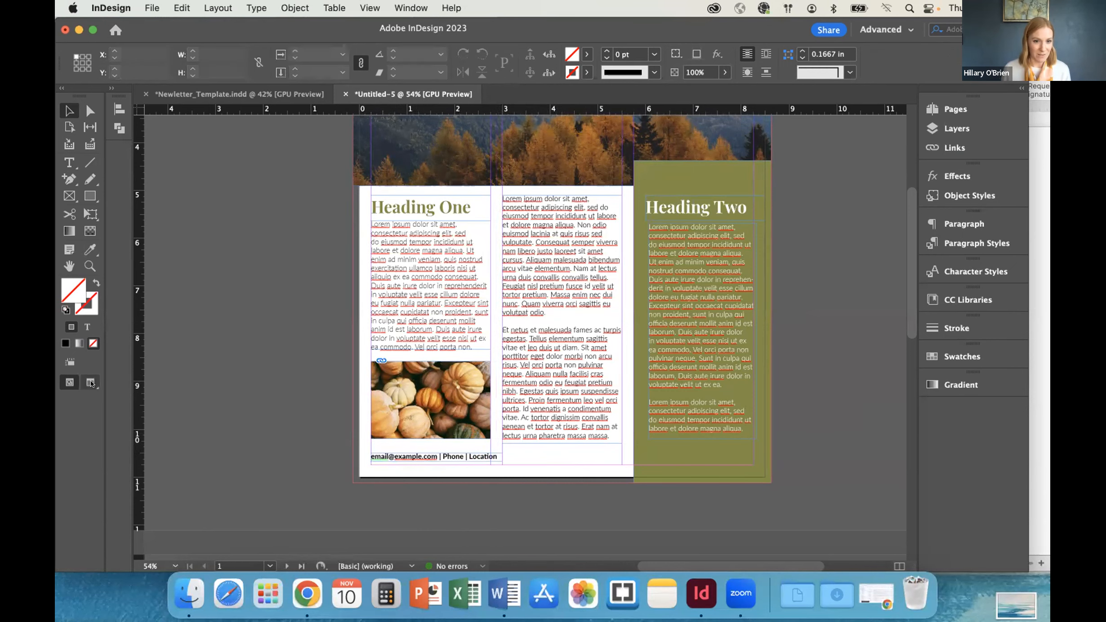
Switch the newsletter to Preview mode and look over the whole first page
click(91, 383)
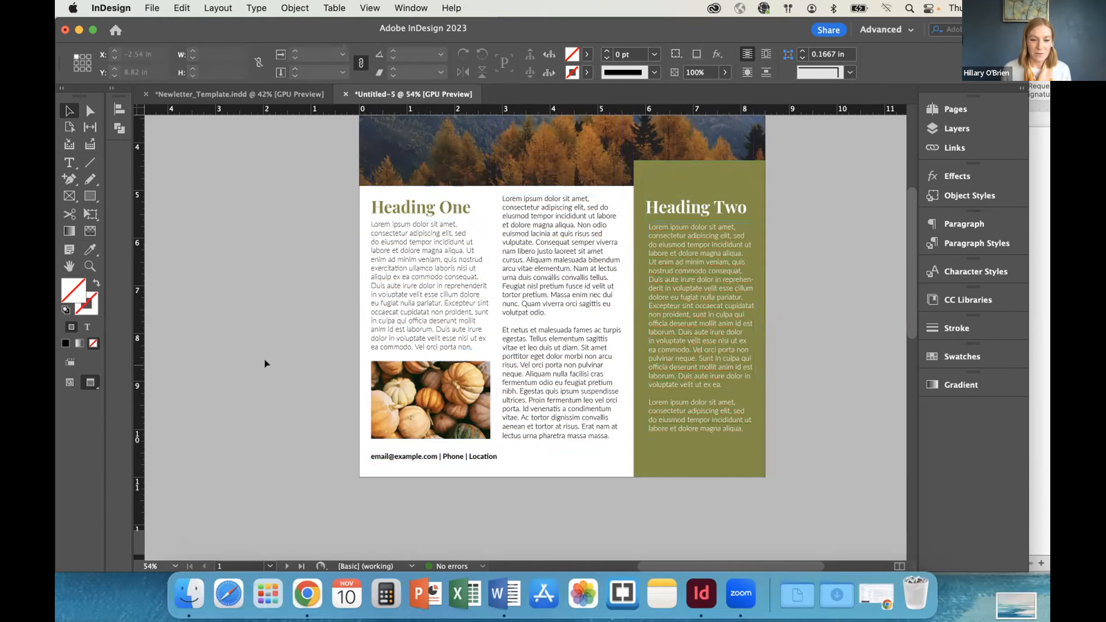
scroll(264, 359, down, 3)
scroll(265, 360, down, 2)
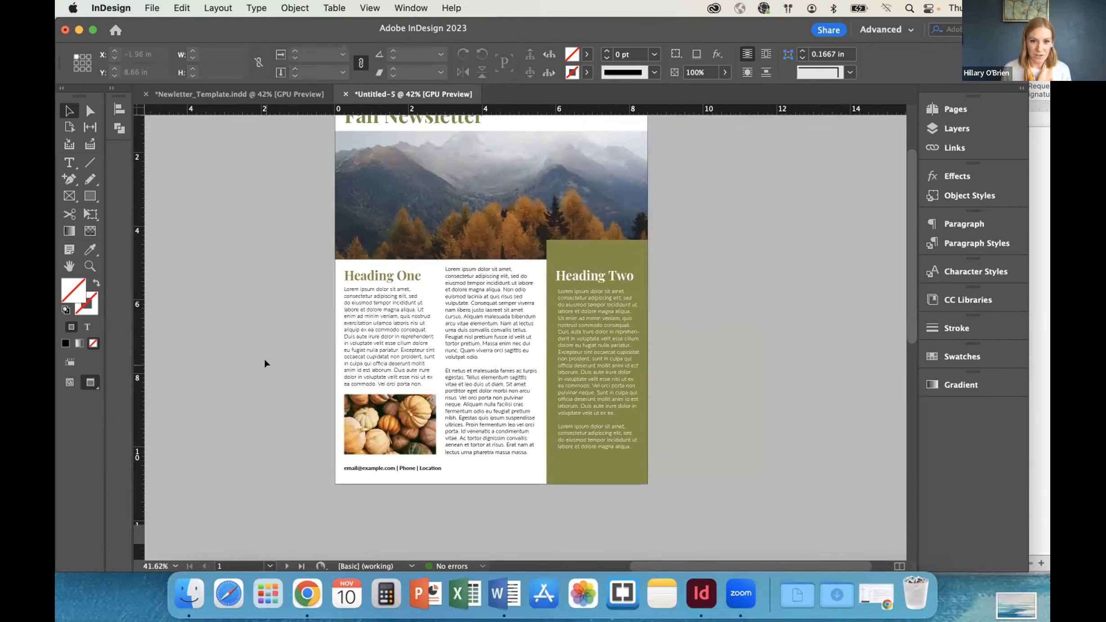
scroll(265, 360, up, 1)
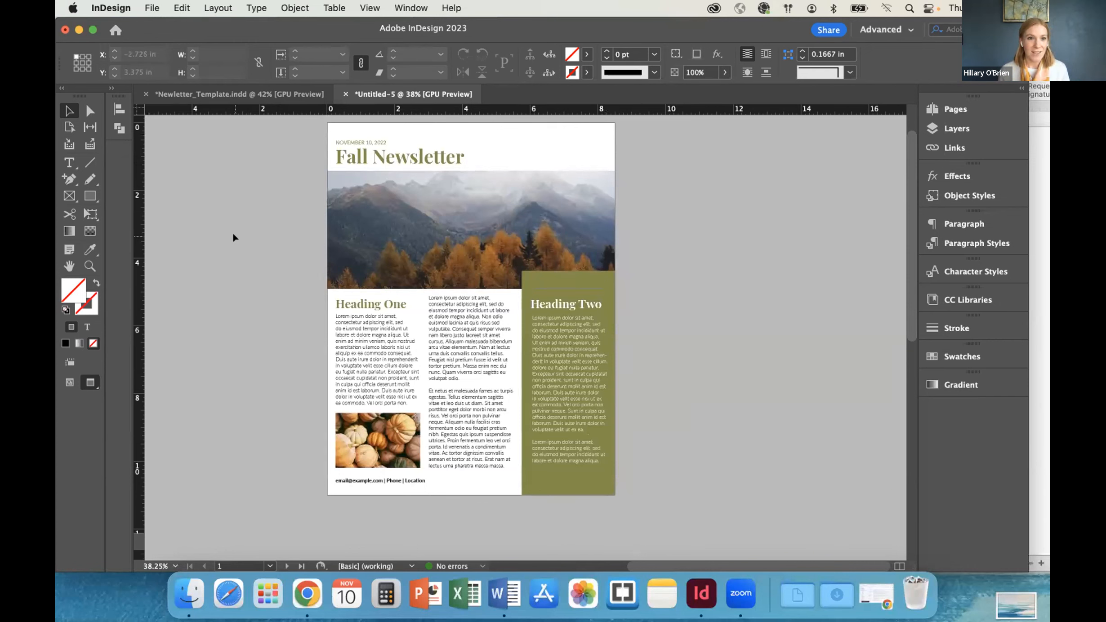
Save the document as Newsletter in the desktop's Newsletter Template folder, in InDesign 2023 format
click(146, 7)
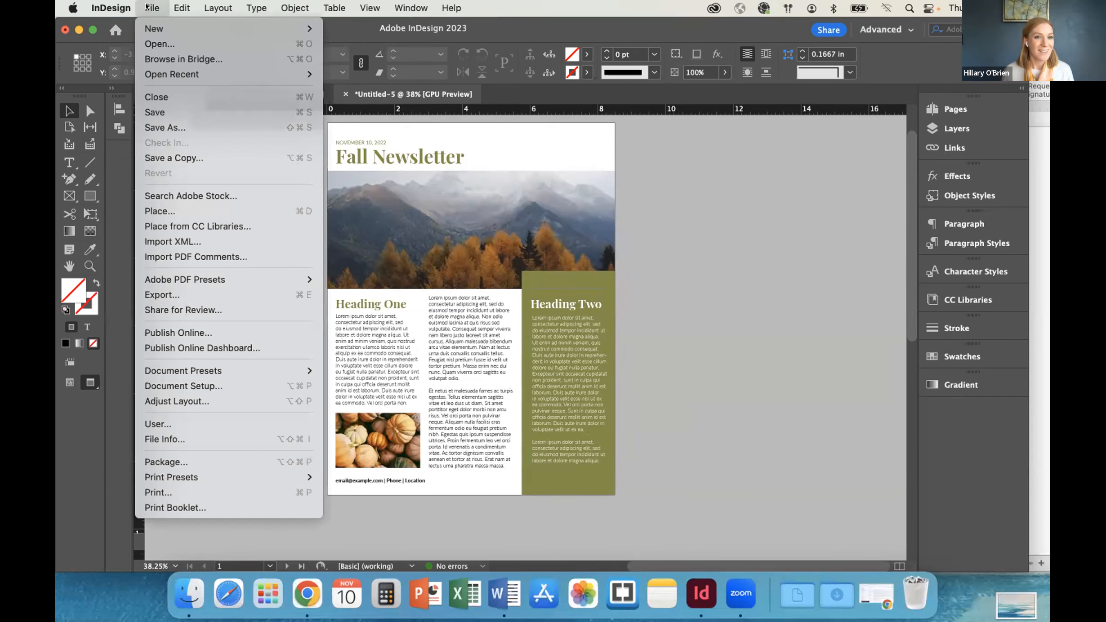
click(160, 114)
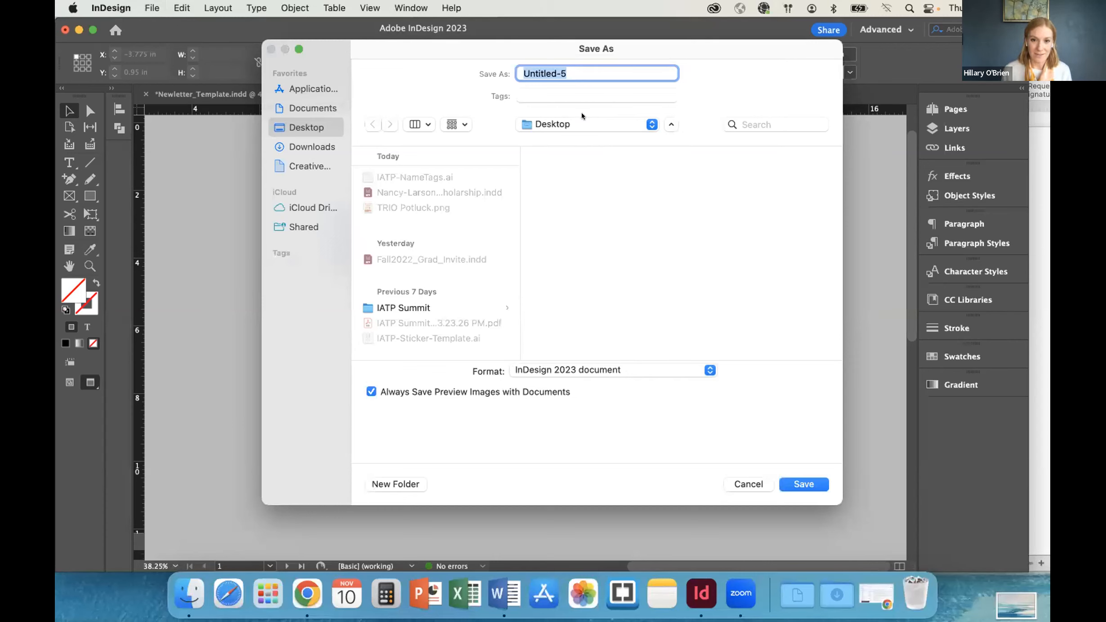
text(Newsle)
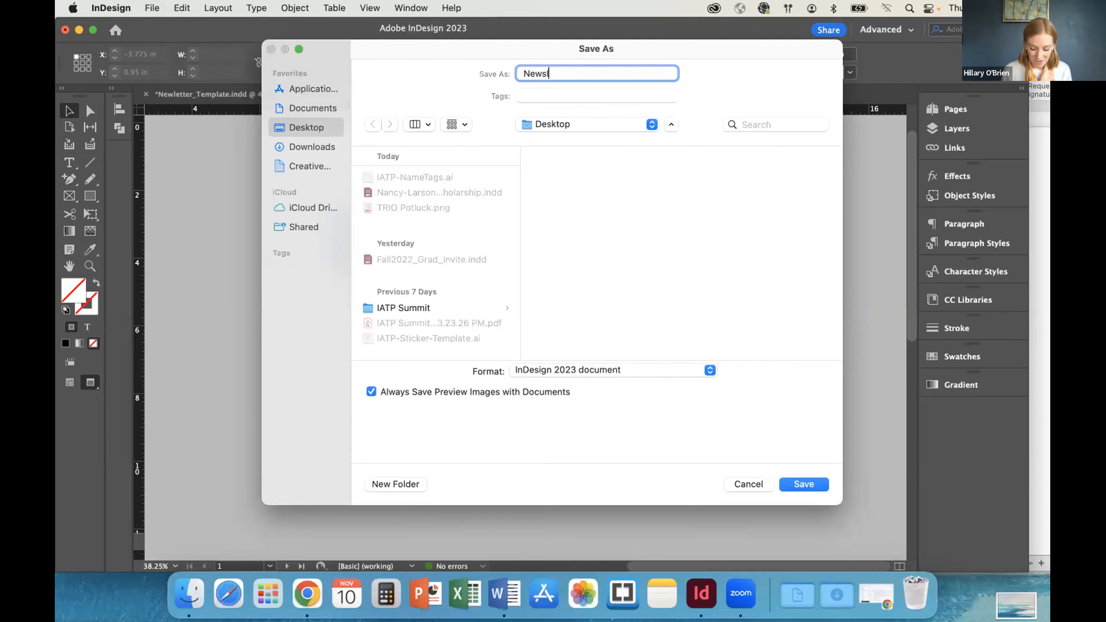
text(er)
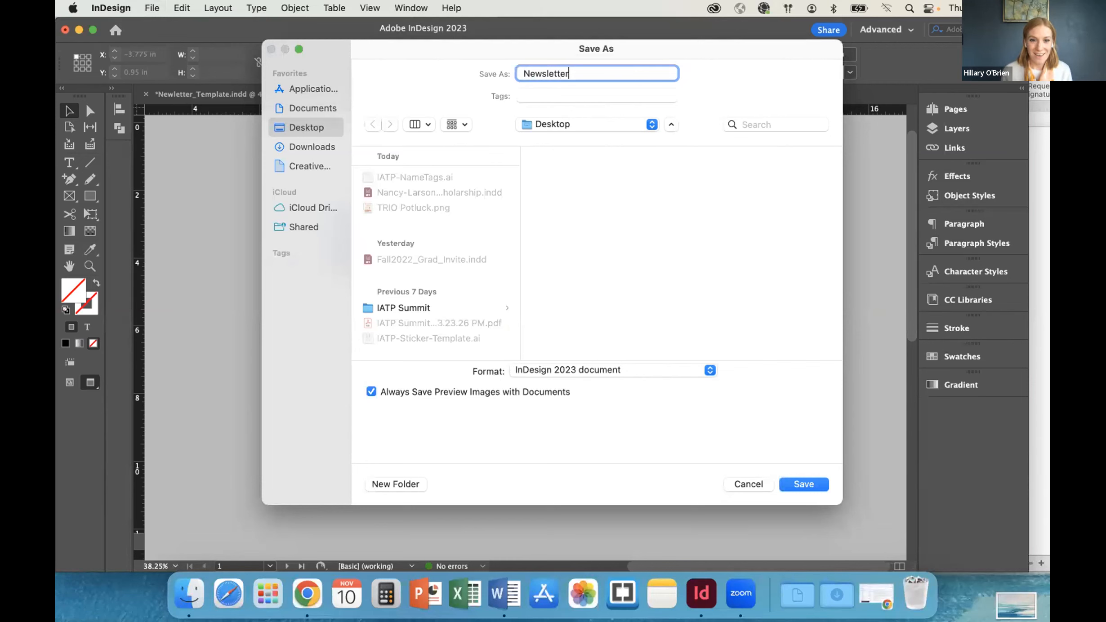
scroll(477, 245, down, 5)
scroll(477, 247, up, 2)
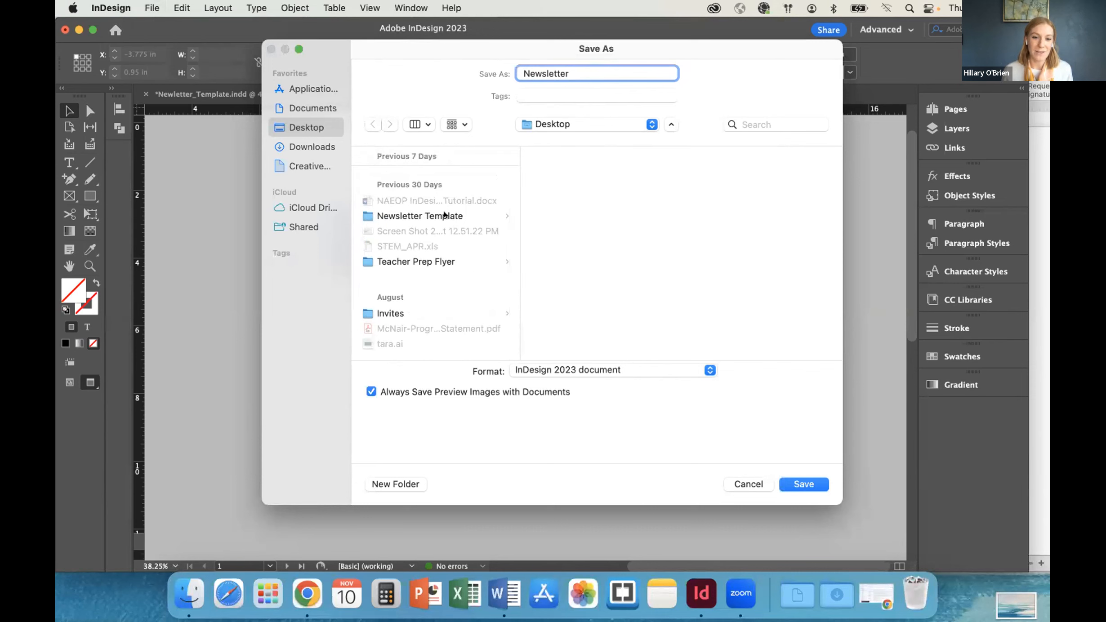
click(444, 216)
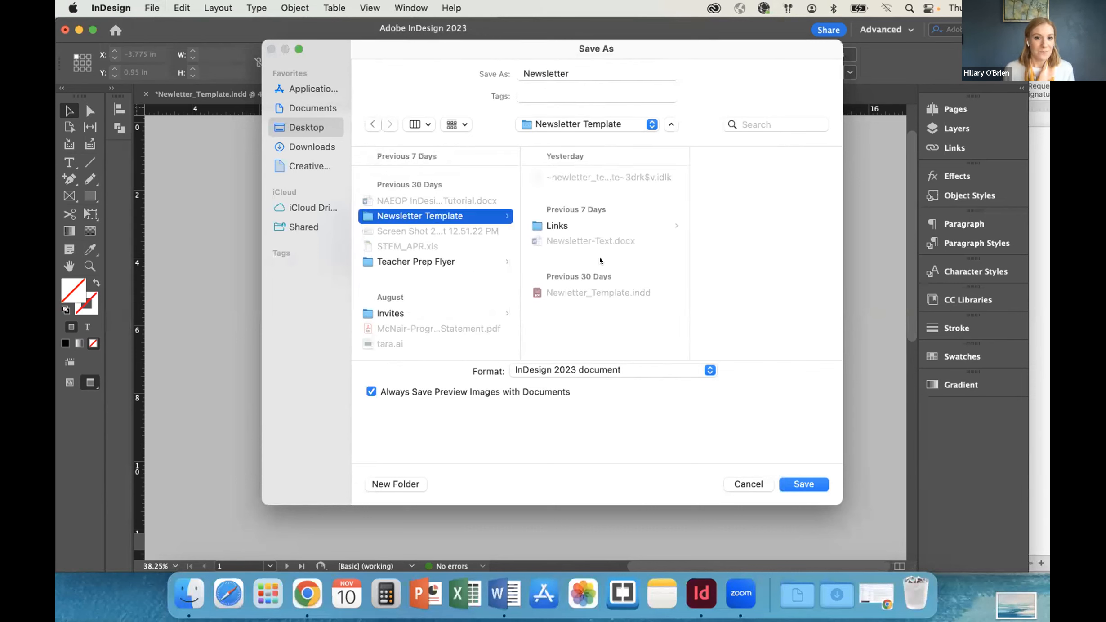
click(805, 484)
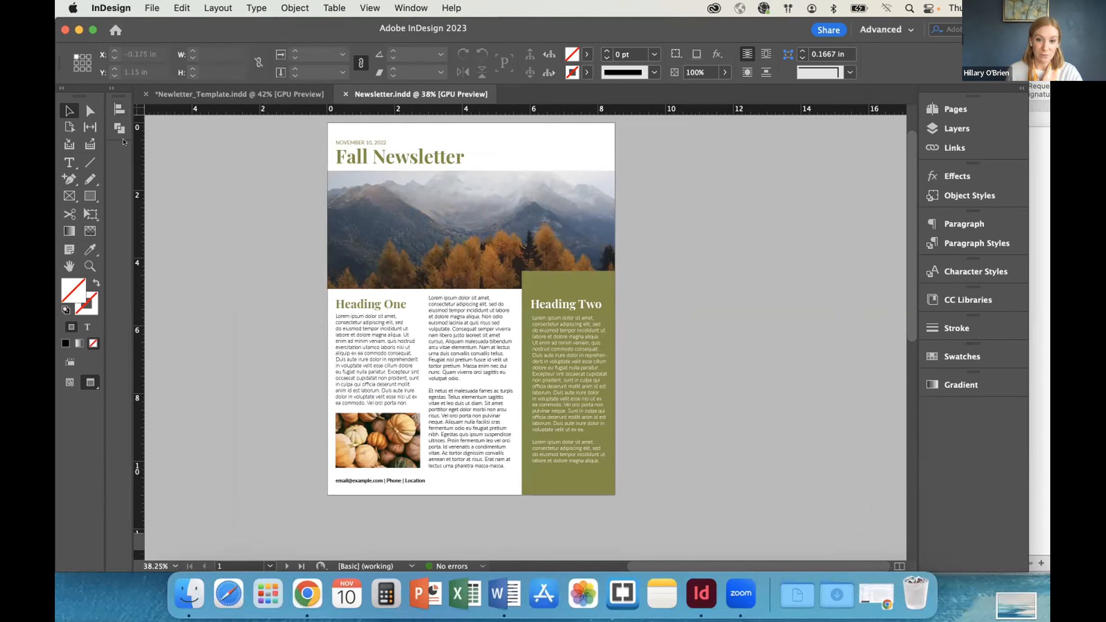
Set up a PDF export with the High Quality Print preset, saved as Newsletter in the Newsletter Template folder
click(147, 8)
mouse_move(147, 279)
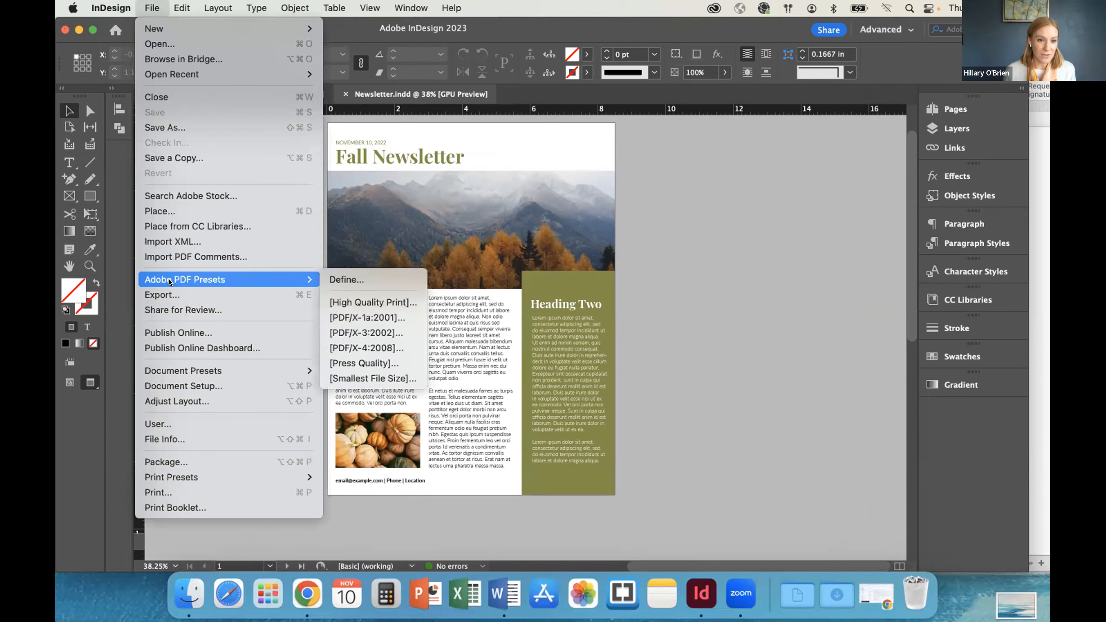
click(359, 303)
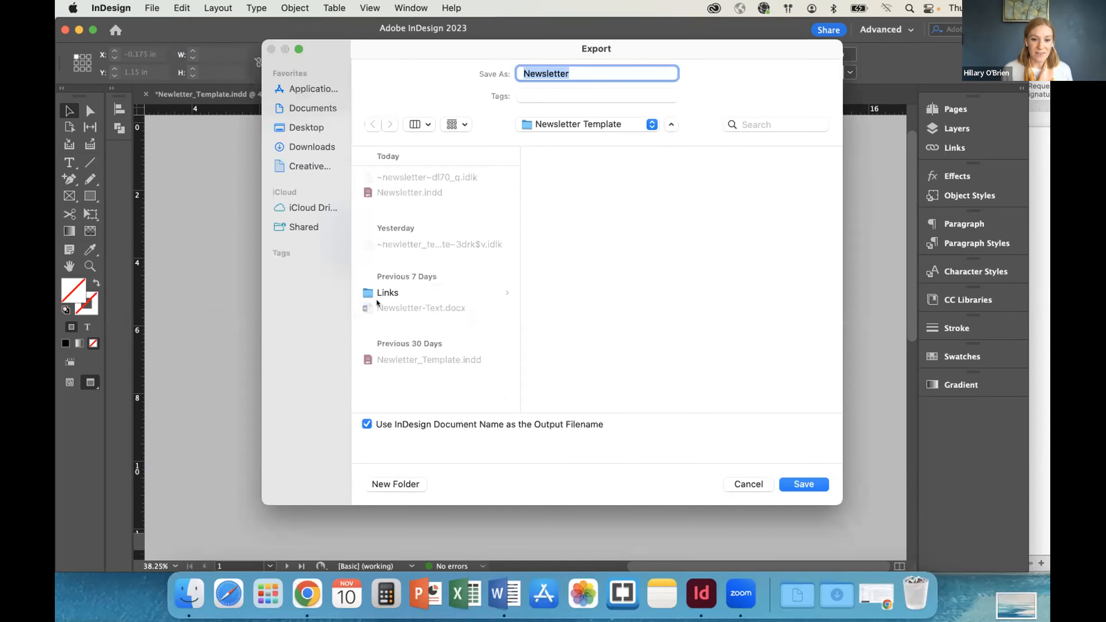
click(798, 483)
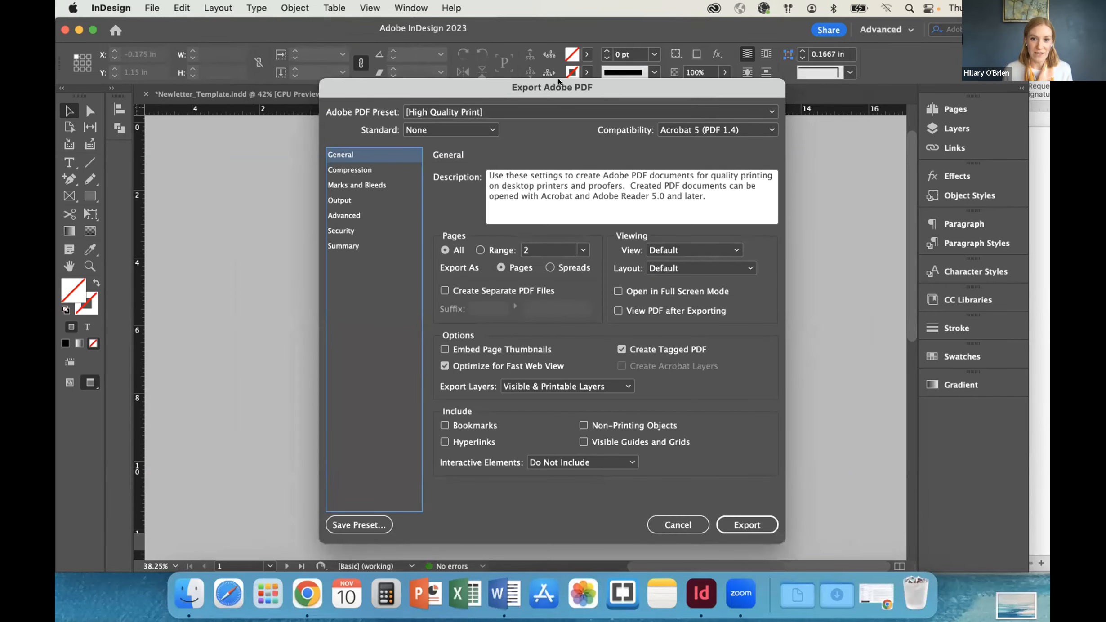
Include all printer's marks in the PDF settings and export the file
drag(558, 81, 552, 72)
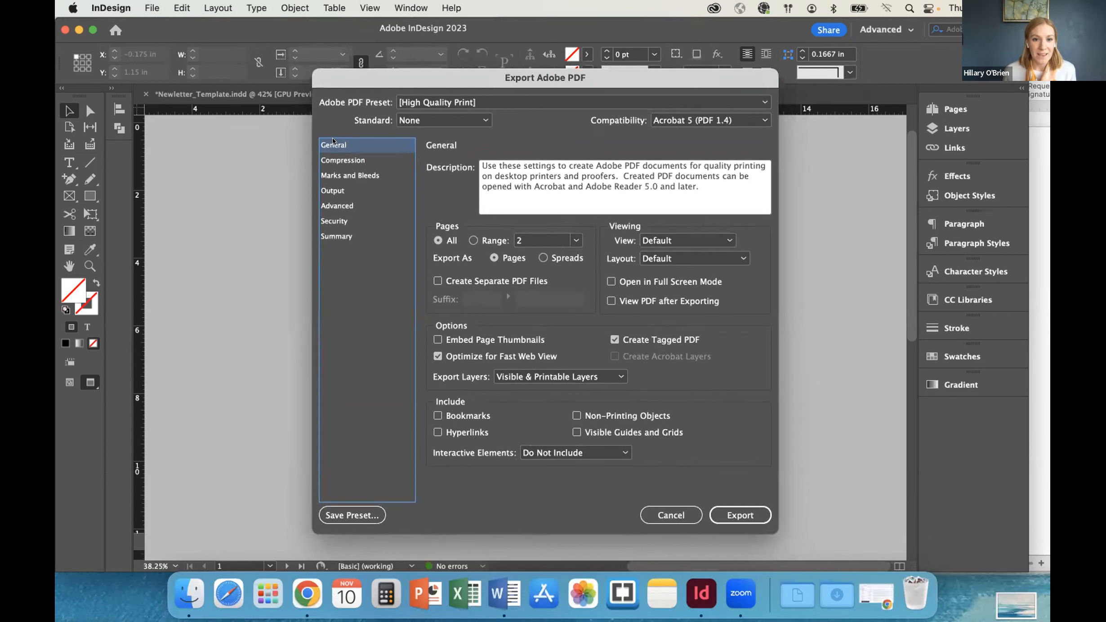
click(337, 174)
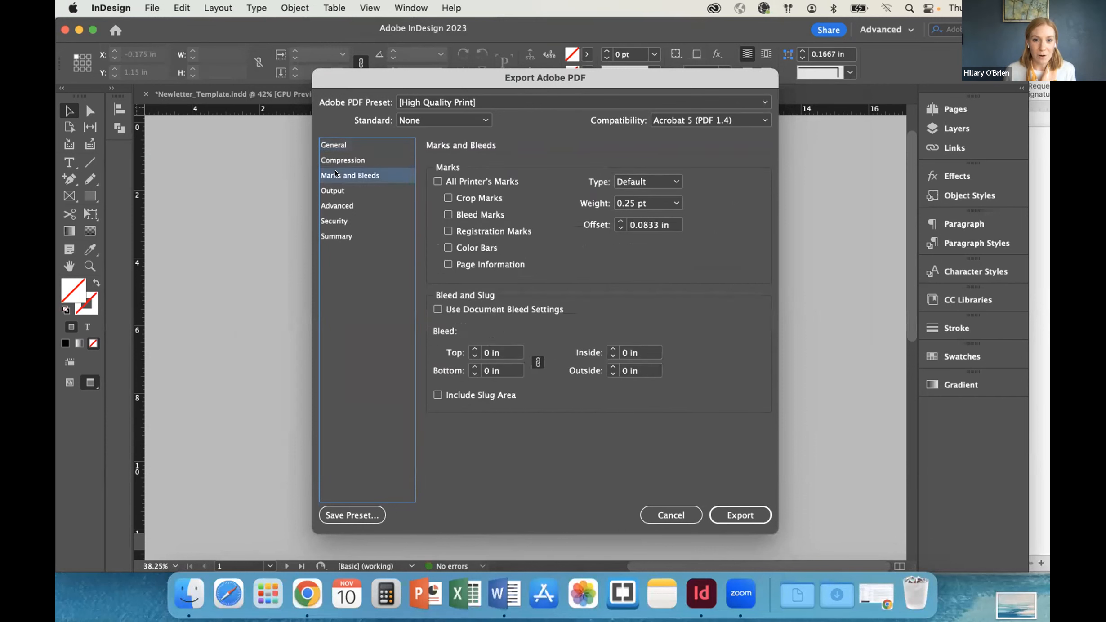
click(437, 181)
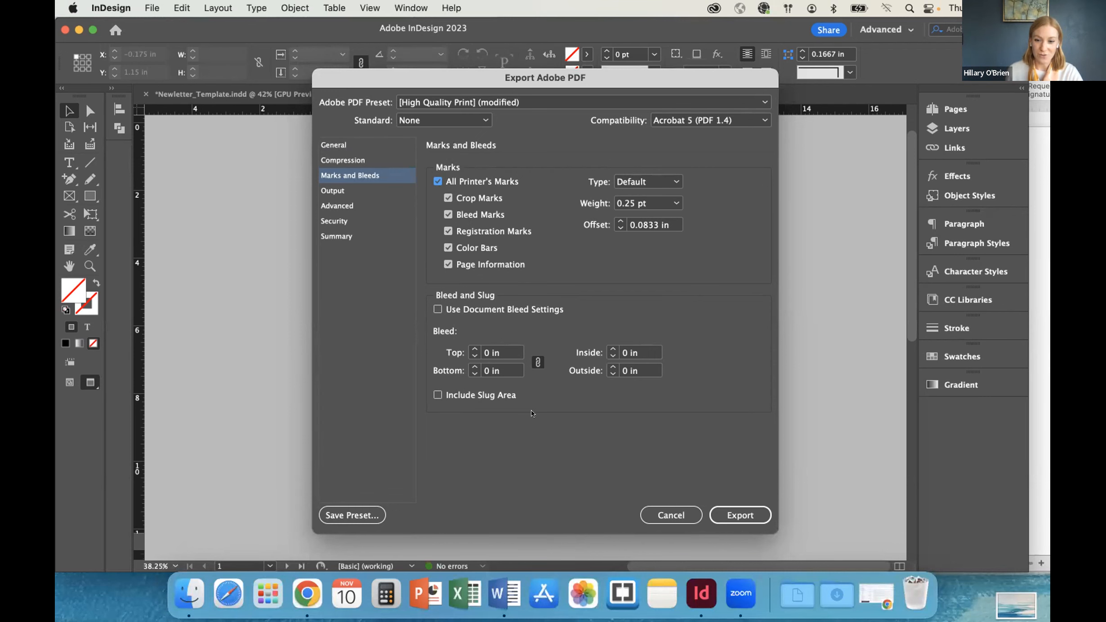
click(736, 513)
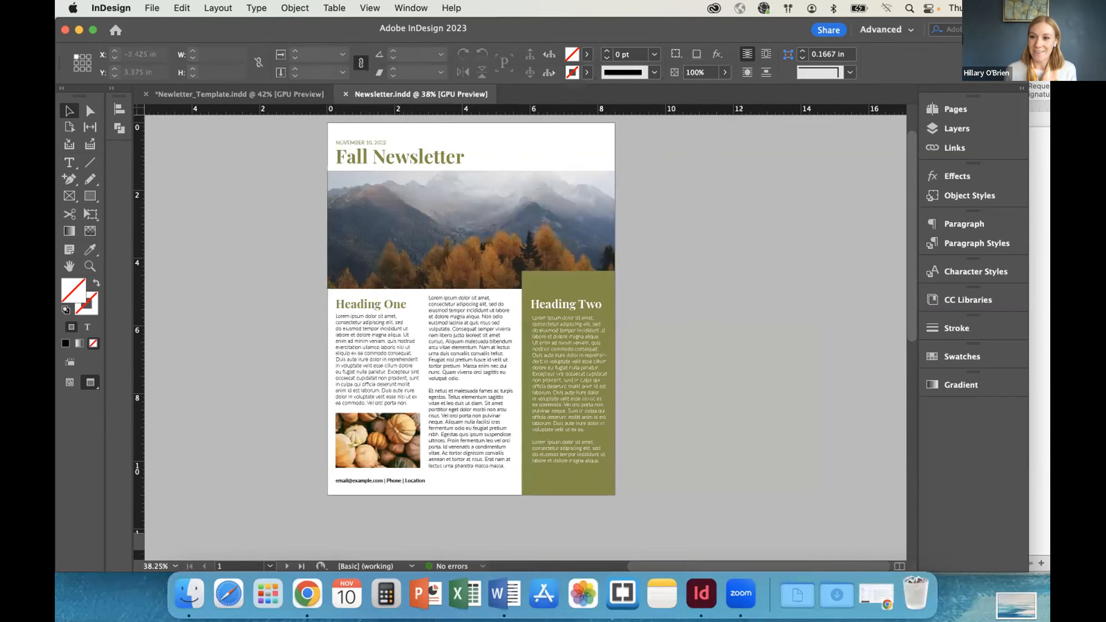
Narrow the InDesign window and put the Word window away to uncover the Newsletter Template folder on the desktop
click(1042, 134)
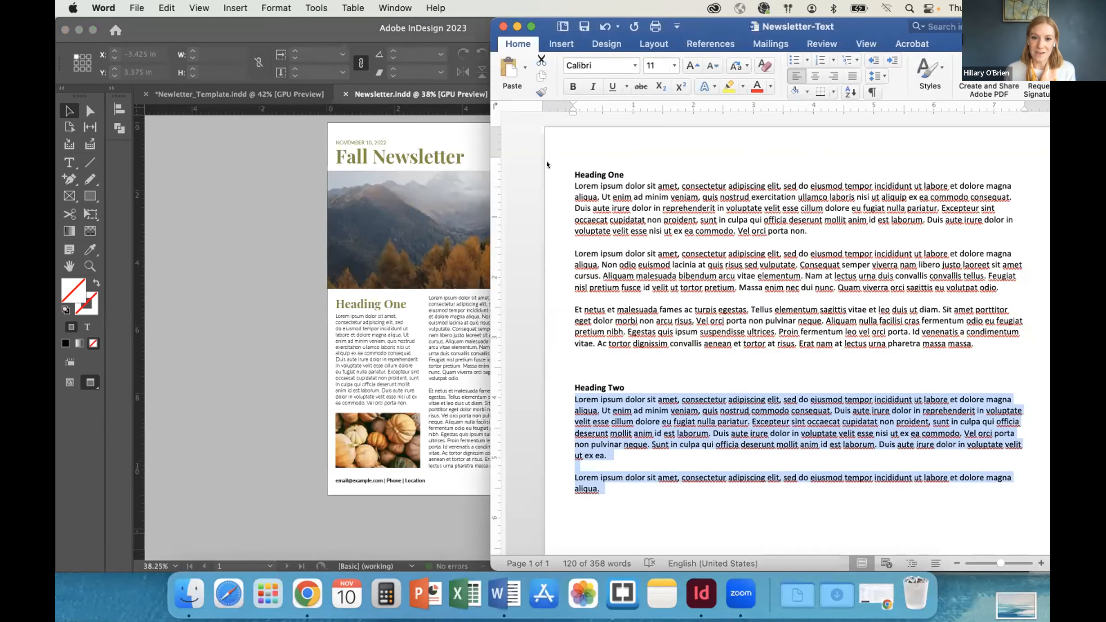
click(425, 214)
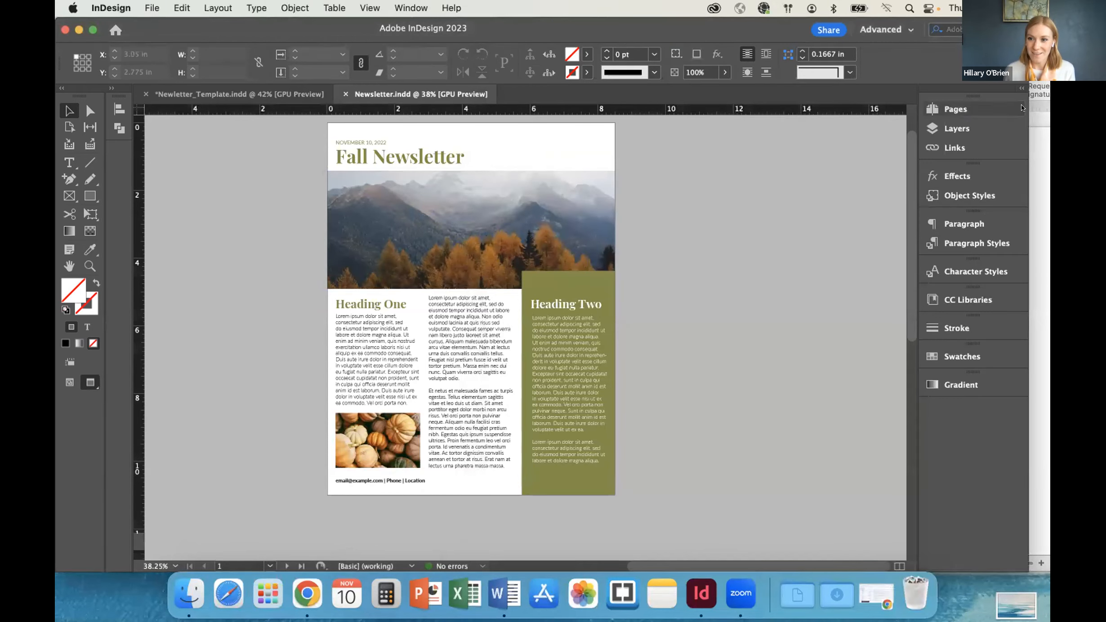
drag(782, 106, 773, 106)
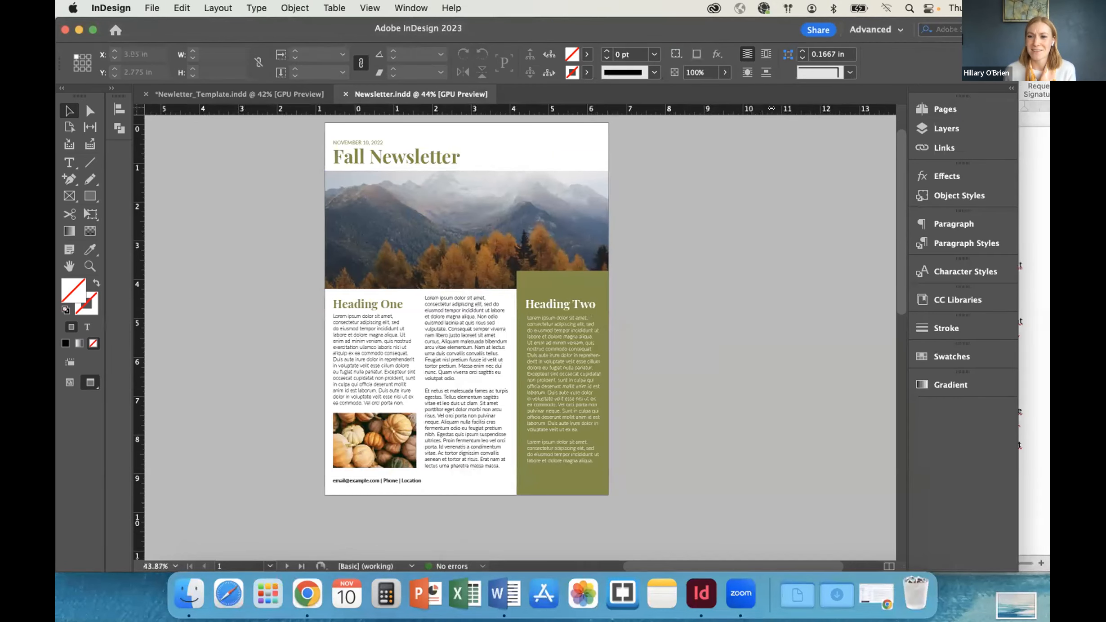
click(879, 56)
drag(866, 28, 893, 107)
click(543, 105)
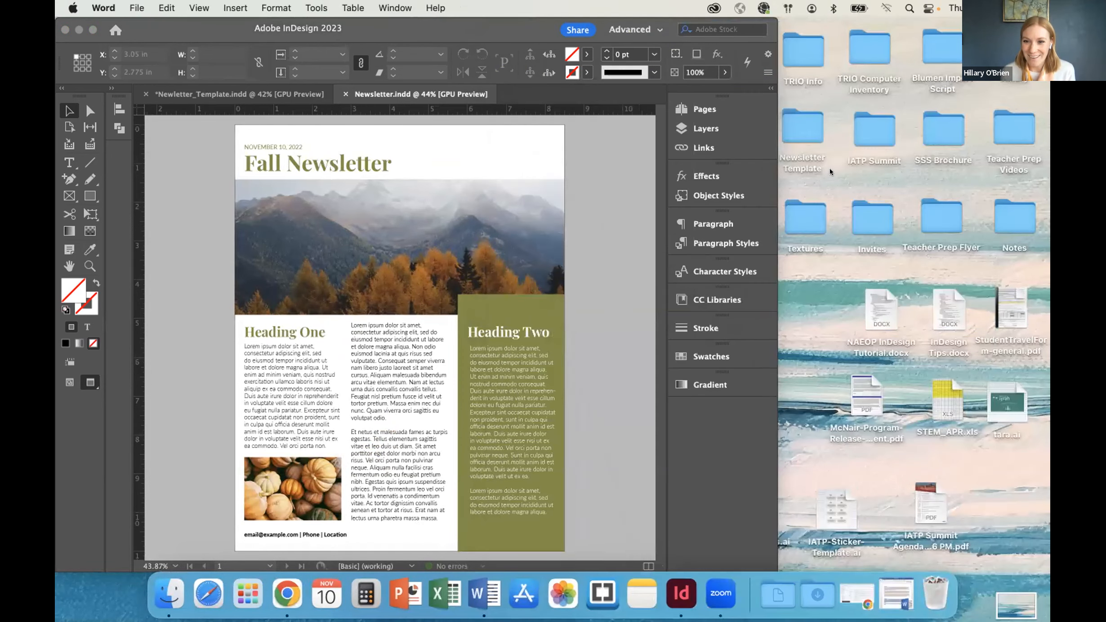
Open Newsletter.pdf from the Newsletter Template folder in Acrobat, check its pages and printer's marks, and return to the InDesign newsletter
double_click(795, 126)
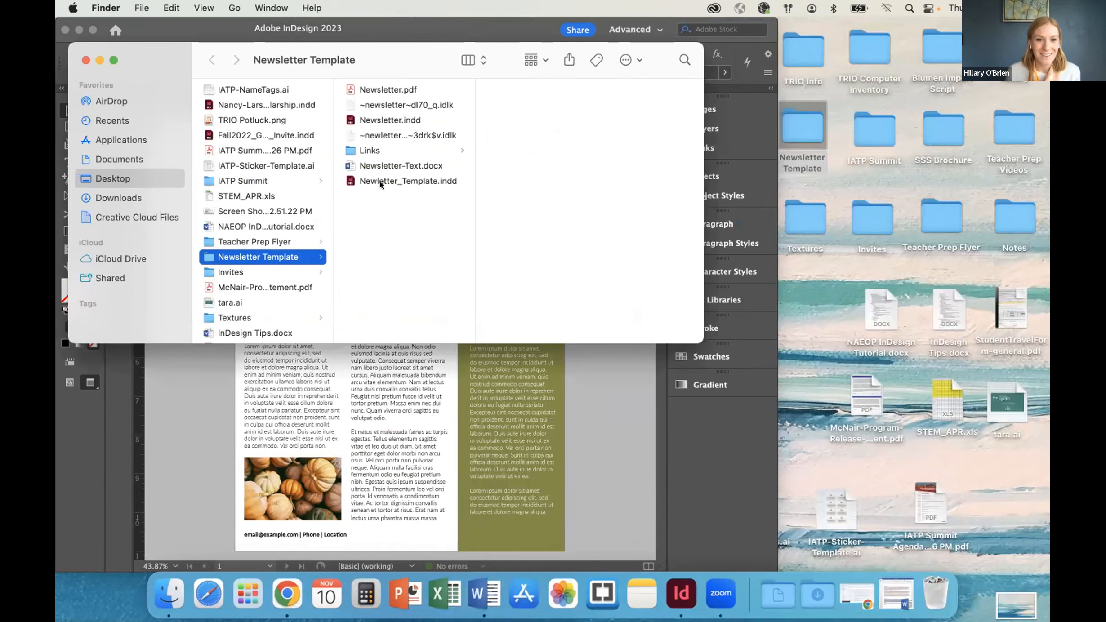
click(369, 88)
double_click(370, 88)
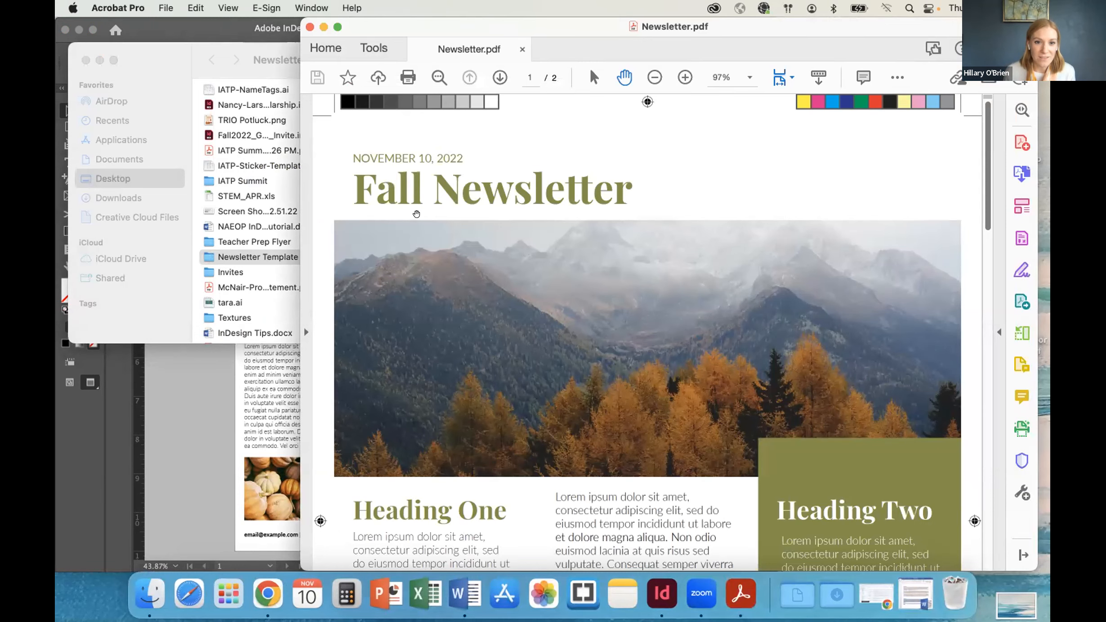
scroll(416, 213, down, 4)
scroll(416, 213, down, 2)
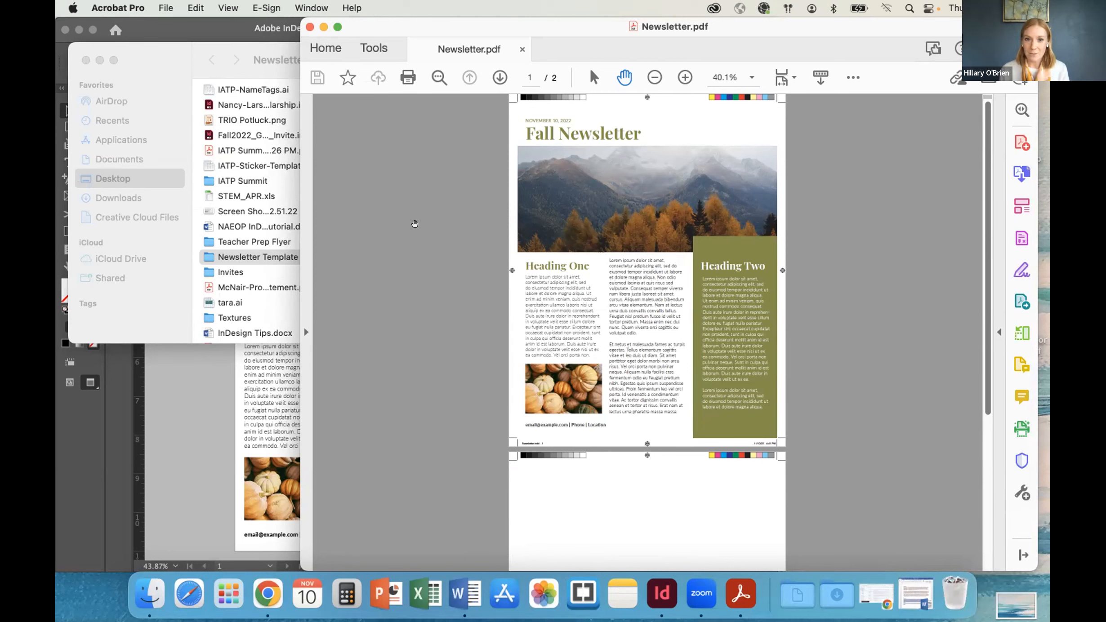
click(83, 59)
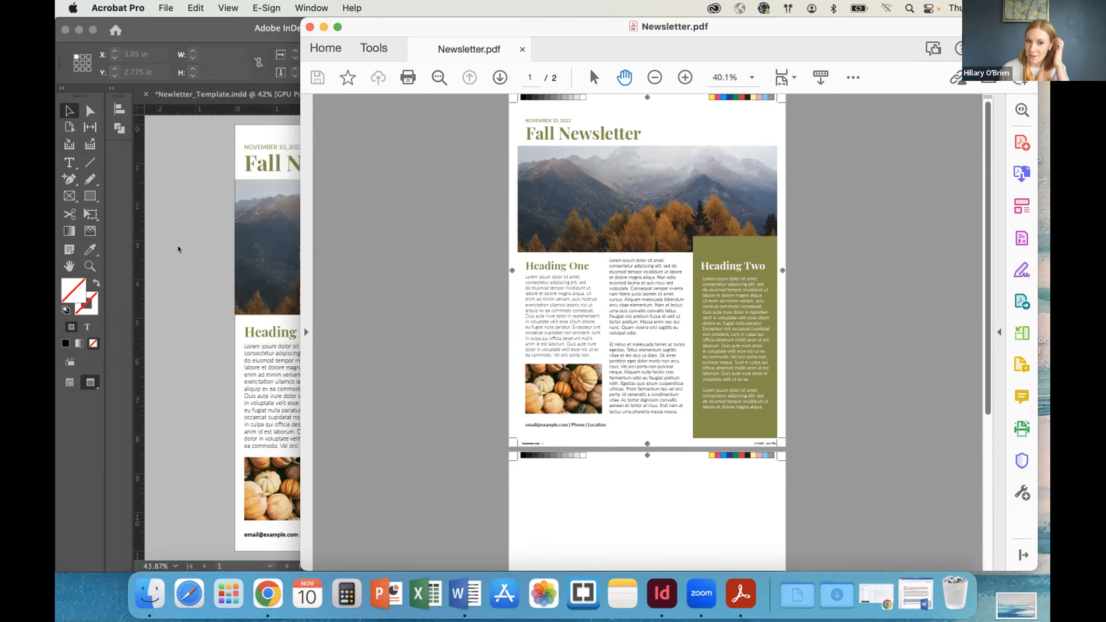
click(179, 250)
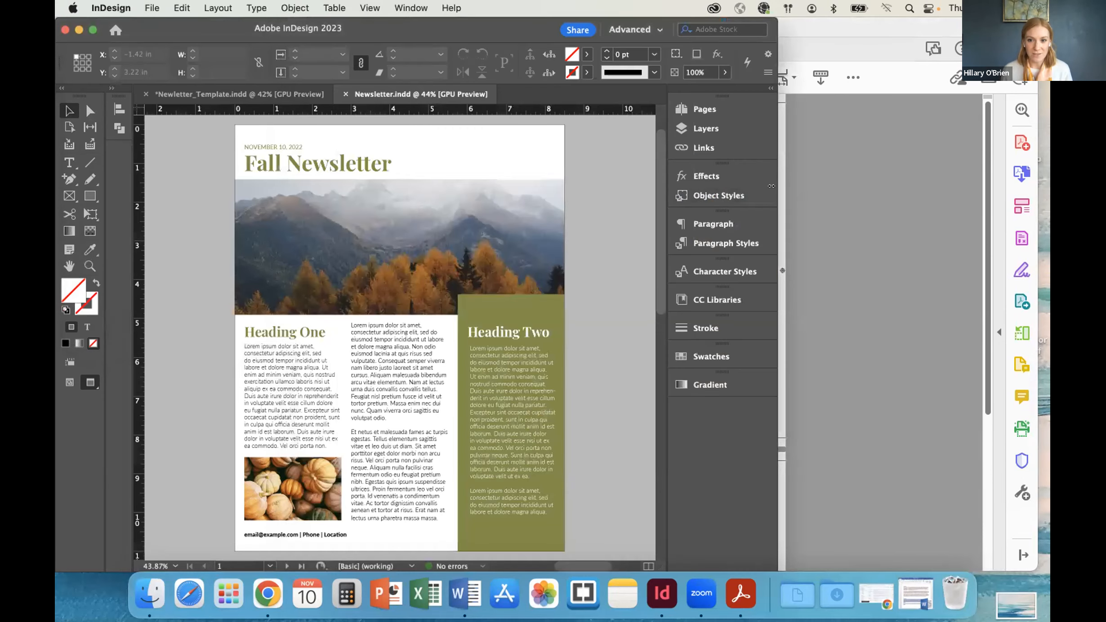
Widen the InDesign window, inspect the Acrobat compatibility options for a High Quality Print export replacing Newsletter.pdf, and cancel the export
drag(925, 193, 1035, 198)
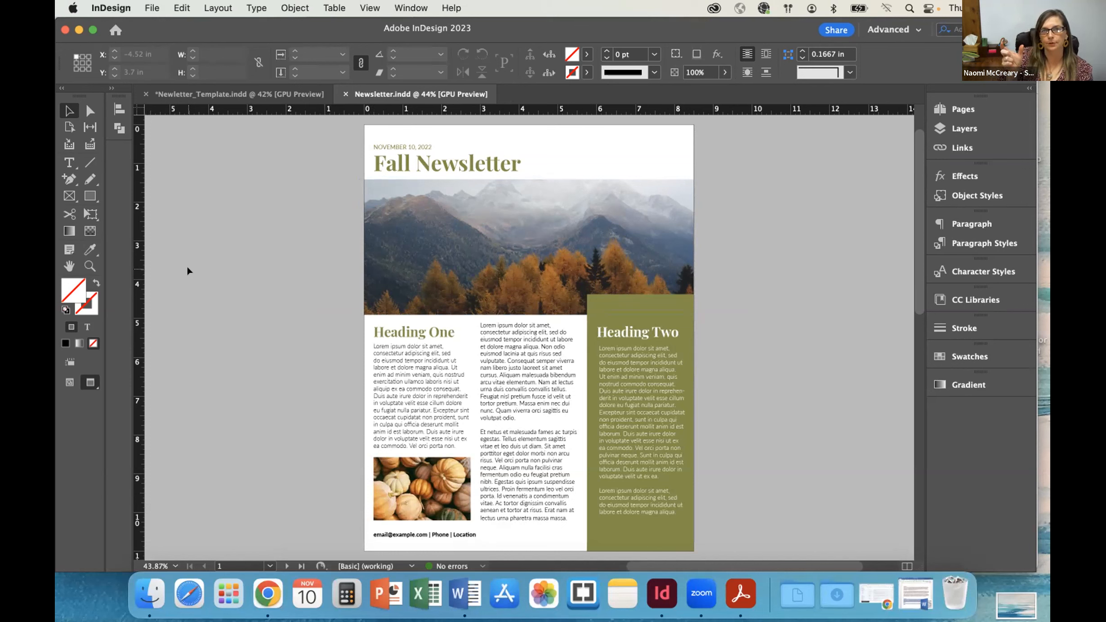
click(151, 8)
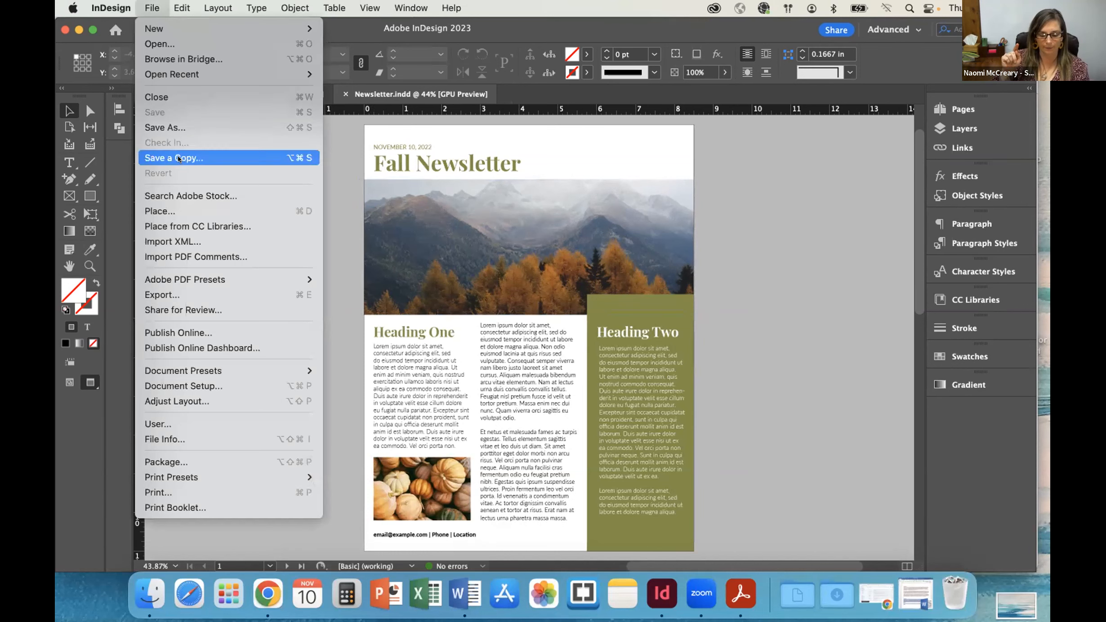
mouse_move(193, 278)
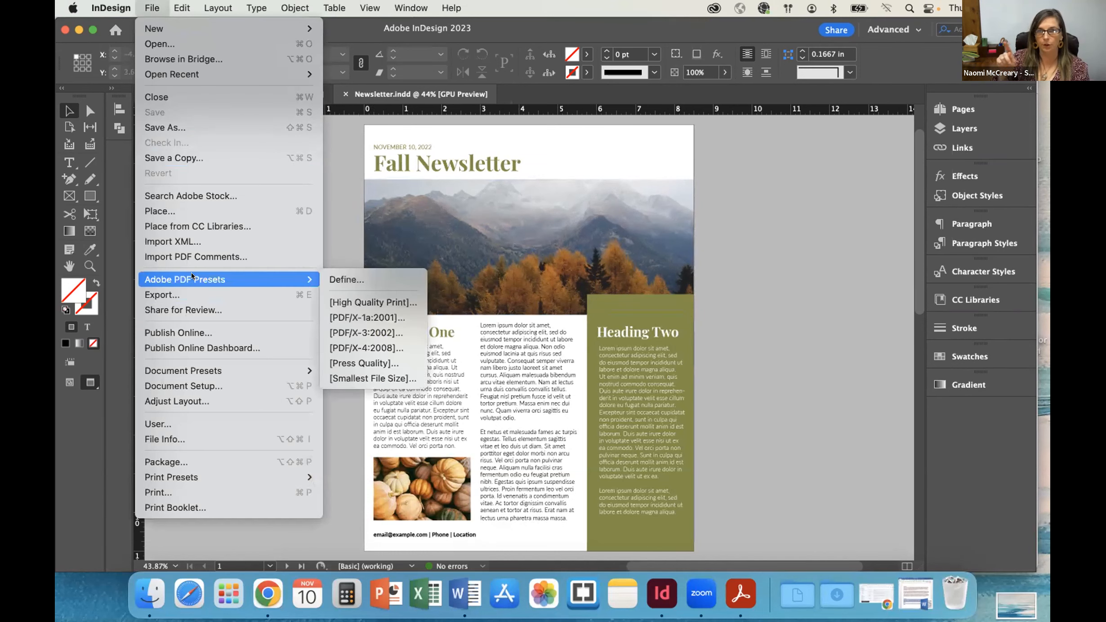
click(371, 297)
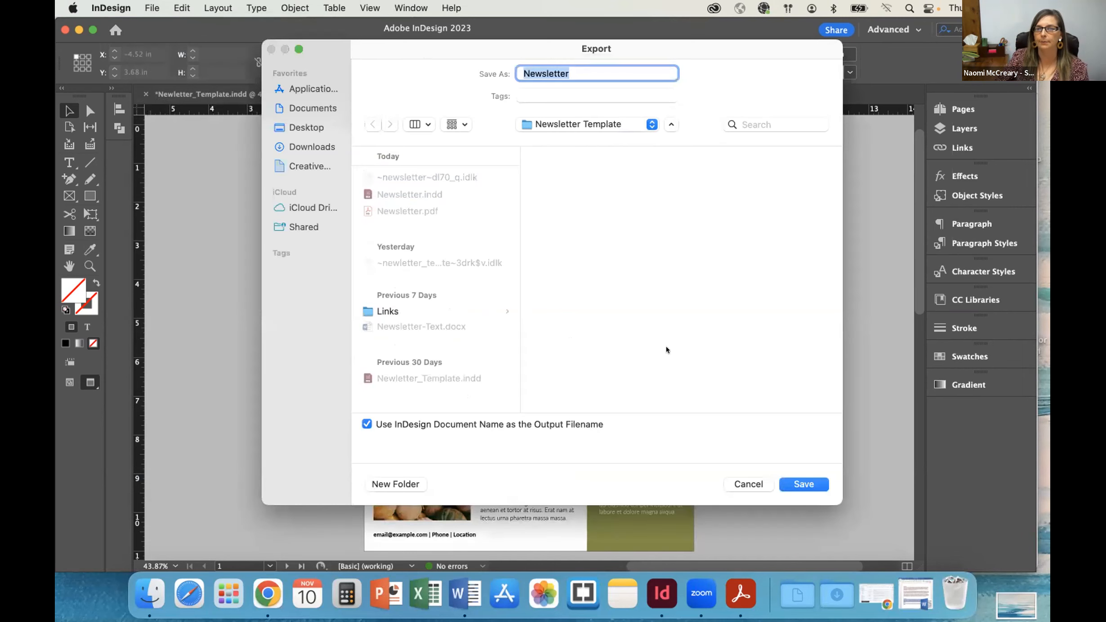
click(798, 481)
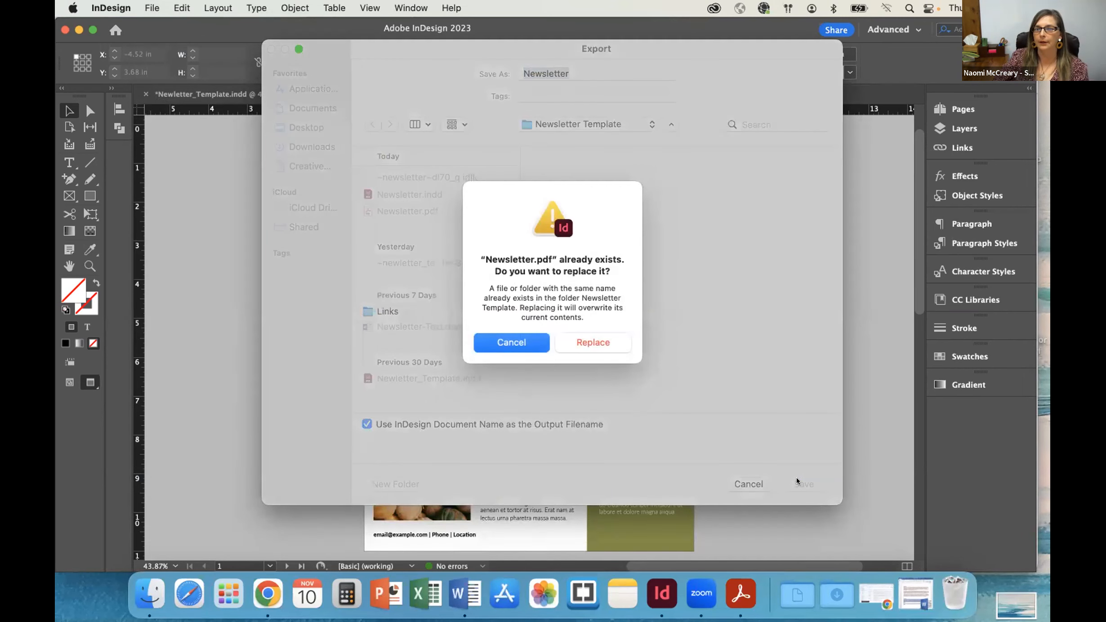
click(582, 341)
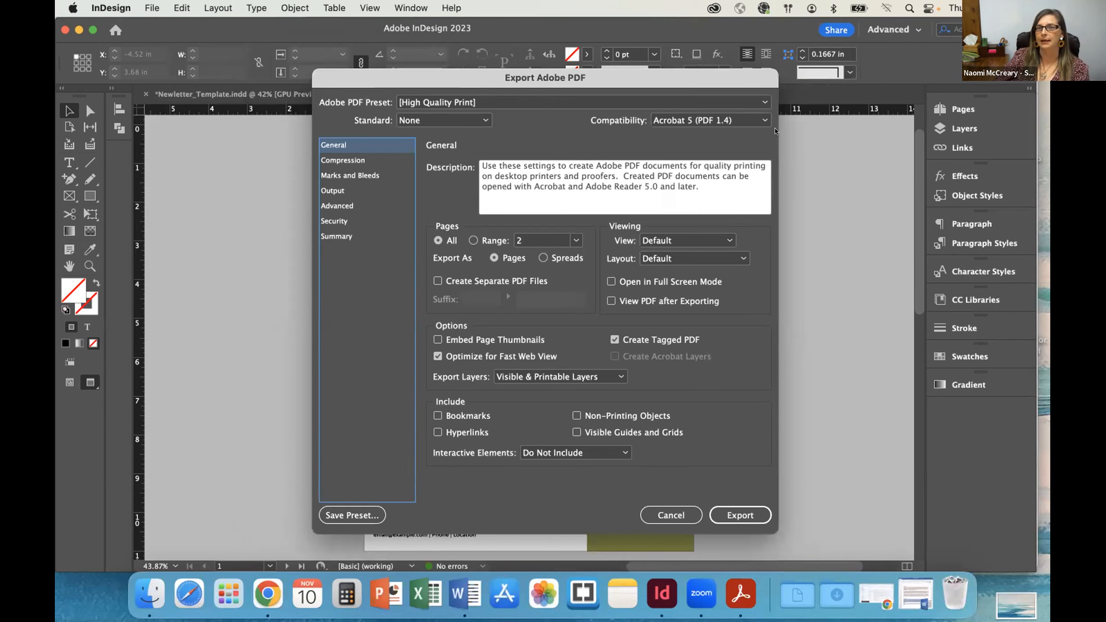
click(759, 117)
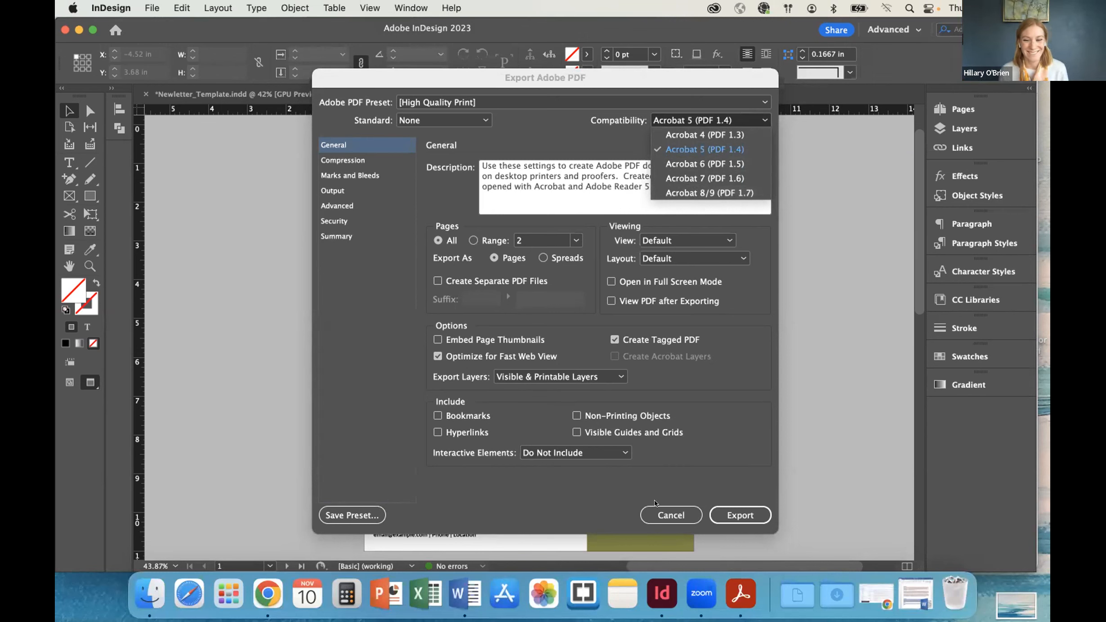
click(679, 514)
click(679, 514)
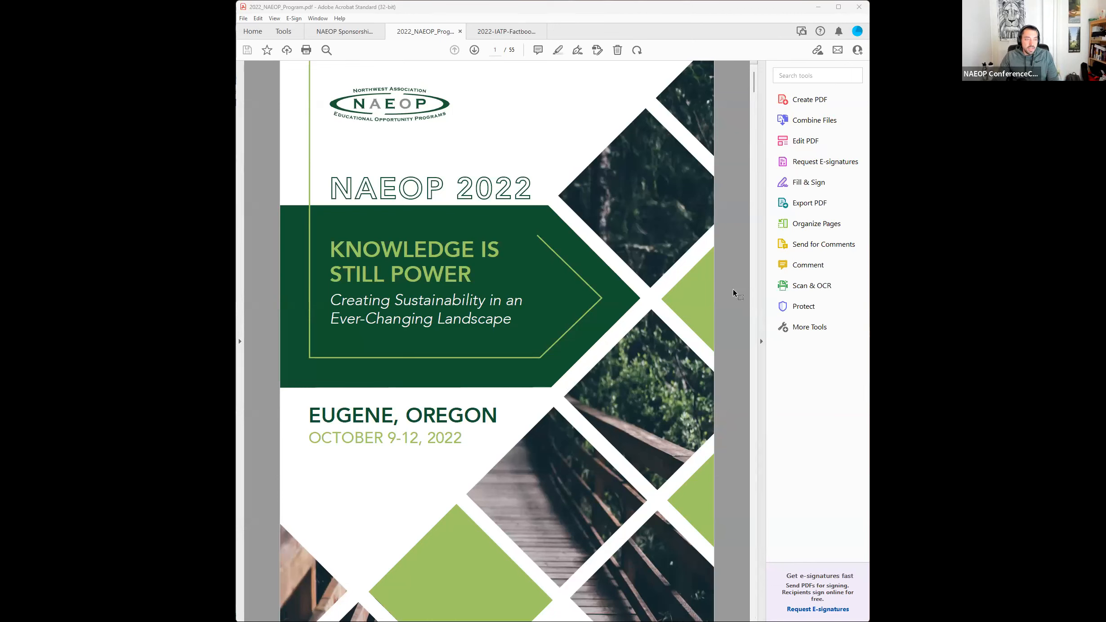
Look through the 2022 NAEOP Program PDF in Acrobat from the cover and table of contents to the Eugene Restaurant List
scroll(736, 289, down, 15)
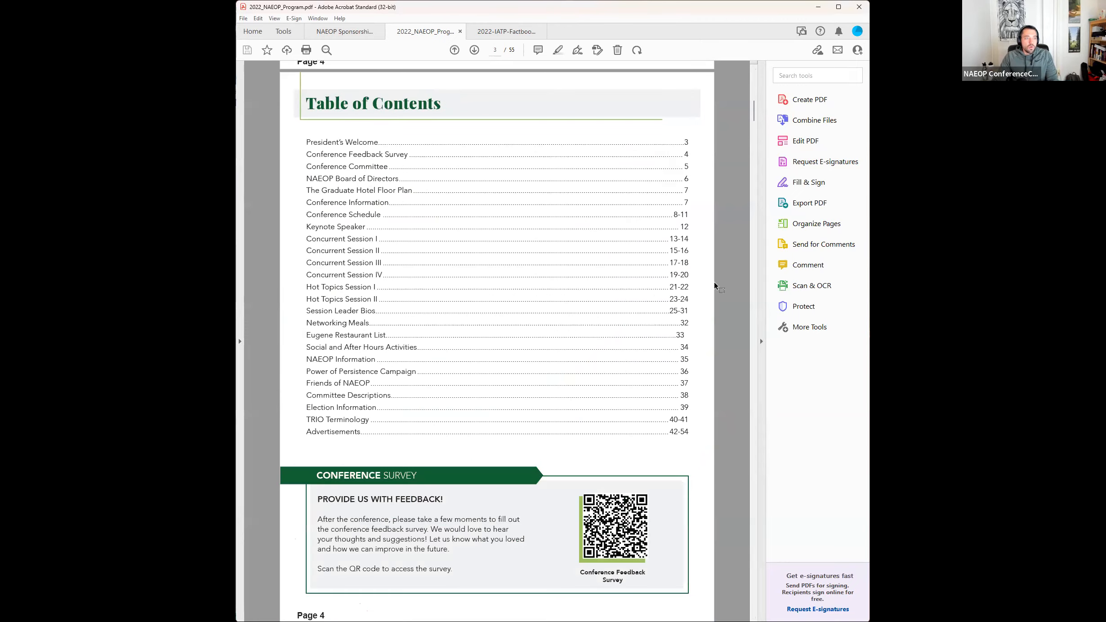
scroll(729, 359, down, 18)
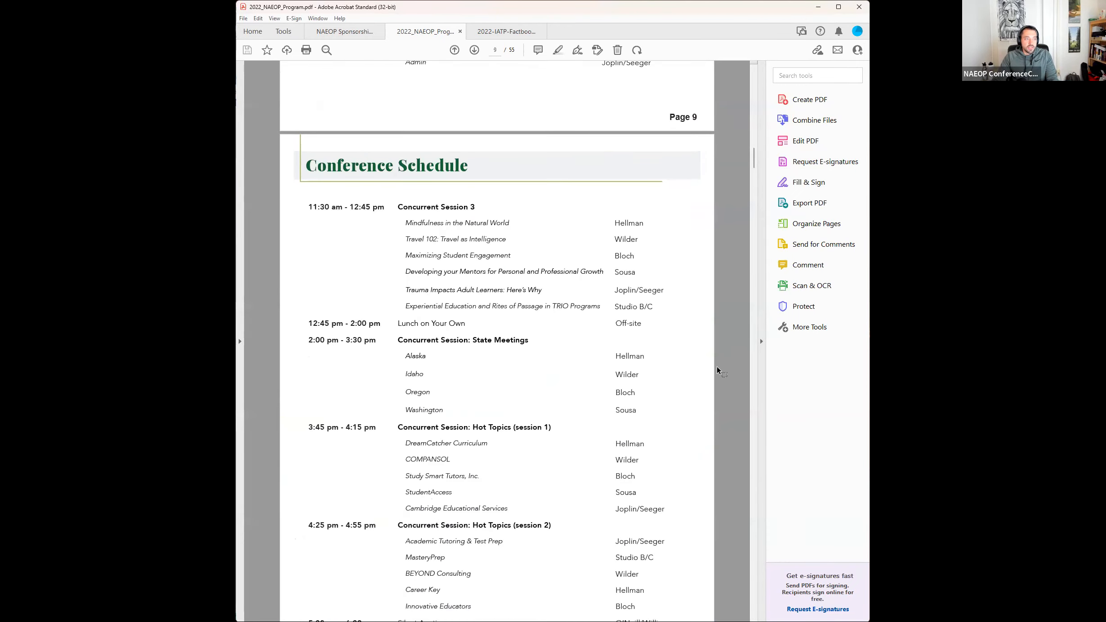
scroll(710, 375, down, 15)
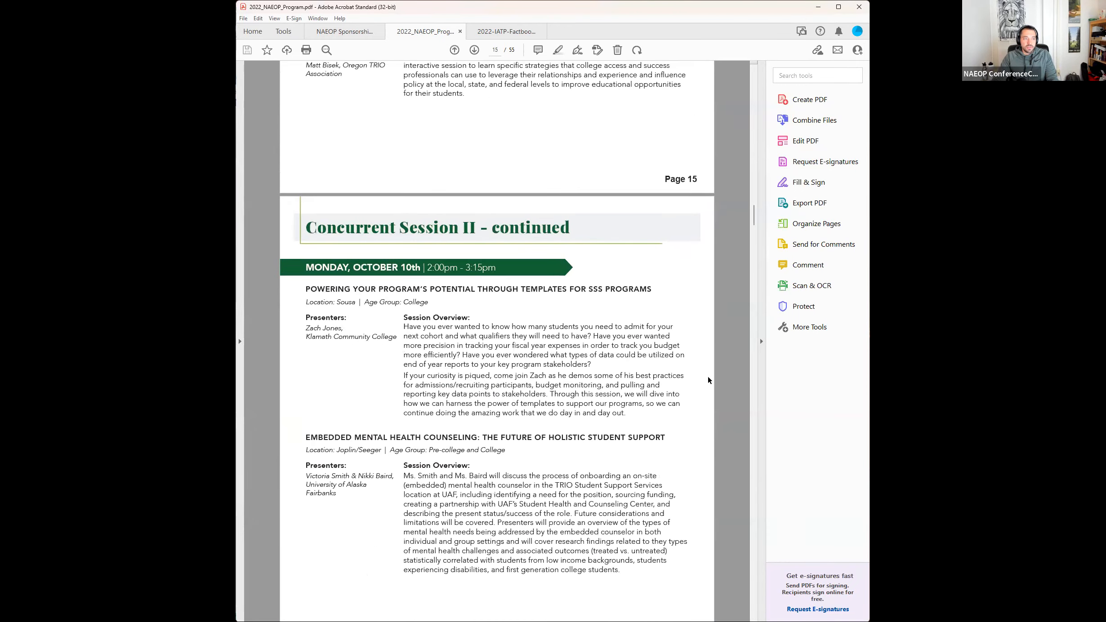
scroll(708, 381, down, 18)
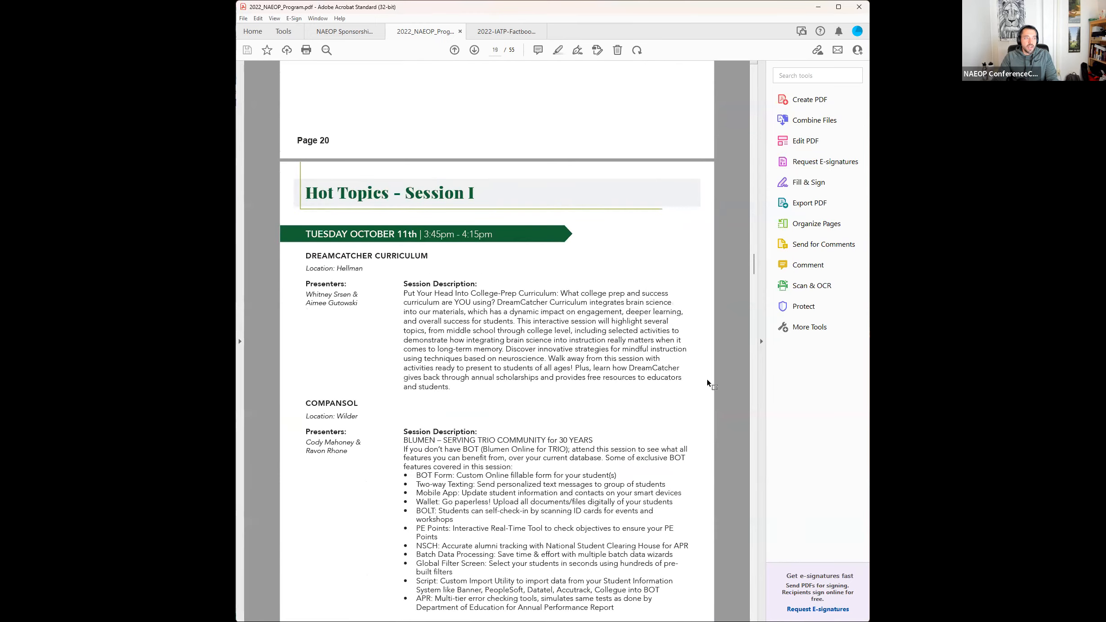
scroll(707, 381, down, 15)
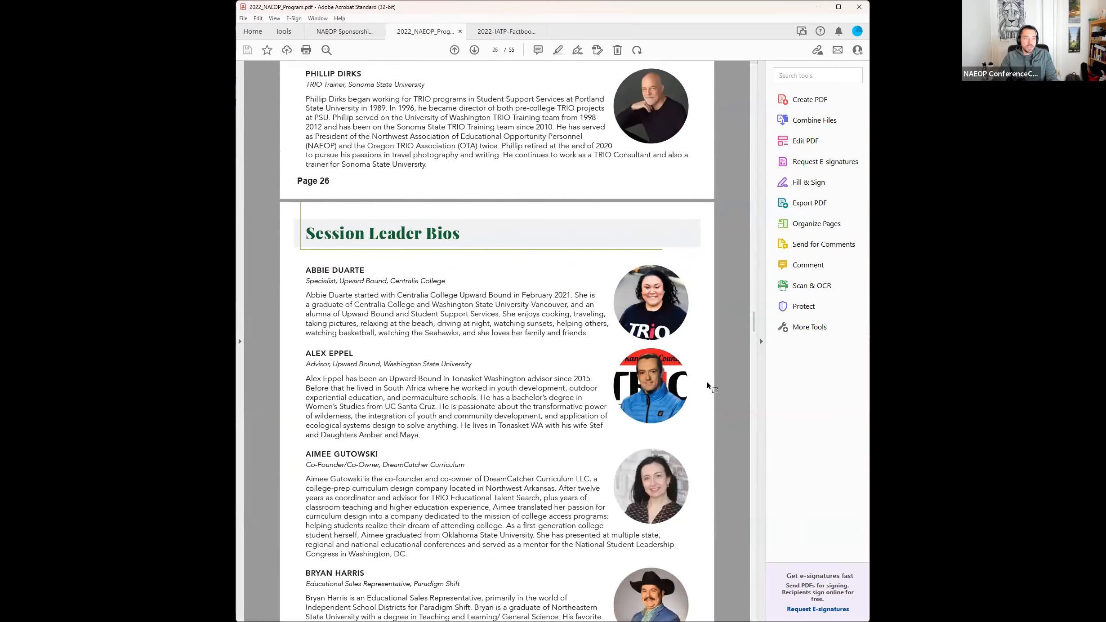
scroll(707, 383, down, 15)
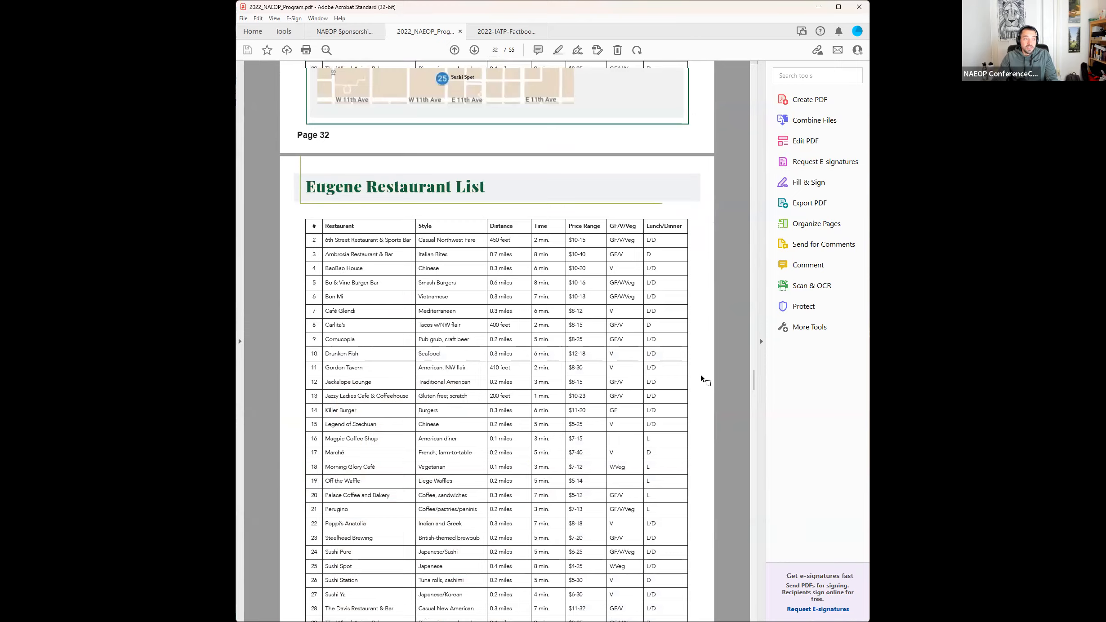
Look through the NAEOP Sponsorship Guide PDF from its cover to the last page
click(344, 31)
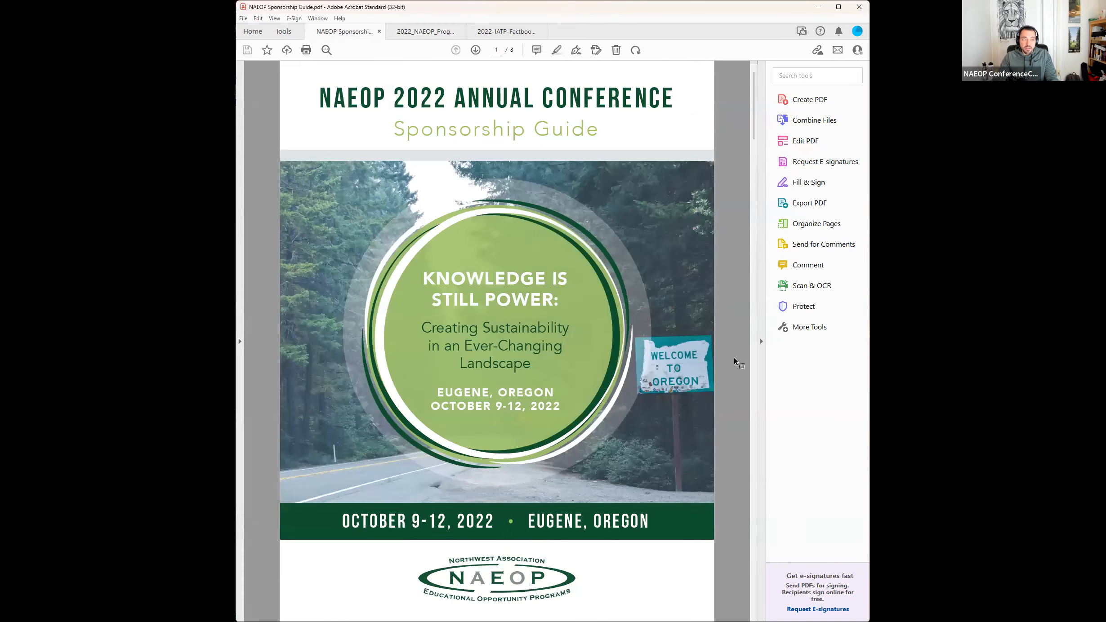
scroll(733, 358, down, 10)
scroll(734, 359, down, 12)
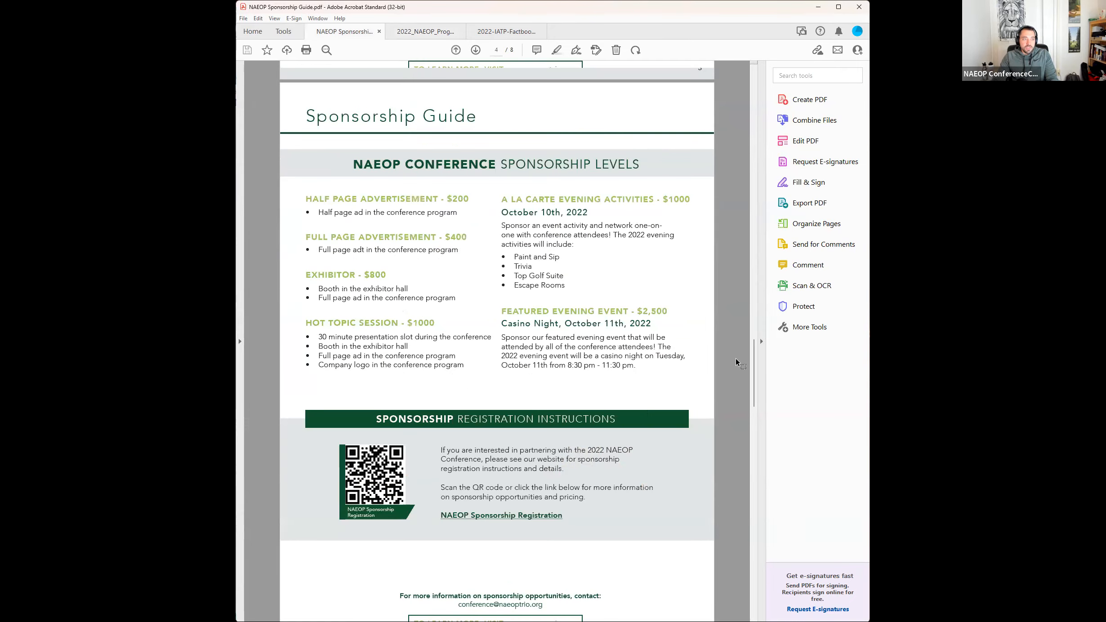
scroll(738, 361, down, 2)
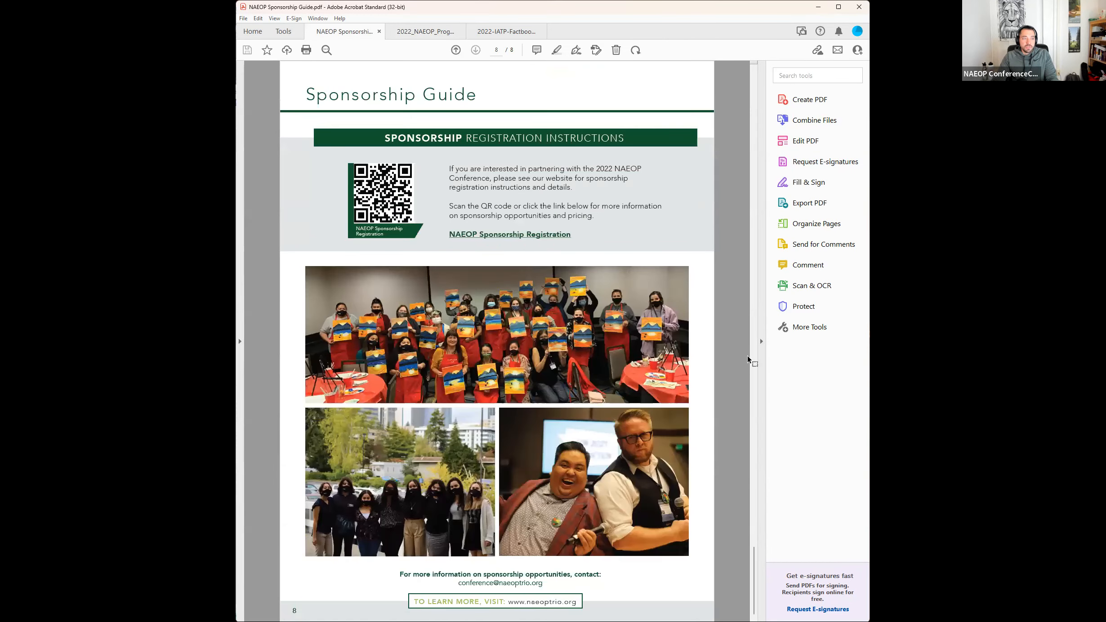
Browse the 2022 IATP Factbook PDF from the cover to the photo collage on page 23, and return to the student profile on page 9
click(507, 31)
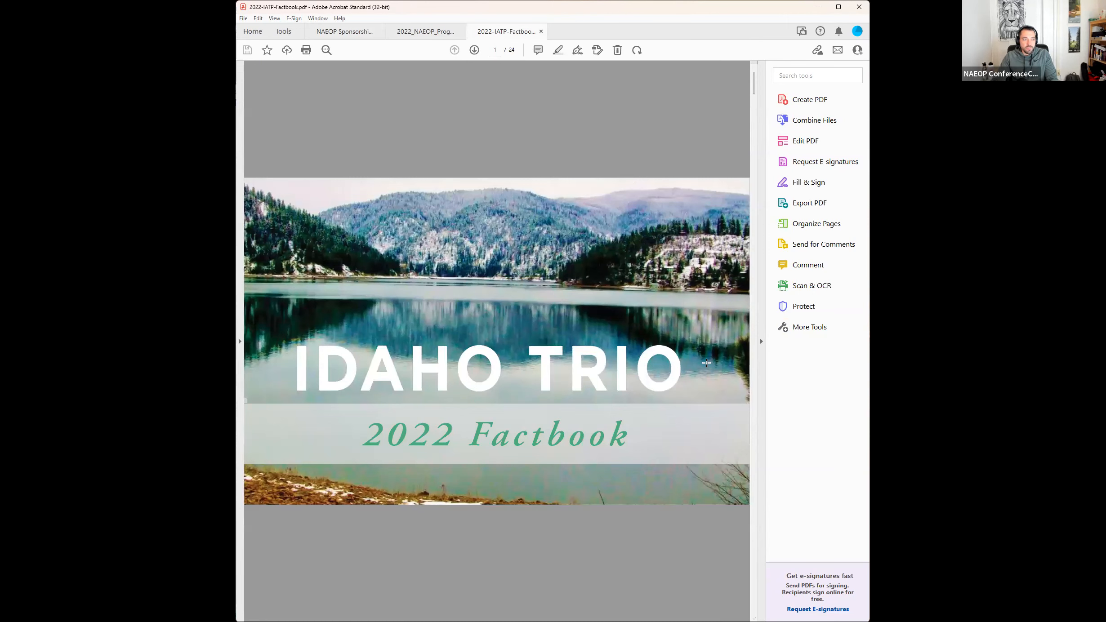
scroll(706, 363, down, 3)
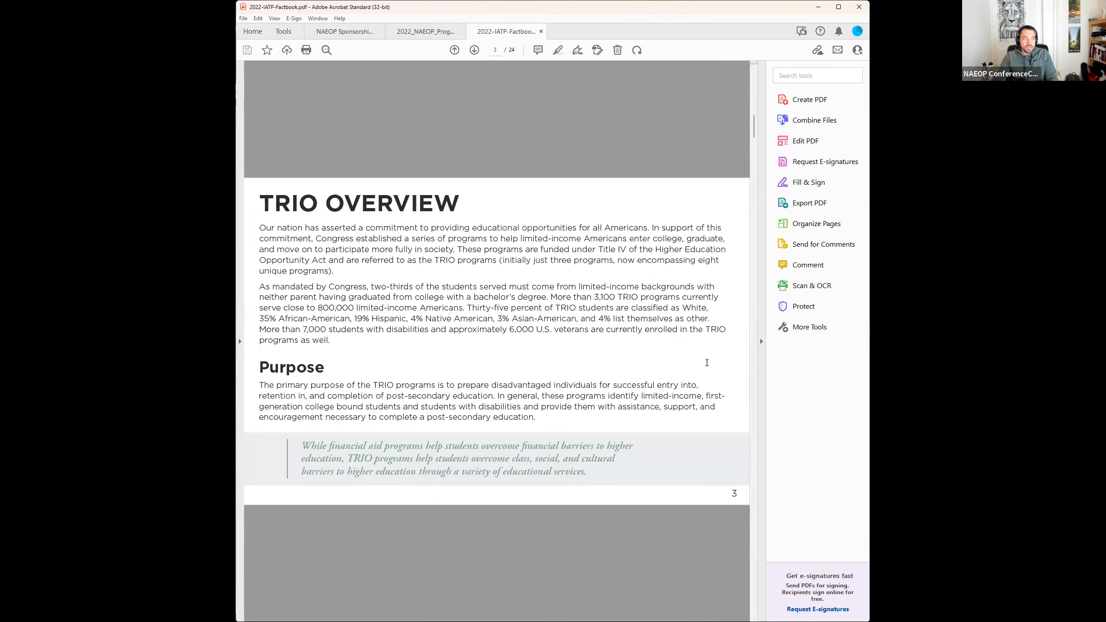
scroll(706, 362, down, 1)
scroll(706, 362, down, 1)
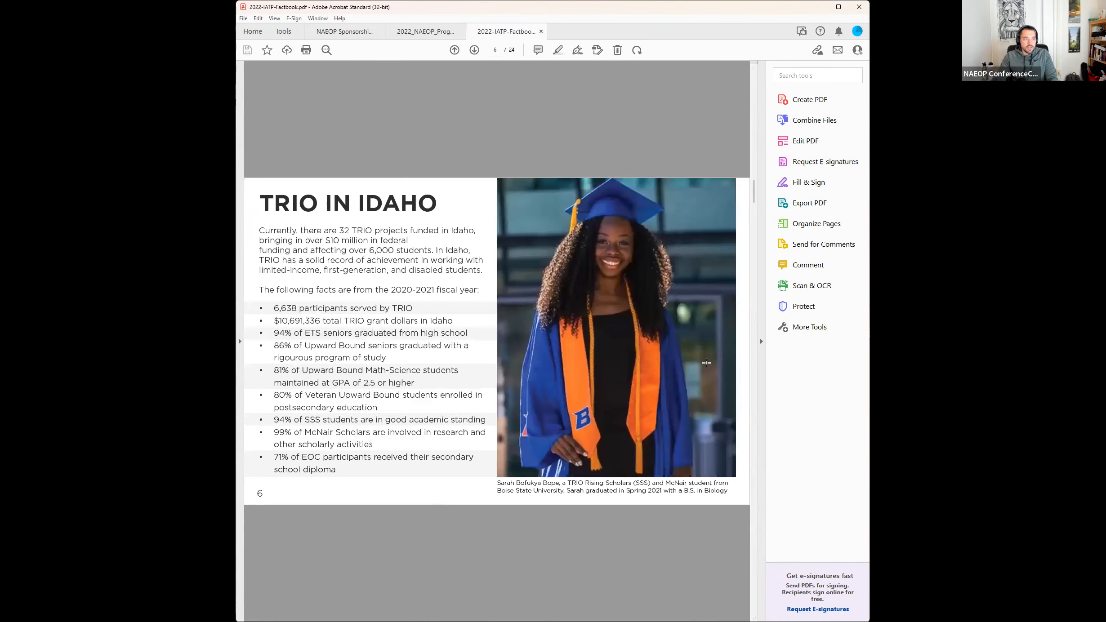
scroll(706, 363, down, 3)
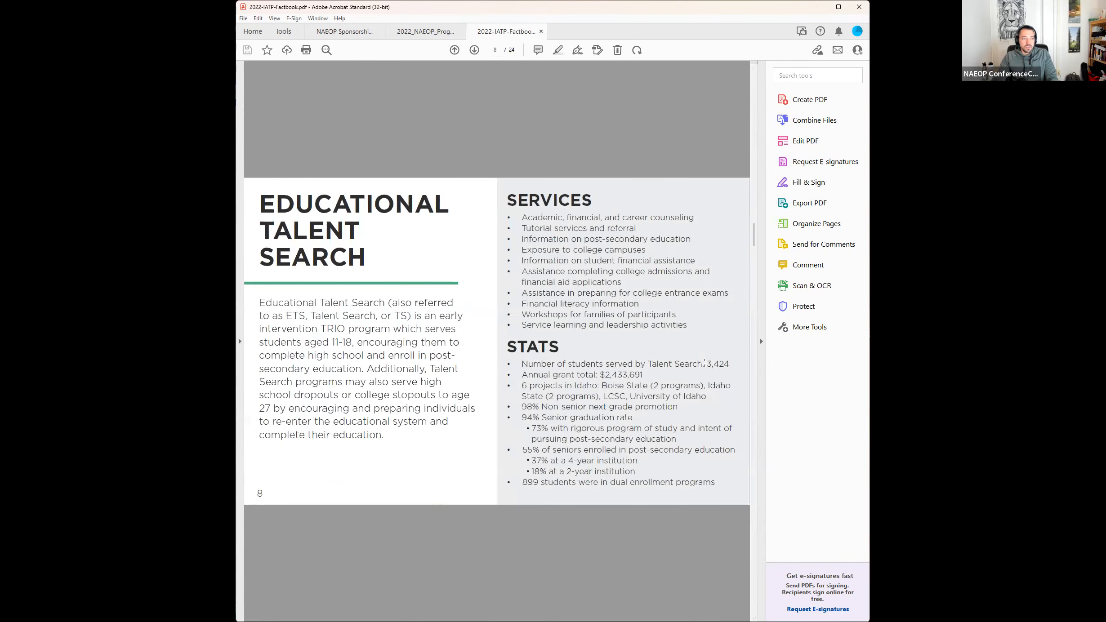
scroll(704, 363, down, 1)
scroll(704, 362, down, 1)
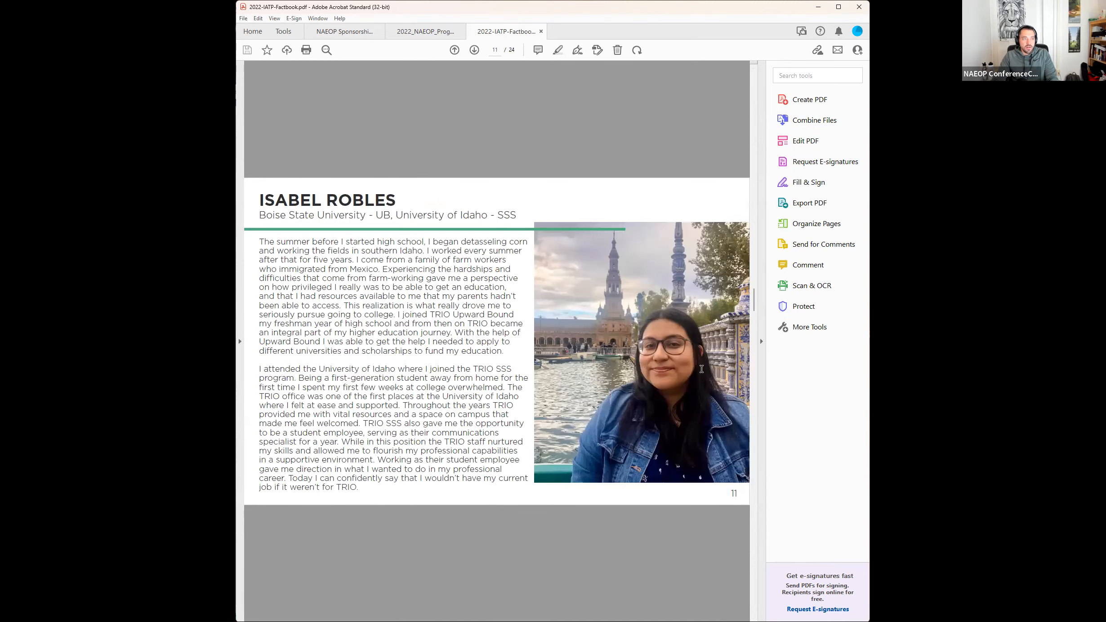
scroll(702, 373, down, 3)
scroll(701, 378, down, 2)
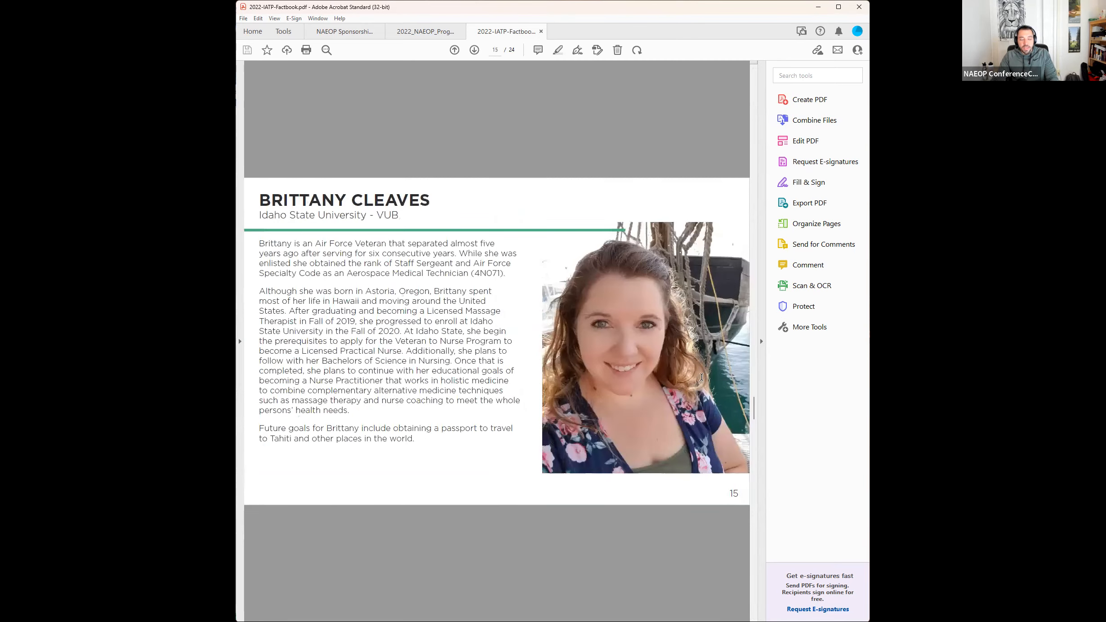
scroll(702, 378, down, 5)
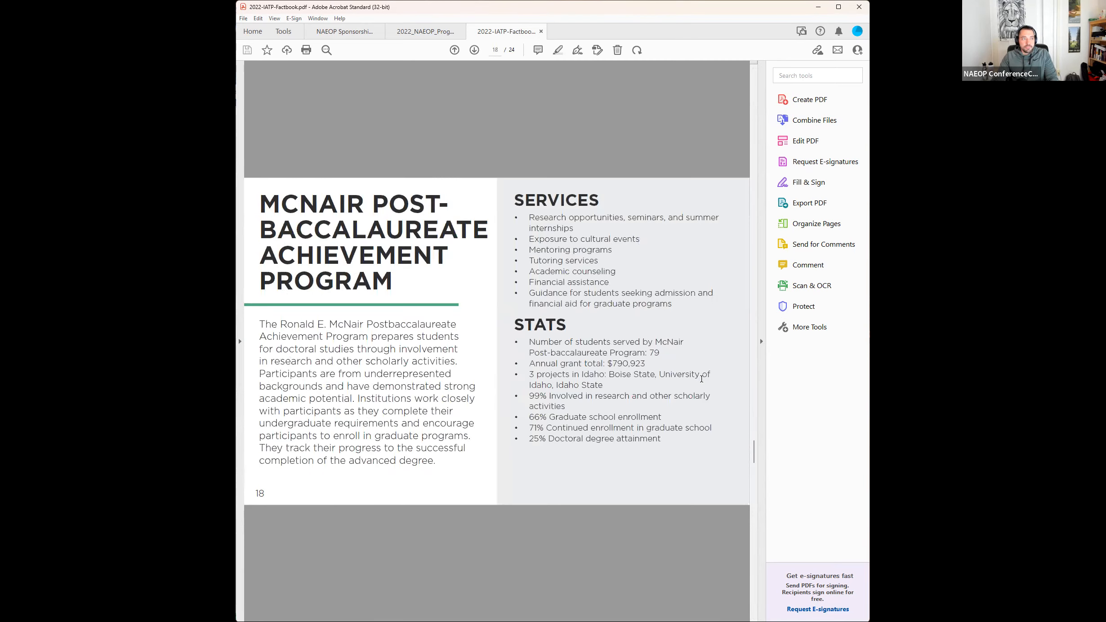
scroll(701, 380, down, 3)
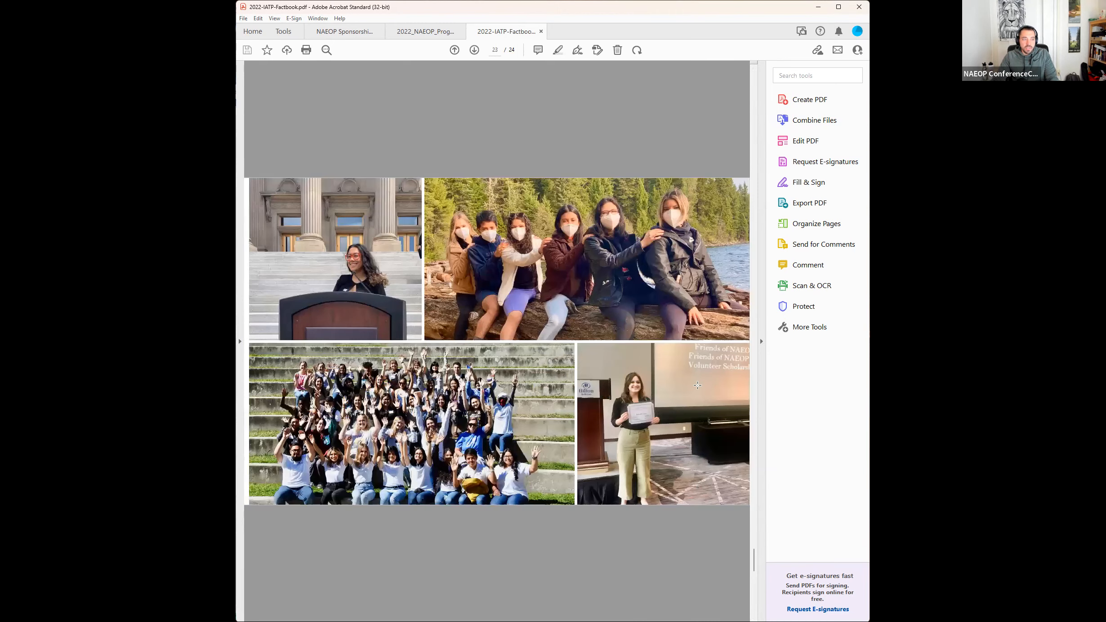
scroll(697, 385, up, 3)
scroll(700, 371, up, 8)
scroll(643, 357, up, 3)
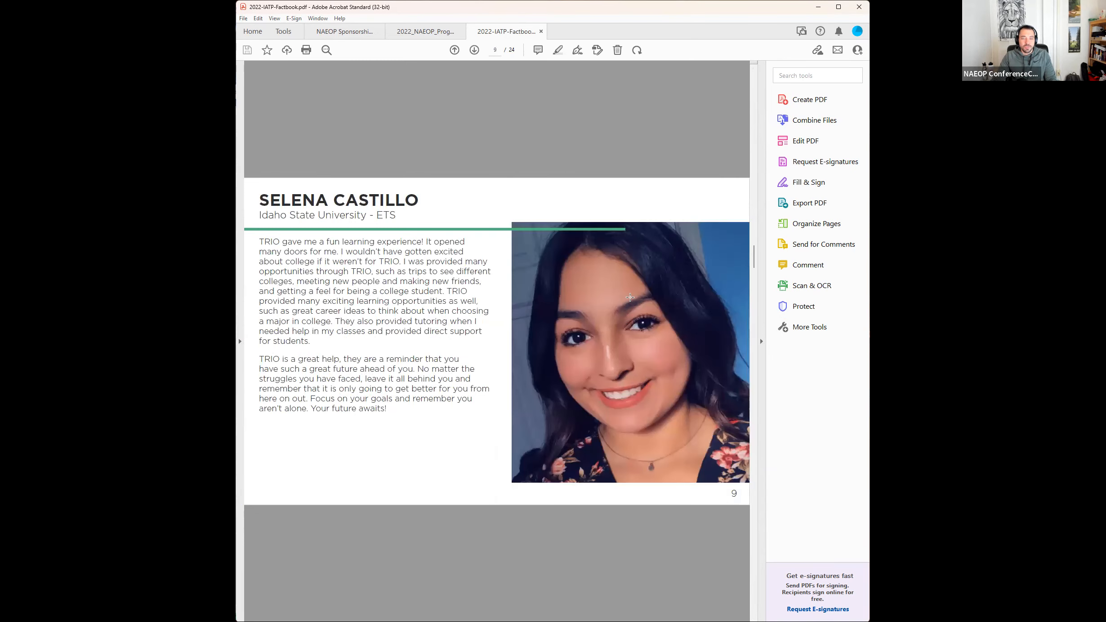